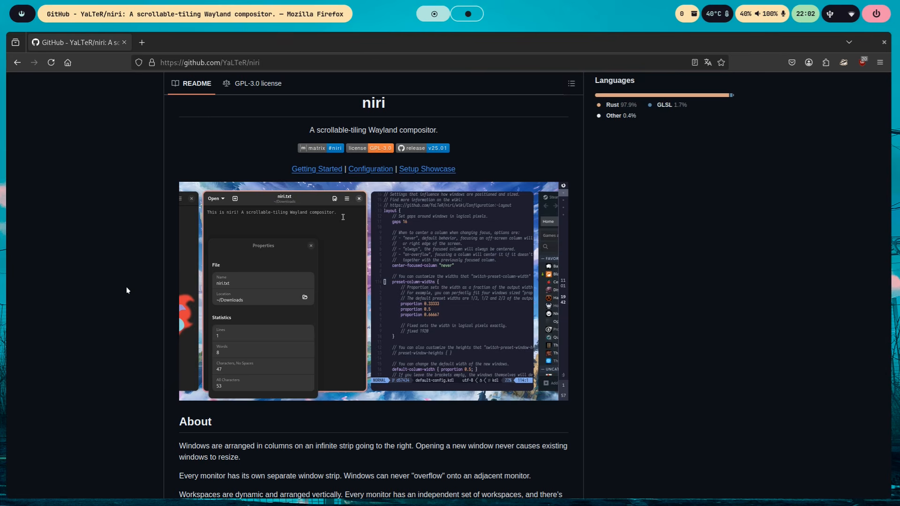
# - Open a terminal, the file manager and three more terminals side by side on the current workspace
pyautogui.press('super+Return')
pyautogui.press('super+e')
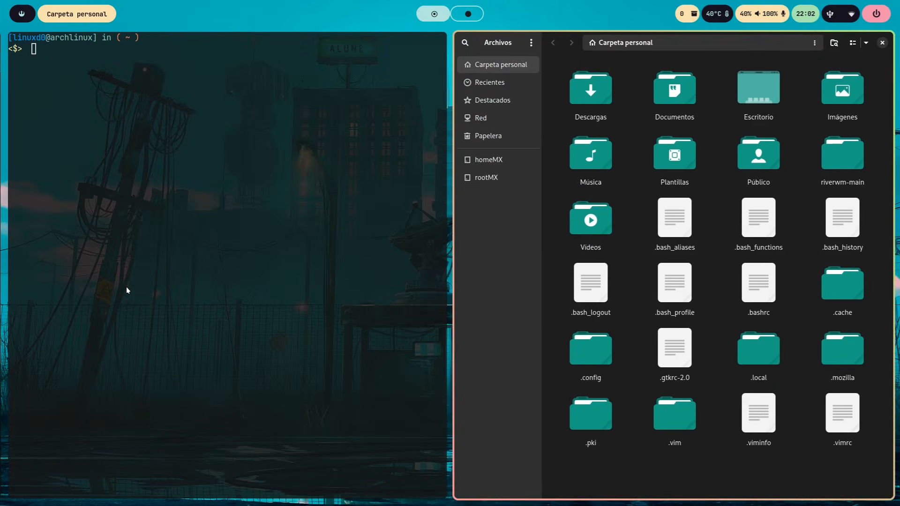
pyautogui.press('super+Return')
pyautogui.press('super+Return')
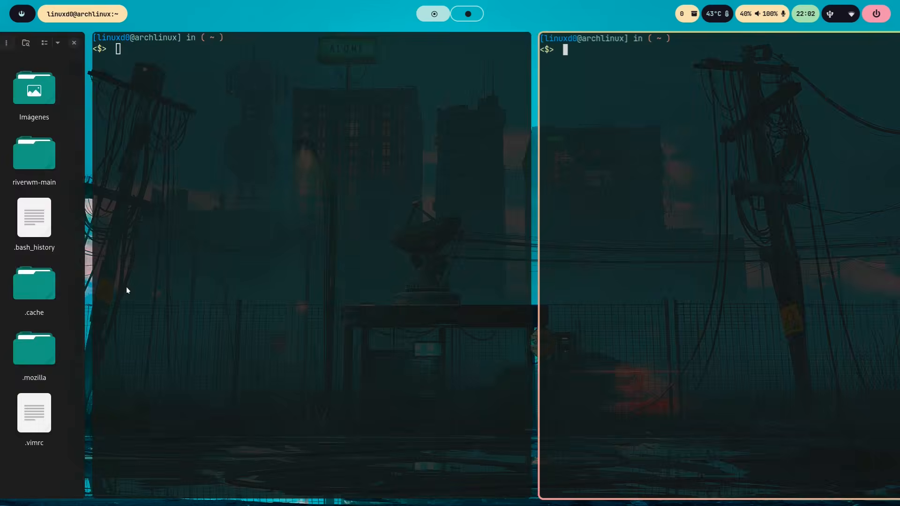
pyautogui.press('super+Return')
# - Stack the three terminals beyond the file manager vertically in a single column
pyautogui.press('super+bracketleft')
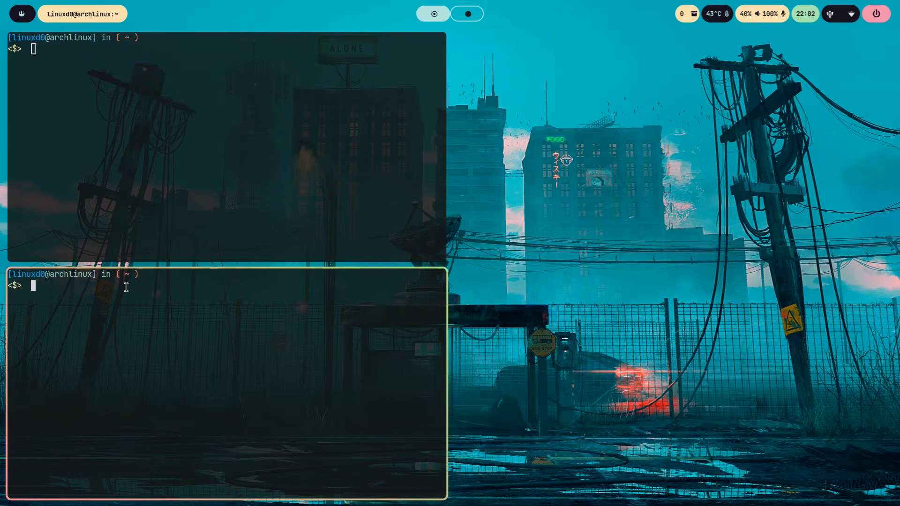
pyautogui.press('super+Left')
pyautogui.press('super+r')
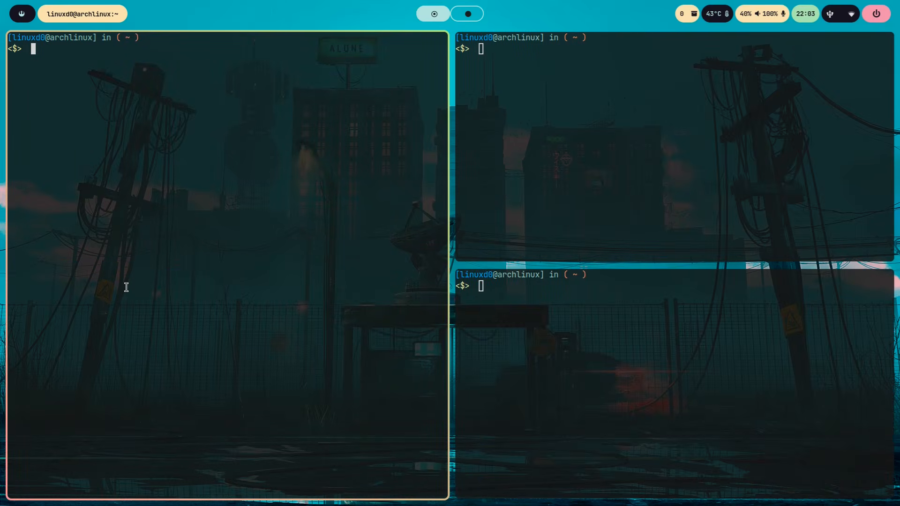
pyautogui.press('super+r')
pyautogui.press('super+bracketright')
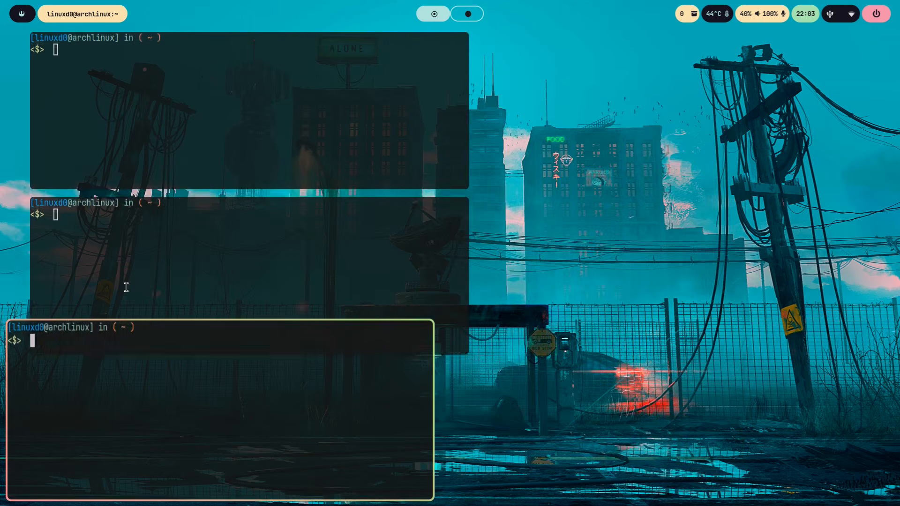
# - Select the Escritorio folder in the file manager and return the focus to the stacked terminals
pyautogui.press('super+Left')
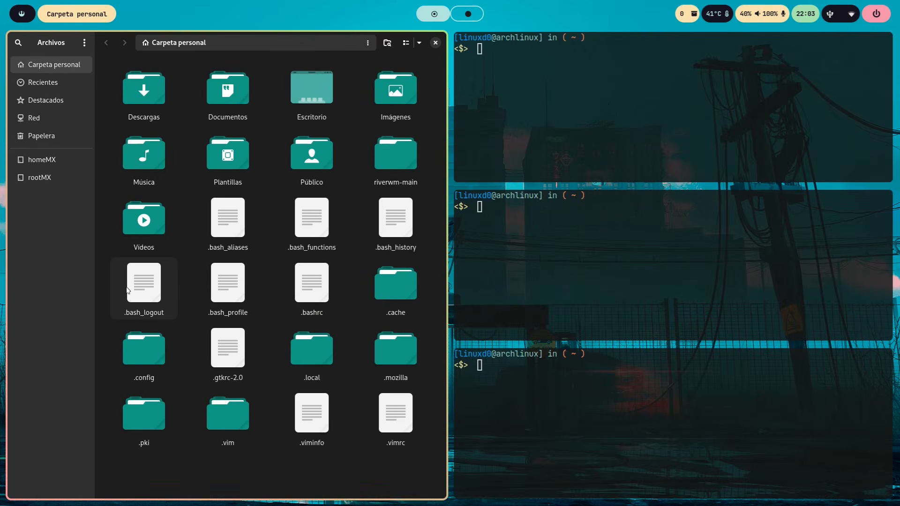
pyautogui.press('Right')
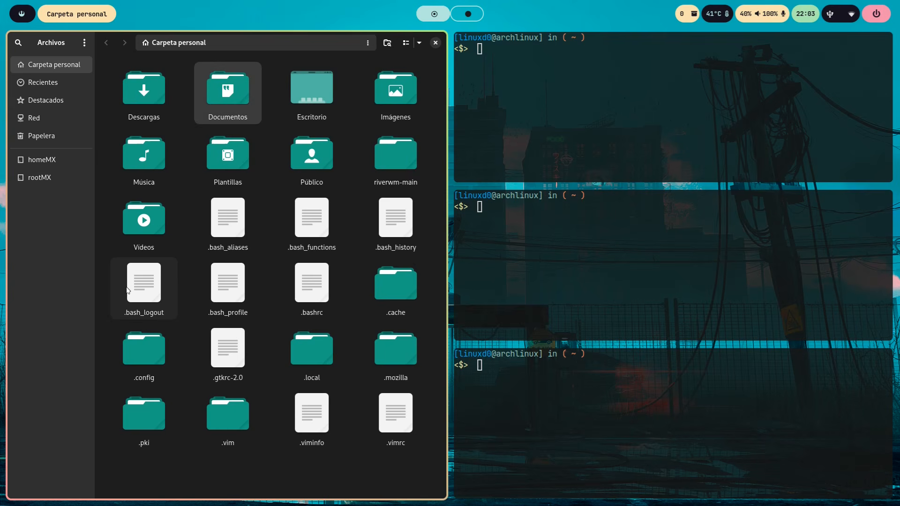
pyautogui.press('Right')
pyautogui.press('super+Right')
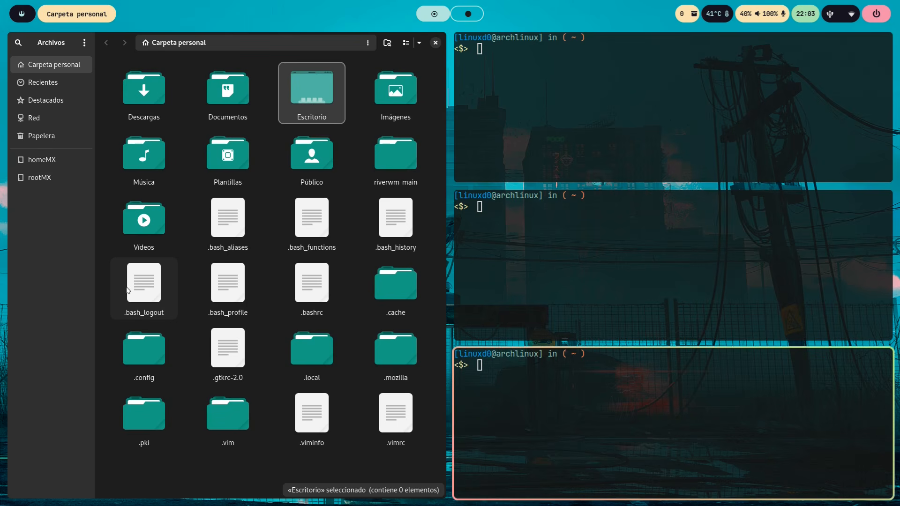
# - Open new terminals on workspaces 2, 3 and 4
pyautogui.press('super+2')
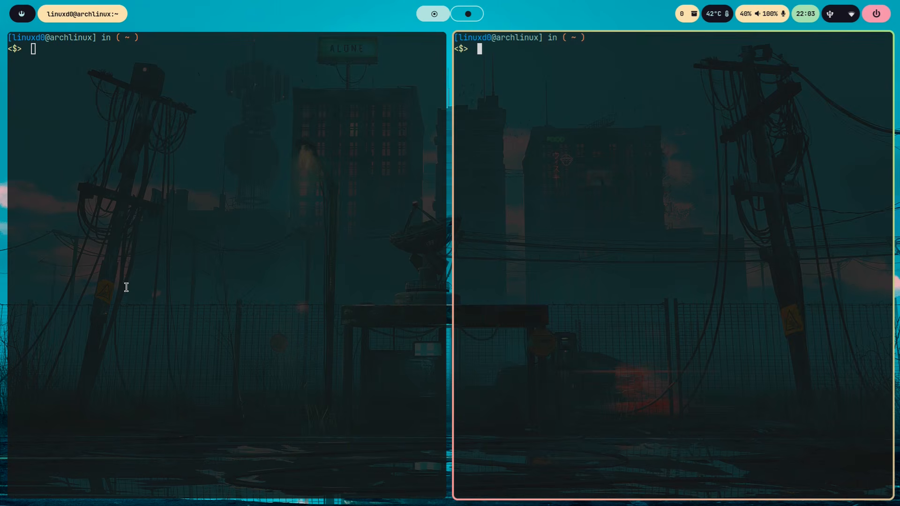
pyautogui.press('super+2')
pyautogui.press('super+Return')
pyautogui.press('super+3')
pyautogui.press('super+Return')
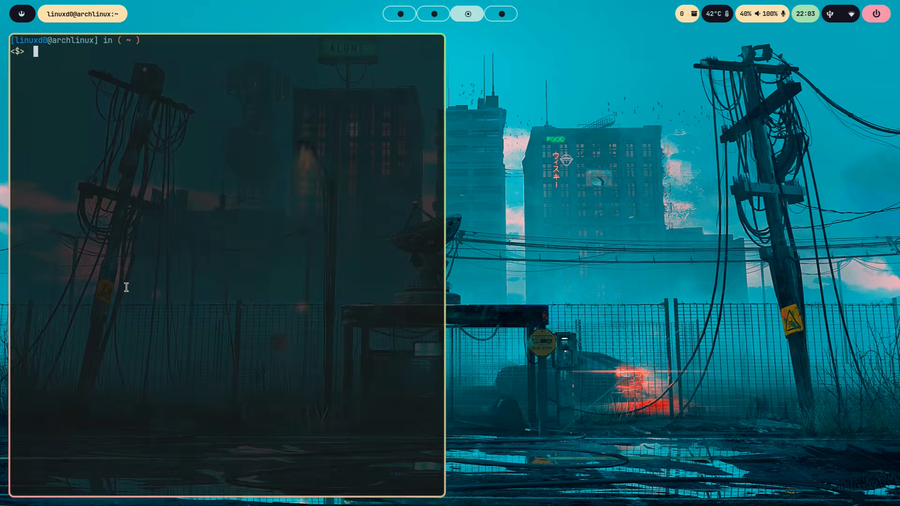
pyautogui.press('super+Return')
pyautogui.press('super+4')
pyautogui.press('super+Return')
pyautogui.press('super+Return')
# - Open two terminals on each of workspaces 5, 6 and 7
pyautogui.press('super+5')
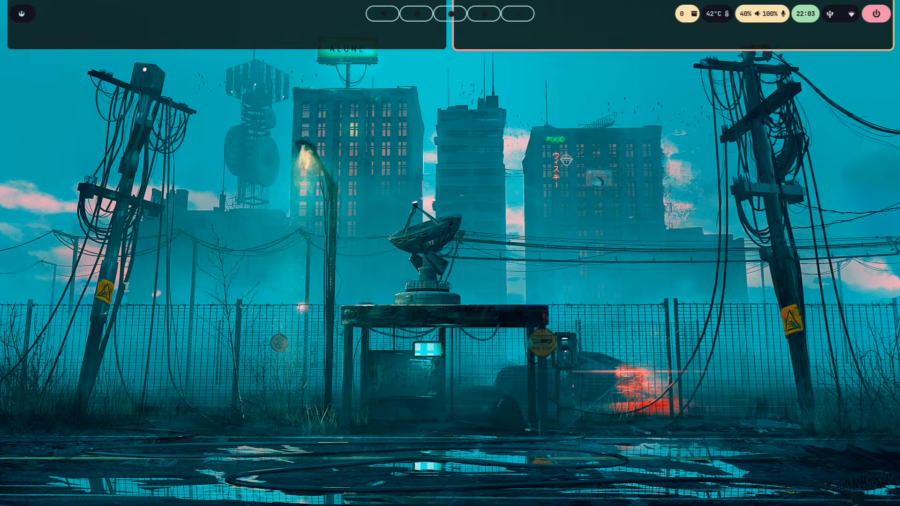
pyautogui.press('super+Return')
pyautogui.press('super+Return')
pyautogui.press('super+6')
pyautogui.press('super+Return')
pyautogui.press('super+Return')
pyautogui.press('super+7')
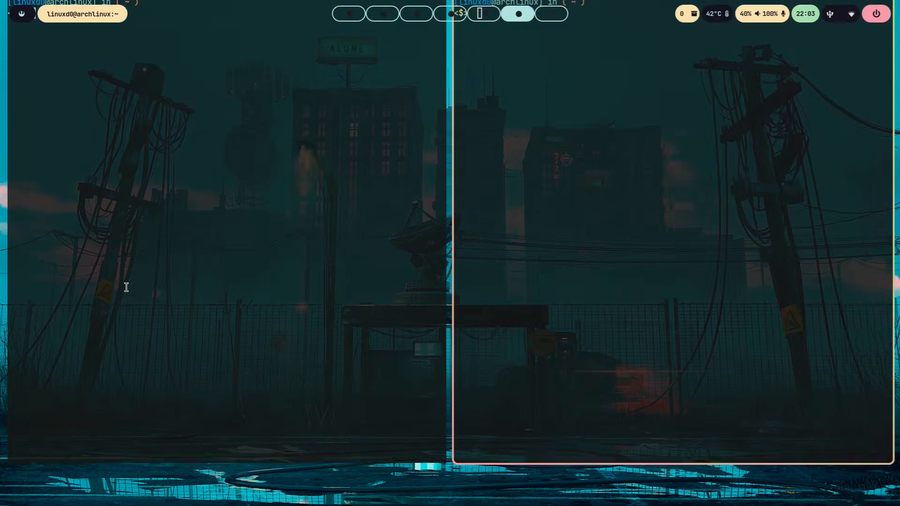
pyautogui.press('super+Return')
pyautogui.press('super+Return')
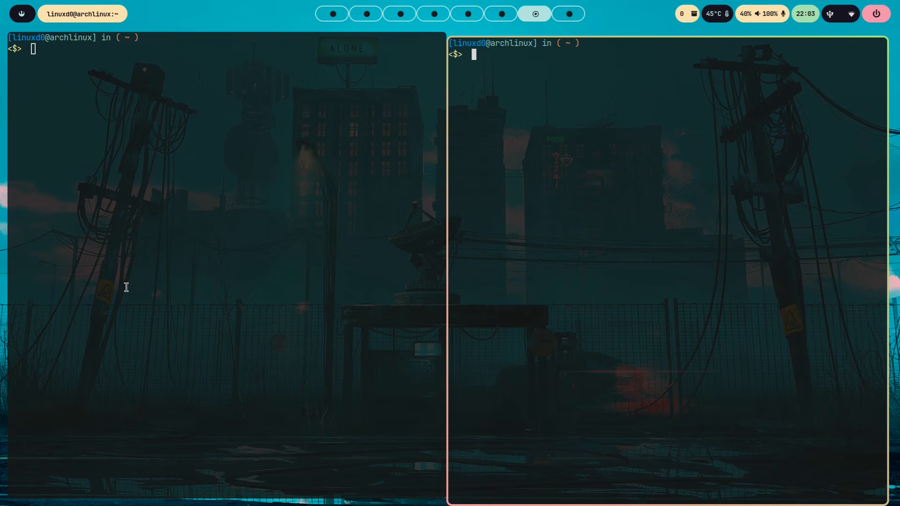
# - Go back through the workspaces one at a time from 6 to 1
pyautogui.press('super+6')
pyautogui.press('super+5')
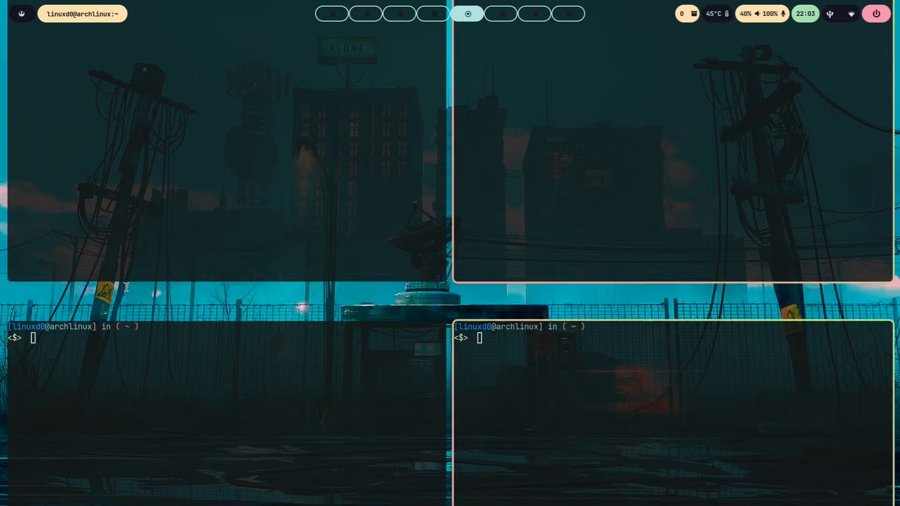
pyautogui.press('super+4')
pyautogui.press('super+3')
pyautogui.press('super+2')
pyautogui.press('super+1')
# - Close the terminals and other open windows on workspace 1 one after another
pyautogui.press('super+Return')
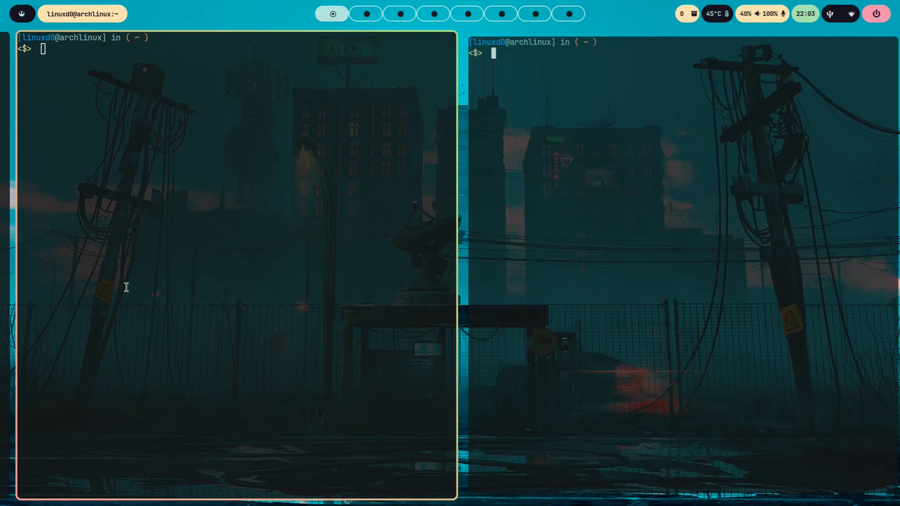
pyautogui.press('super+q')
pyautogui.press('super+q')
pyautogui.press('super+q')
pyautogui.press('super+q')
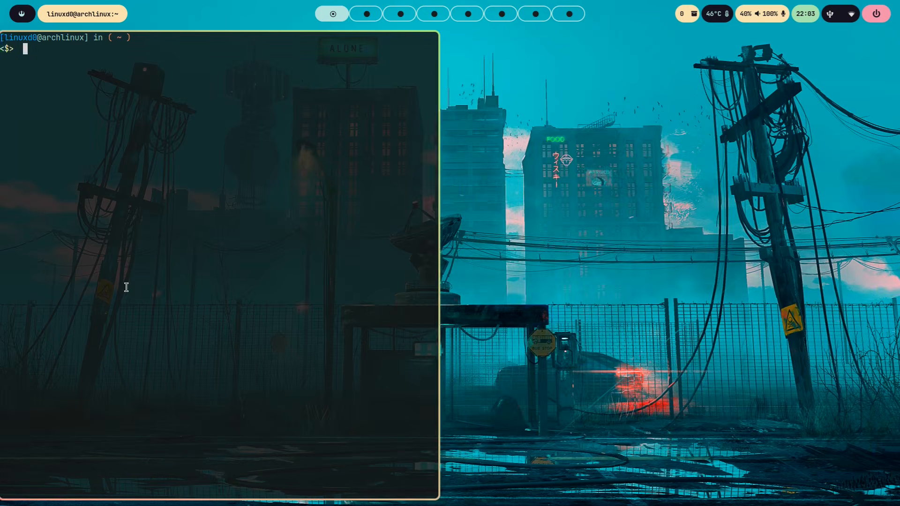
pyautogui.press('super+q')
pyautogui.press('super+q')
pyautogui.press('super+q')
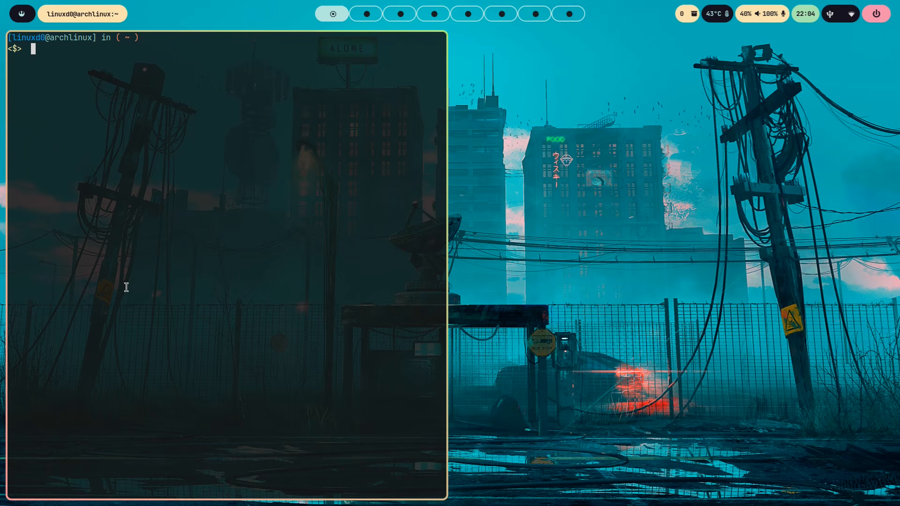
pyautogui.press('super+q')
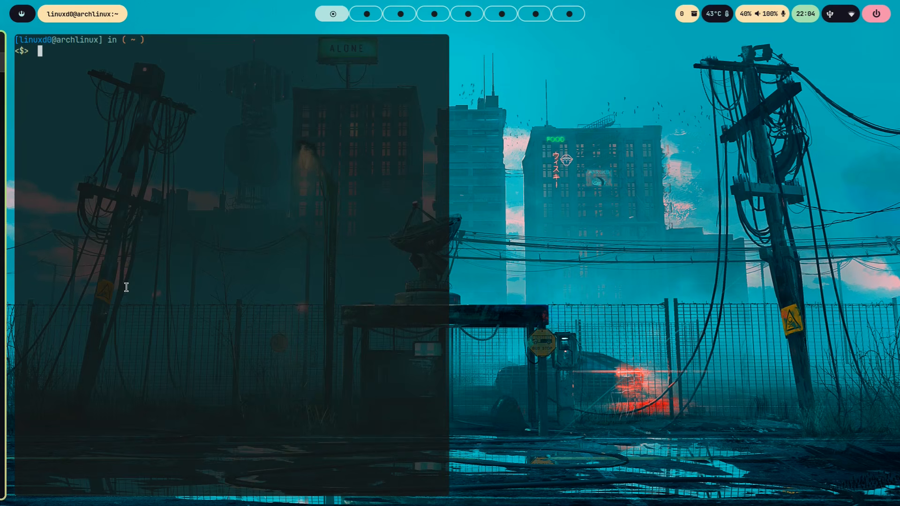
pyautogui.press('super+q')
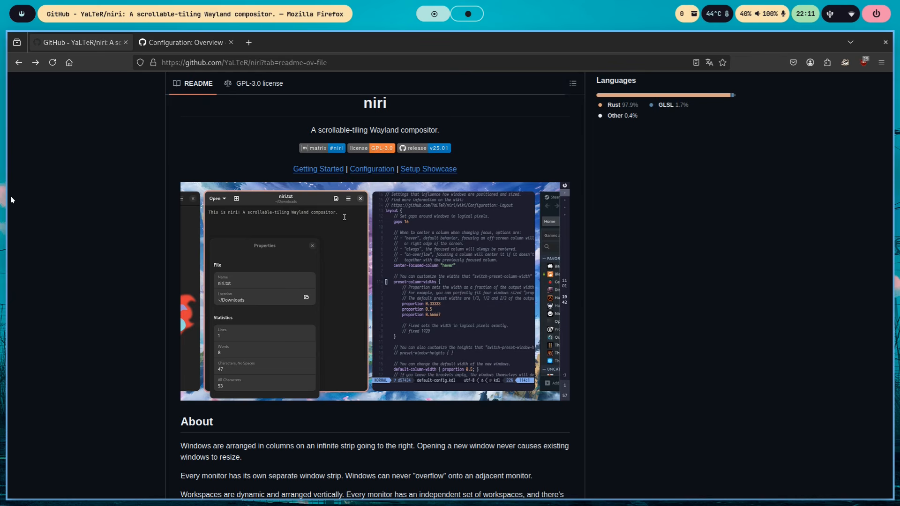
# - Show the Configuration: Overview page of the niri wiki, and move the focus to the terminal file manager beside the browser
pyautogui.click(213, 45)
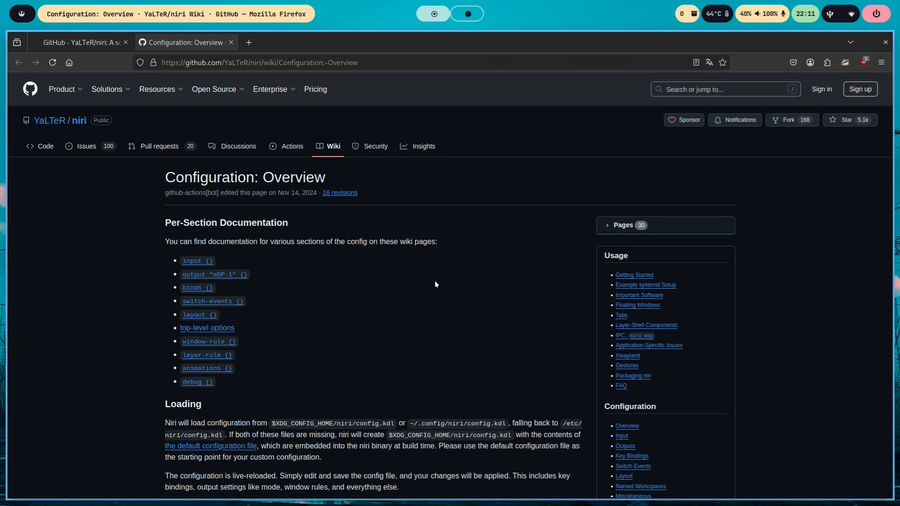
pyautogui.press('super+Right')
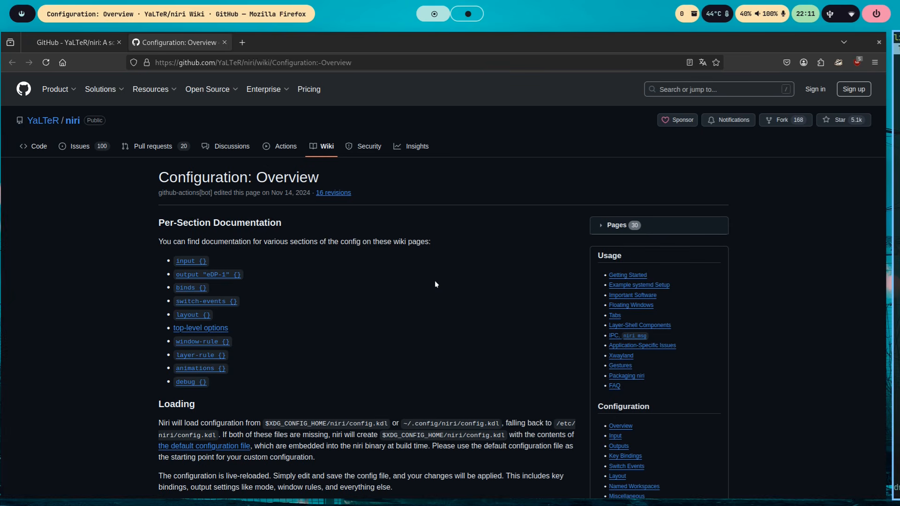
pyautogui.press('super+Right')
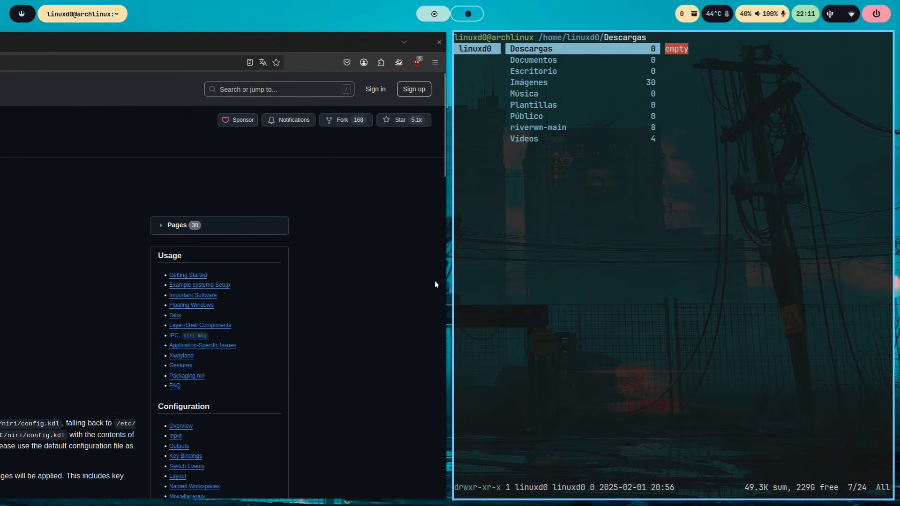
# - Open a new terminal and change to the .config/niri/ directory
pyautogui.press('super+Return')
pyautogui.write('cd .conf')
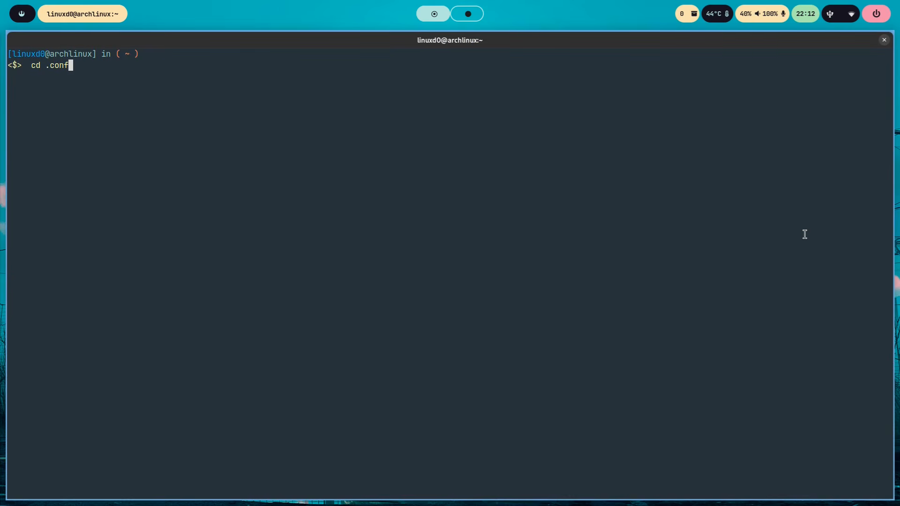
pyautogui.write('ig/n')
pyautogui.write('ri')
pyautogui.press('BackSpace')
pyautogui.press('BackSpace')
pyautogui.write('iri/')
pyautogui.press('Return')
# - Open config.kdl in vim
pyautogui.write('v')
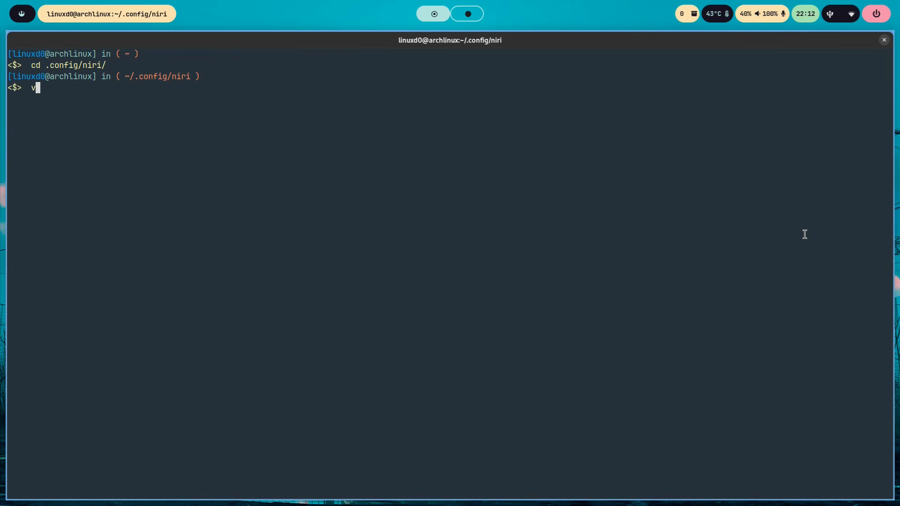
pyautogui.write('im ni')
pyautogui.press('BackSpace')
pyautogui.press('BackSpace')
pyautogui.write('config.kdl')
pyautogui.press('Return')
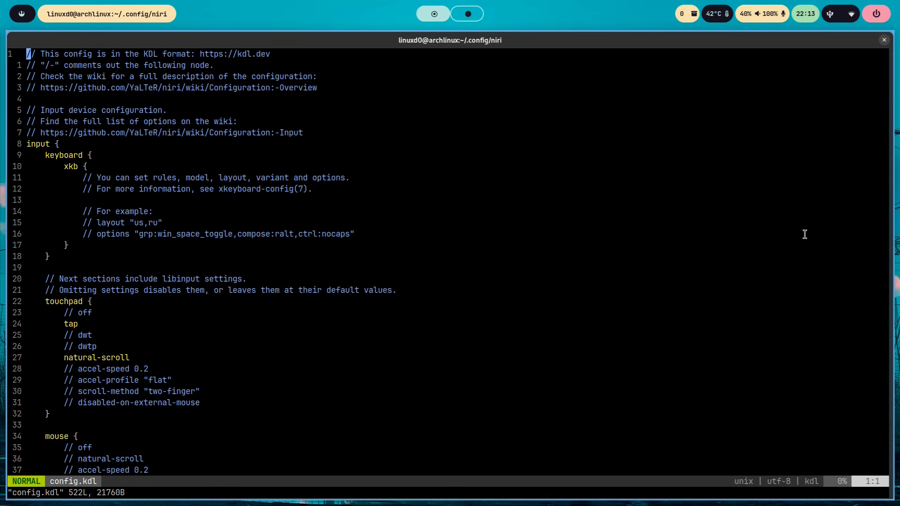
# - Jump to the end of config.kdl and back to its first line
pyautogui.press('g')
pyautogui.hotkey('shift', 'g')
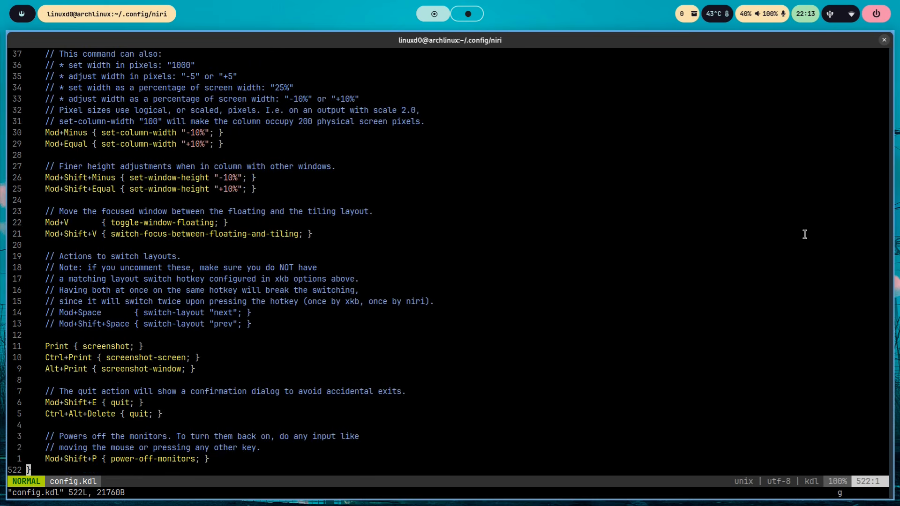
pyautogui.press('g')
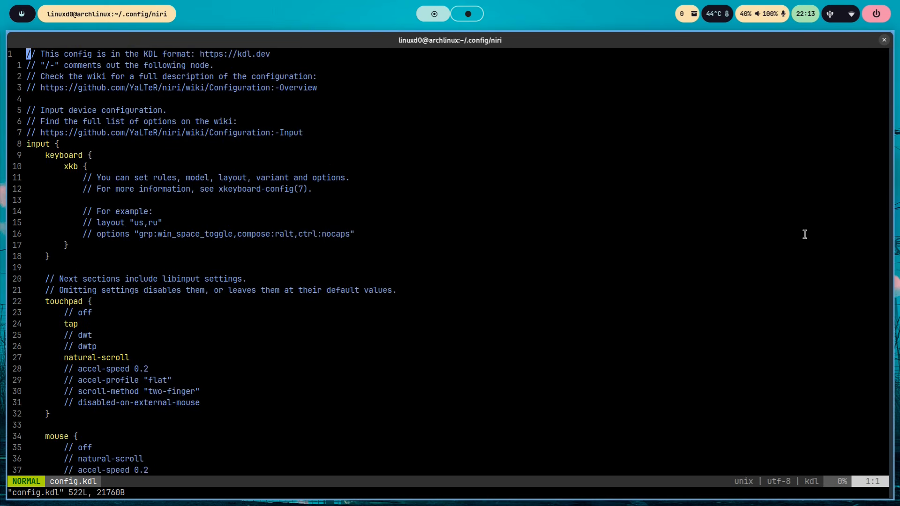
# - Switch to the browser and look up the settings overview in the wiki's input {} documentation
pyautogui.press('super+Left')
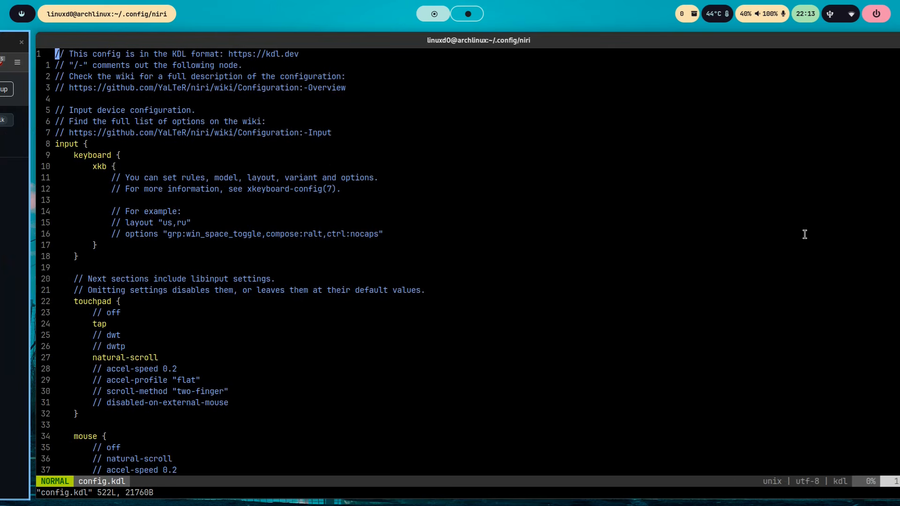
pyautogui.press('super+Left')
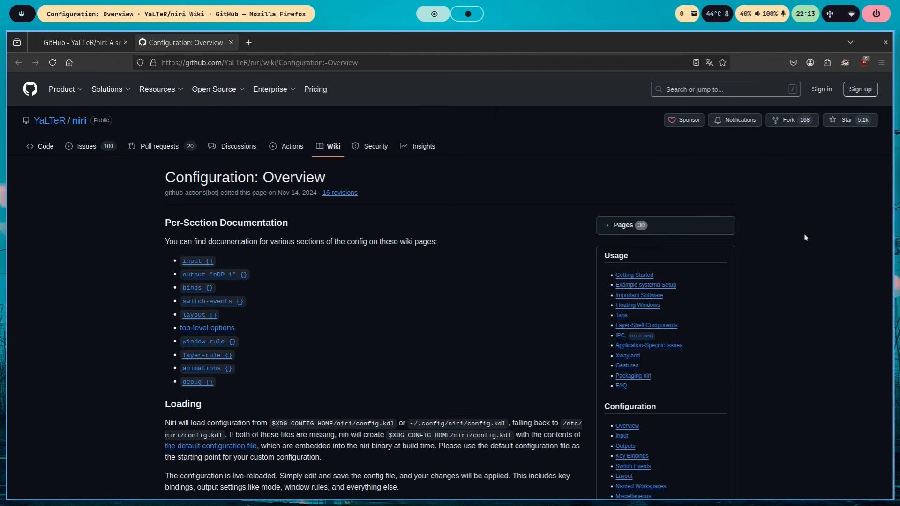
pyautogui.click(190, 261)
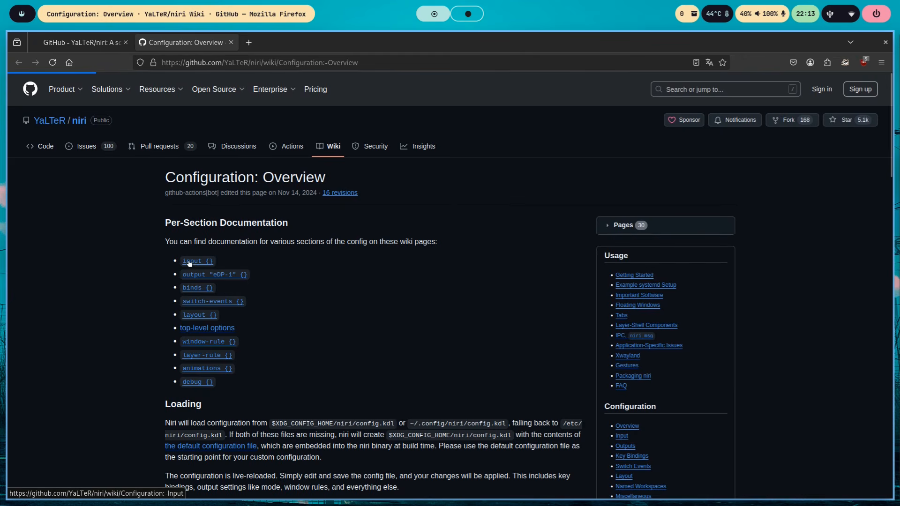
pyautogui.scroll(-3, 331, 241)
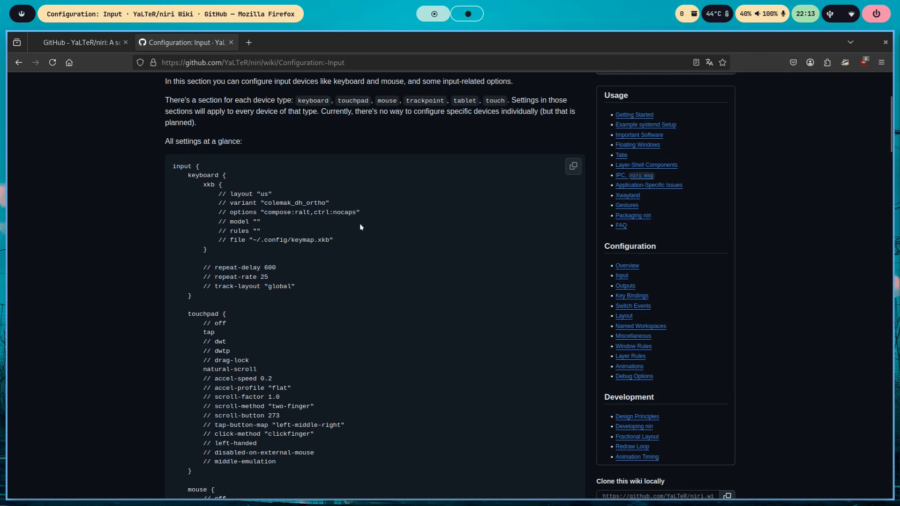
# - Return to config.kdl in vim and insert an indented blank line below the commented options example in the xkb block
pyautogui.press('super+Right')
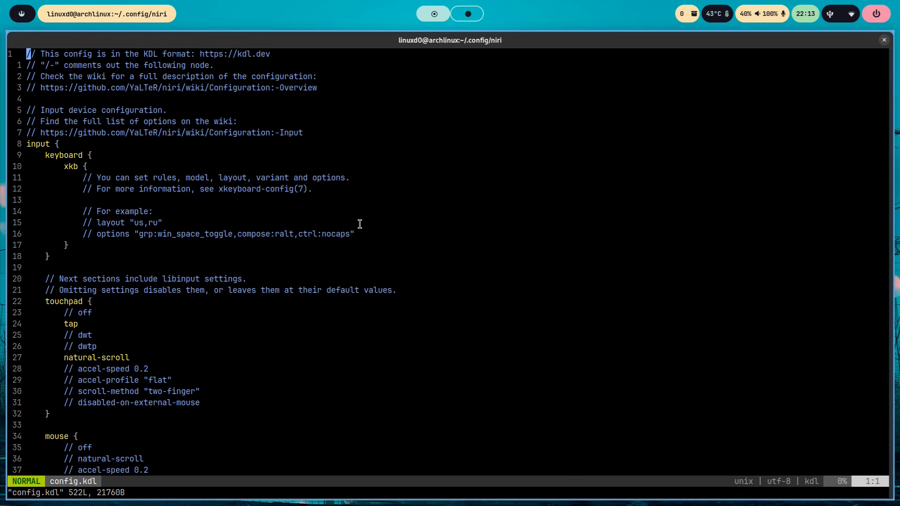
pyautogui.press('Down')
pyautogui.press('Down')
pyautogui.press('Down')
pyautogui.press('Down')
pyautogui.press('Down')
pyautogui.press('Down')
pyautogui.press('Down')
pyautogui.press('Down')
pyautogui.press('Down')
pyautogui.press('Down')
pyautogui.press('Down')
pyautogui.press('Down')
pyautogui.press('Down')
pyautogui.press('Down')
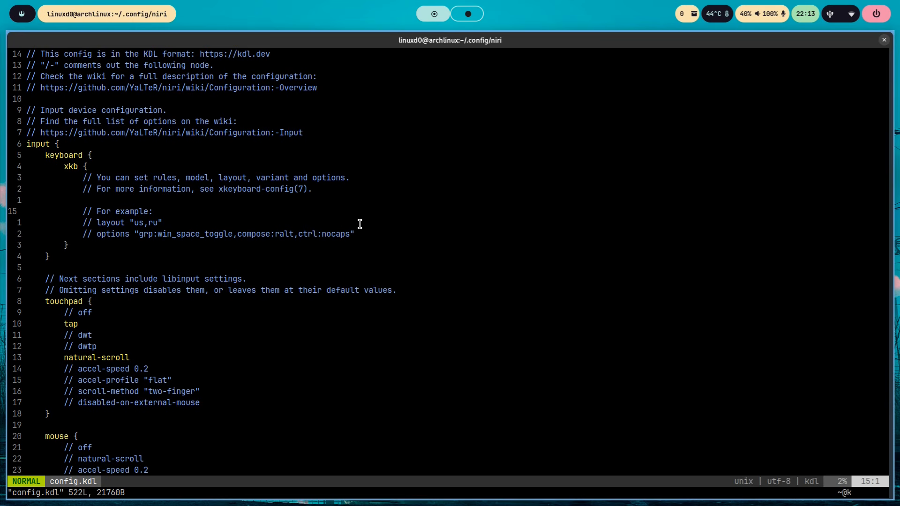
pyautogui.press('Down')
pyautogui.press('Down')
pyautogui.press('Down')
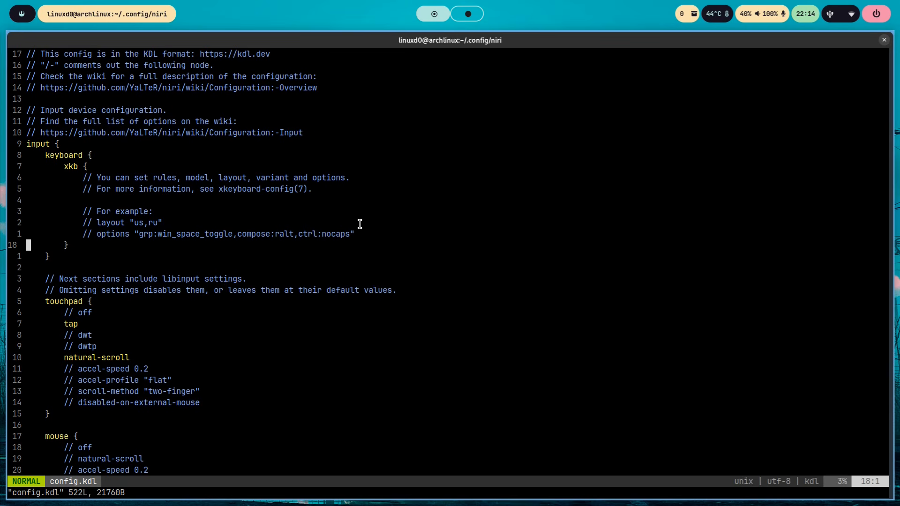
pyautogui.hotkey('shift', 'o')
pyautogui.press('i')
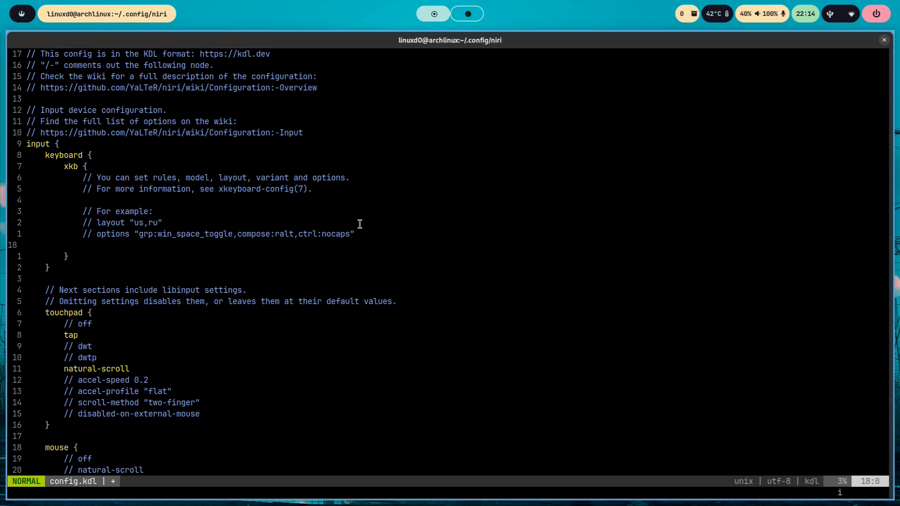
pyautogui.press('Tab')
pyautogui.press('Tab')
pyautogui.press('Tab')
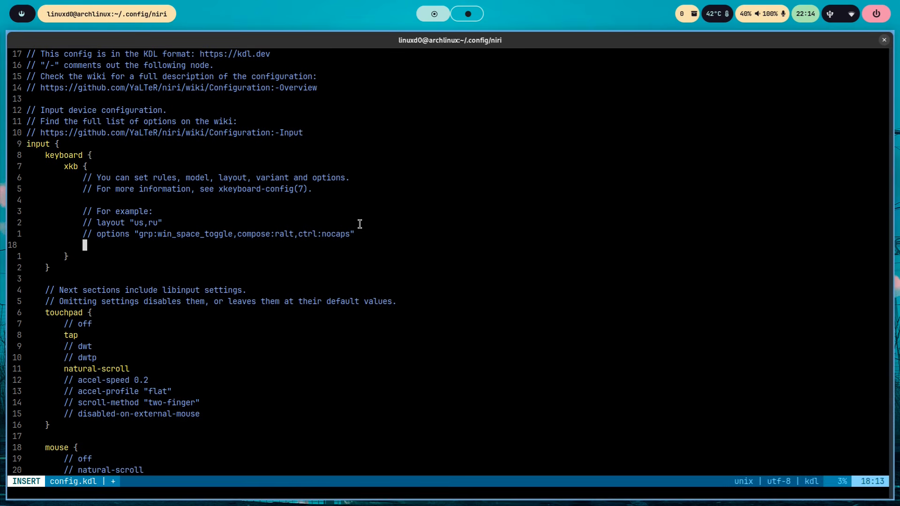
# - Enter layout "es" on the new line in the keyboard's xkb block
pyautogui.write('layout ')
pyautogui.write("'")
pyautogui.press('BackSpace')
pyautogui.press('BackSpace')
pyautogui.write('"')
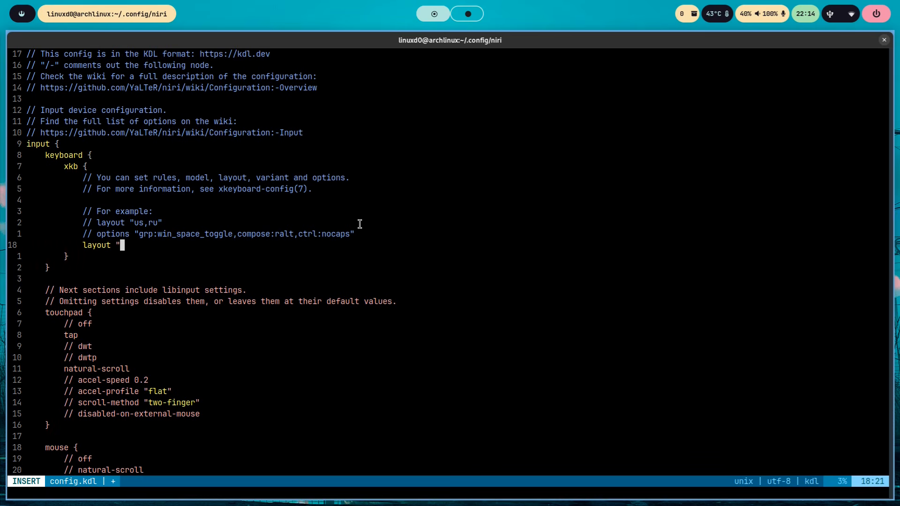
pyautogui.write('es"')
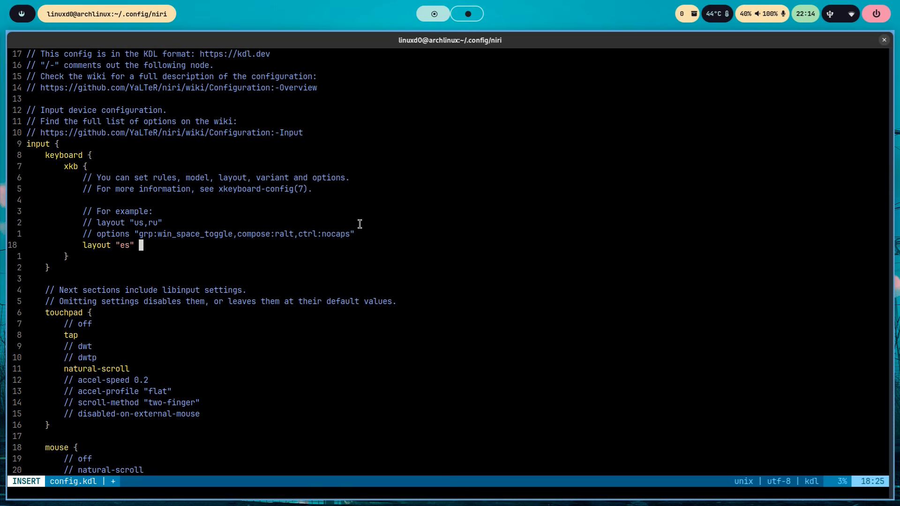
# - Look through the options of the touchpad block in config.kdl
pyautogui.press('Down')
pyautogui.press('Down')
pyautogui.press('Down')
pyautogui.press('Down')
pyautogui.press('Down')
pyautogui.press('Down')
pyautogui.press('Down')
pyautogui.press('Down')
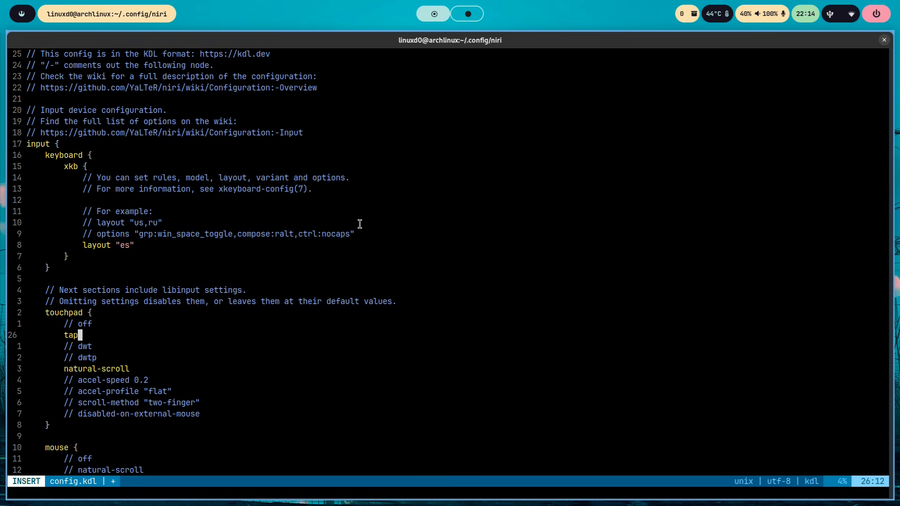
pyautogui.press('Down')
pyautogui.press('Down')
pyautogui.press('Down')
pyautogui.press('Down')
pyautogui.press('Down')
pyautogui.press('Down')
pyautogui.press('Down')
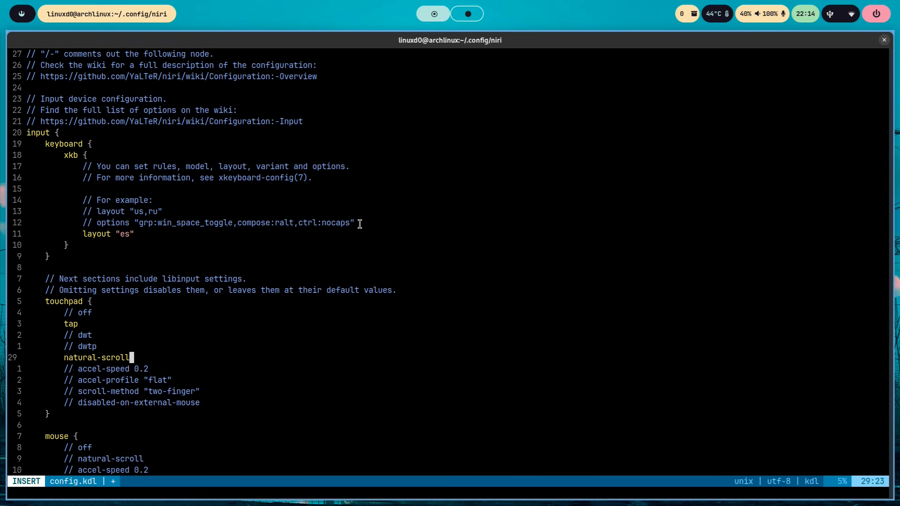
pyautogui.press('Up')
pyautogui.press('Up')
pyautogui.press('Up')
pyautogui.press('Up')
pyautogui.press('Up')
pyautogui.press('Up')
pyautogui.press('Up')
pyautogui.press('Up')
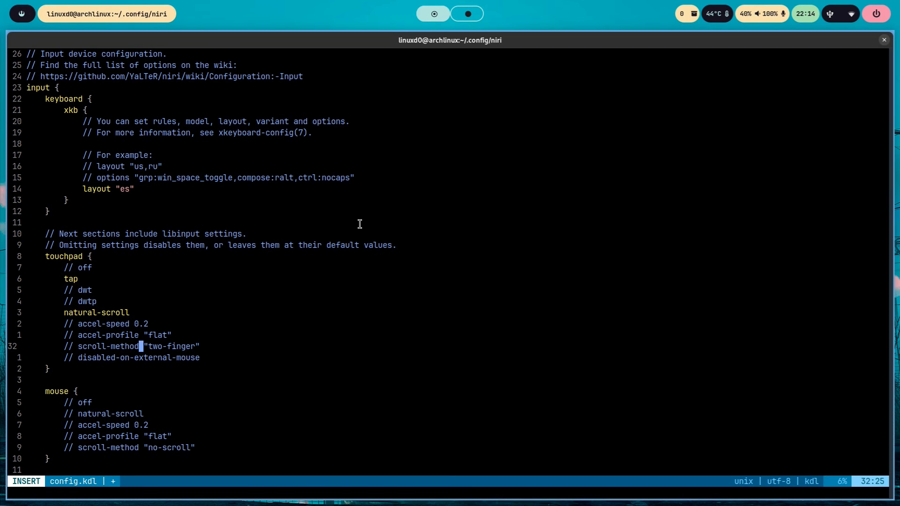
pyautogui.press('Up')
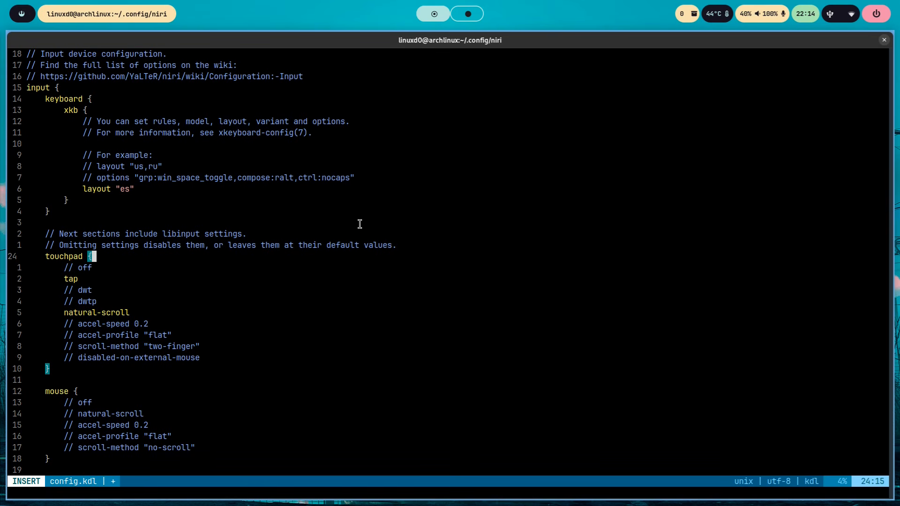
# - Enable the touchpad's dwt option by removing its comment marks
pyautogui.press('Down')
pyautogui.press('Down')
pyautogui.press('Down')
pyautogui.press('Left')
pyautogui.press('Left')
pyautogui.press('Left')
pyautogui.press('Left')
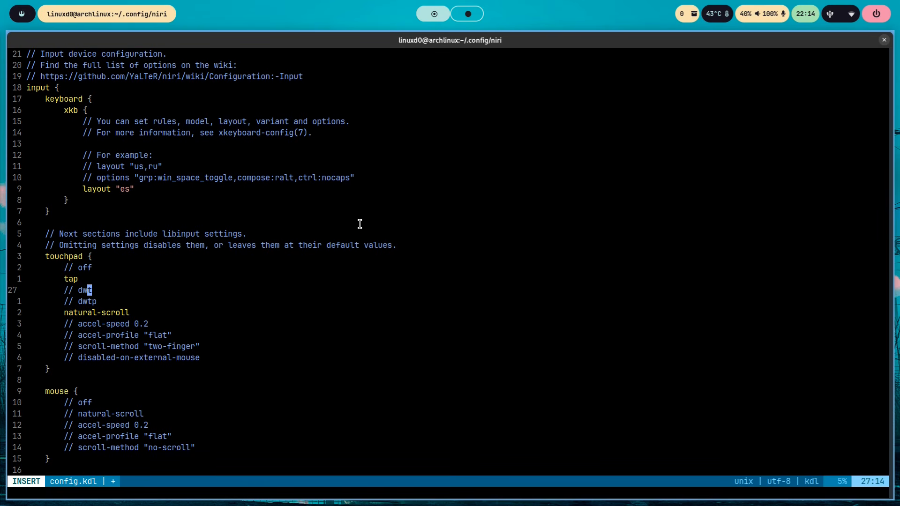
pyautogui.press('Delete')
pyautogui.press('BackSpace')
pyautogui.press('BackSpace')
pyautogui.press('Down')
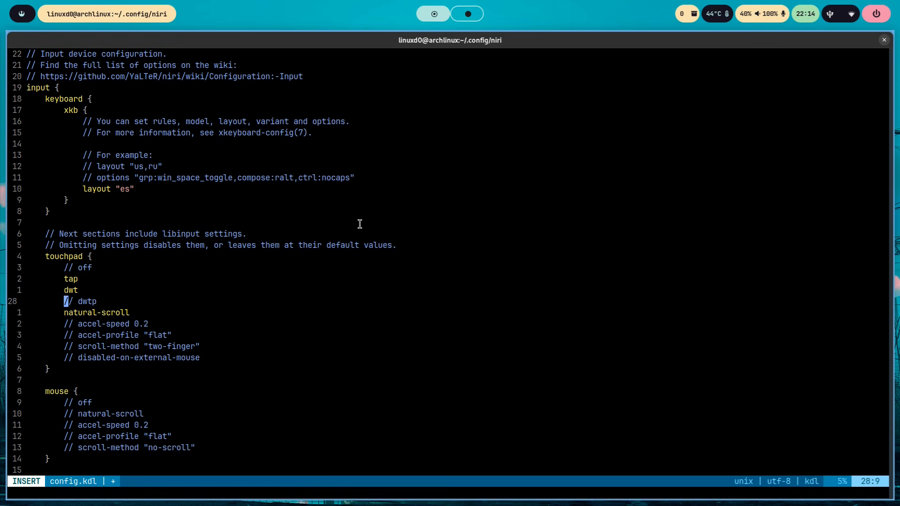
pyautogui.press('Up')
pyautogui.press('Right')
pyautogui.press('Right')
pyautogui.press('Right')
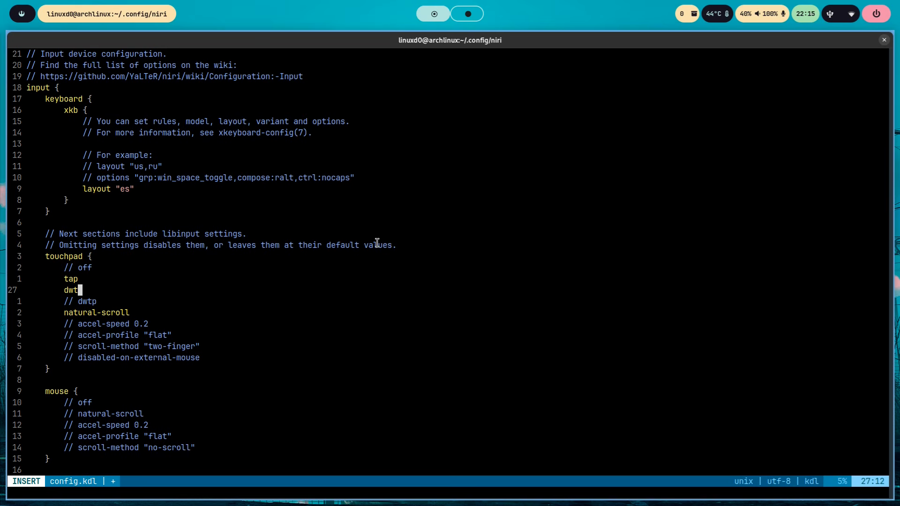
# - Leave insert mode and review the mouse and trackpoint blocks down to the mouse focus options
pyautogui.press('Down')
pyautogui.press('Escape')
pyautogui.press('Down')
pyautogui.press('Down')
pyautogui.press('Down')
pyautogui.press('Down')
pyautogui.press('Down')
pyautogui.press('Down')
pyautogui.press('Down')
pyautogui.press('Down')
pyautogui.press('Down')
pyautogui.press('Down')
pyautogui.press('Down')
pyautogui.press('Down')
pyautogui.press('Down')
pyautogui.press('Down')
pyautogui.press('Down')
pyautogui.press('Down')
pyautogui.press('Down')
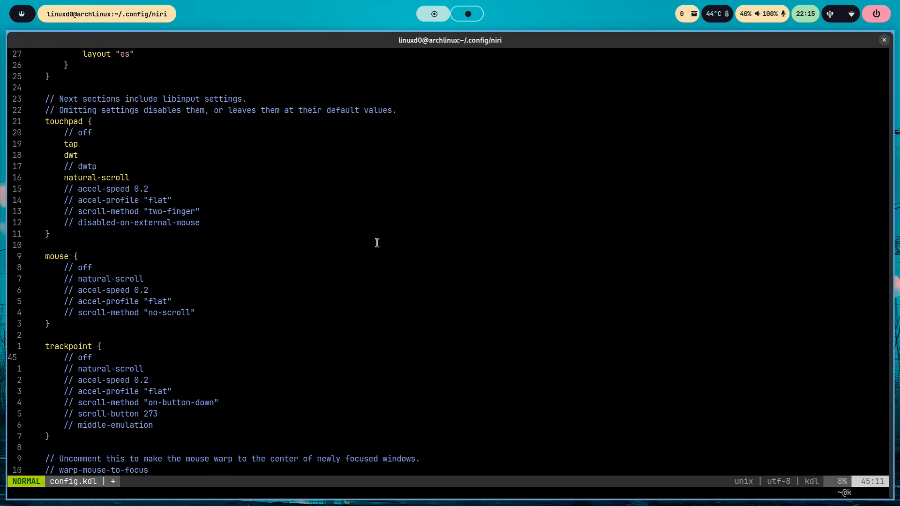
pyautogui.press('Down')
pyautogui.press('Down')
pyautogui.press('Down')
pyautogui.press('Down')
pyautogui.press('Down')
pyautogui.press('Down')
pyautogui.press('Down')
pyautogui.press('Down')
pyautogui.press('Down')
pyautogui.press('Down')
pyautogui.press('Down')
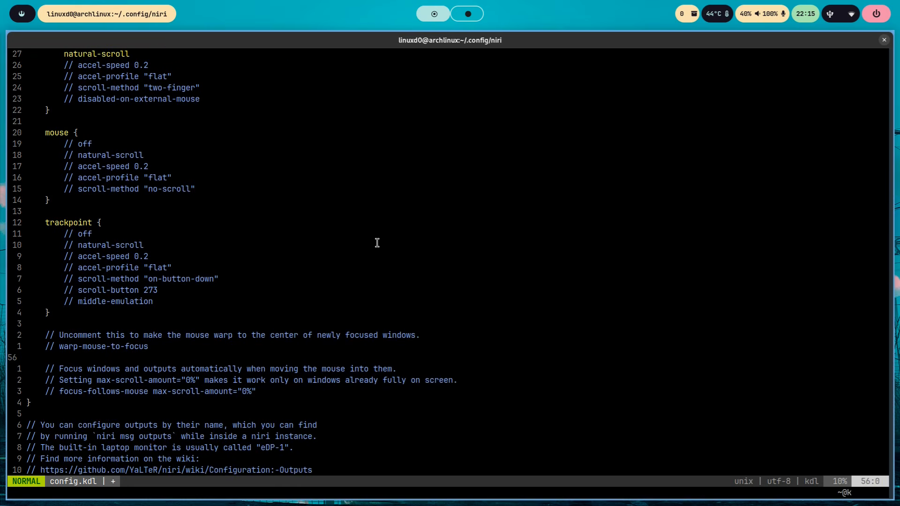
pyautogui.press('Down')
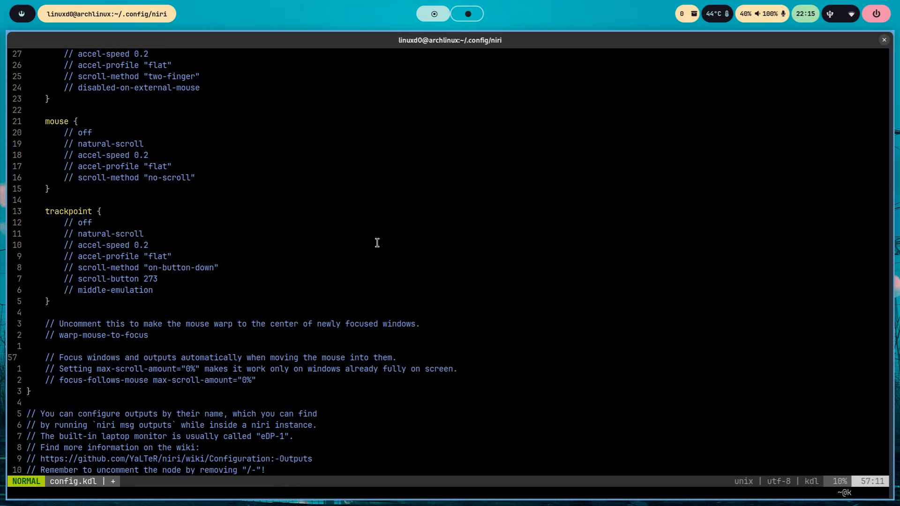
# - Uncomment the warp-mouse-to-focus option in the input section
pyautogui.press('Up')
pyautogui.press('Up')
pyautogui.press('h')
pyautogui.press('h')
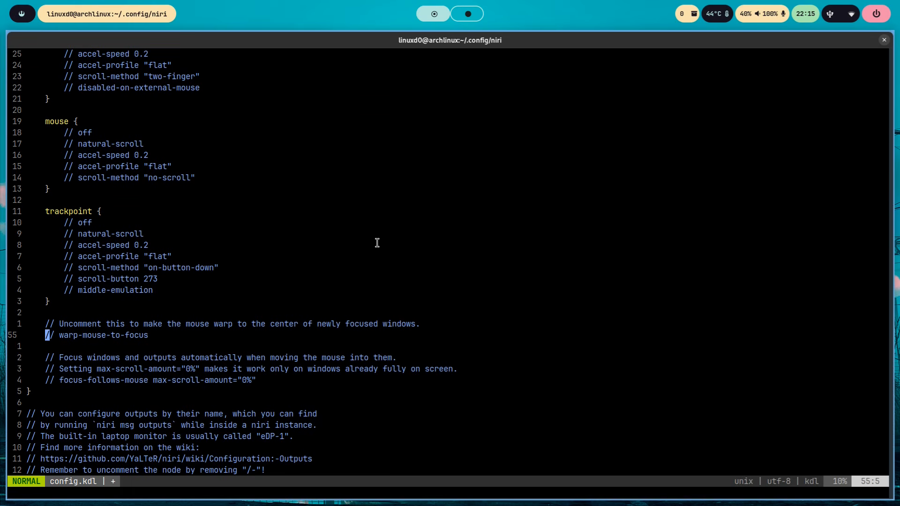
pyautogui.press('d')
pyautogui.press('l')
pyautogui.press('x')
pyautogui.press('x')
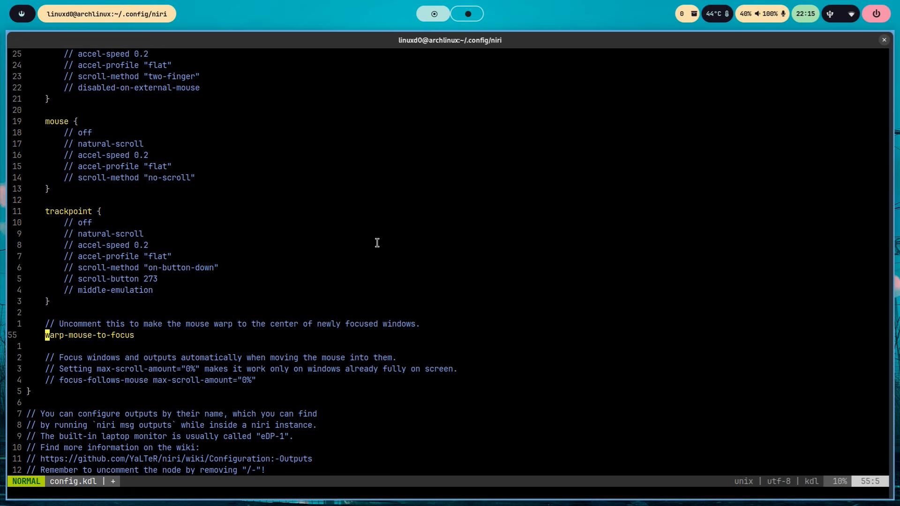
# - Uncomment the focus-follows-mouse max-scroll-amount="0%" line at the end of the input section
pyautogui.press('Down')
pyautogui.press('Down')
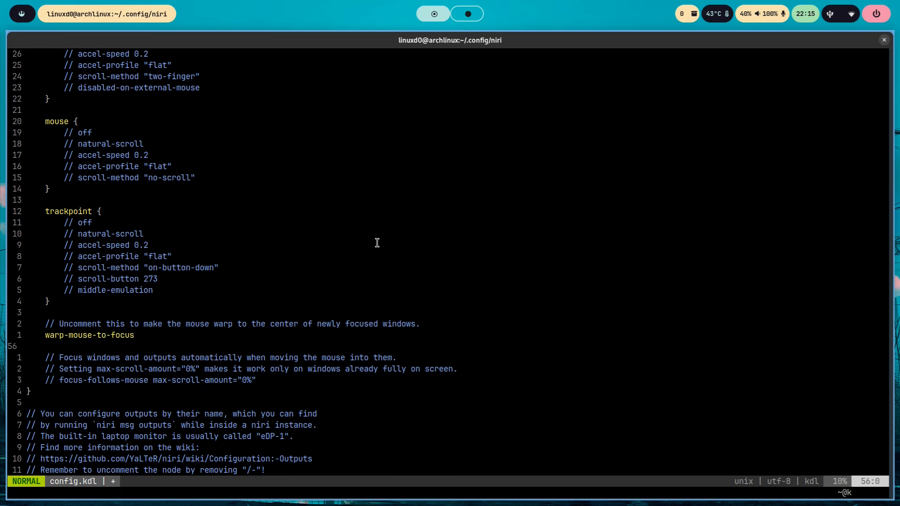
pyautogui.press('Down')
pyautogui.press('Down')
pyautogui.press('x')
pyautogui.press('x')
pyautogui.press('x')
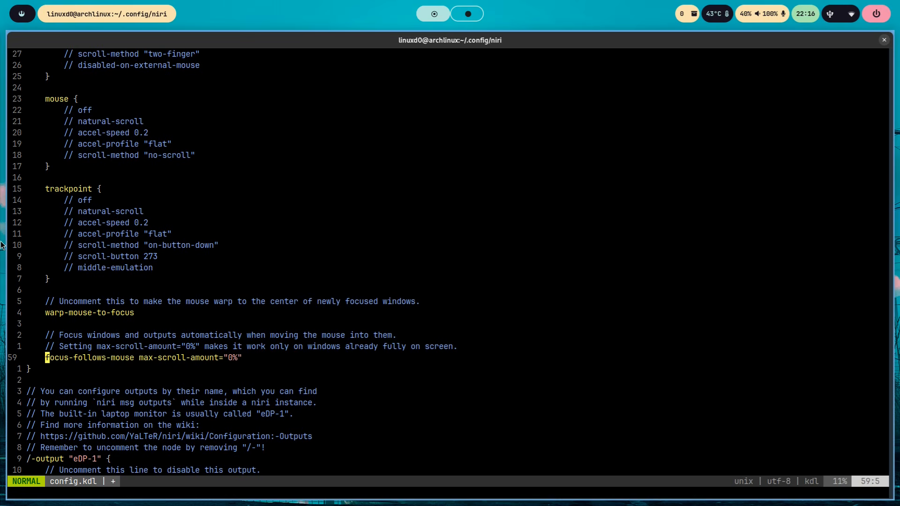
# - Save config.kdl and keep it open in vim
pyautogui.write(':w')
pyautogui.press('Return')
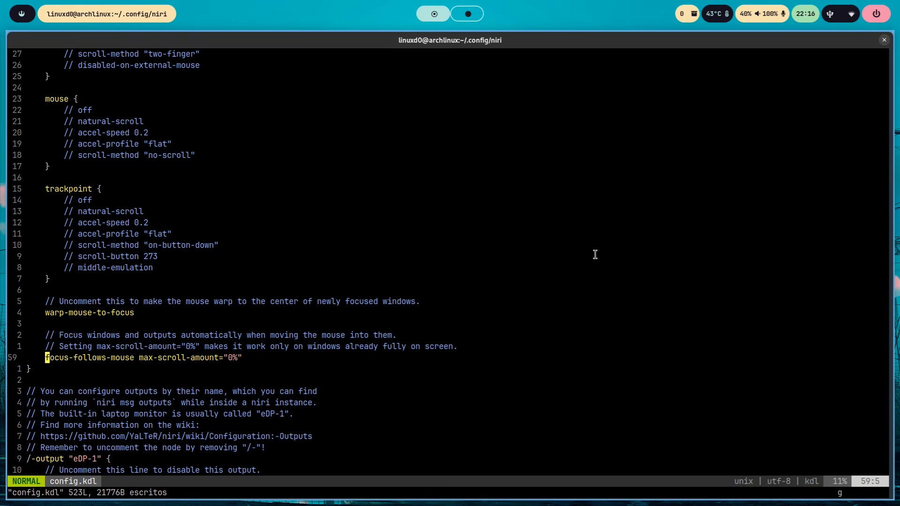
# - Go to the output "eDP-1" block and highlight the comment above it about uncommenting the node by removing "/-"
pyautogui.scroll(-1, 594, 254)
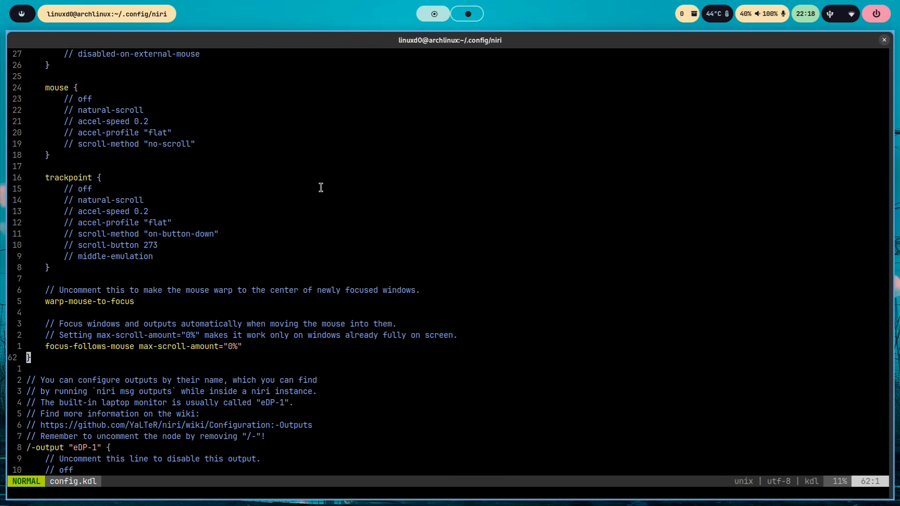
pyautogui.hotkey('ctrl', 'd')
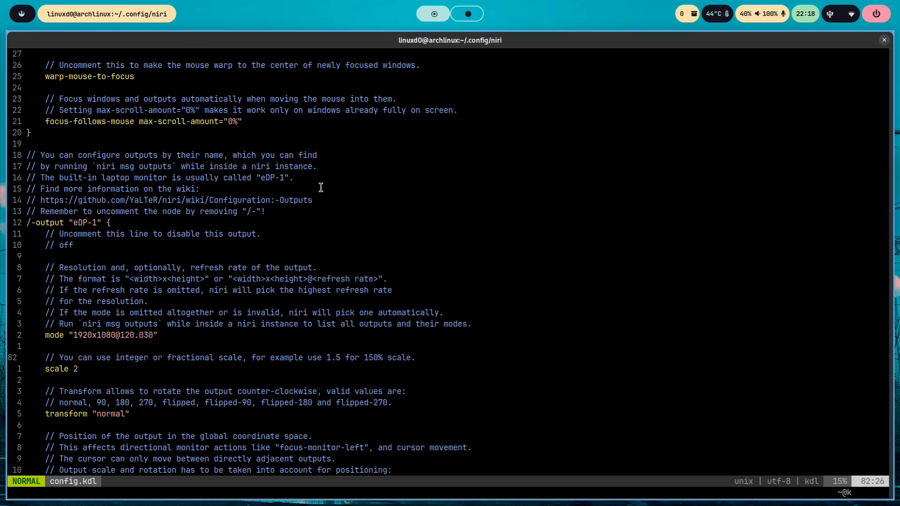
pyautogui.press('j')
pyautogui.press('j')
pyautogui.press('j')
pyautogui.press('j')
pyautogui.press('j')
pyautogui.press('j')
pyautogui.press('j')
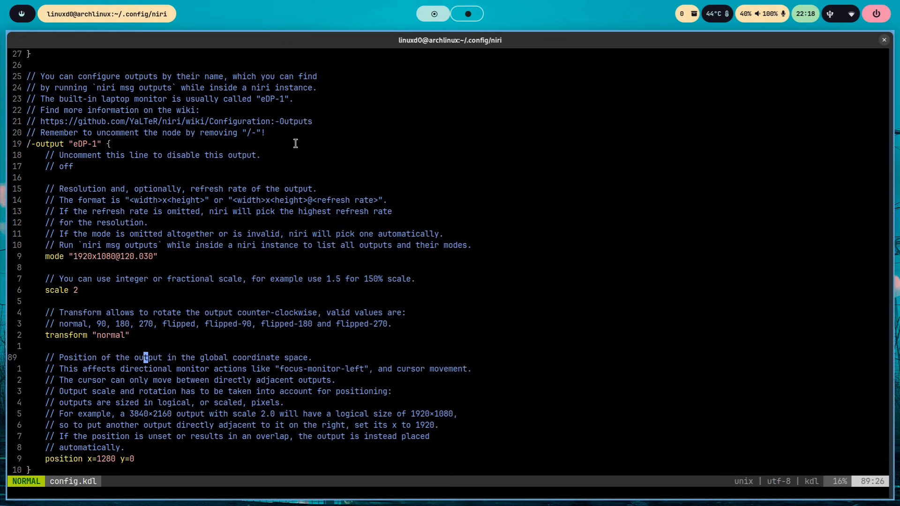
pyautogui.moveTo(155, 136); pyautogui.dragTo(180, 139)
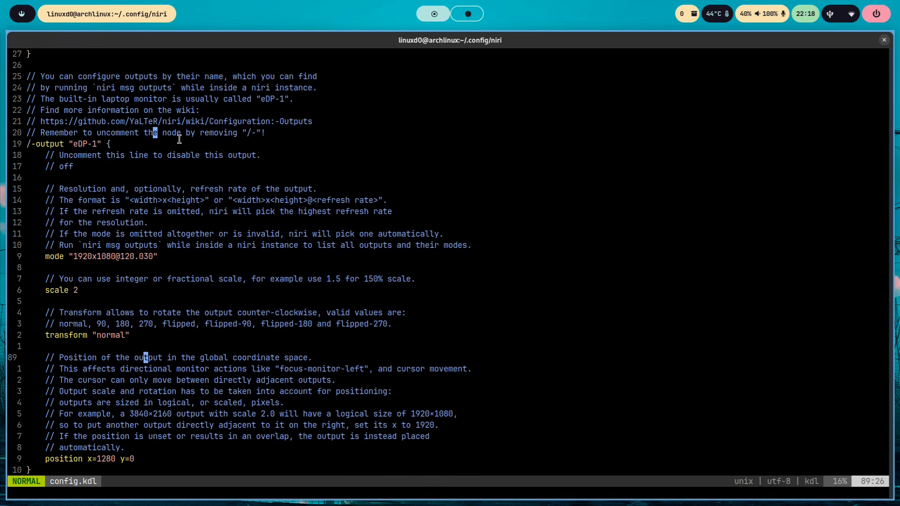
pyautogui.doubleClick(26, 146)
pyautogui.click(59, 156)
pyautogui.moveTo(26, 132); pyautogui.dragTo(270, 134)
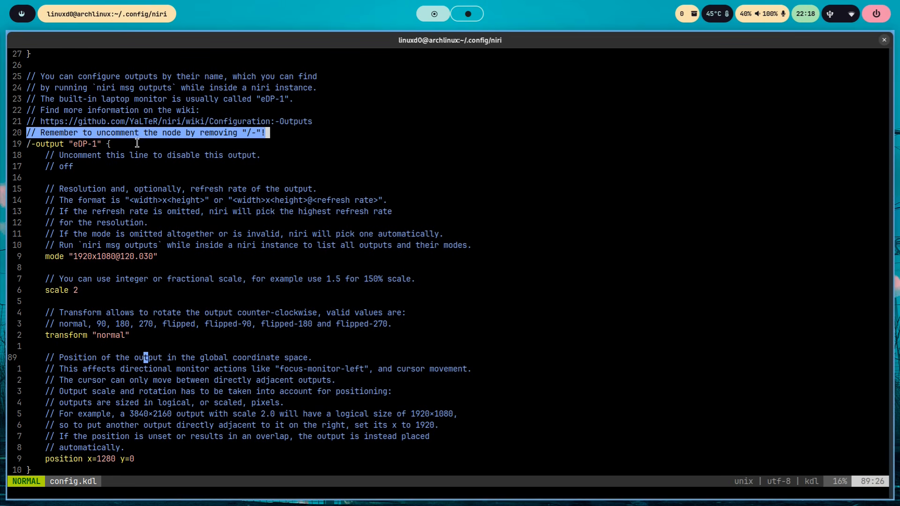
pyautogui.click(252, 140)
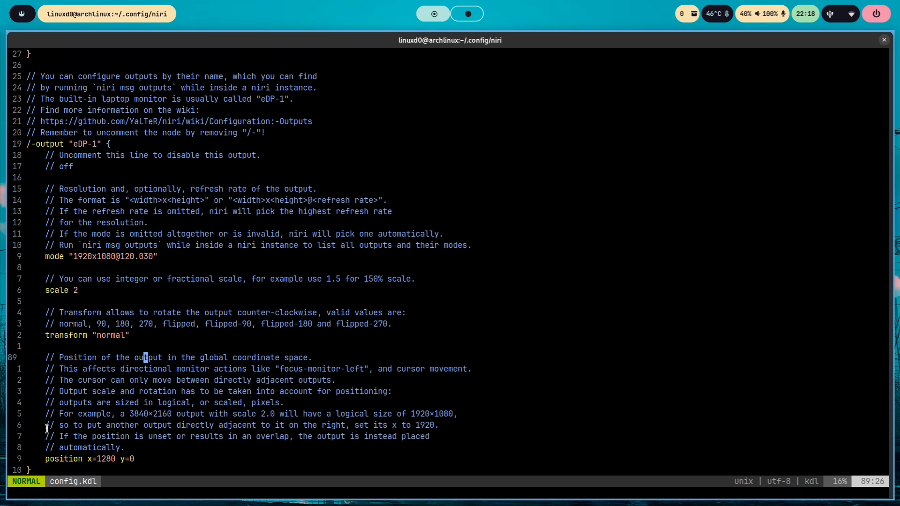
# - Examine the mode, scale, transform and position settings in the eDP-1 output block
pyautogui.scroll(-1, 43, 429)
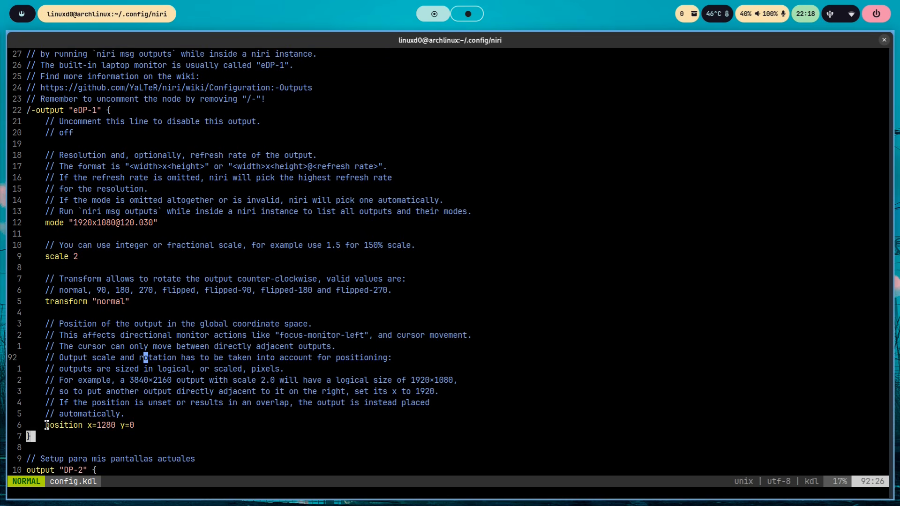
pyautogui.scroll(6, 96, 254)
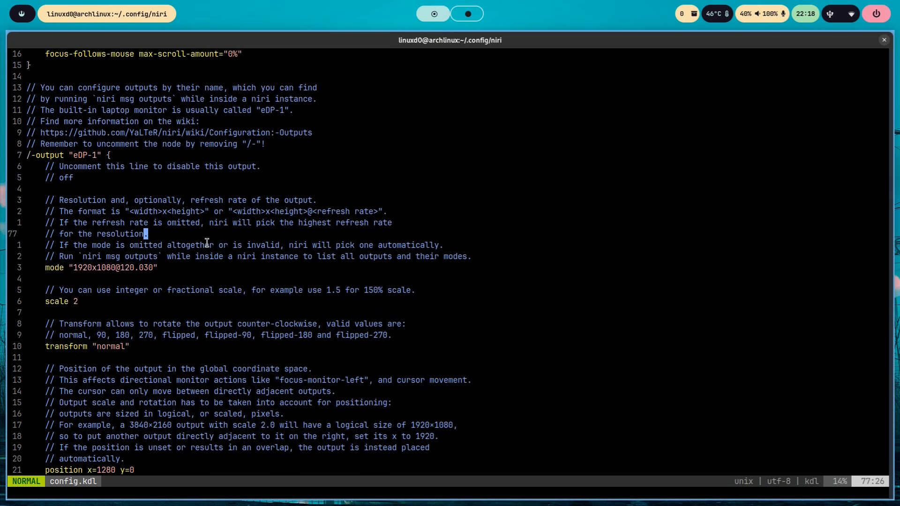
pyautogui.scroll(-6, 206, 242)
pyautogui.scroll(5, 207, 242)
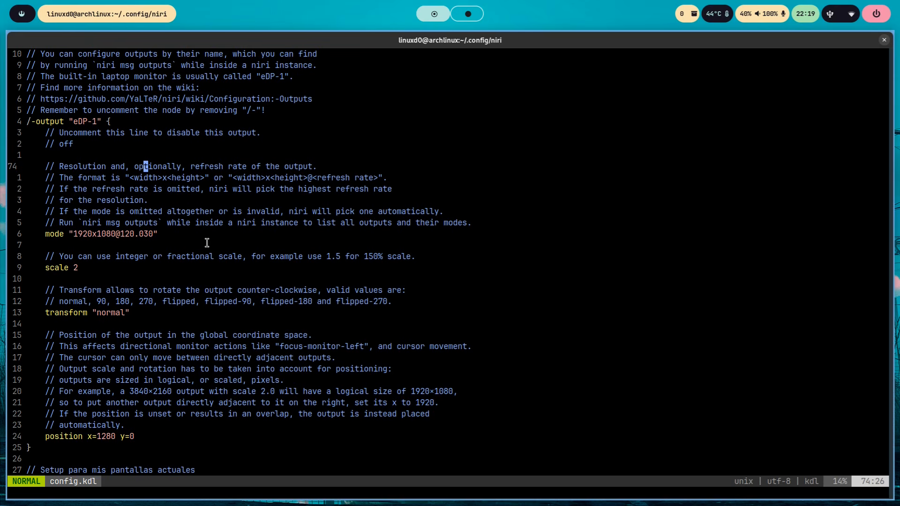
# - Open a new terminal beside the editor and run niri msg outputs
pyautogui.press('super+Return')
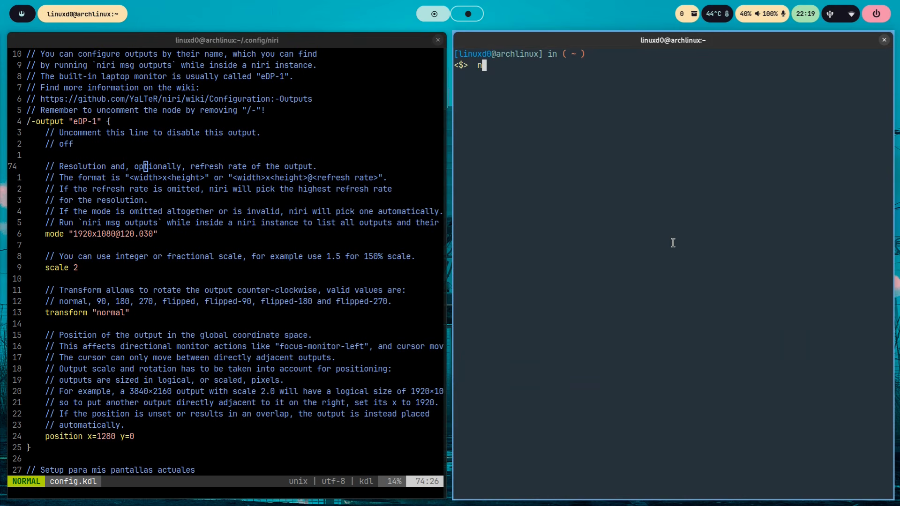
pyautogui.write('niri msg outputs')
pyautogui.press('Return')
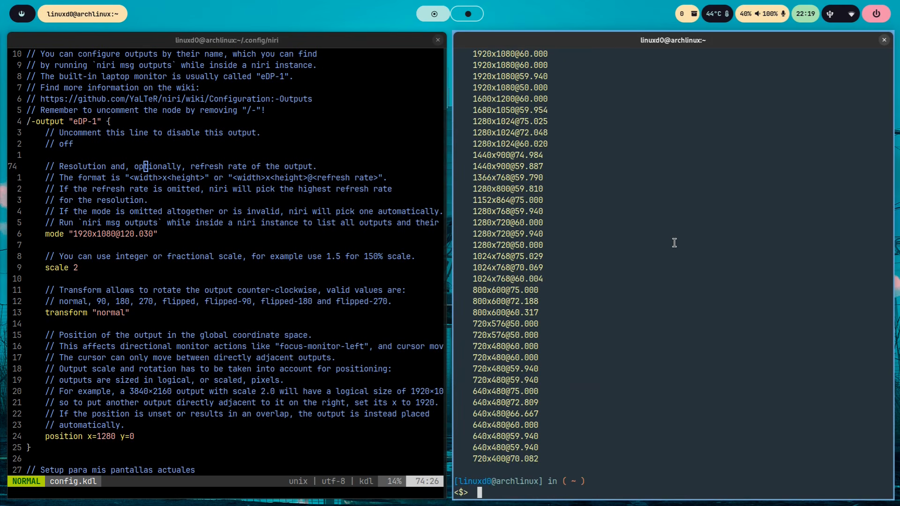
# - Examine the output names, current modes and available modes listed for the DP-1 and DP-2 monitors
pyautogui.scroll(5, 714, 209)
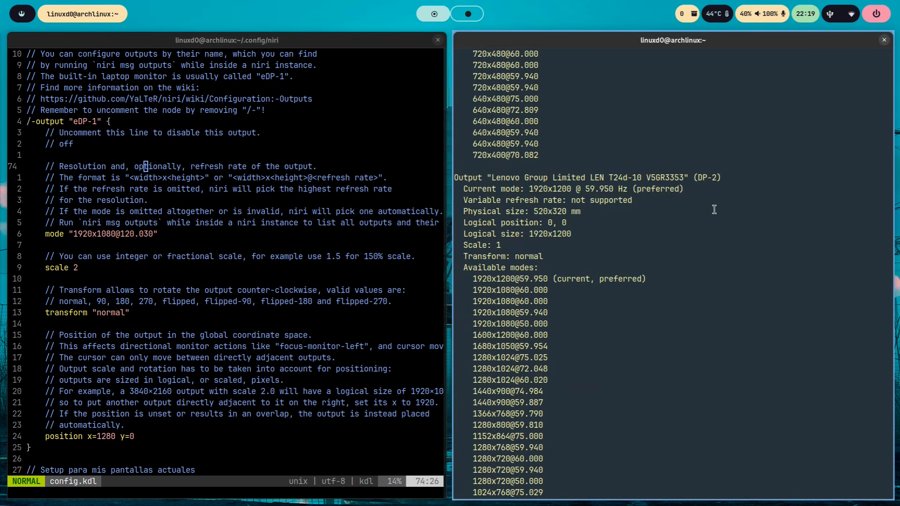
pyautogui.scroll(8, 715, 210)
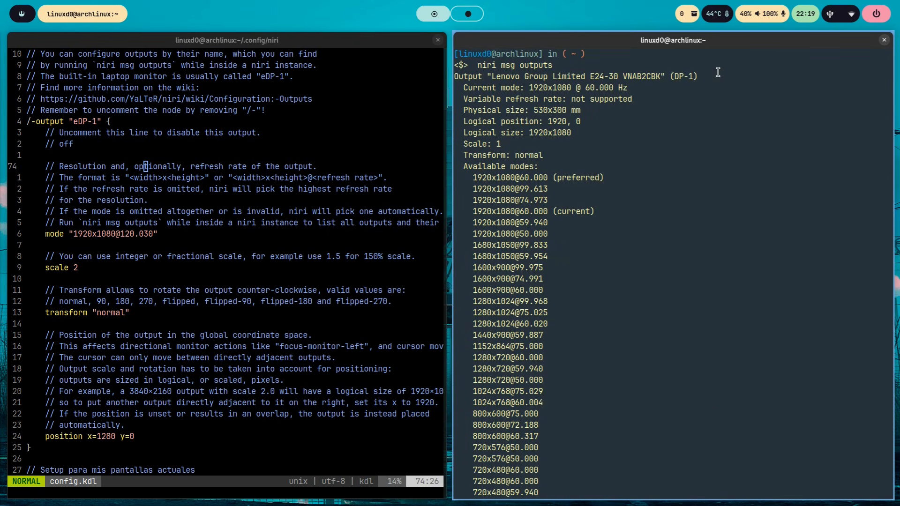
pyautogui.moveTo(673, 79); pyautogui.dragTo(696, 77)
pyautogui.moveTo(629, 87); pyautogui.dragTo(528, 88)
pyautogui.scroll(-8, 691, 277)
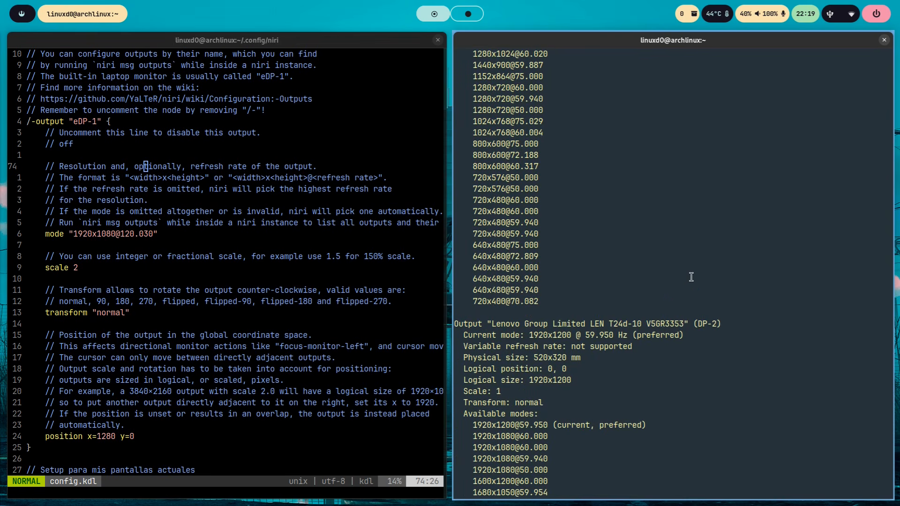
# - Highlight the DP-2 output name in the terminal and examine its available modes through to the end of the list
pyautogui.moveTo(692, 320); pyautogui.dragTo(717, 323)
pyautogui.scroll(-8, 700, 294)
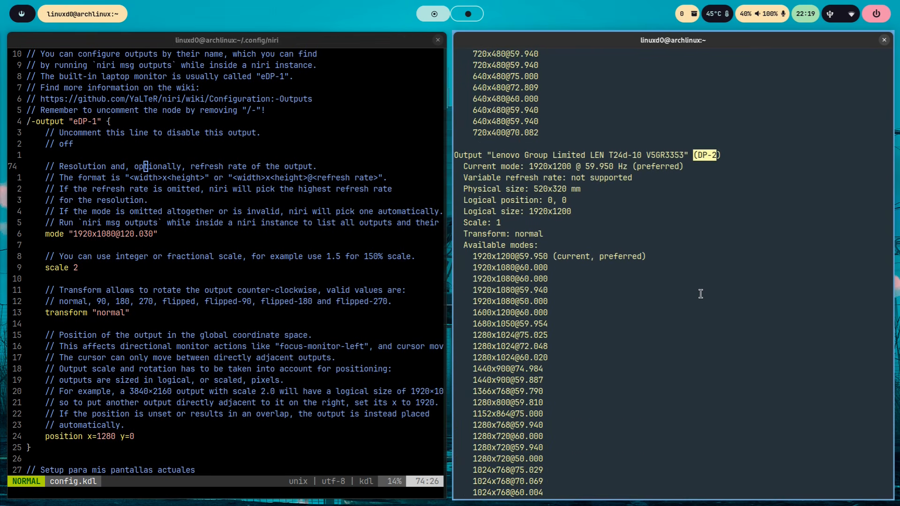
pyautogui.scroll(-4, 701, 293)
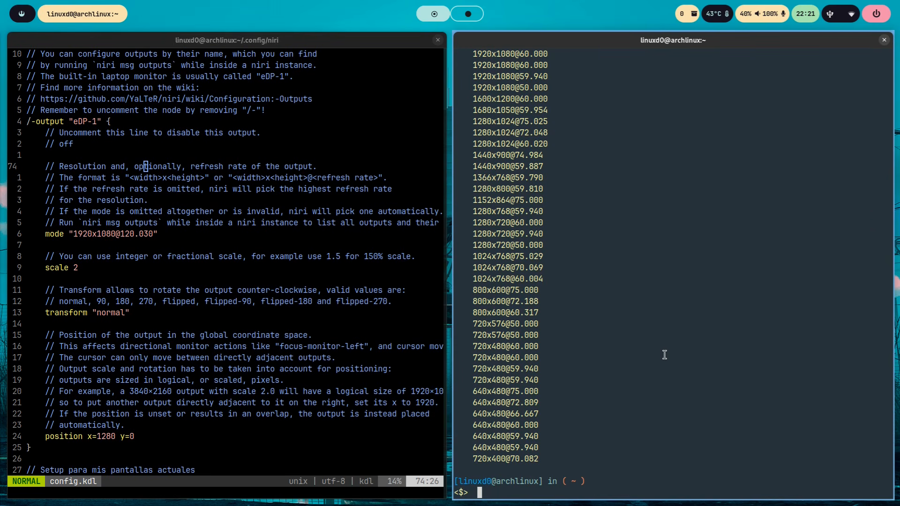
# - Run niri msg outputs | grep -E 'Output|preferred' in the terminal to list only the output names and preferred modes
pyautogui.write('niri msg outputs | ')
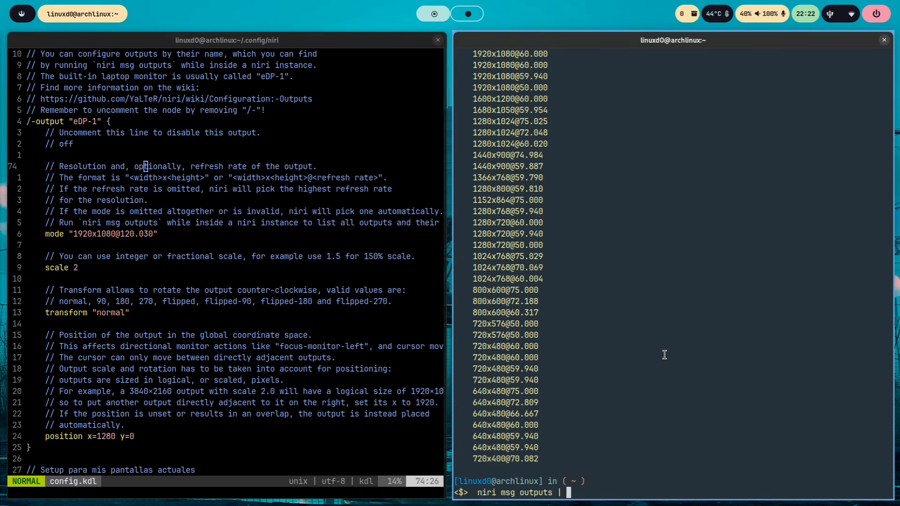
pyautogui.write("grep -E 'Output|preferred")
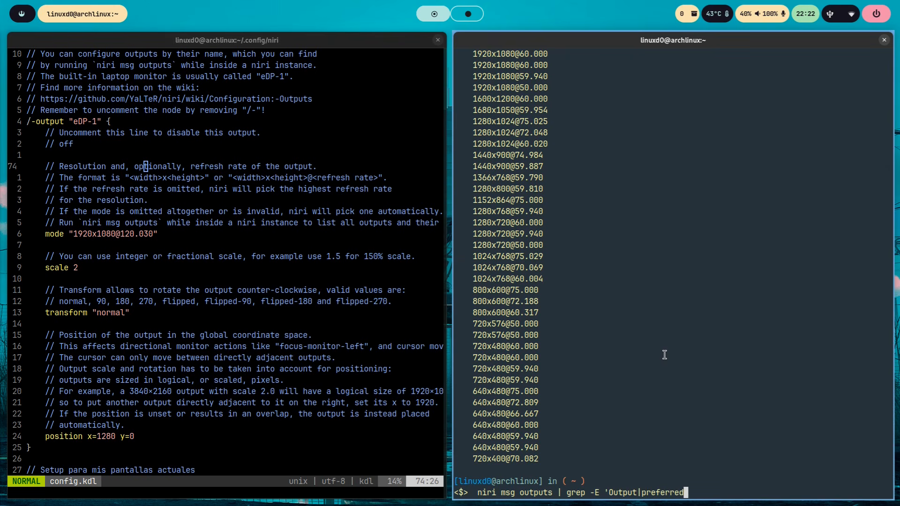
pyautogui.write("'")
pyautogui.press('Return')
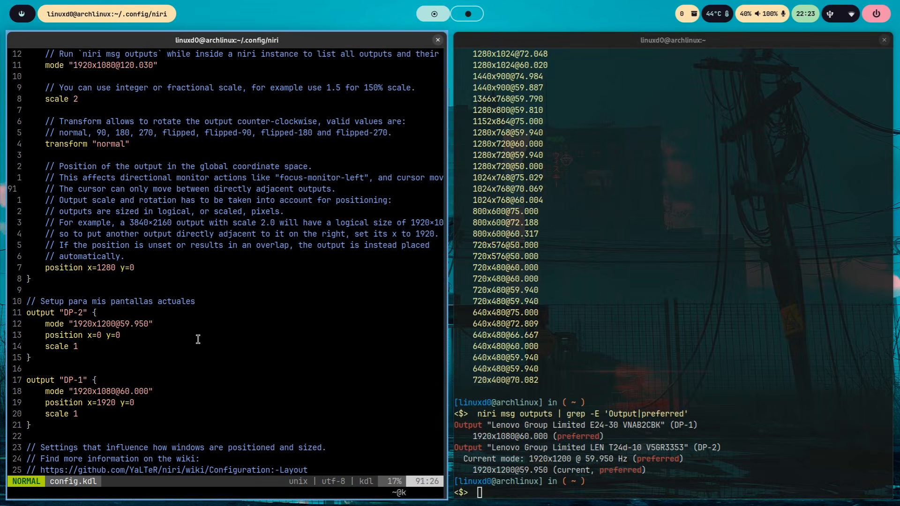
# - Return to config.kdl and examine the mode and position settings in the output "DP-2" and "DP-1" blocks, highlighting them
pyautogui.press('j')
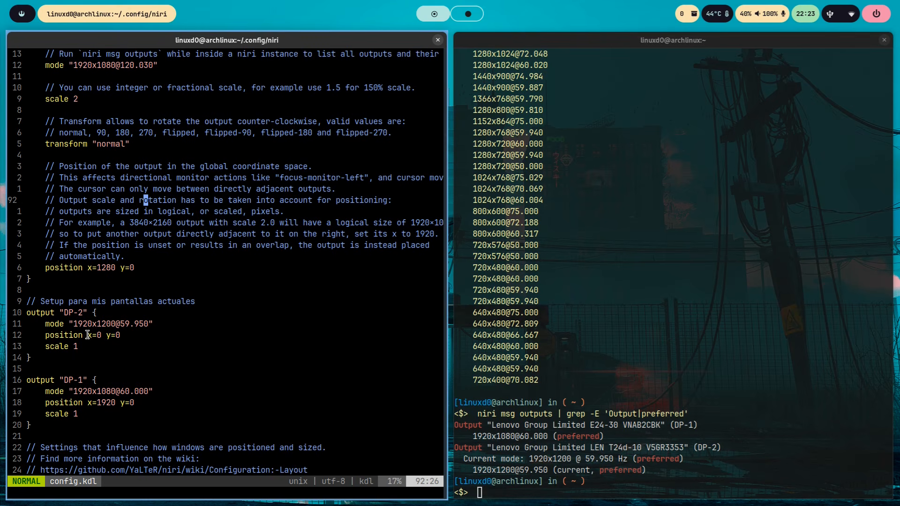
pyautogui.moveTo(88, 335); pyautogui.dragTo(124, 336)
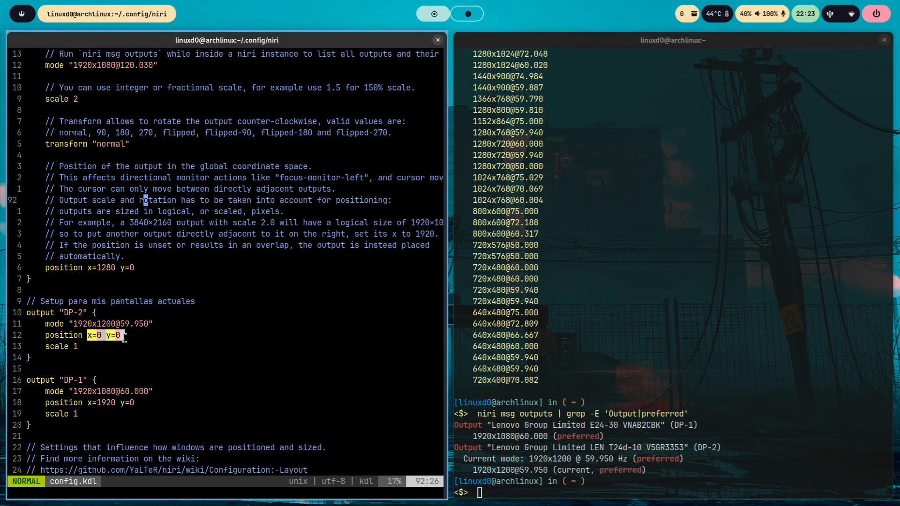
pyautogui.moveTo(149, 392); pyautogui.dragTo(51, 391)
pyautogui.click(169, 364)
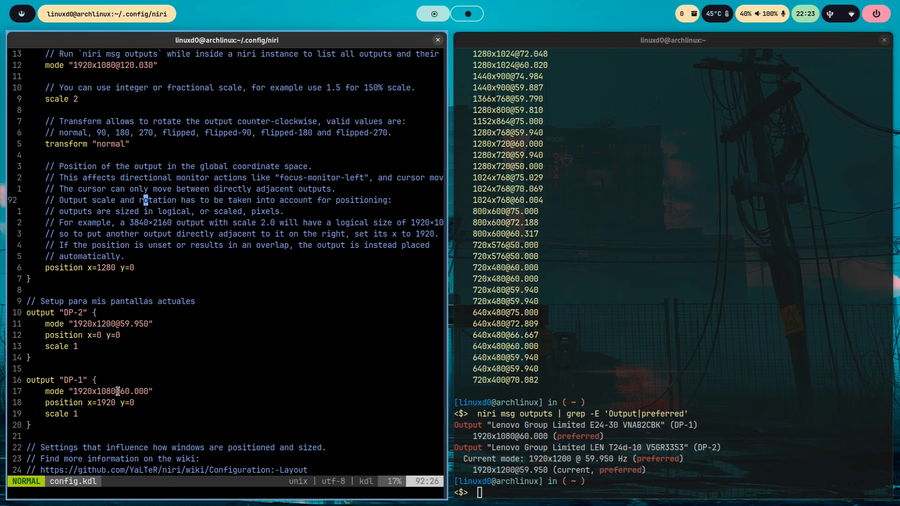
pyautogui.moveTo(88, 402); pyautogui.dragTo(141, 403)
pyautogui.doubleClick(89, 324)
pyautogui.click(230, 367)
# - Maximise the editor column and go to the gaps setting at the start of the layout section in config.kdl
pyautogui.press('super+f')
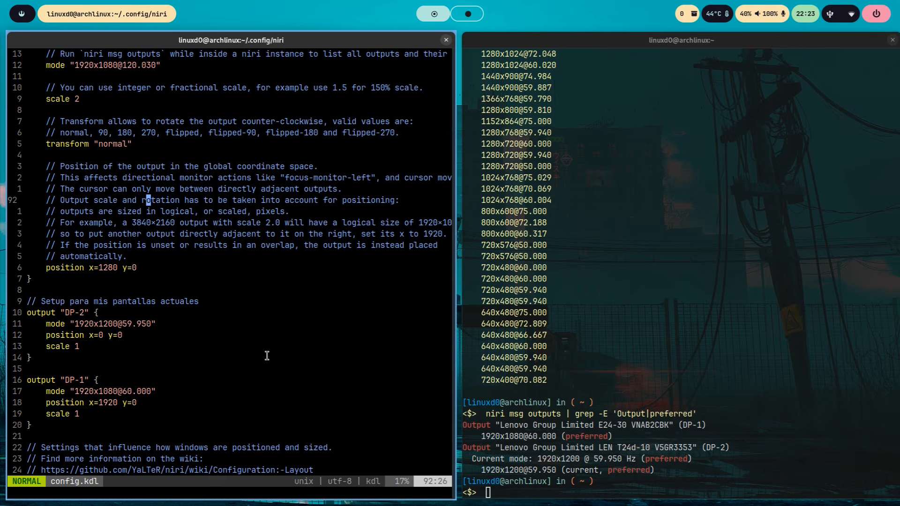
pyautogui.press('super+f')
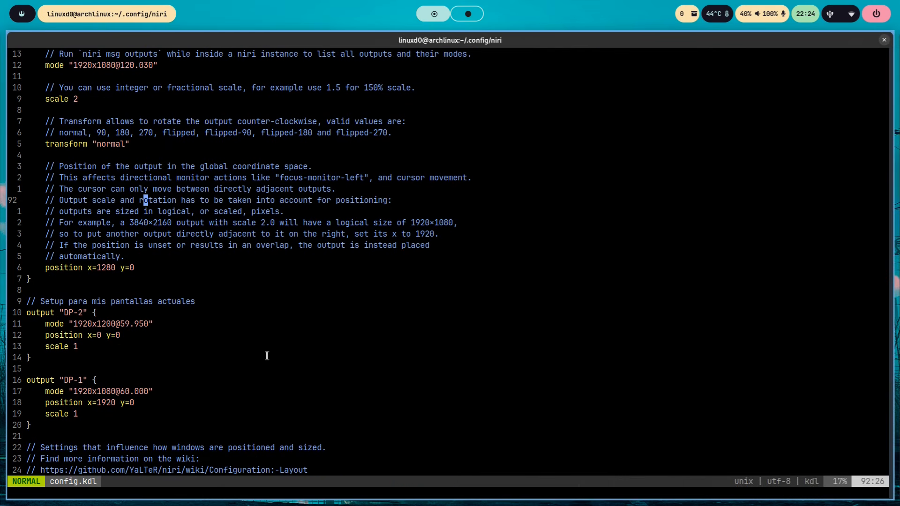
pyautogui.scroll(-10, 267, 355)
pyautogui.click(268, 356)
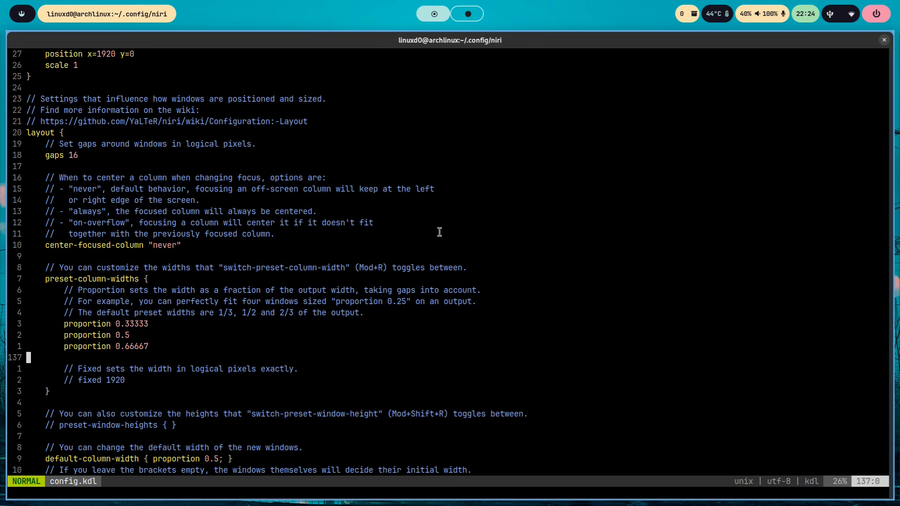
pyautogui.press('Down')
pyautogui.press('Down')
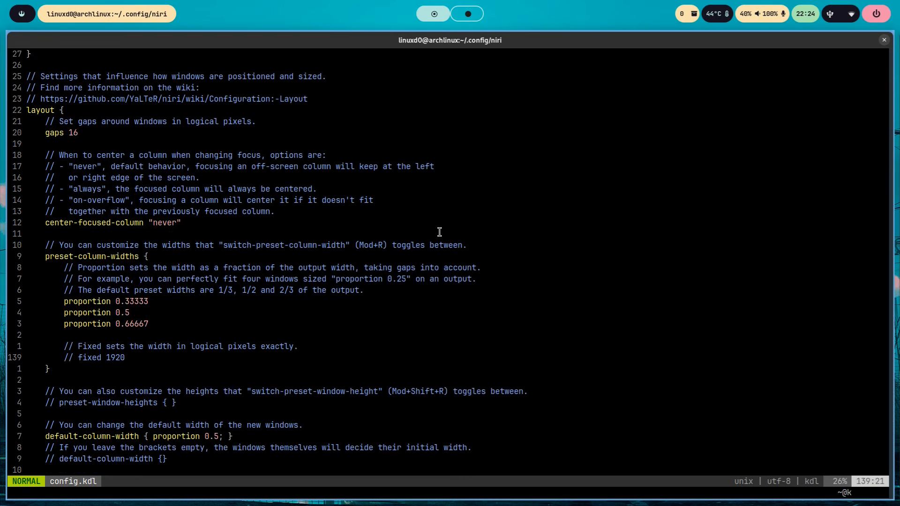
pyautogui.press('Up')
pyautogui.press('Up')
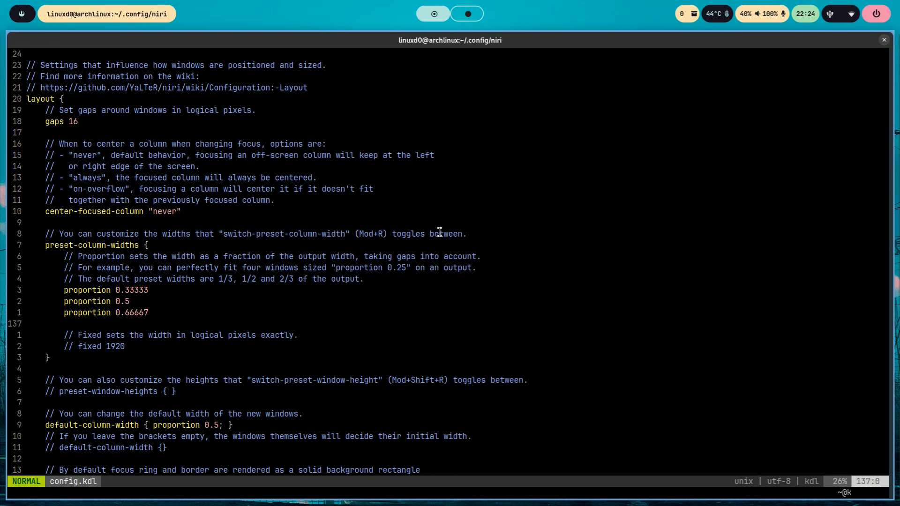
pyautogui.press('k')
pyautogui.press('k')
pyautogui.press('k')
pyautogui.press('k')
pyautogui.press('k')
pyautogui.press('k')
pyautogui.press('k')
pyautogui.press('k')
pyautogui.press('k')
pyautogui.press('k')
pyautogui.press('k')
pyautogui.press('k')
pyautogui.press('k')
pyautogui.press('k')
pyautogui.press('k')
pyautogui.press('k')
pyautogui.press('k')
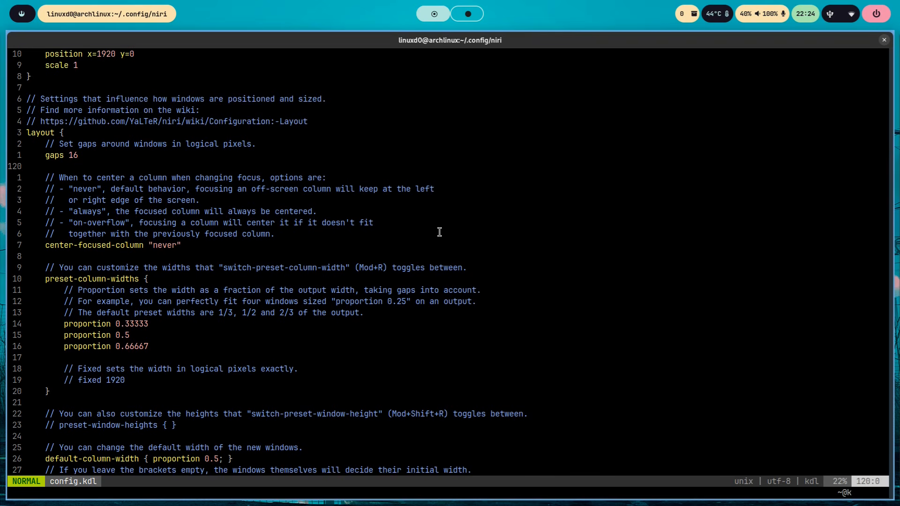
pyautogui.press('k')
pyautogui.press('Down')
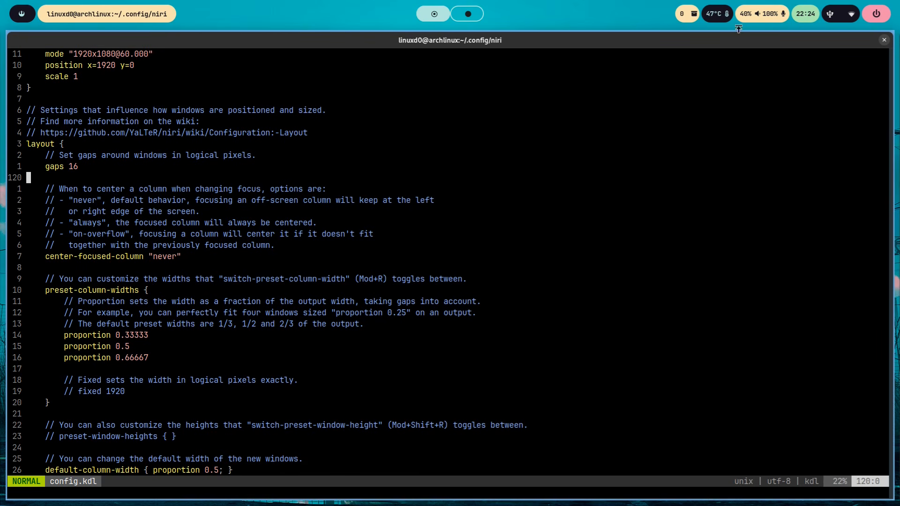
# - Shrink the editor column to view the gaps between neighbouring windows, and maximise it again
pyautogui.press('super+f')
pyautogui.press('super+Left')
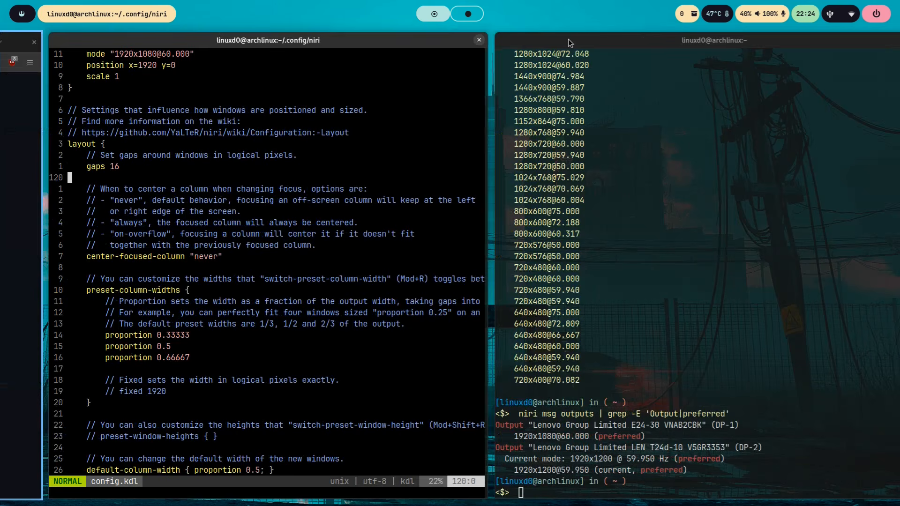
pyautogui.press('super+f')
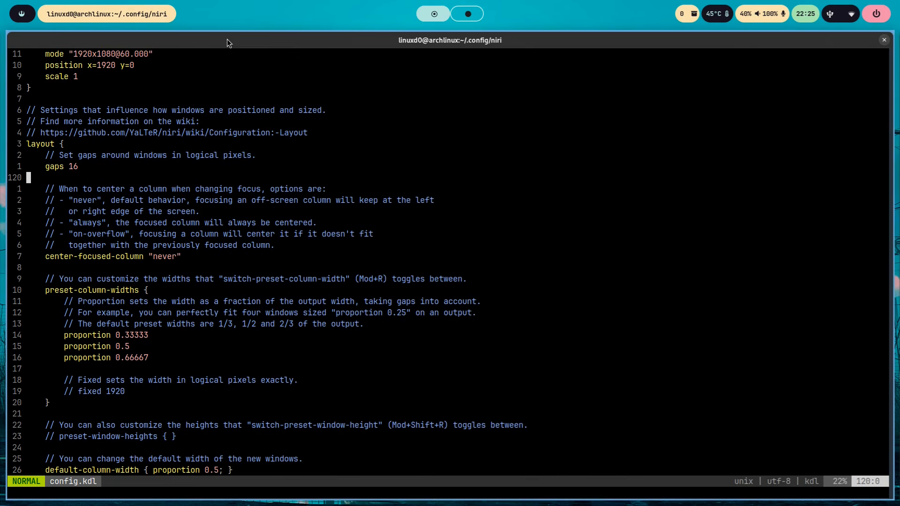
# - Set center-focused-column to "on-overflow" in the layout section
pyautogui.press('j')
pyautogui.press('j')
pyautogui.press('j')
pyautogui.press('j')
pyautogui.press('j')
pyautogui.press('j')
pyautogui.press('j')
pyautogui.press('j')
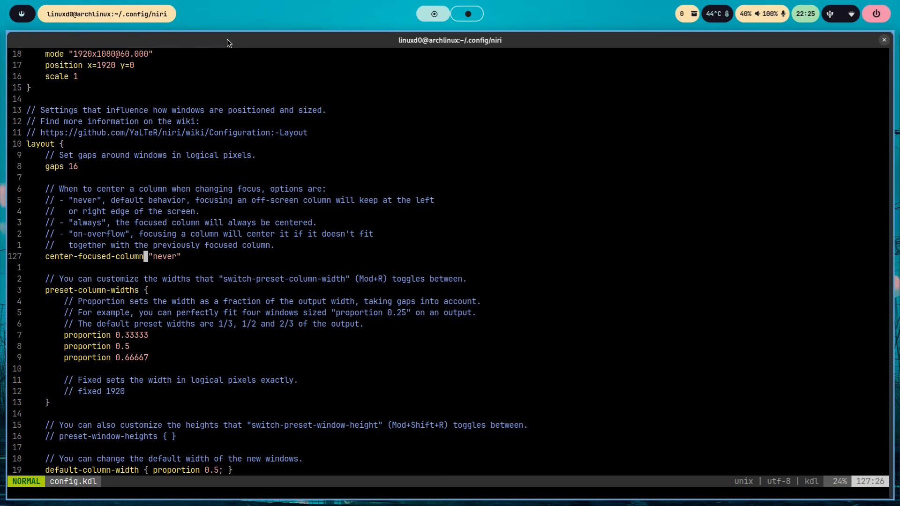
pyautogui.press('Down')
pyautogui.press('Right')
pyautogui.press('Right')
pyautogui.press('c')
pyautogui.press('i')
pyautogui.press('"')
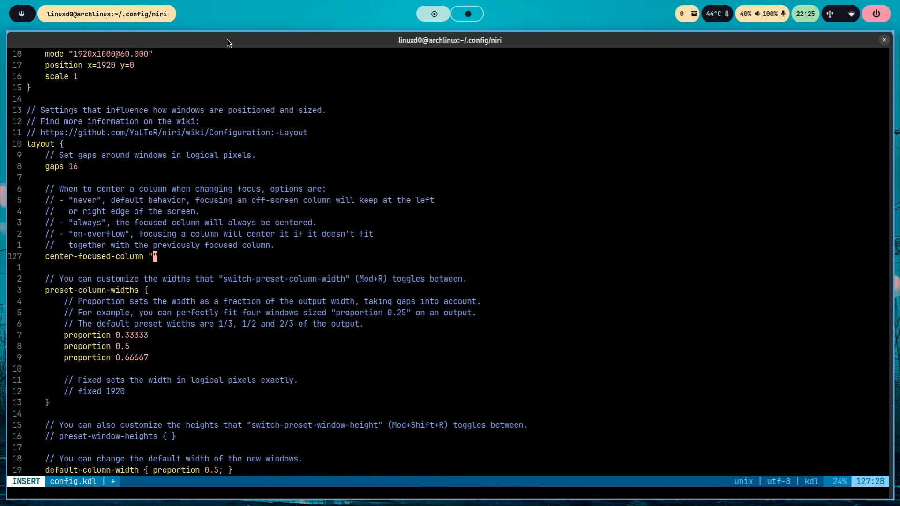
pyautogui.write('on-overflow')
# - Highlight the "on-overflow" explanation, stack the neighbouring terminal into the editor's column and expel it again
pyautogui.moveTo(139, 234); pyautogui.dragTo(375, 232)
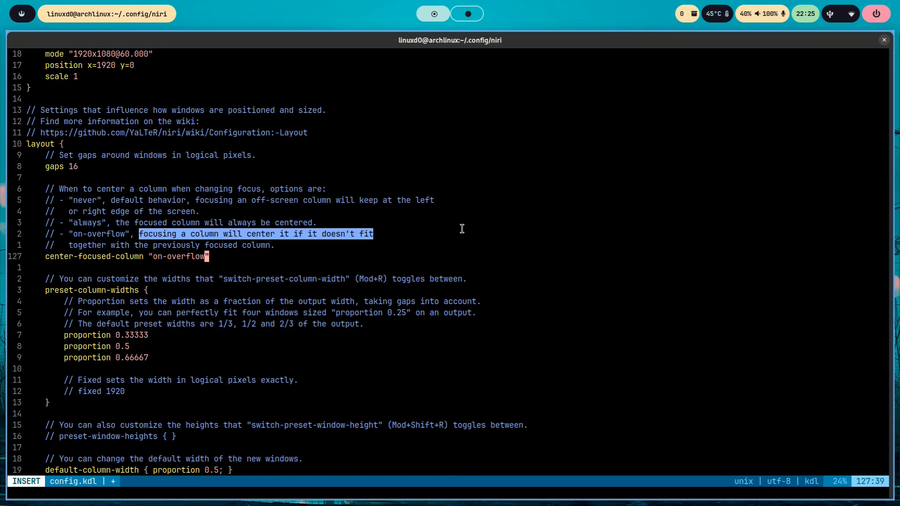
pyautogui.press('super+comma')
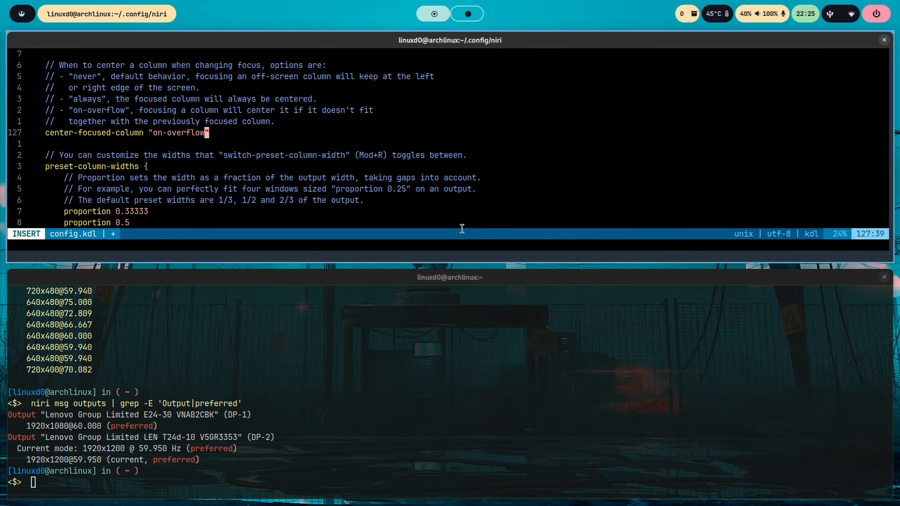
pyautogui.press('super+period')
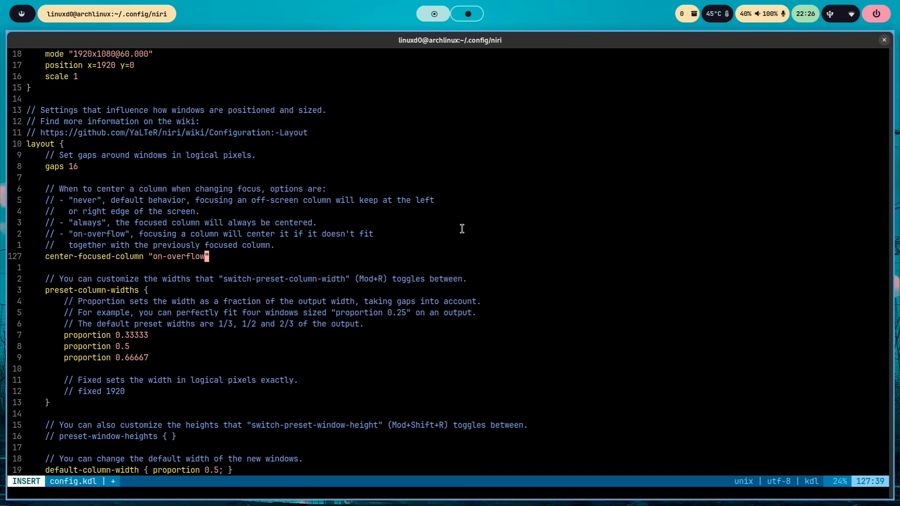
# - Leave insert mode and save config.kdl
pyautogui.press('Escape')
pyautogui.write(':w')
pyautogui.press('Return')
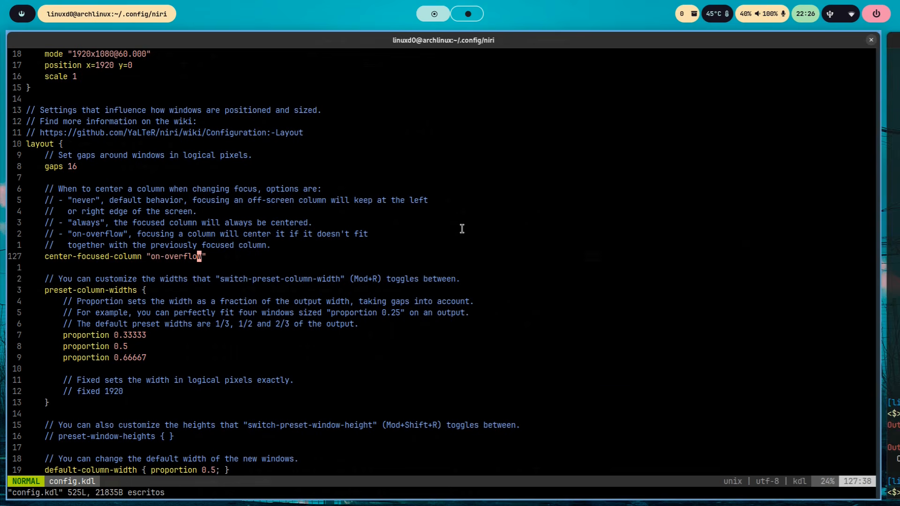
# - Test the on-overflow centring by narrowing the editor column and moving focus back and forth between the browser, editor and terminals
pyautogui.press('super+r')
pyautogui.press('super+Right')
pyautogui.press('super+Left')
pyautogui.press('super+Left')
pyautogui.press('super+Right')
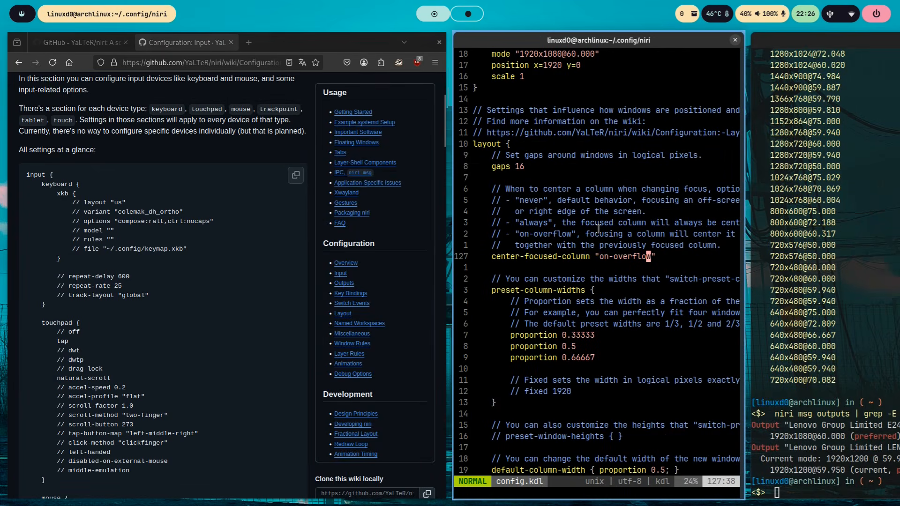
pyautogui.press('super+Right')
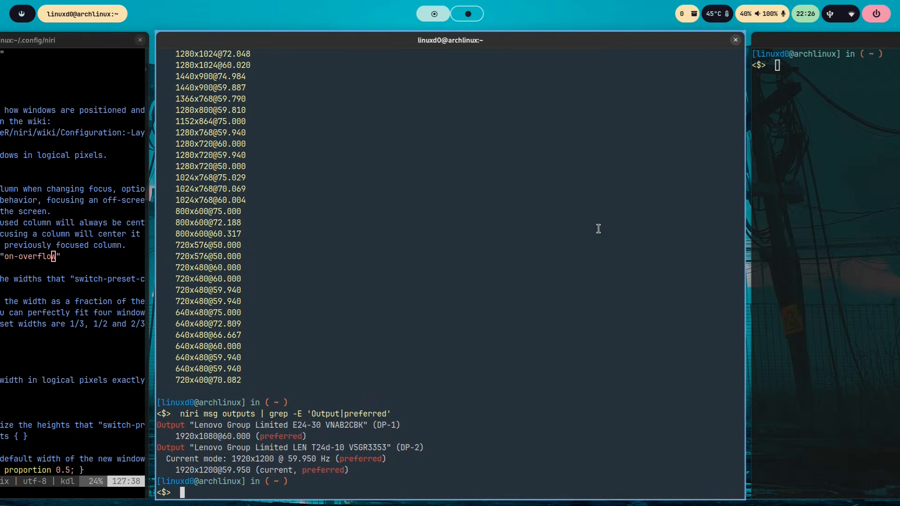
pyautogui.press('super+Right')
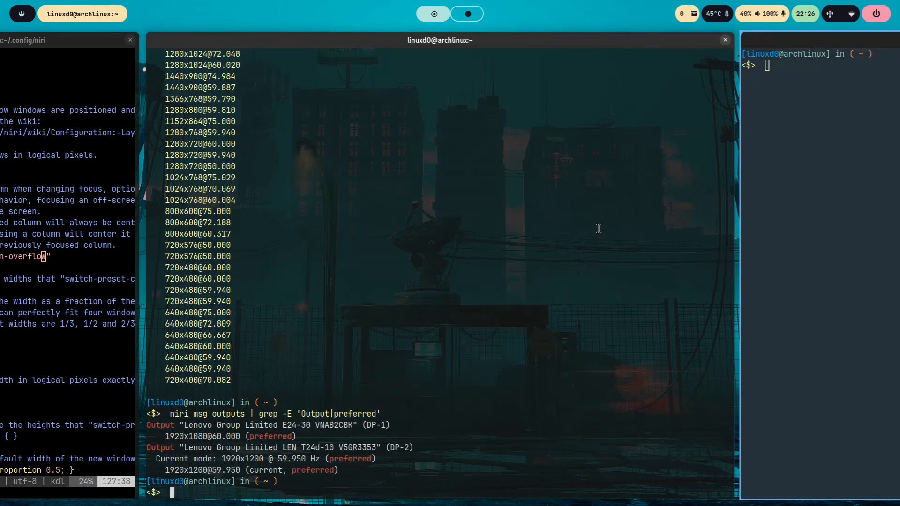
pyautogui.press('super+Left')
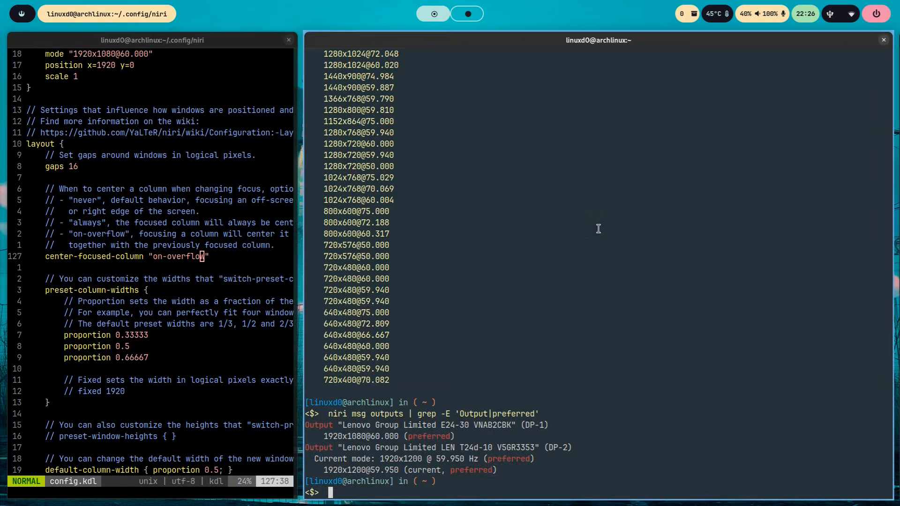
pyautogui.press('super+Right')
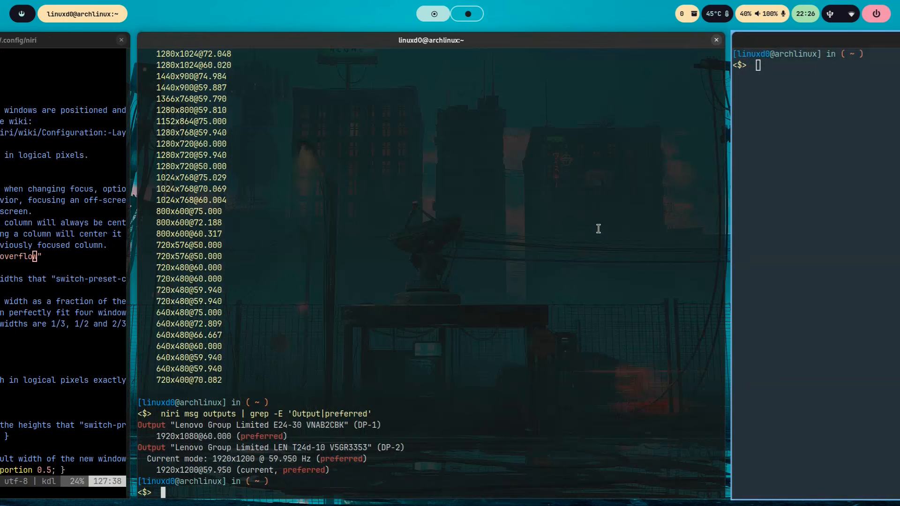
pyautogui.press('super+Left')
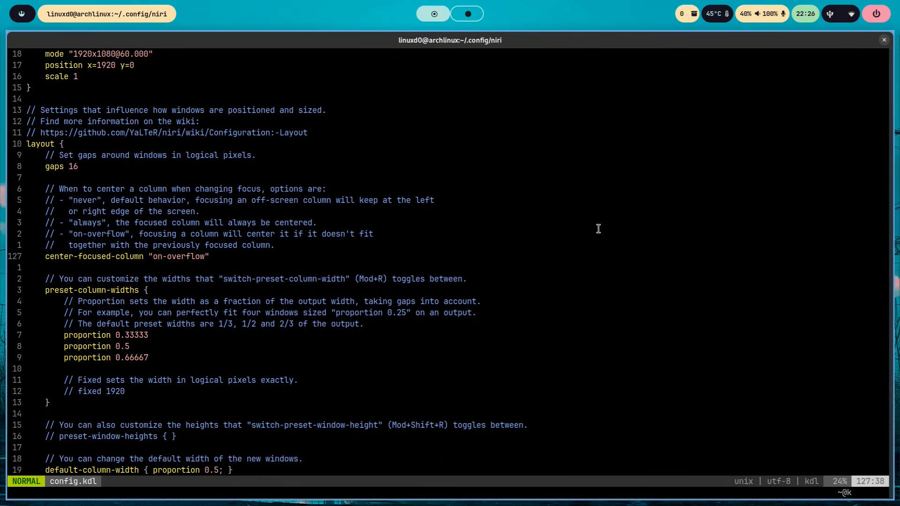
# - Go to the preset-column-widths proportions and cycle the editor column through the 0.33333, 0.5 and 0.66667 widths, finishing with it maximised
pyautogui.press('j')
pyautogui.press('j')
pyautogui.press('j')
pyautogui.press('j')
pyautogui.press('j')
pyautogui.press('j')
pyautogui.press('j')
pyautogui.press('j')
pyautogui.press('j')
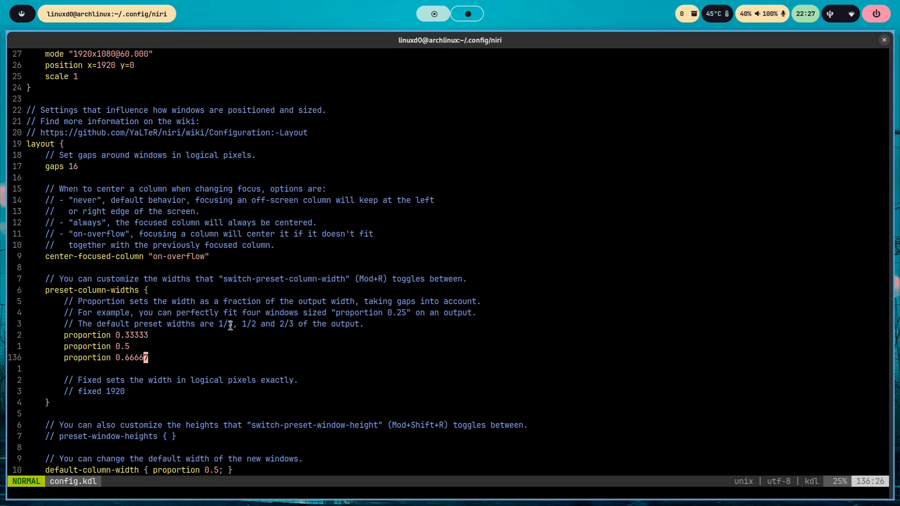
pyautogui.press('super+r')
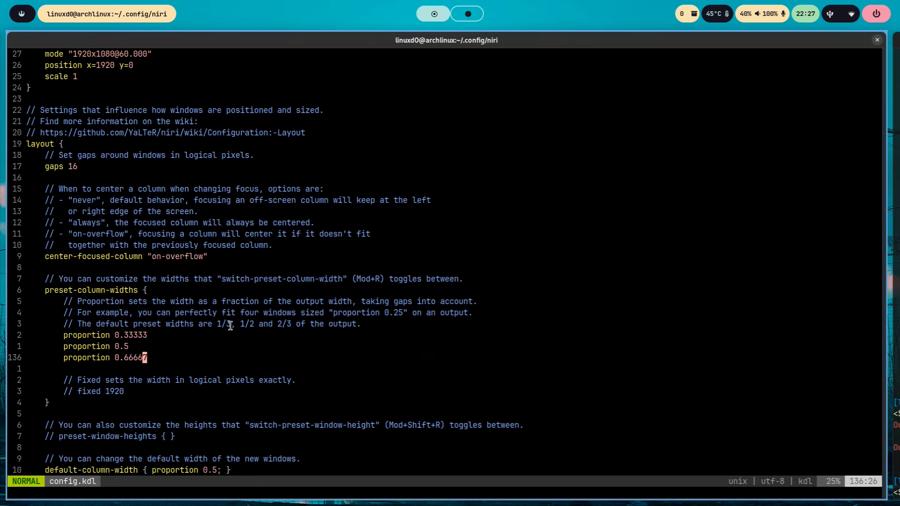
pyautogui.press('super+f')
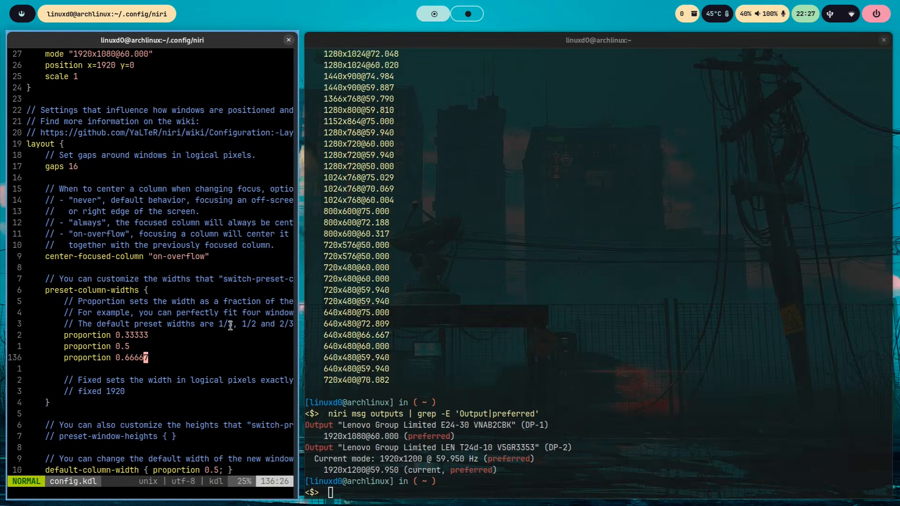
pyautogui.press('super+r')
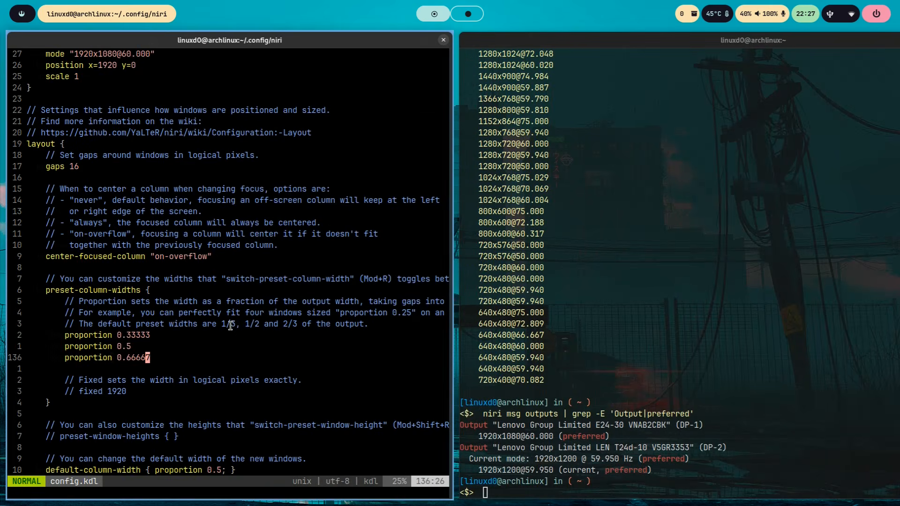
pyautogui.press('super+r')
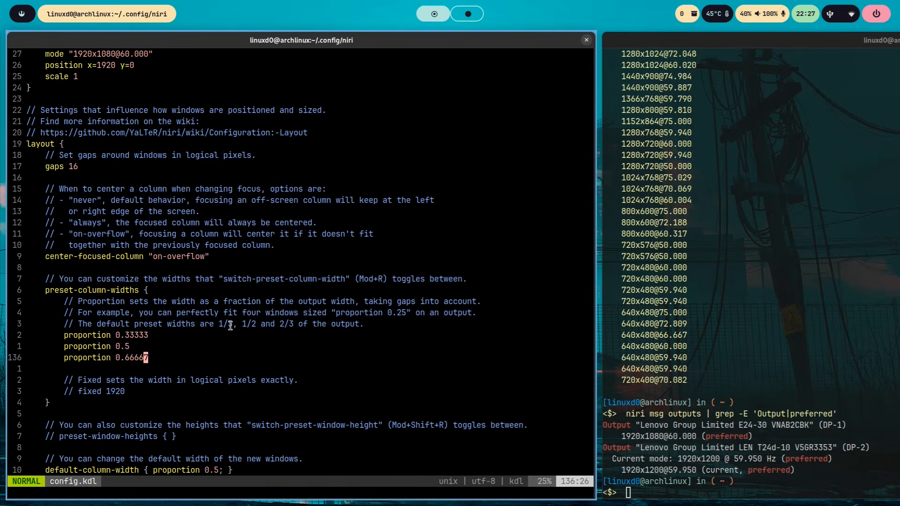
pyautogui.press('super+f')
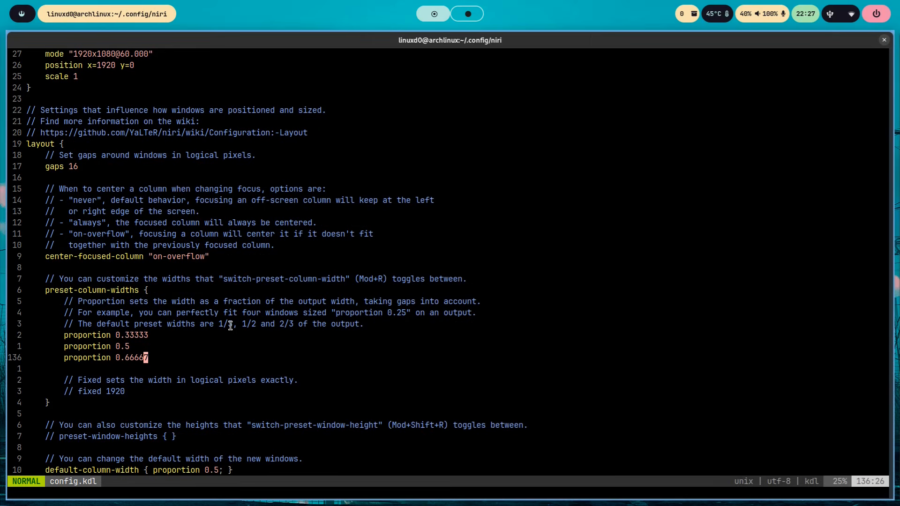
# - Go to the default-column-width setting and open a new terminal to check the default width of new windows
pyautogui.press('Down')
pyautogui.press('Down')
pyautogui.press('Down')
pyautogui.press('Down')
pyautogui.press('Down')
pyautogui.press('Down')
pyautogui.press('Down')
pyautogui.press('Down')
pyautogui.press('Down')
pyautogui.press('Down')
pyautogui.press('Down')
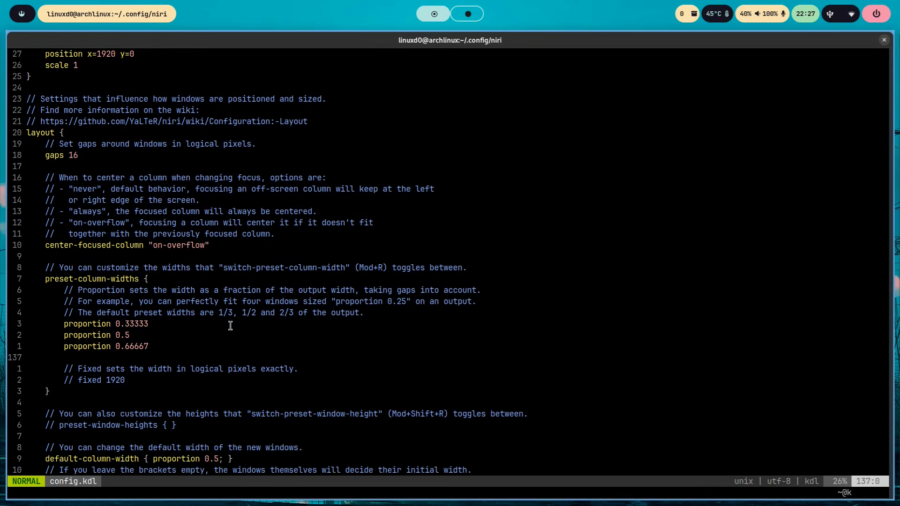
pyautogui.press('Right')
pyautogui.press('Right')
pyautogui.press('Right')
pyautogui.press('Right')
pyautogui.press('Right')
pyautogui.press('Right')
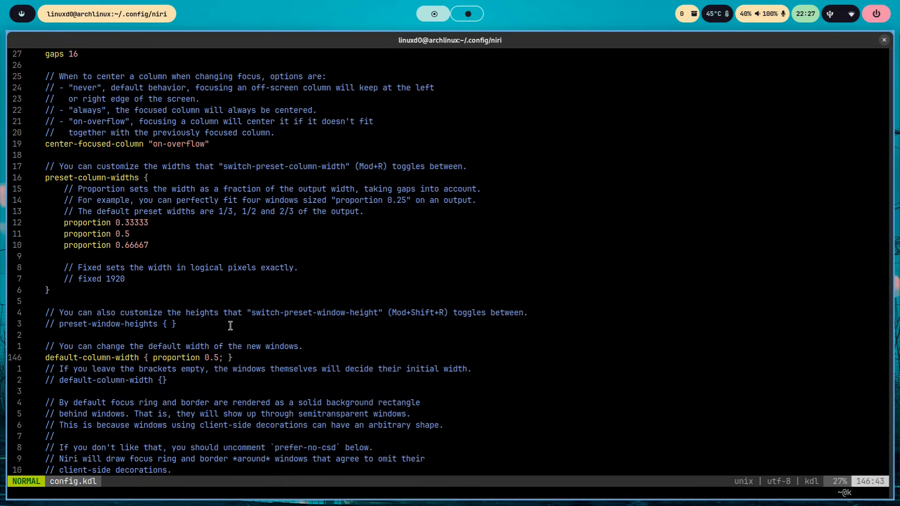
pyautogui.press('super+Right')
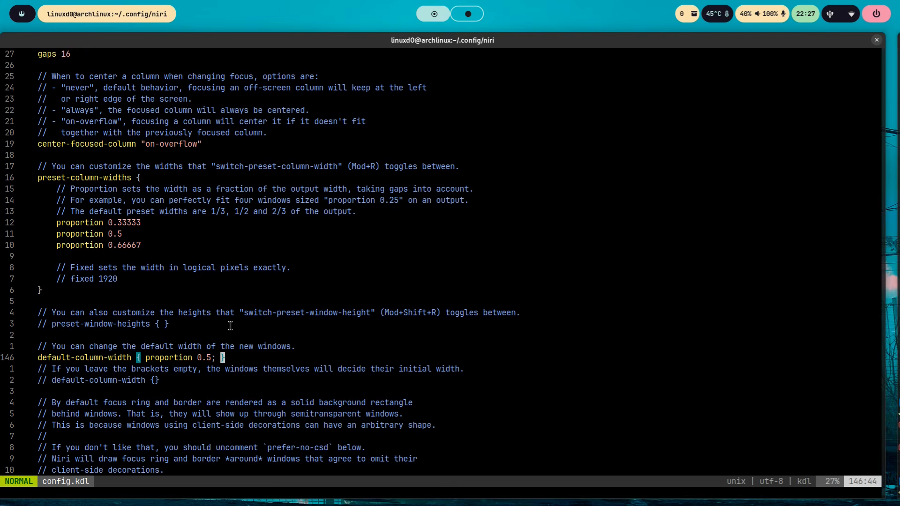
pyautogui.press('super+Return')
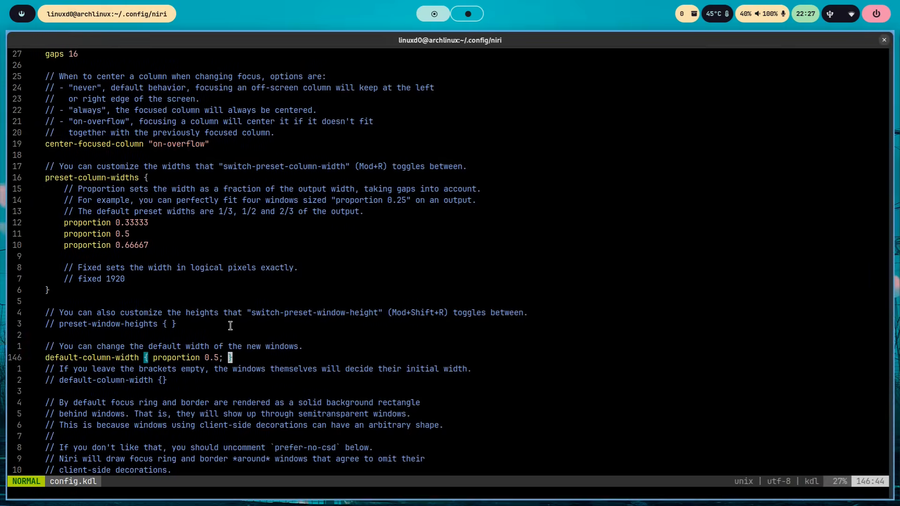
# - Copy the three proportion lines of preset-column-widths and go to the commented preset-window-heights line
pyautogui.press('Left')
pyautogui.press('Up')
pyautogui.press('Up')
pyautogui.press('Up')
pyautogui.press('Up')
pyautogui.press('Up')
pyautogui.press('Up')
pyautogui.press('Up')
pyautogui.press('Up')
pyautogui.press('Up')
pyautogui.press('Up')
pyautogui.press('Up')
pyautogui.press('Up')
pyautogui.press('y')
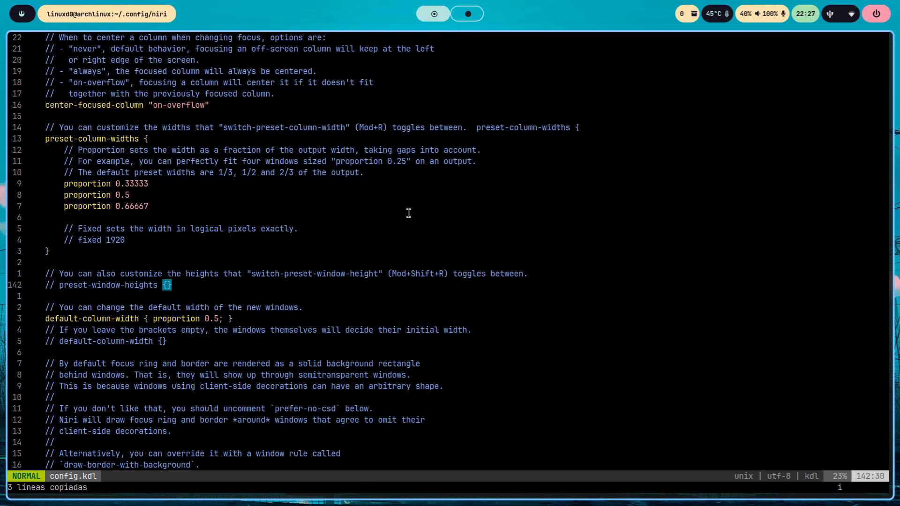
# - Split the preset-window-heights braces onto separate lines and paste the proportions 0.33333, 0.5 and 0.66667 between them without an extra blank line
pyautogui.press('i')
pyautogui.press('Return')
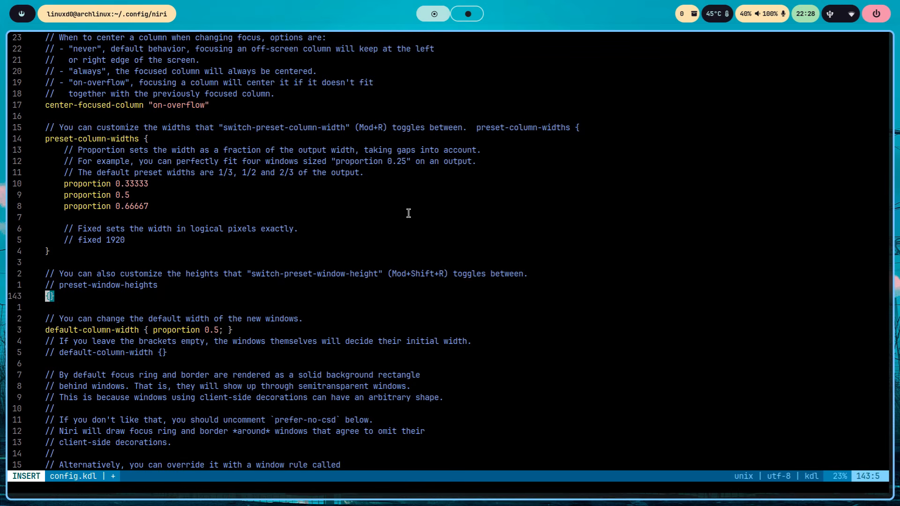
pyautogui.press('BackSpace')
pyautogui.press('BackSpace')
pyautogui.press('BackSpace')
pyautogui.press('BackSpace')
pyautogui.press('BackSpace')
pyautogui.press('Right')
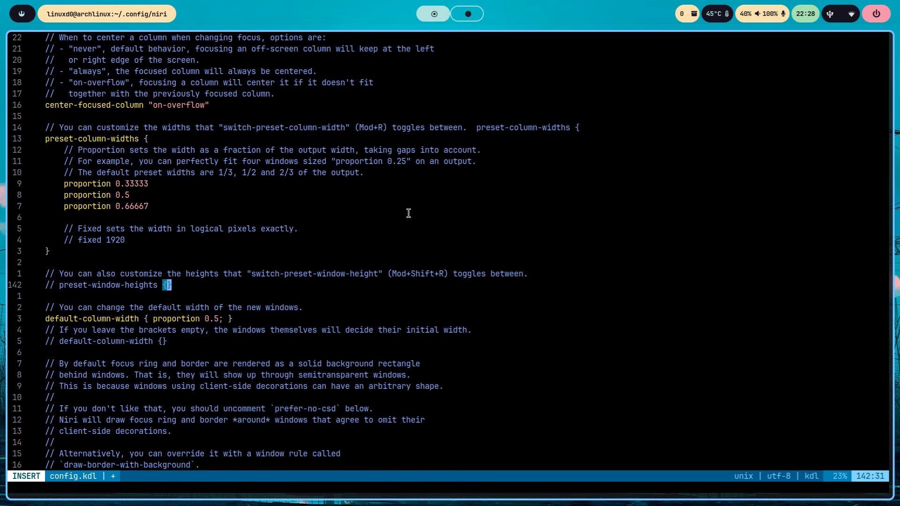
pyautogui.press('Return')
pyautogui.press('Return')
pyautogui.press('Escape')
pyautogui.hotkey('shift', 'p')
pyautogui.press('k')
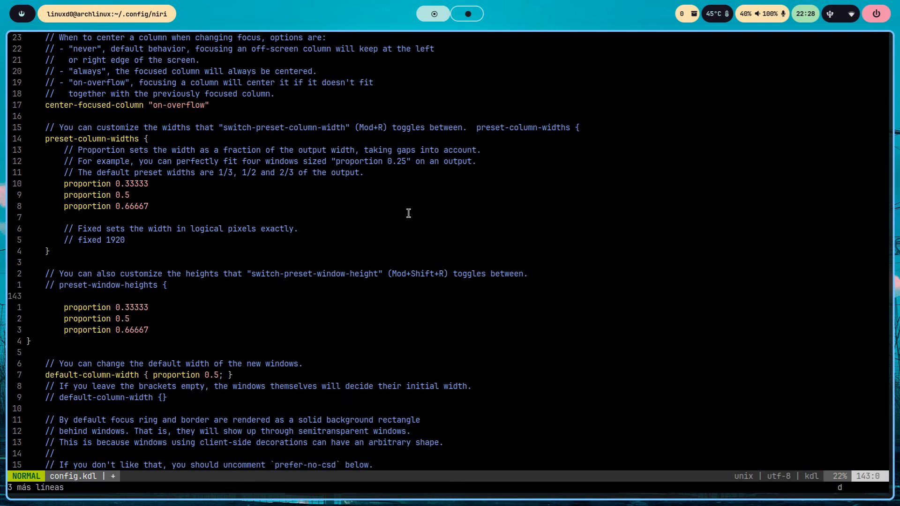
pyautogui.press('d')
pyautogui.press('d')
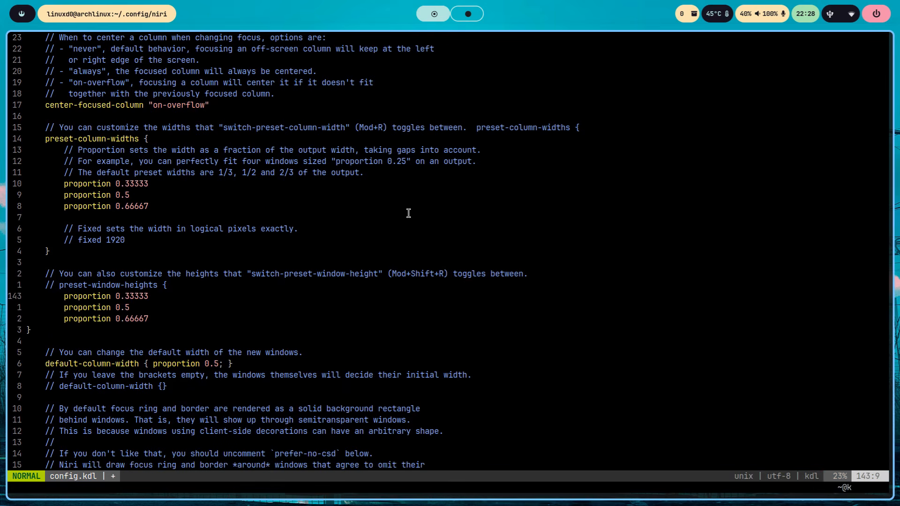
# - Uncomment the preset-window-heights line
pyautogui.press('Up')
pyautogui.press('Left')
pyautogui.press('Left')
pyautogui.press('Left')
pyautogui.press('Left')
pyautogui.press('x')
pyautogui.press('x')
pyautogui.press('x')
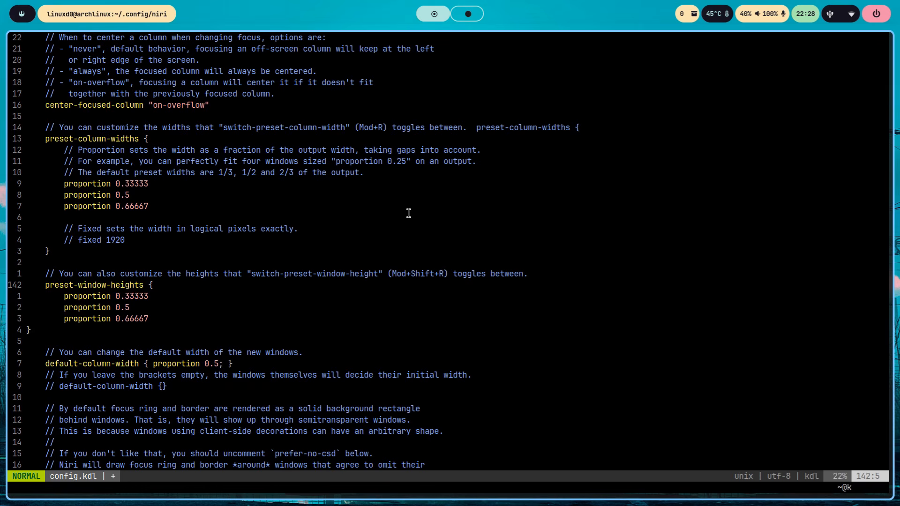
# - Move down to the closing brace of preset-window-heights and save config.kdl
pyautogui.press('j')
pyautogui.press('j')
pyautogui.press('j')
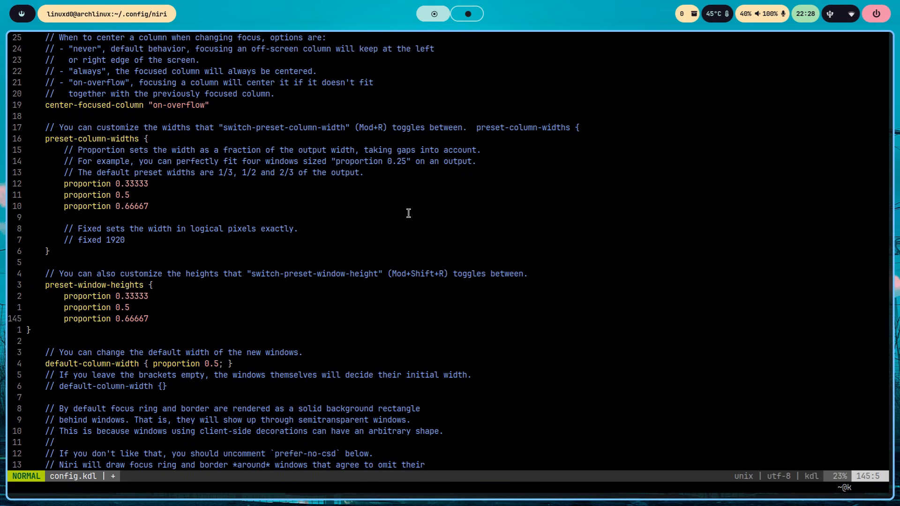
pyautogui.press('Down')
pyautogui.write(':w')
pyautogui.press('Return')
# - Test the presets by cycling the editor through its column widths and window heights, then reset the window height
pyautogui.press('super+r')
pyautogui.press('super+r')
pyautogui.press('super+r')
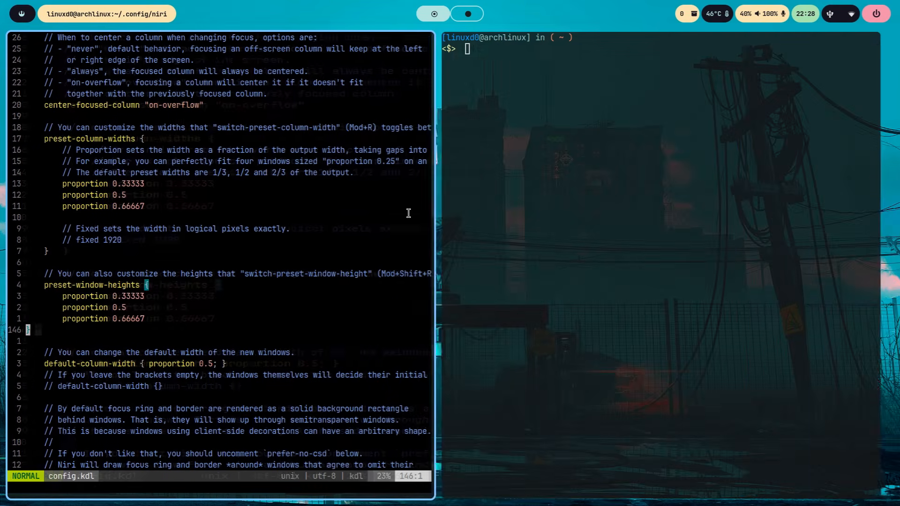
pyautogui.press('super+shift+r')
pyautogui.press('super+shift+r')
pyautogui.press('super+shift+r')
pyautogui.press('Down')
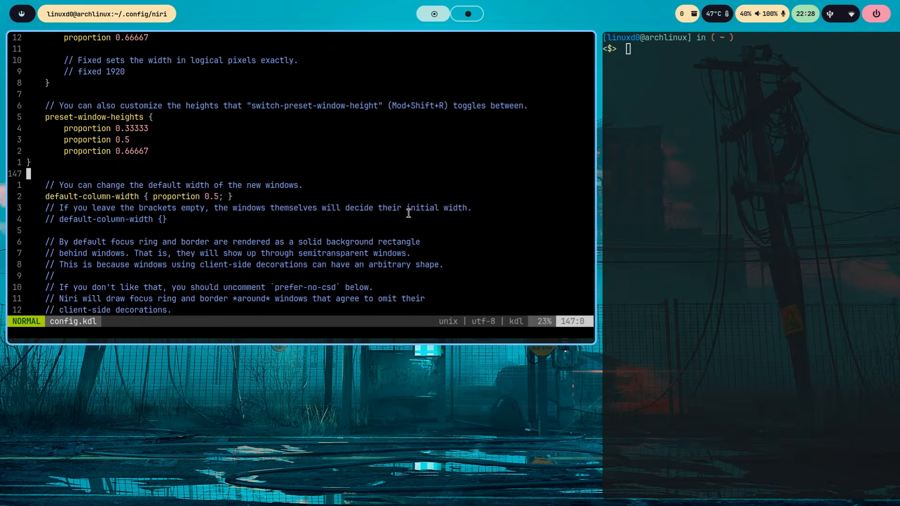
pyautogui.press('super+ctrl+r')
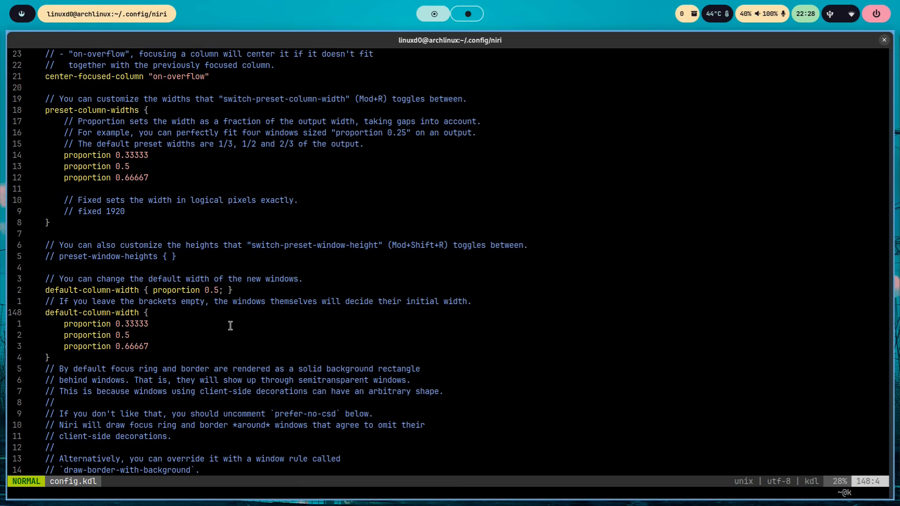
# - Add a blank line below the default-column-width block and go to the focus-ring section
pyautogui.press('o')
pyautogui.press('Escape')
pyautogui.press('Down')
pyautogui.press('Down')
pyautogui.press('Down')
pyautogui.press('Down')
pyautogui.press('Down')
pyautogui.press('Down')
pyautogui.press('Down')
pyautogui.press('Down')
pyautogui.press('Down')
pyautogui.press('Down')
pyautogui.press('Down')
pyautogui.press('Down')
pyautogui.press('Down')
pyautogui.press('Down')
pyautogui.press('Down')
pyautogui.press('Down')
pyautogui.press('Down')
pyautogui.press('Down')
pyautogui.press('Down')
pyautogui.press('Down')
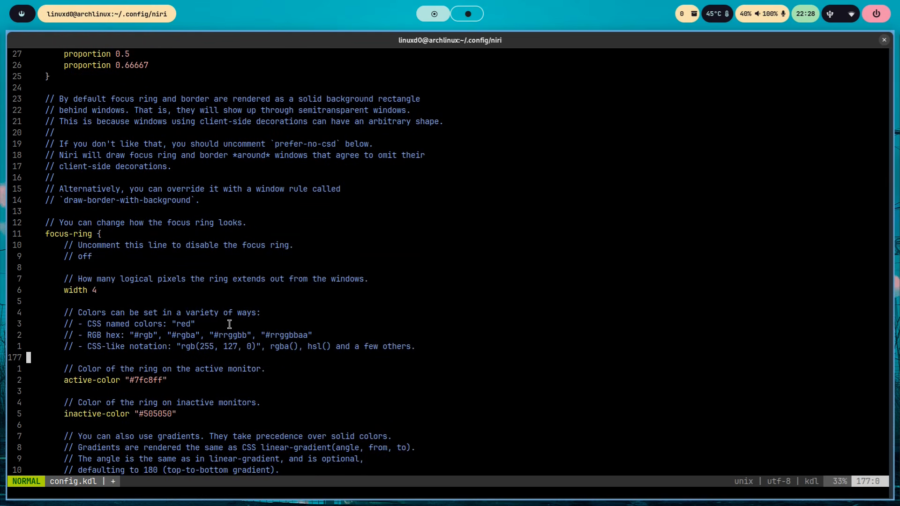
# - Go back up through the focus-ring section and move focus to the neighbouring terminal and back to view the ring
pyautogui.press('Up')
pyautogui.press('Up')
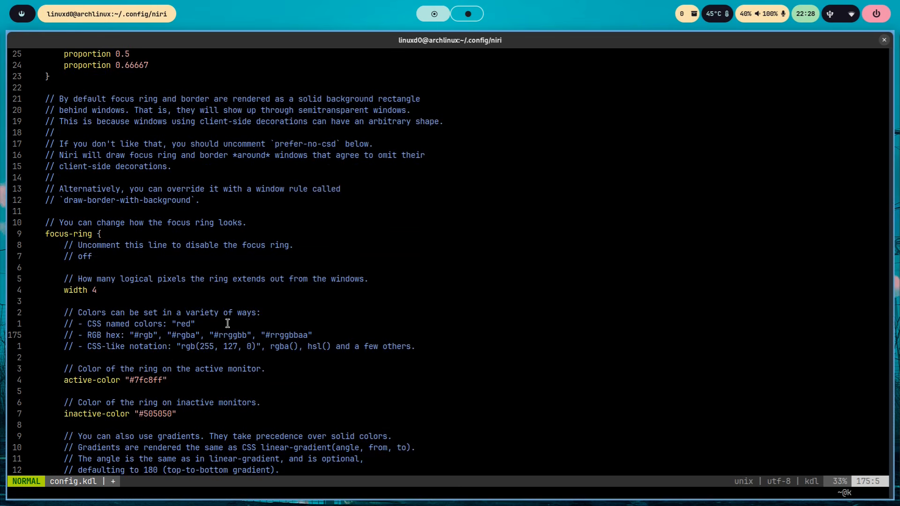
pyautogui.press('Up')
pyautogui.press('Up')
pyautogui.press('Up')
pyautogui.press('Up')
pyautogui.press('Up')
pyautogui.press('Up')
pyautogui.press('Up')
pyautogui.press('Up')
pyautogui.press('Up')
pyautogui.press('Up')
pyautogui.press('super+Right')
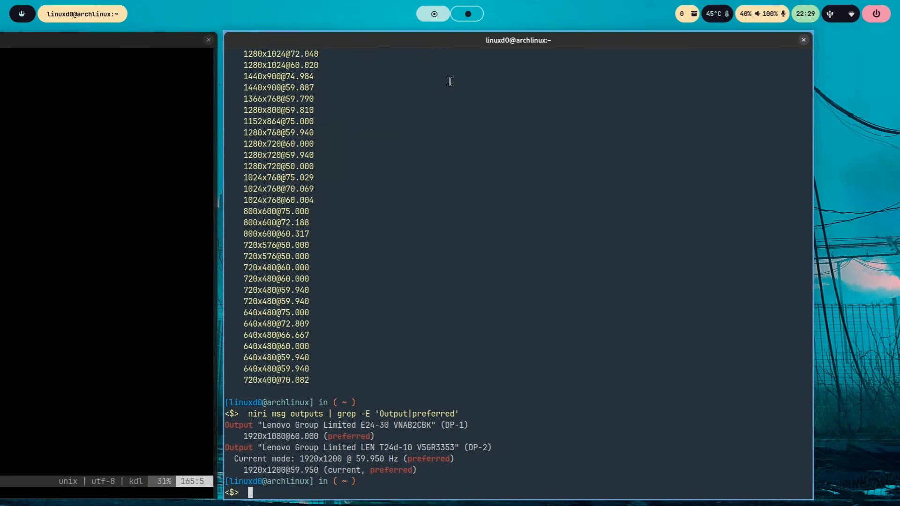
pyautogui.press('super+Left')
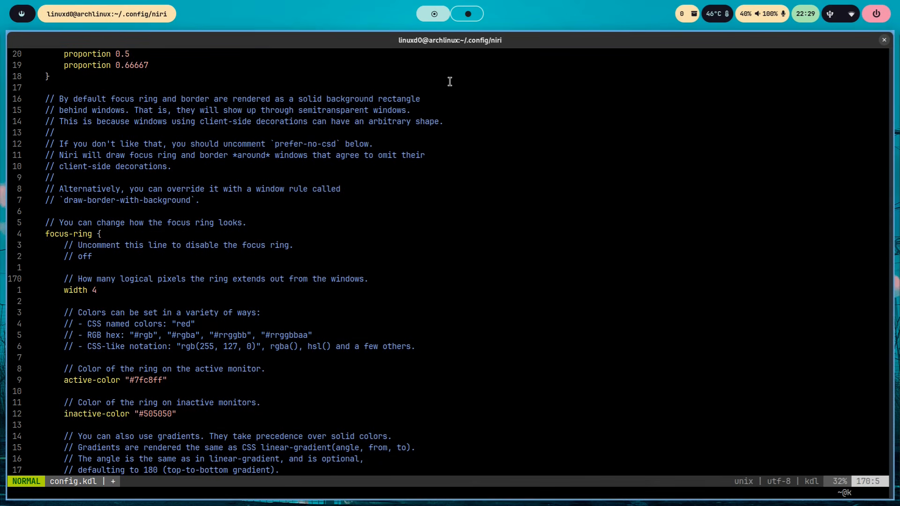
# - Examine the focus ring's active-color and inactive-color settings, unmaximise the editor column to compare the windows and maximise it again
pyautogui.press('j')
pyautogui.press('j')
pyautogui.press('j')
pyautogui.press('j')
pyautogui.press('j')
pyautogui.press('j')
pyautogui.press('j')
pyautogui.press('j')
pyautogui.press('j')
pyautogui.press('j')
pyautogui.press('j')
pyautogui.press('j')
pyautogui.press('j')
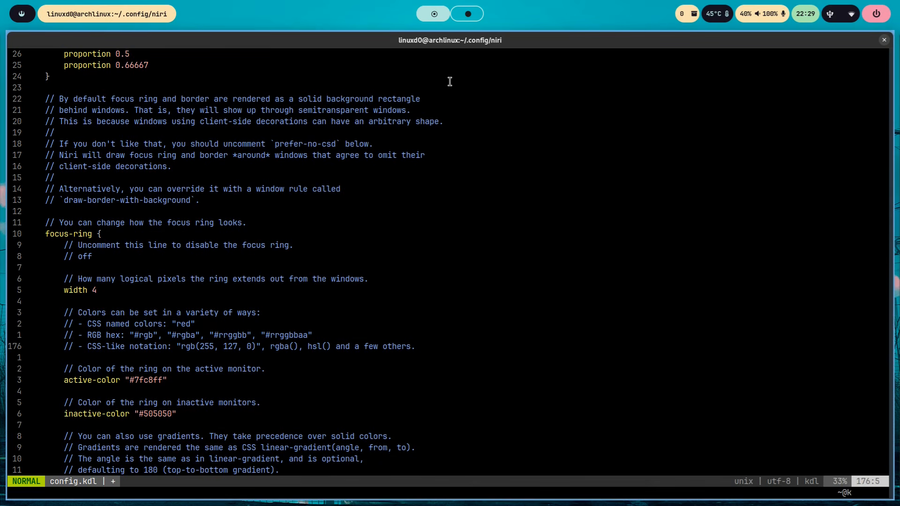
pyautogui.scroll(-4, 449, 82)
pyautogui.press('j')
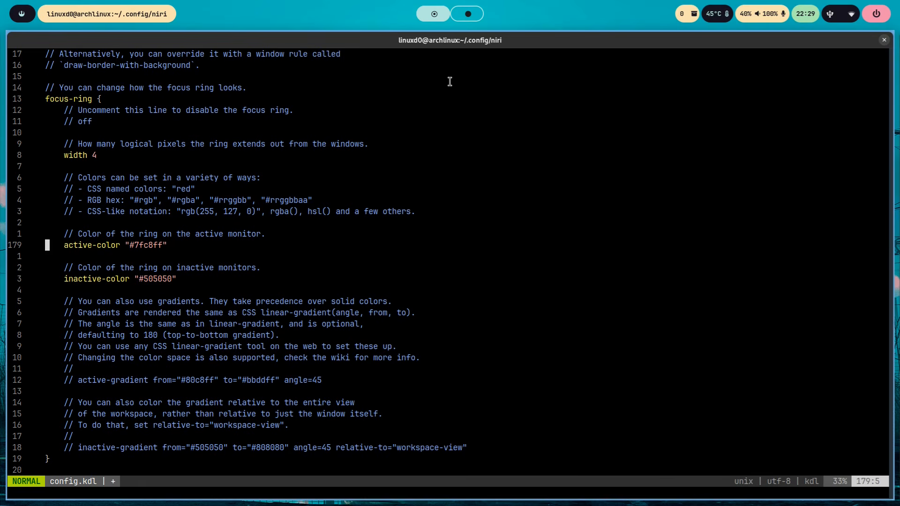
pyautogui.press('Down')
pyautogui.press('Down')
pyautogui.press('Down')
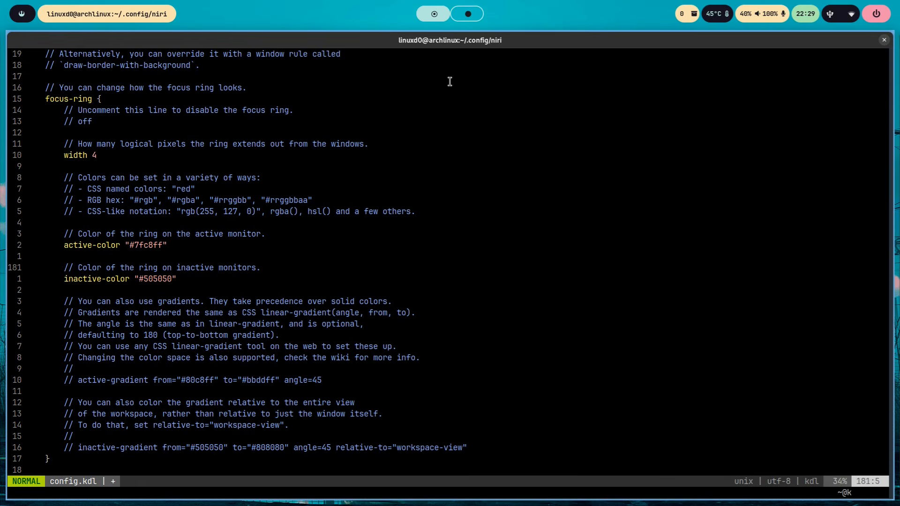
pyautogui.press('Right')
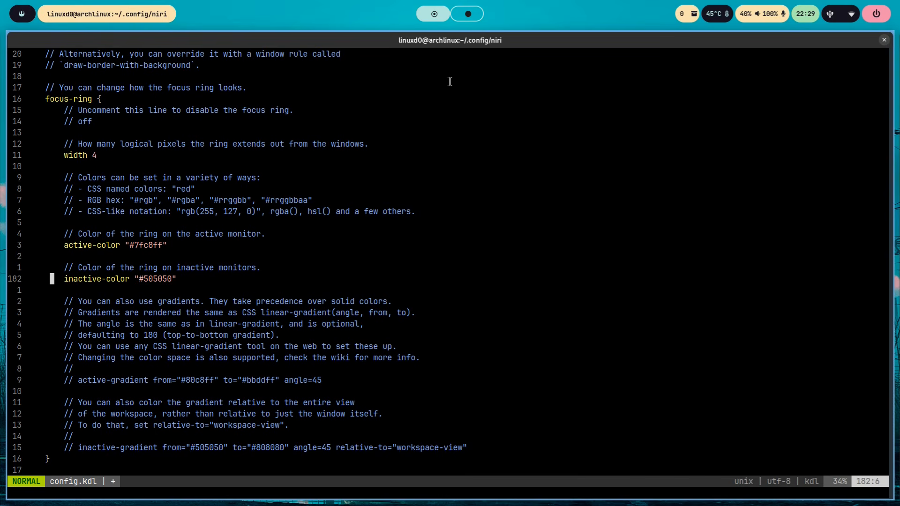
pyautogui.press('super+f')
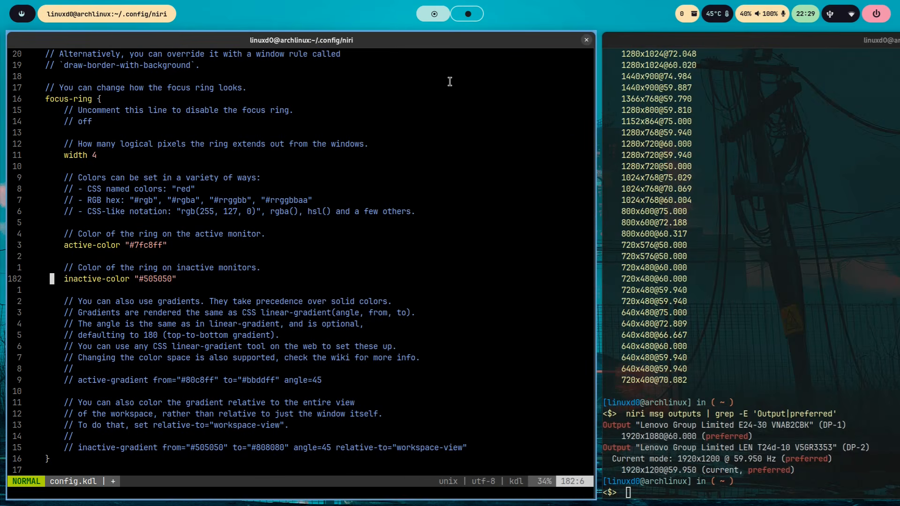
pyautogui.press('super+f')
# - Uncomment the active-gradient example line in the focus-ring section
pyautogui.scroll(-2, 449, 82)
pyautogui.press('Down')
pyautogui.press('Down')
pyautogui.press('Down')
pyautogui.press('Down')
pyautogui.press('Down')
pyautogui.press('Down')
pyautogui.press('Down')
pyautogui.press('Down')
pyautogui.press('Down')
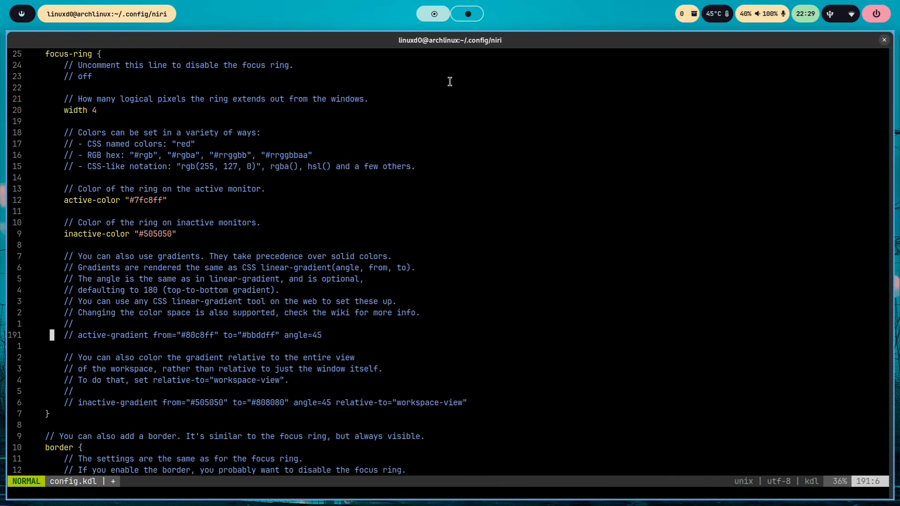
pyautogui.press('g')
pyautogui.press('c')
pyautogui.press('c')
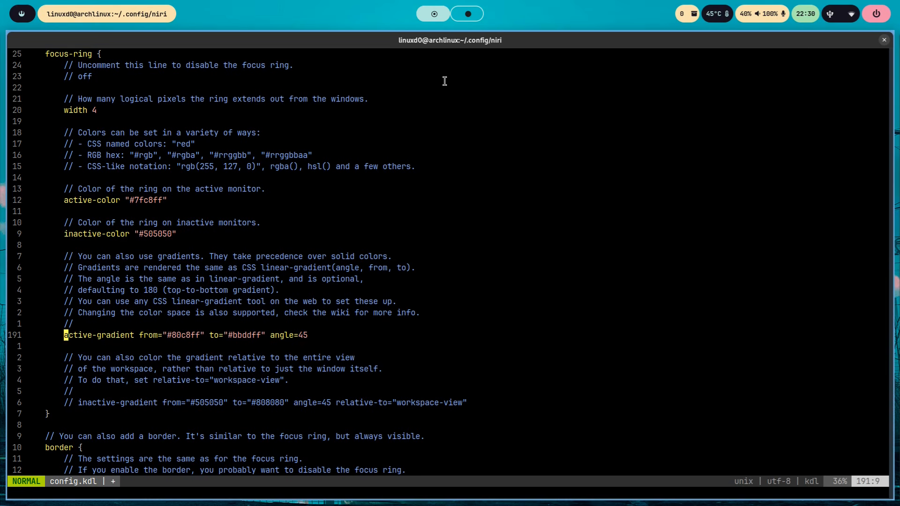
# - Replace the active-gradient line with one from "#F88D96" to "#ABE983" at angle=45, indented inside the focus-ring block
pyautogui.press('x')
pyautogui.press('c')
pyautogui.press('Escape')
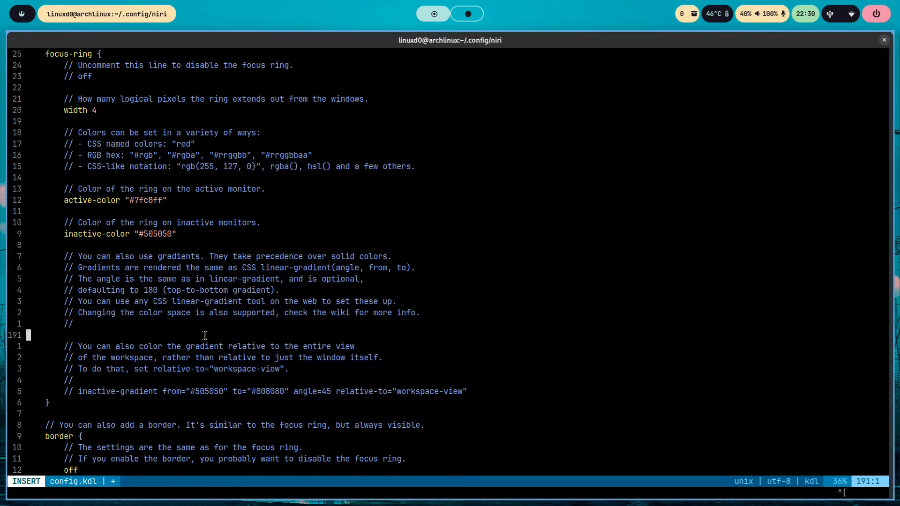
pyautogui.press('i')
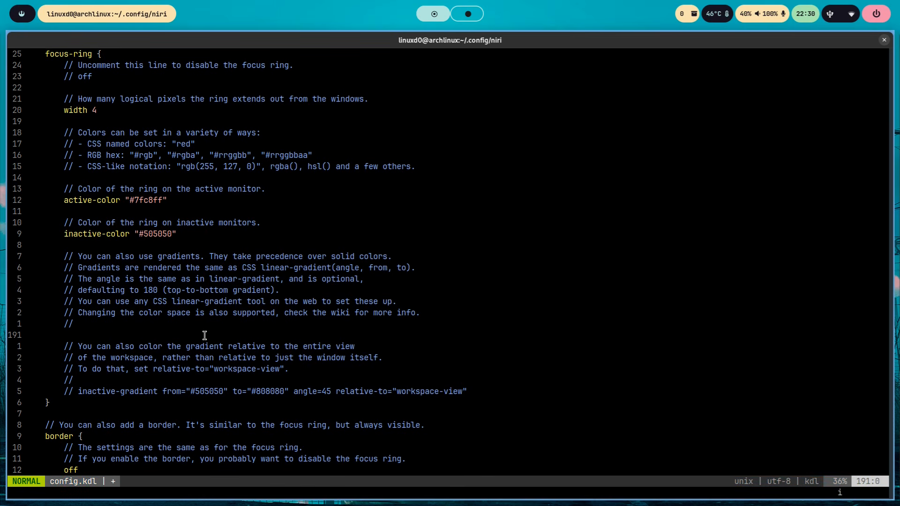
pyautogui.press('Tab')
pyautogui.press('Tab')
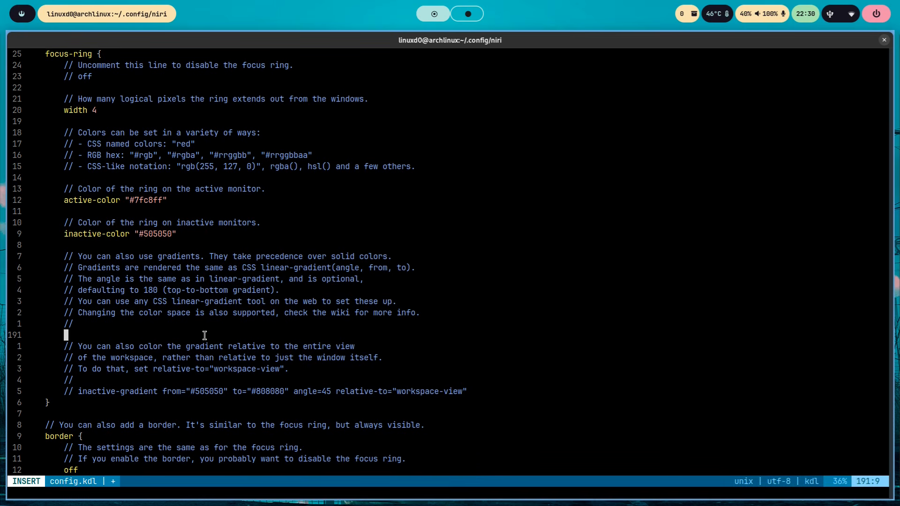
pyautogui.press('Return')
pyautogui.press('Up')
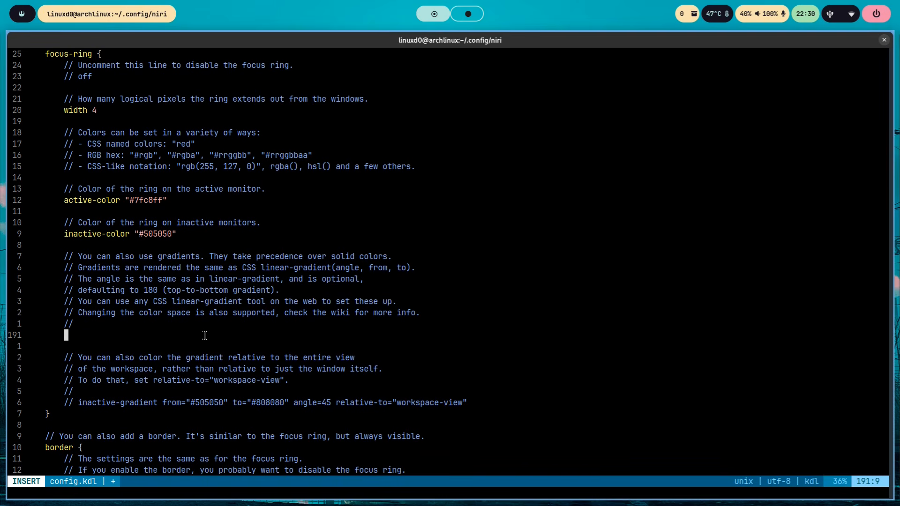
pyautogui.write('active-gradient from="#F88D96" to="#ABE983" angle=45')
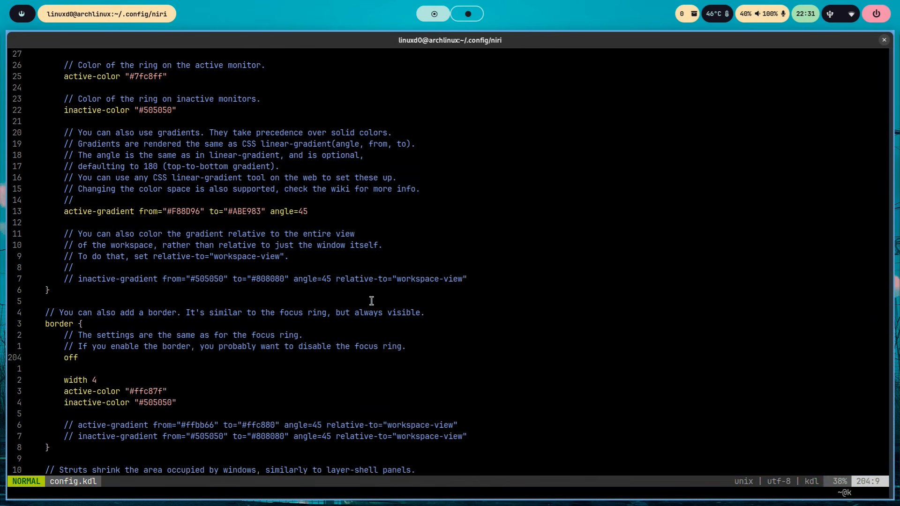
# - Examine the border and struts sections, highlight the word struts and switch focus to the neighbouring browser column
pyautogui.press('j')
pyautogui.press('j')
pyautogui.press('j')
pyautogui.press('j')
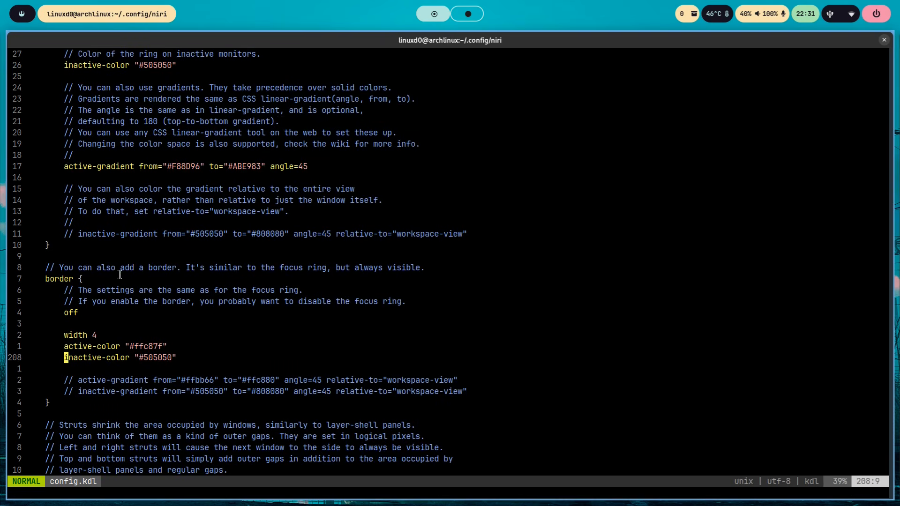
pyautogui.press('j')
pyautogui.press('j')
pyautogui.press('j')
pyautogui.press('j')
pyautogui.press('j')
pyautogui.press('j')
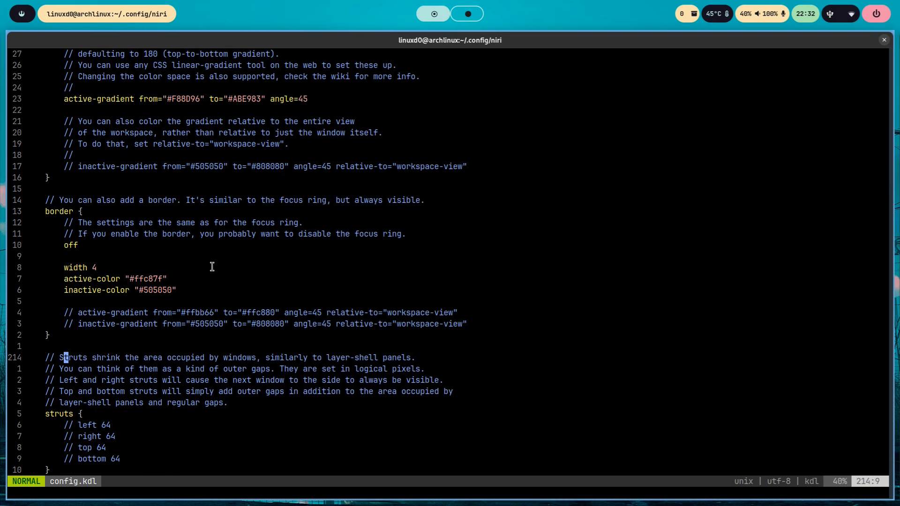
pyautogui.press('j')
pyautogui.press('j')
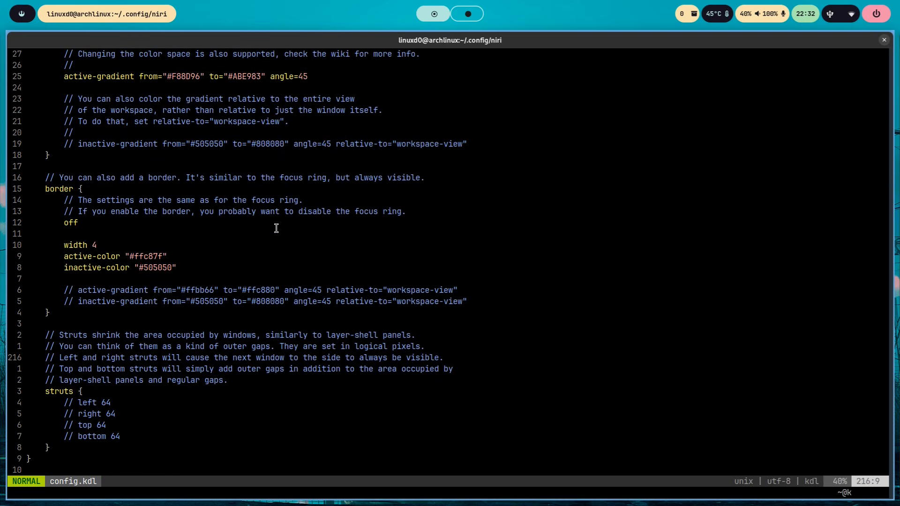
pyautogui.press('j')
pyautogui.press('j')
pyautogui.press('j')
pyautogui.press('j')
pyautogui.press('j')
pyautogui.press('j')
pyautogui.press('j')
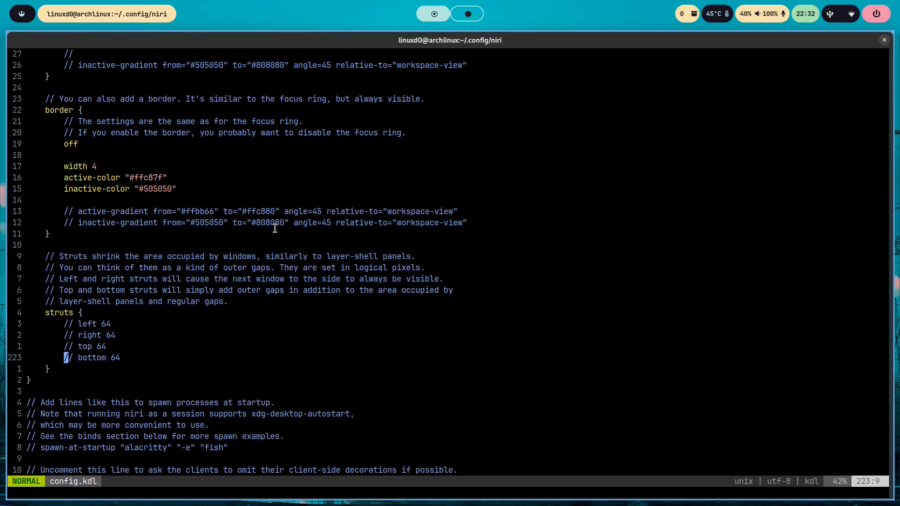
pyautogui.doubleClick(71, 312)
pyautogui.press('super+Left')
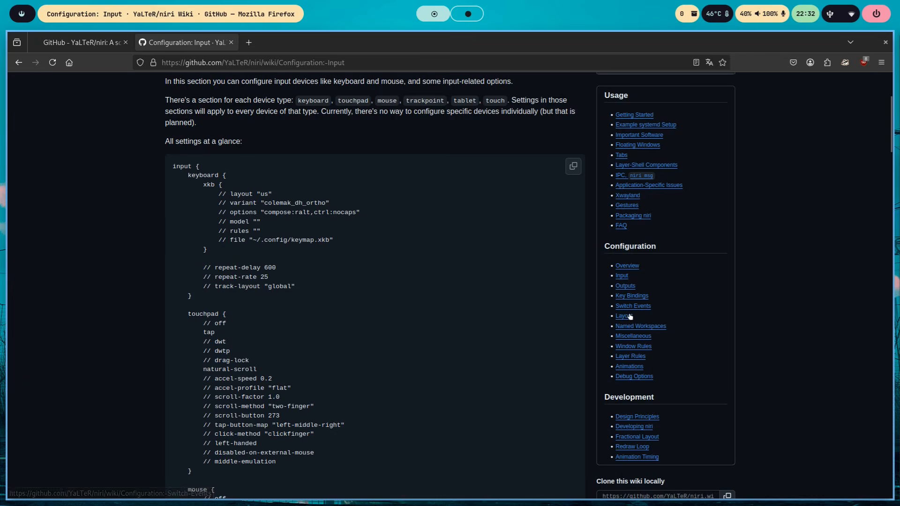
# - Open the wiki's Layout configuration page, examine its struts section and return to the config.kdl editor
pyautogui.click(629, 314)
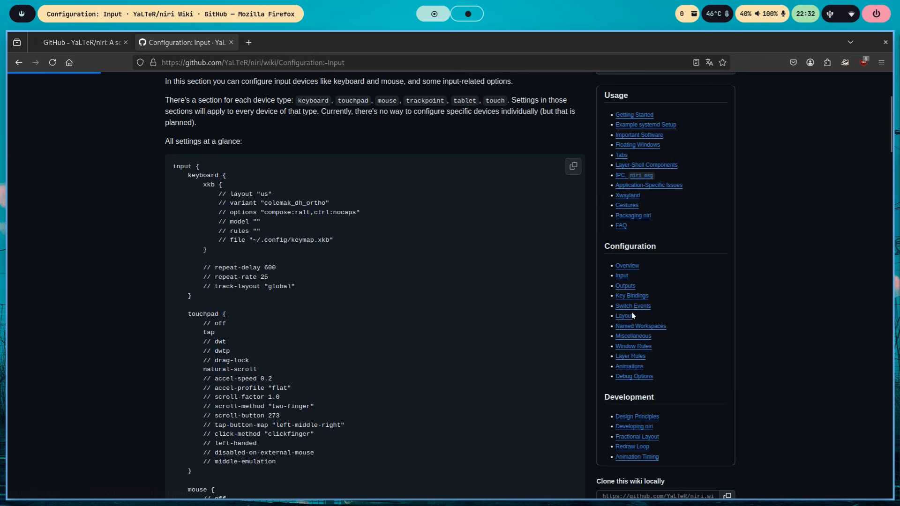
pyautogui.scroll(-12, 430, 332)
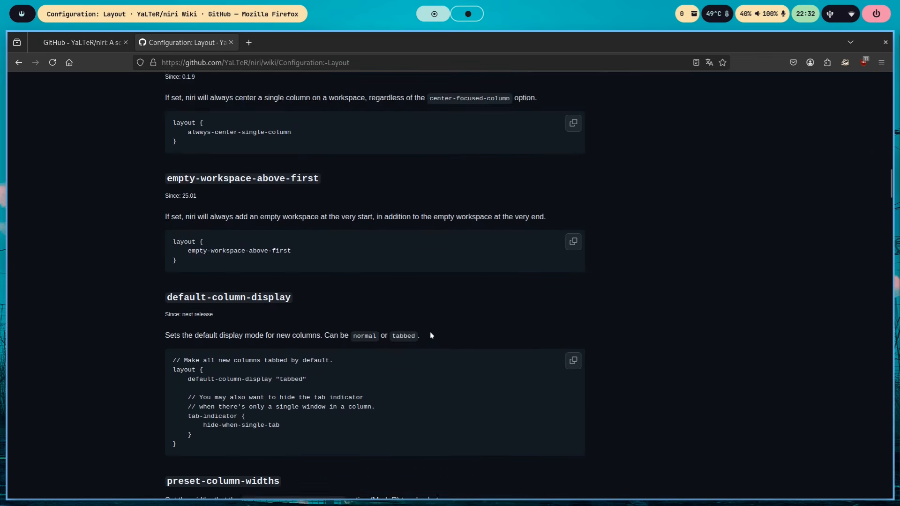
pyautogui.scroll(-7, 431, 335)
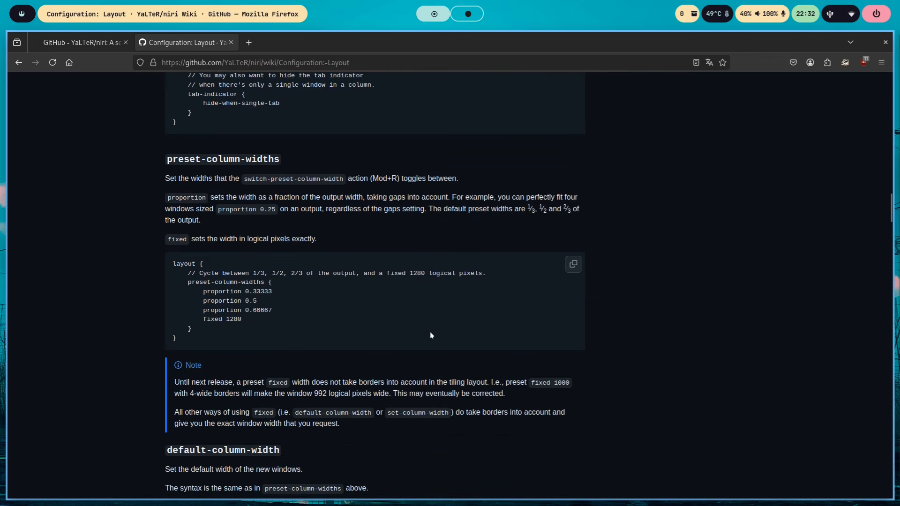
pyautogui.scroll(-18, 431, 334)
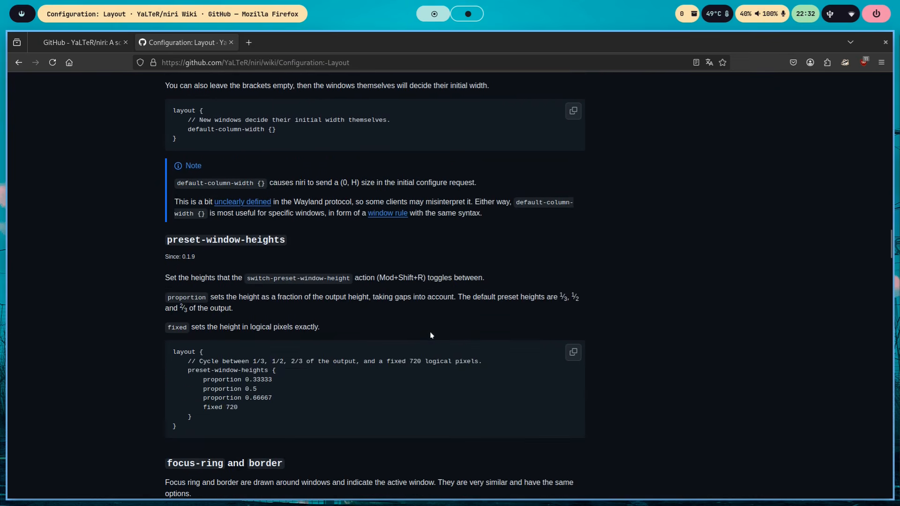
pyautogui.scroll(-12, 431, 335)
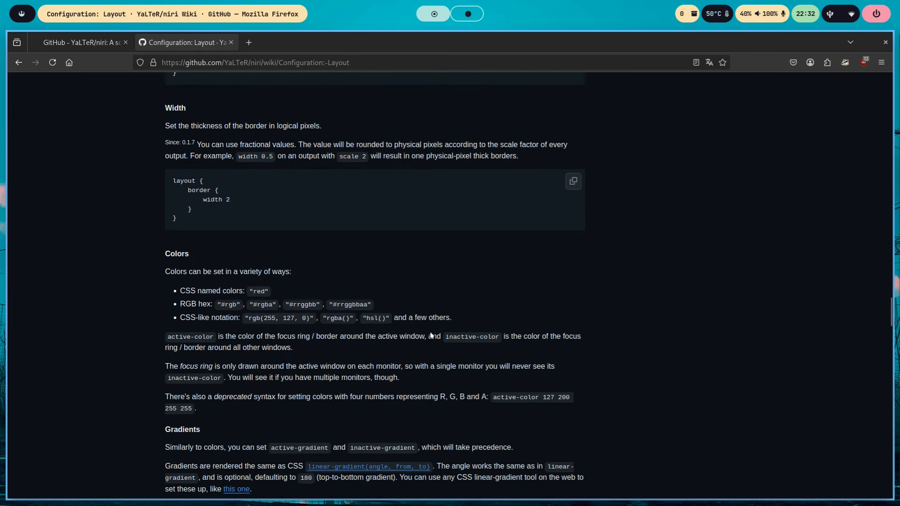
pyautogui.scroll(-15, 431, 334)
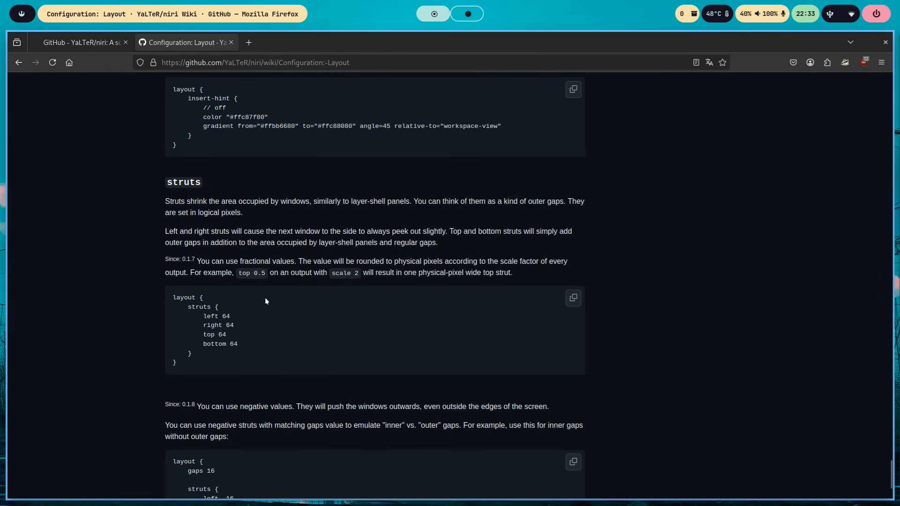
pyautogui.scroll(1, 265, 301)
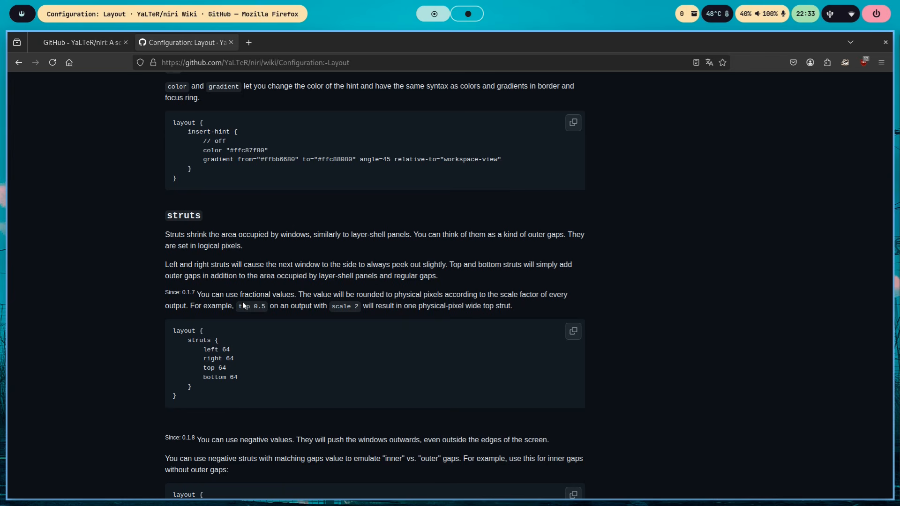
pyautogui.press('super+Left')
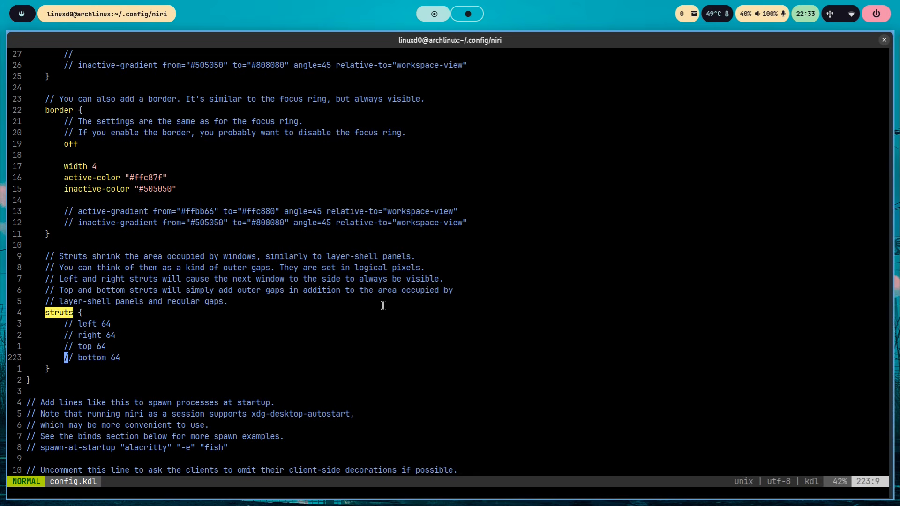
# - Examine the startup process section below the struts block and highlight its first comment line
pyautogui.press('Down')
pyautogui.press('Down')
pyautogui.press('Down')
pyautogui.press('Down')
pyautogui.press('Down')
pyautogui.press('Down')
pyautogui.press('Down')
pyautogui.press('Down')
pyautogui.press('Down')
pyautogui.press('Down')
pyautogui.press('Down')
pyautogui.press('Down')
pyautogui.press('Down')
pyautogui.press('Down')
pyautogui.press('Down')
pyautogui.press('Down')
pyautogui.press('Down')
pyautogui.press('Down')
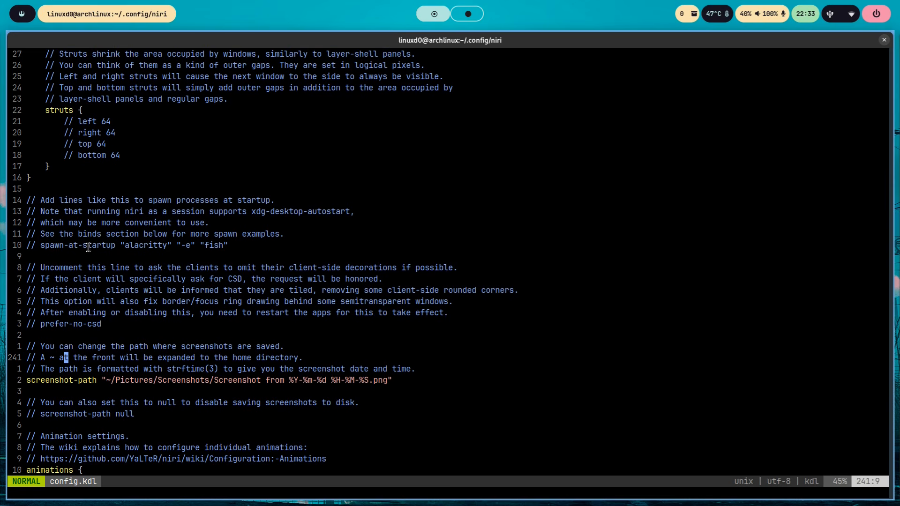
pyautogui.moveTo(41, 201); pyautogui.dragTo(303, 196)
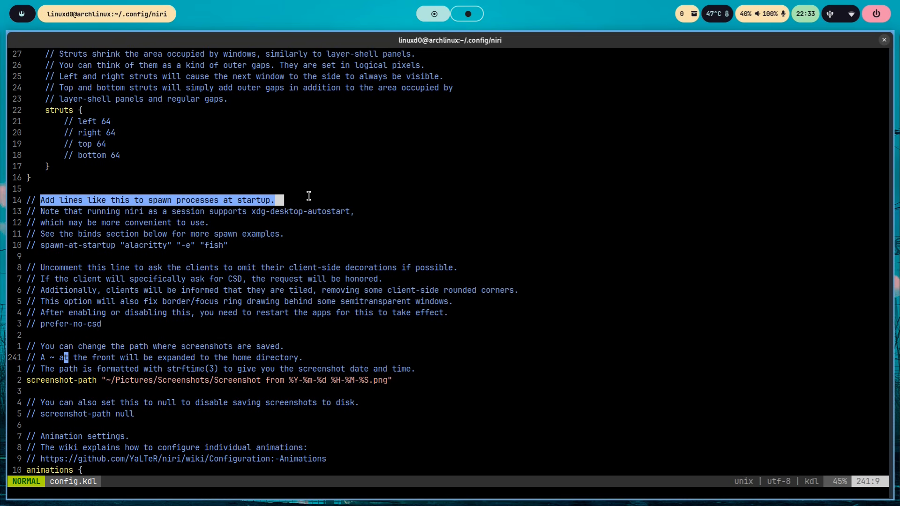
# - Uncomment the spawn-at-startup "alacritty" "-e" "fish" example line
pyautogui.scroll(-1, 396, 302)
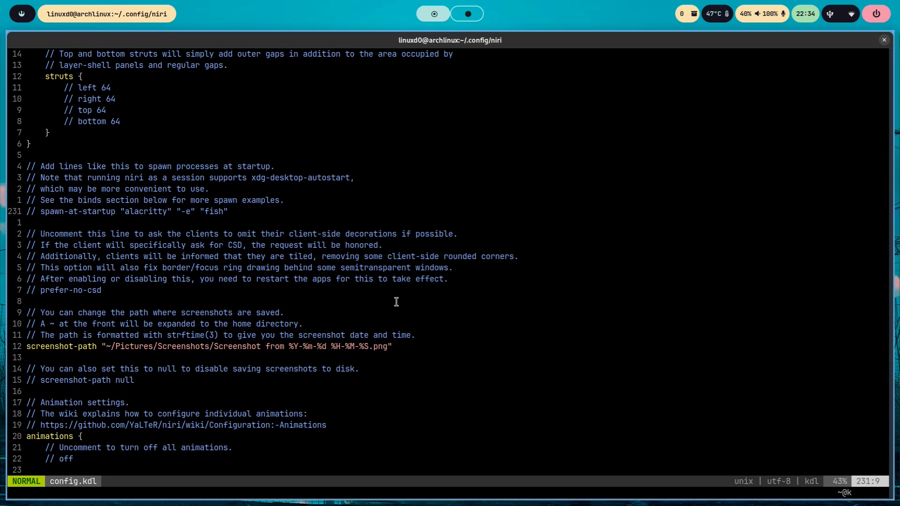
pyautogui.press('Left')
pyautogui.press('Left')
pyautogui.press('Left')
pyautogui.press('Left')
pyautogui.press('Left')
pyautogui.press('Left')
pyautogui.press('Left')
pyautogui.press('Left')
pyautogui.press('d')
pyautogui.press('0')
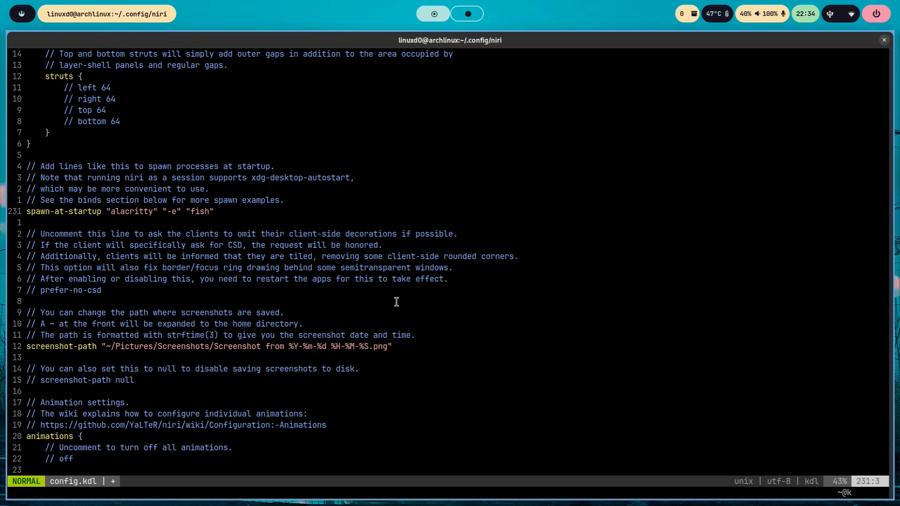
# - Delete the spawn-at-startup "alacritty" "-e" "fish" line
pyautogui.press('Right')
pyautogui.press('Right')
pyautogui.press('Right')
pyautogui.press('Right')
pyautogui.press('Right')
pyautogui.press('Right')
pyautogui.press('Right')
pyautogui.press('Right')
pyautogui.press('Right')
pyautogui.press('Right')
pyautogui.press('Right')
pyautogui.press('Right')
pyautogui.press('Right')
pyautogui.press('Right')
pyautogui.press('Right')
pyautogui.press('Right')
pyautogui.press('Right')
pyautogui.press('Right')
pyautogui.press('Right')
pyautogui.press('Right')
pyautogui.press('Right')
pyautogui.press('Right')
pyautogui.press('Right')
pyautogui.press('Right')
pyautogui.press('Right')
pyautogui.press('Right')
pyautogui.press('Right')
pyautogui.press('Right')
pyautogui.press('Right')
pyautogui.press('Right')
pyautogui.press('Right')
pyautogui.press('d')
pyautogui.press('d')
# - Paste the prepared spawn-at-startup lines for polkit-gnome, swaybg, waybar, swaync, udiskie, blueman-applet and screenlock.sh, leaving two blank lines below them
pyautogui.press('i')
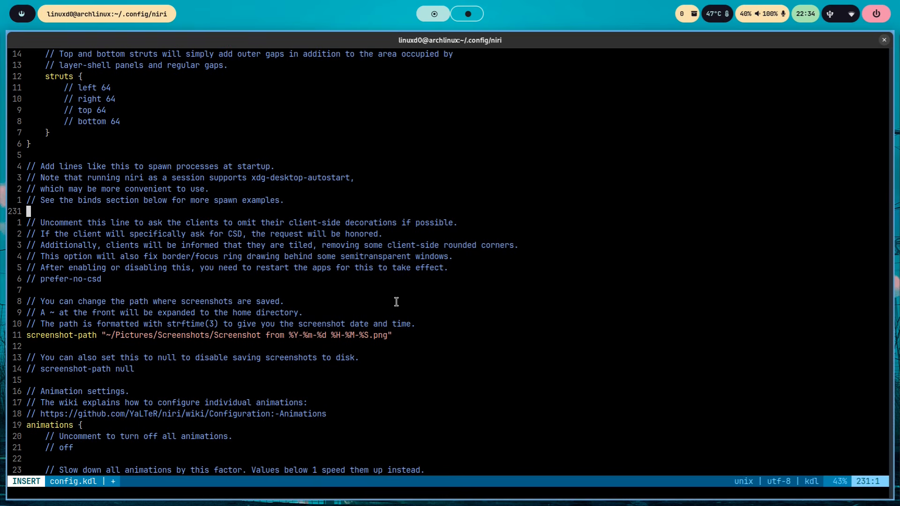
pyautogui.press('Return')
pyautogui.press('Return')
pyautogui.press('Up')
pyautogui.press('Up')
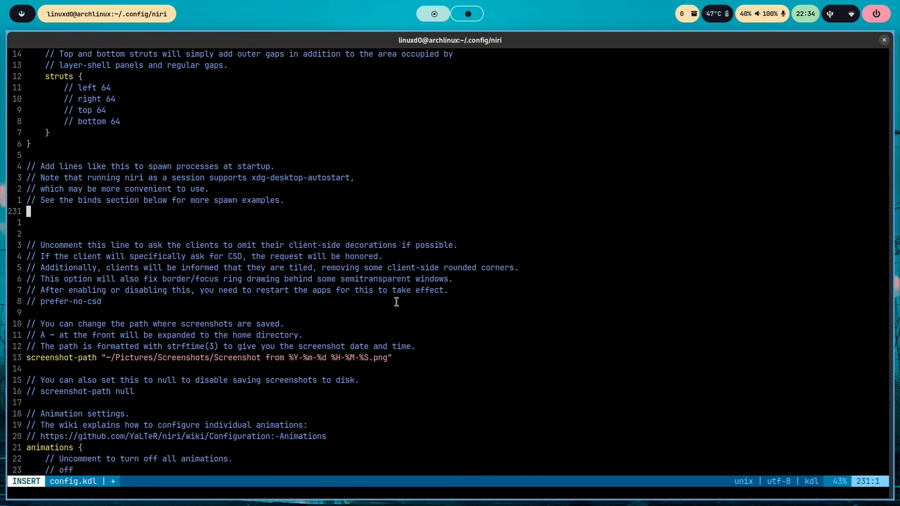
pyautogui.write('spawn-at-startup "/usr/lib/polkit-gnome/polkit-gnome-authentication-agent-1" ///spawn-at-startup "sh" "-c" "$HOME/.config/niri/set-wallpaper.sh" spawn-at-startup "sh" "-c" "swaybg -m fill -i $HOME/Imágenes/electric-posts.png" spawn-at-startup "waybar" spawn-at-startup "swaync" spawn-at-startup "udiskie" "-A" "-t" spawn-at-startup "blueman-applet" spawn-at-startup "sh" "-c" "$HOME/.config/niri/screenlock.sh"')
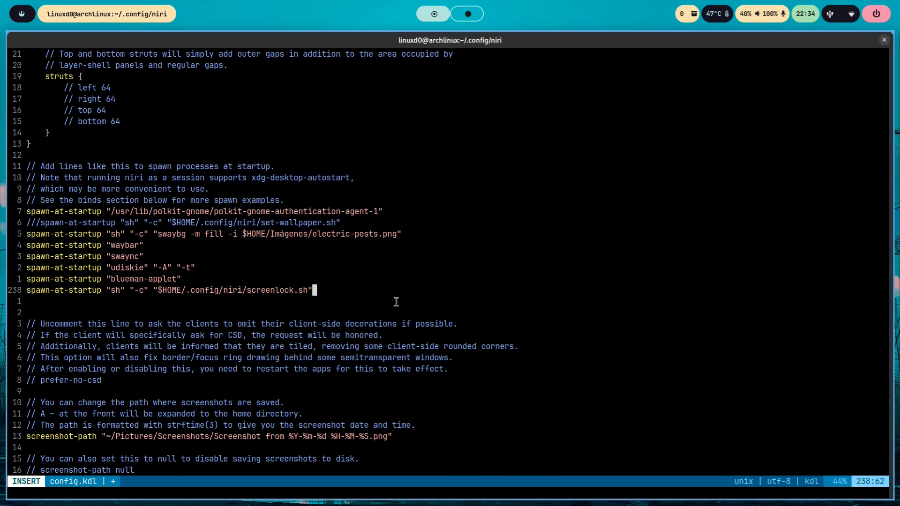
# - Examine the startup line for the polkit-gnome authentication agent and the commented-out set-wallpaper.sh line
pyautogui.press('Up')
pyautogui.press('Up')
pyautogui.press('Up')
pyautogui.press('Up')
pyautogui.press('Up')
pyautogui.press('Up')
pyautogui.press('Up')
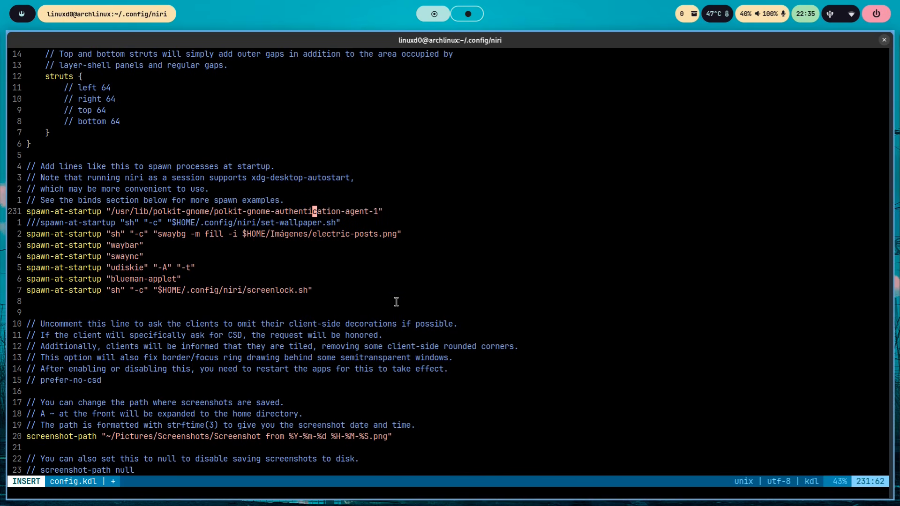
pyautogui.press('Down')
pyautogui.press('Right')
pyautogui.press('Right')
pyautogui.press('Right')
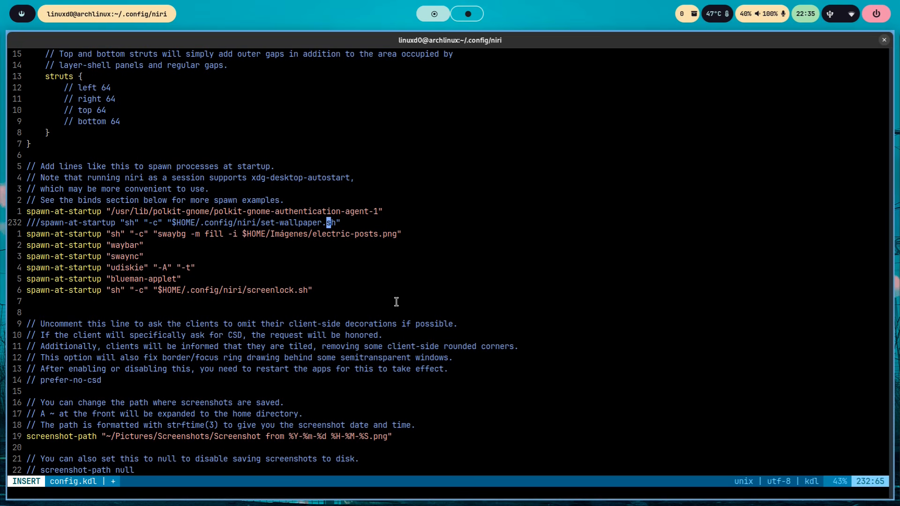
# - Examine the swaybg startup line's fill mode and its wallpaper image path
pyautogui.press('Down')
pyautogui.press('Left')
pyautogui.press('Left')
pyautogui.press('Left')
pyautogui.press('Left')
pyautogui.press('Left')
pyautogui.press('Left')
pyautogui.press('Left')
pyautogui.press('Left')
pyautogui.press('Left')
pyautogui.press('Left')
pyautogui.press('Left')
pyautogui.press('Left')
pyautogui.press('Left')
pyautogui.press('Left')
pyautogui.press('Left')
pyautogui.press('Left')
pyautogui.press('Left')
pyautogui.press('Left')
pyautogui.press('Left')
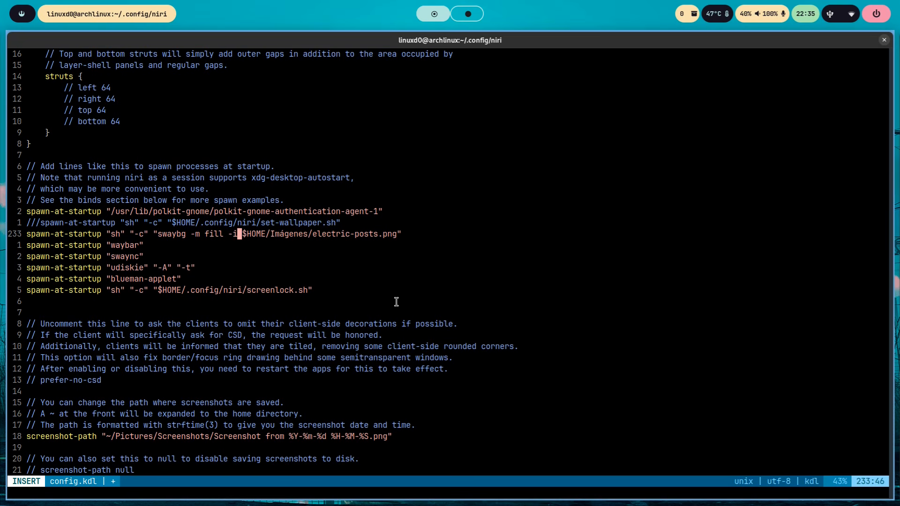
pyautogui.press('Left')
pyautogui.press('Left')
pyautogui.press('Left')
pyautogui.press('Left')
pyautogui.press('Left')
pyautogui.press('Left')
pyautogui.press('Left')
pyautogui.press('Left')
pyautogui.press('Left')
pyautogui.press('Left')
pyautogui.press('Left')
pyautogui.press('Left')
pyautogui.press('Left')
pyautogui.press('Left')
pyautogui.press('Left')
pyautogui.press('Left')
pyautogui.press('Left')
pyautogui.press('Left')
pyautogui.press('Left')
pyautogui.press('Left')
pyautogui.press('Right')
pyautogui.press('Right')
pyautogui.press('Right')
pyautogui.press('Right')
pyautogui.press('Right')
pyautogui.press('Right')
pyautogui.press('Right')
pyautogui.press('Right')
pyautogui.press('Right')
pyautogui.press('Right')
pyautogui.press('Right')
pyautogui.press('Right')
pyautogui.press('Right')
pyautogui.press('Right')
pyautogui.press('Right')
pyautogui.press('Right')
pyautogui.press('Right')
pyautogui.press('Right')
pyautogui.press('Right')
pyautogui.press('Right')
pyautogui.press('Right')
pyautogui.press('Right')
pyautogui.press('Right')
pyautogui.press('Right')
pyautogui.press('Right')
pyautogui.press('Right')
pyautogui.press('Right')
pyautogui.press('Right')
pyautogui.press('Right')
pyautogui.press('Right')
pyautogui.press('Right')
pyautogui.press('Right')
pyautogui.press('Right')
pyautogui.press('Right')
pyautogui.press('Right')
pyautogui.press('Right')
pyautogui.press('Right')
pyautogui.press('Right')
pyautogui.press('Right')
pyautogui.press('Right')
pyautogui.press('Right')
# - Examine the remaining startup lines for waybar, swaync, udiskie, blueman-applet and the screenlock.sh script
pyautogui.press('Down')
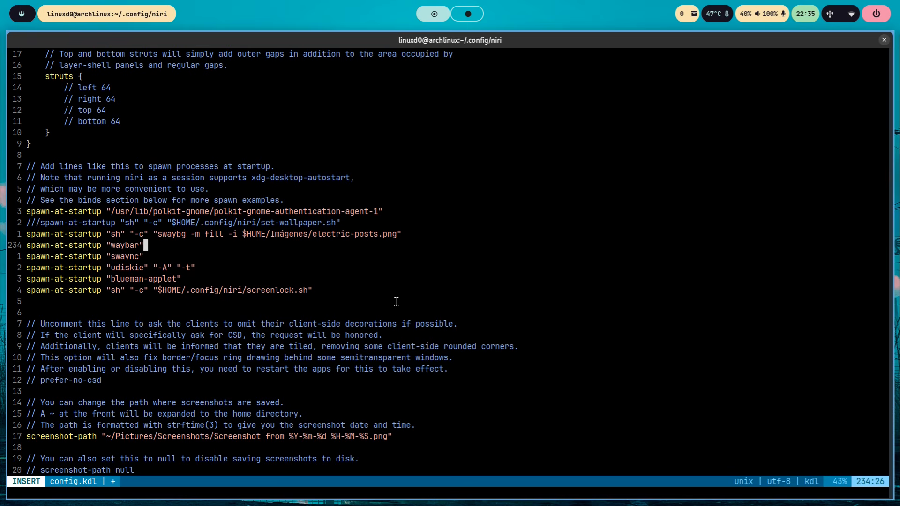
pyautogui.press('Down')
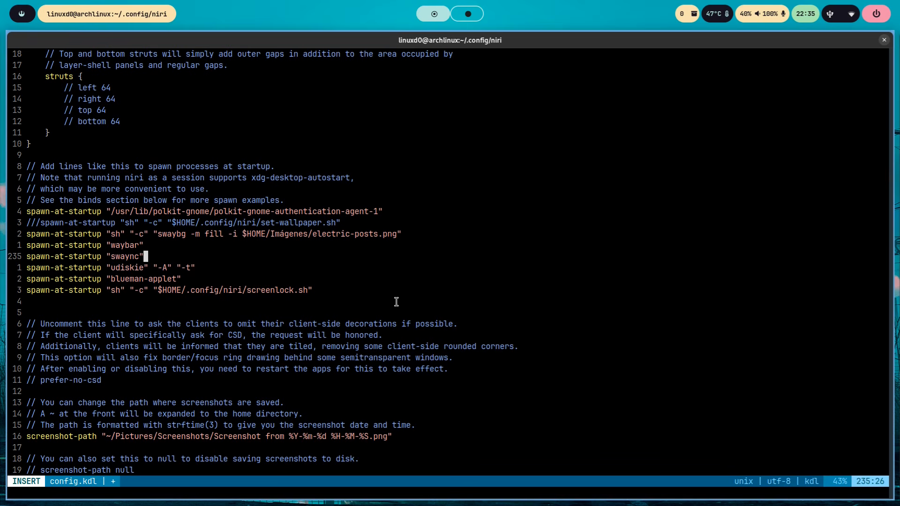
pyautogui.press('Down')
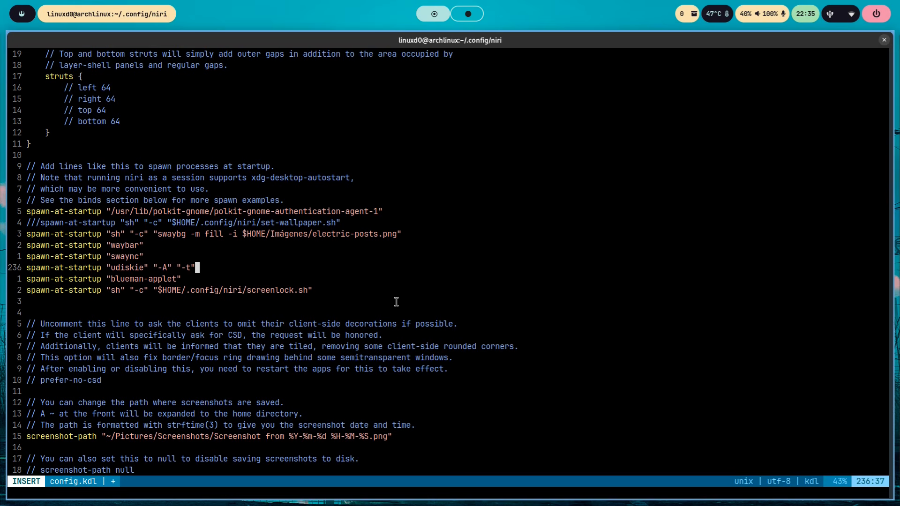
pyautogui.press('Down')
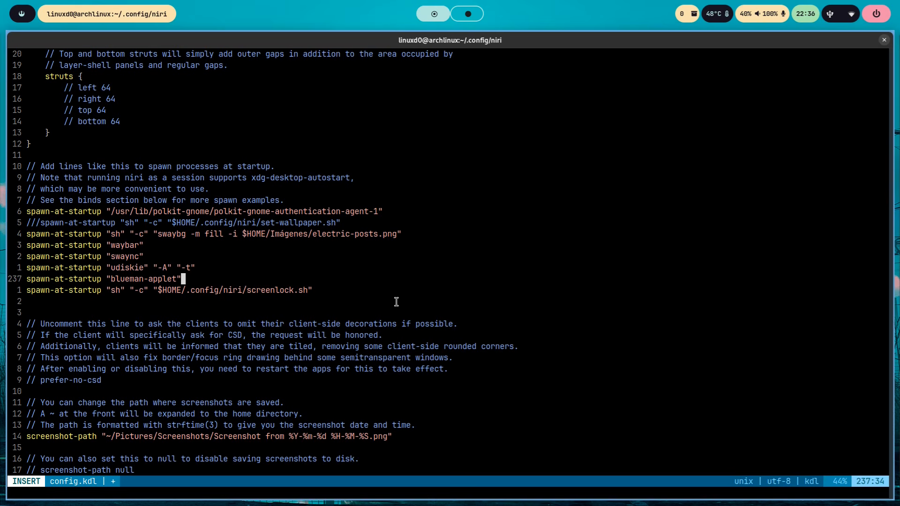
pyautogui.press('Down')
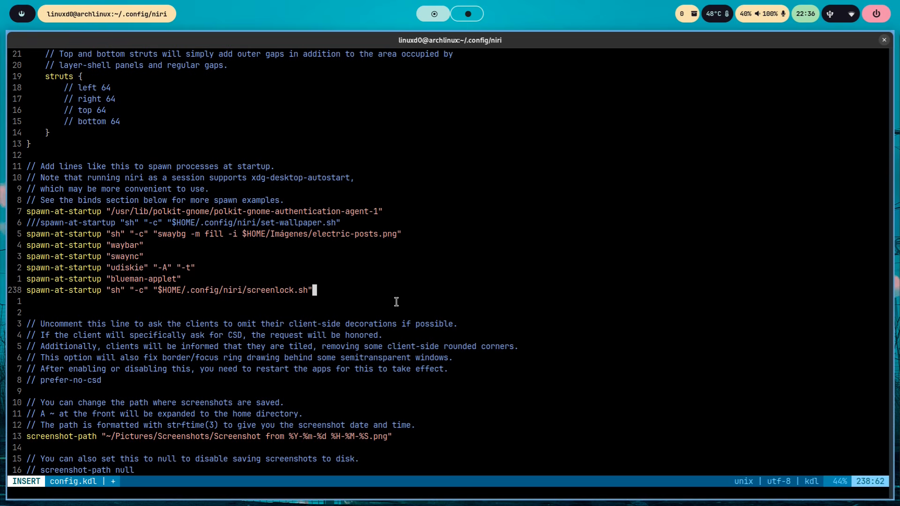
pyautogui.press('Left')
pyautogui.press('Left')
pyautogui.press('Left')
pyautogui.press('Right')
pyautogui.press('Right')
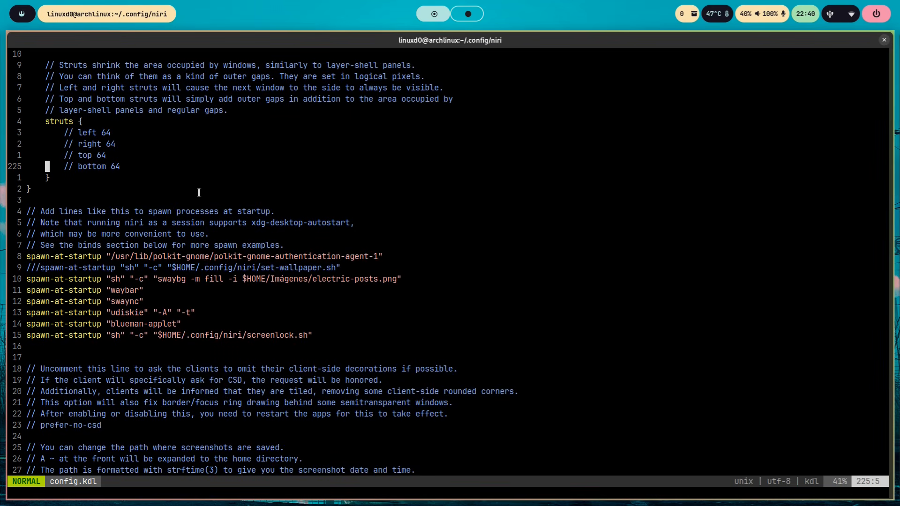
# - Insert three blank lines between the end of the layout block and the startup process comments
pyautogui.press('j')
pyautogui.press('j')
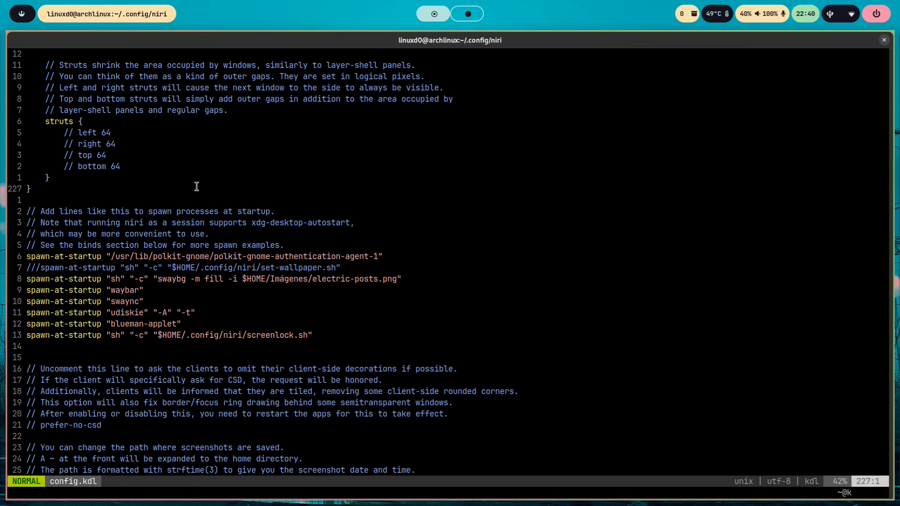
pyautogui.press('j')
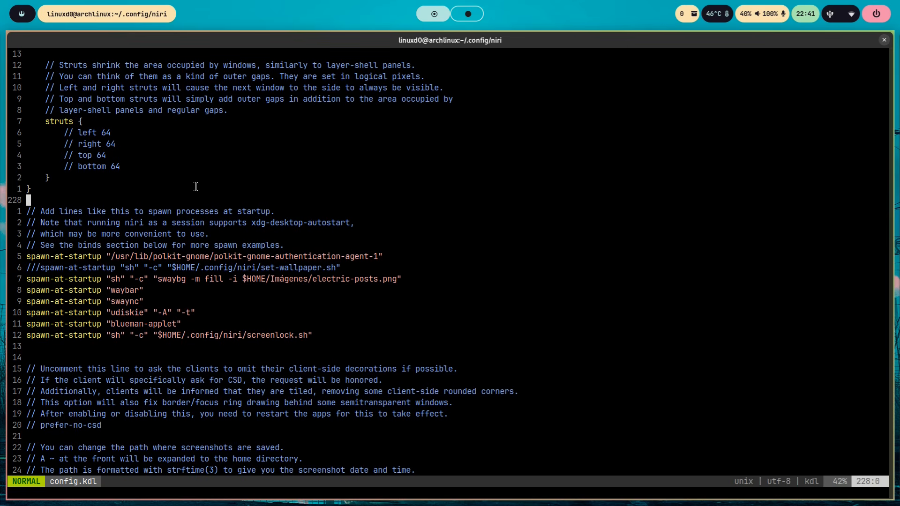
pyautogui.press('Return')
pyautogui.press('Return')
pyautogui.press('Return')
pyautogui.press('Up')
pyautogui.press('Up')
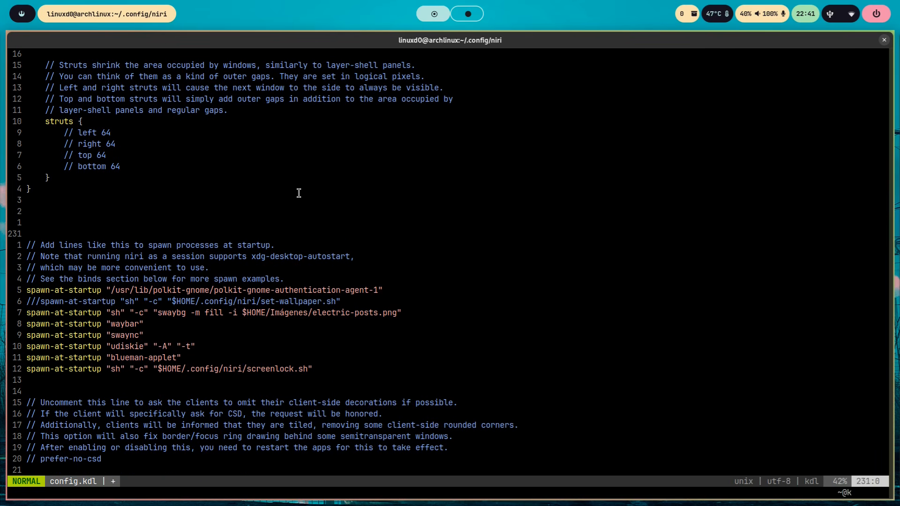
# - Switch to the browser, open the wiki's Miscellaneous configuration page and examine its environment block example
pyautogui.press('super+Left')
pyautogui.scroll(20, 878, 209)
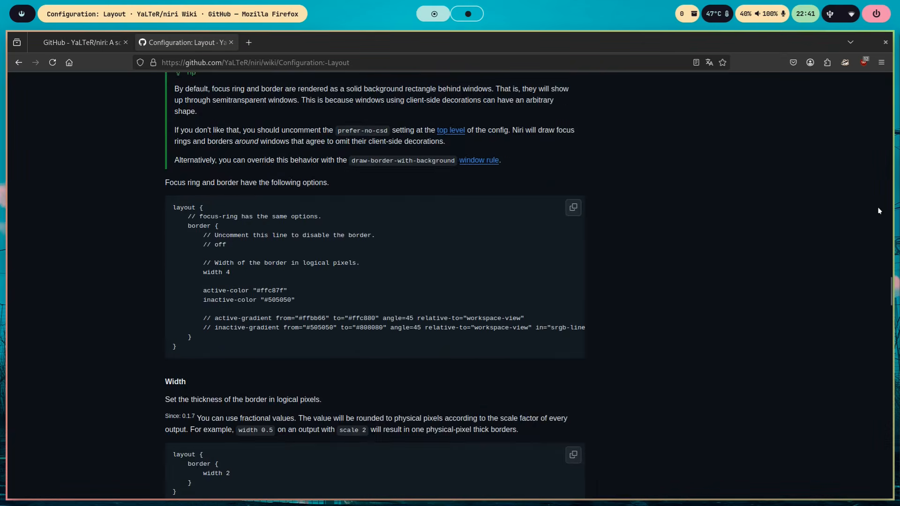
pyautogui.click(633, 309)
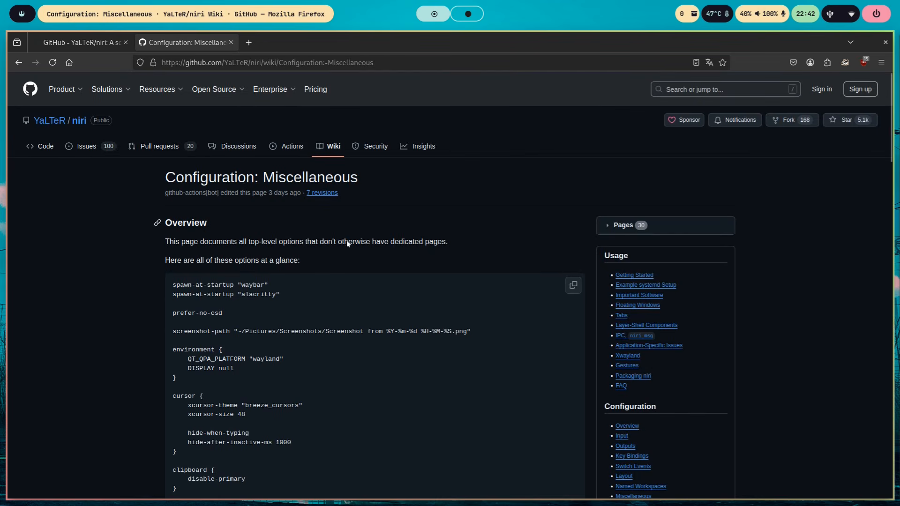
pyautogui.scroll(-1, 339, 255)
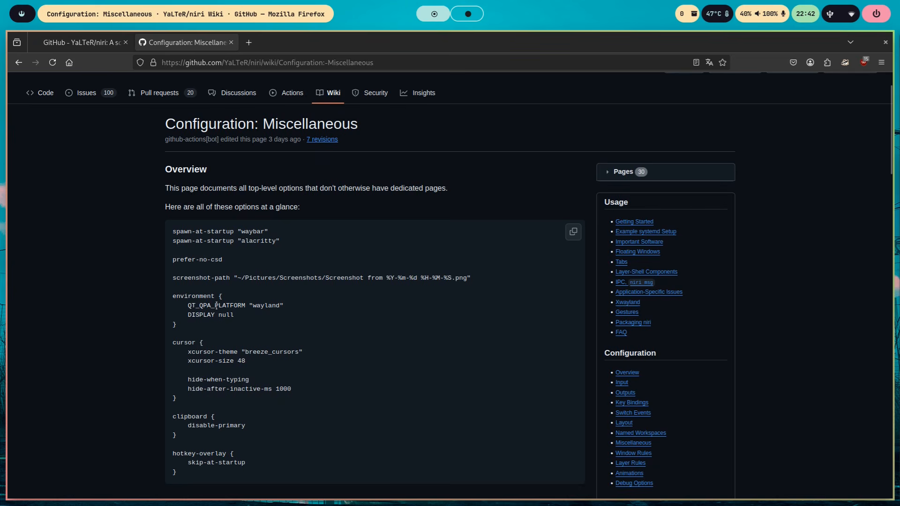
pyautogui.moveTo(184, 321)
pyautogui.mouseDown()
pyautogui.moveTo(197, 314)
pyautogui.moveTo(183, 304)
pyautogui.mouseUp()
pyautogui.click(336, 319)
# - Return to config.kdl and add an environment block with QT_QPA_PLATFORM, QT_QPA_PLATFORMTHEME, SDL_VIDEODRIVER, _JAVA_AWT_WM_NONREPARENTING and DISPLAY above the startup section
pyautogui.press('super+l')
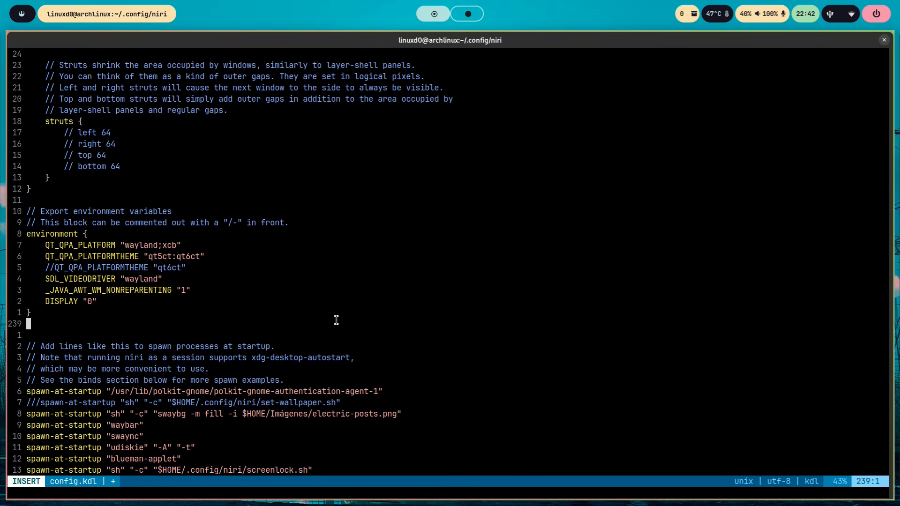
pyautogui.press('Up')
pyautogui.press('Up')
pyautogui.press('Up')
pyautogui.press('Up')
pyautogui.press('Up')
pyautogui.press('Up')
pyautogui.press('Up')
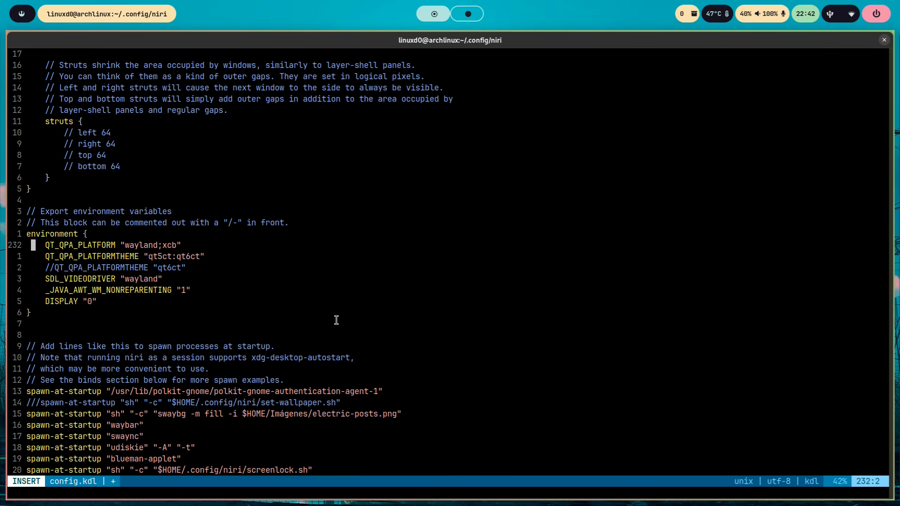
# - Examine the Qt, SDL_VIDEODRIVER and _JAVA_AWT_WM_NONREPARENTING variables in the environment block line by line
pyautogui.press('Down')
pyautogui.press('Down')
pyautogui.press('Down')
pyautogui.press('Down')
pyautogui.press('Down')
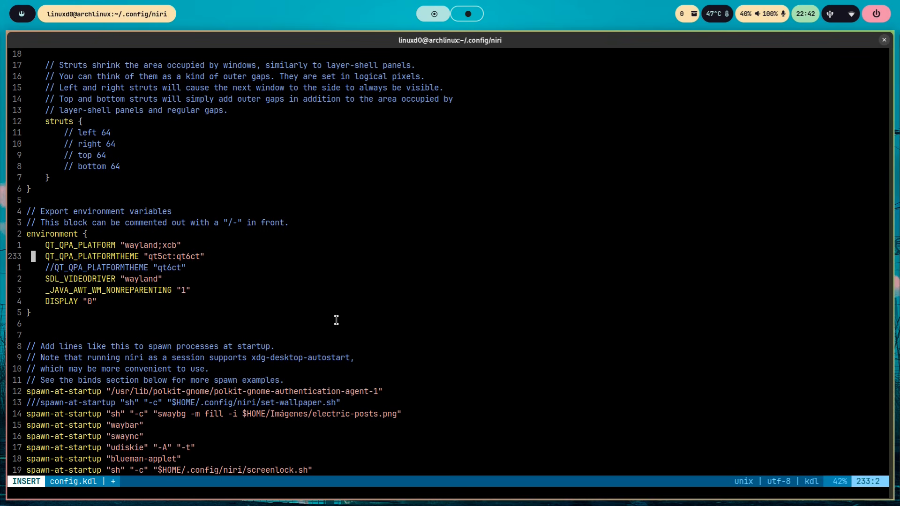
pyautogui.press('Up')
pyautogui.press('Up')
pyautogui.press('Up')
pyautogui.press('Up')
pyautogui.press('Down')
pyautogui.press('Down')
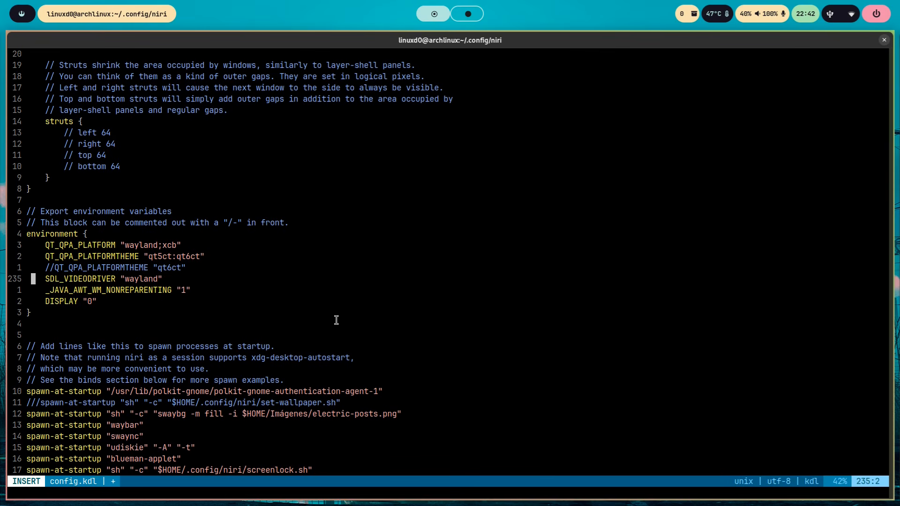
pyautogui.press('Down')
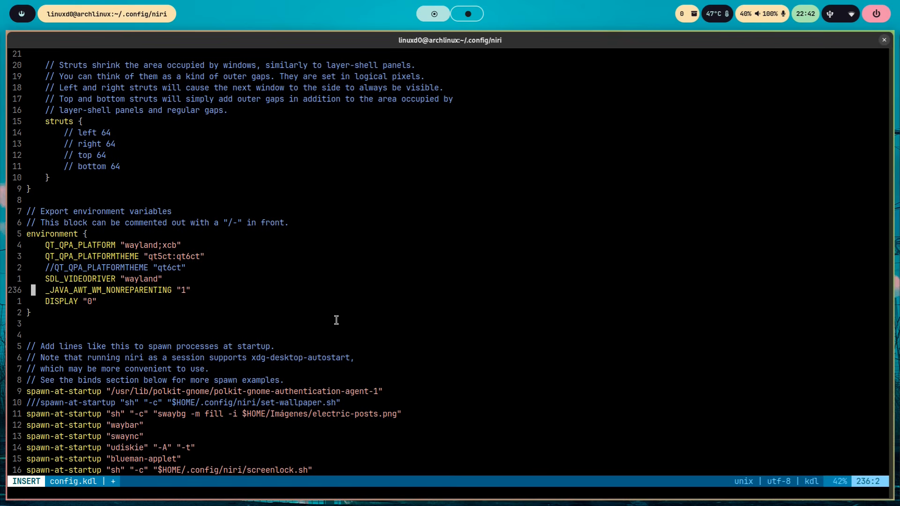
# - Review the DISPLAY line at the end of the environment block and save config.kdl
pyautogui.press('Down')
pyautogui.press('Down')
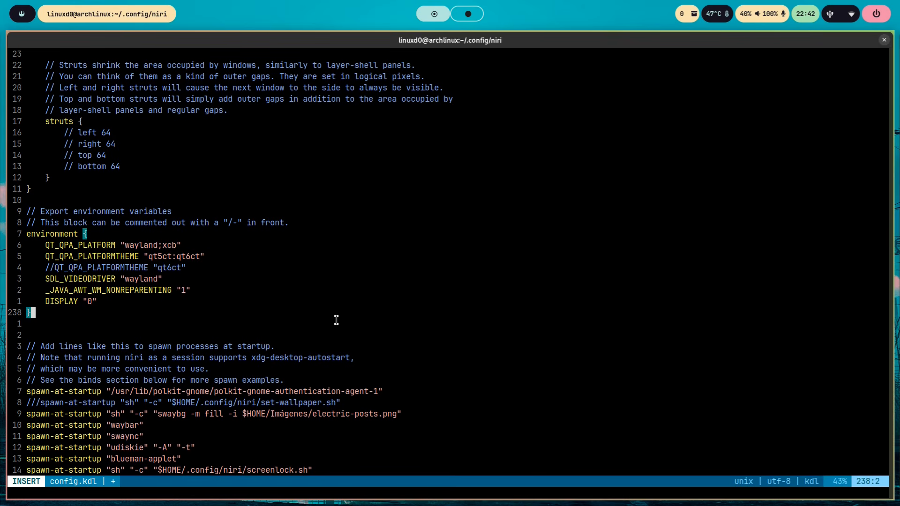
pyautogui.press('Up')
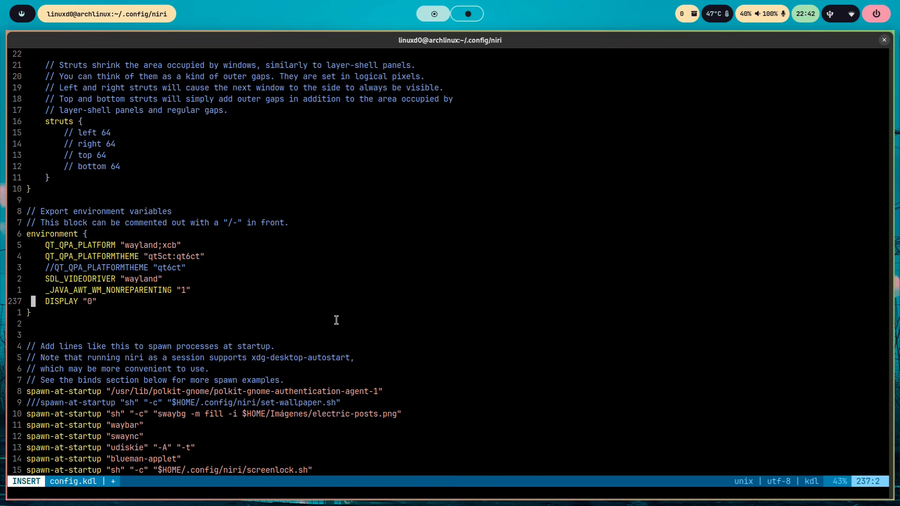
pyautogui.press('Down')
pyautogui.press('Down')
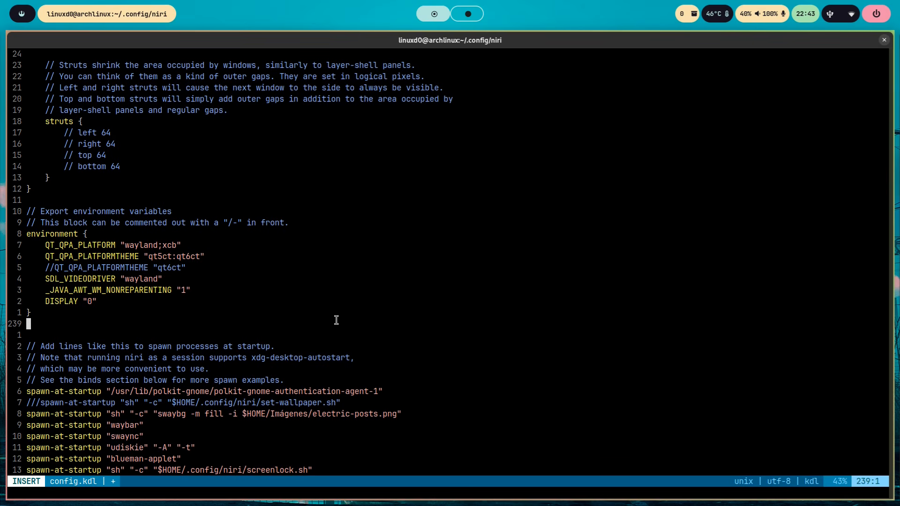
pyautogui.press('Escape')
pyautogui.write(':w')
pyautogui.press('Return')
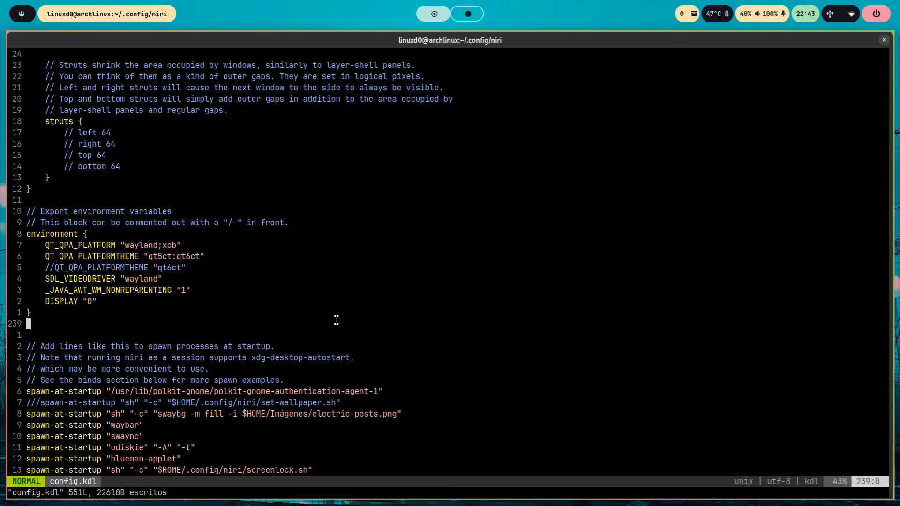
# - Uncomment the prefer-no-csd option below the startup programs section
pyautogui.press('Down')
pyautogui.press('Down')
pyautogui.press('Down')
pyautogui.press('Down')
pyautogui.press('Down')
pyautogui.press('Down')
pyautogui.press('Down')
pyautogui.press('Down')
pyautogui.press('Down')
pyautogui.press('Down')
pyautogui.press('Down')
pyautogui.press('Down')
pyautogui.press('Down')
pyautogui.press('Down')
pyautogui.press('Down')
pyautogui.press('Down')
pyautogui.press('Down')
pyautogui.press('Down')
pyautogui.press('Down')
pyautogui.press('Down')
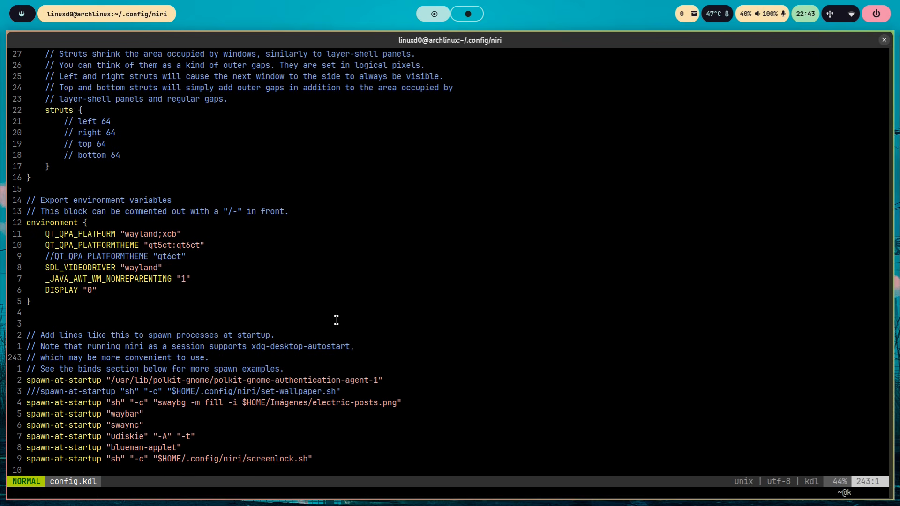
pyautogui.press('Down')
pyautogui.press('Down')
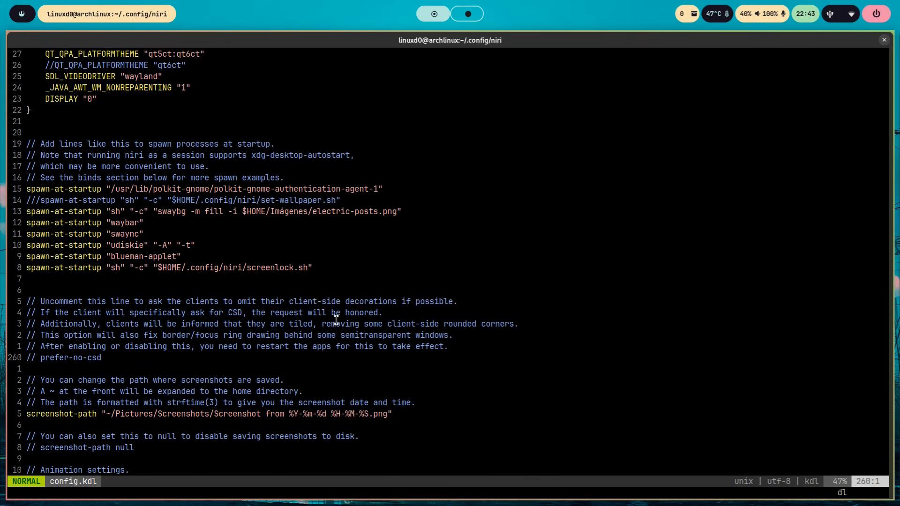
pyautogui.press('Delete')
pyautogui.press('Delete')
pyautogui.press('Delete')
pyautogui.press('Down')
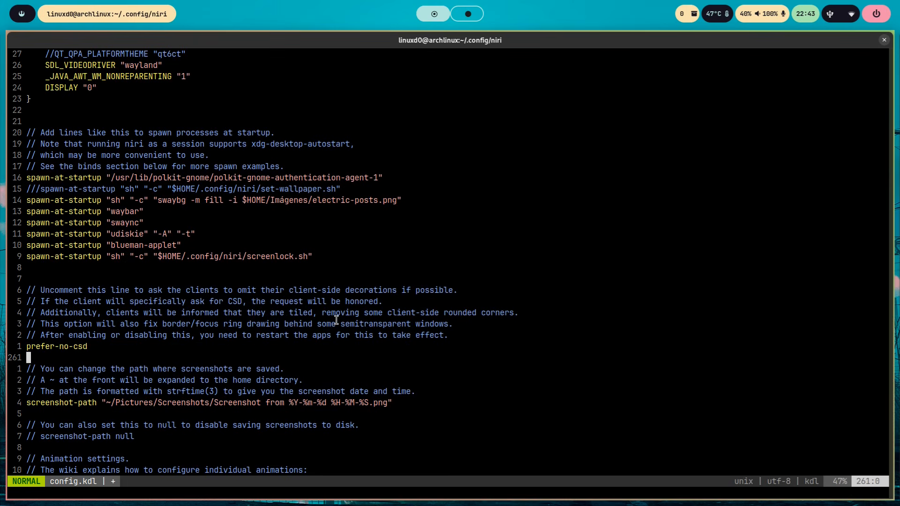
# - Save config.kdl, open a new terminal to check its window decorations, and return to the config file
pyautogui.press(':')
pyautogui.write('w')
pyautogui.press('Return')
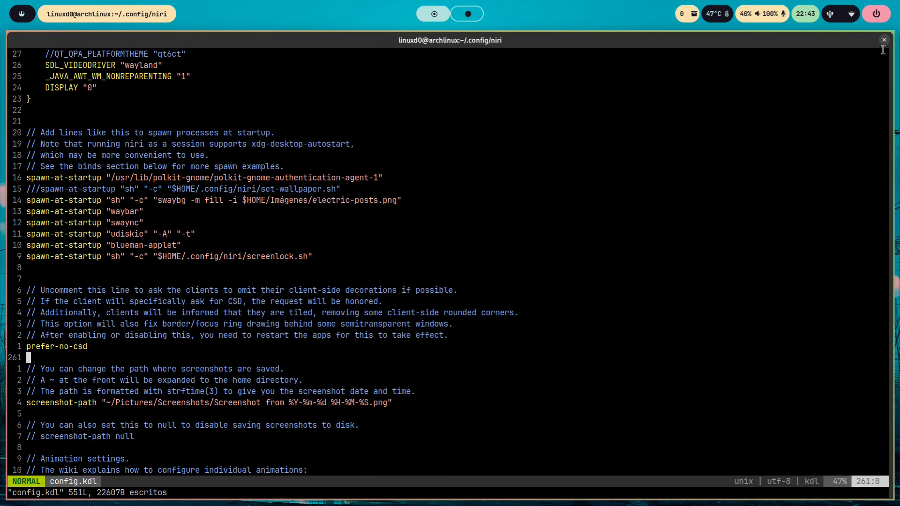
pyautogui.press('super+Return')
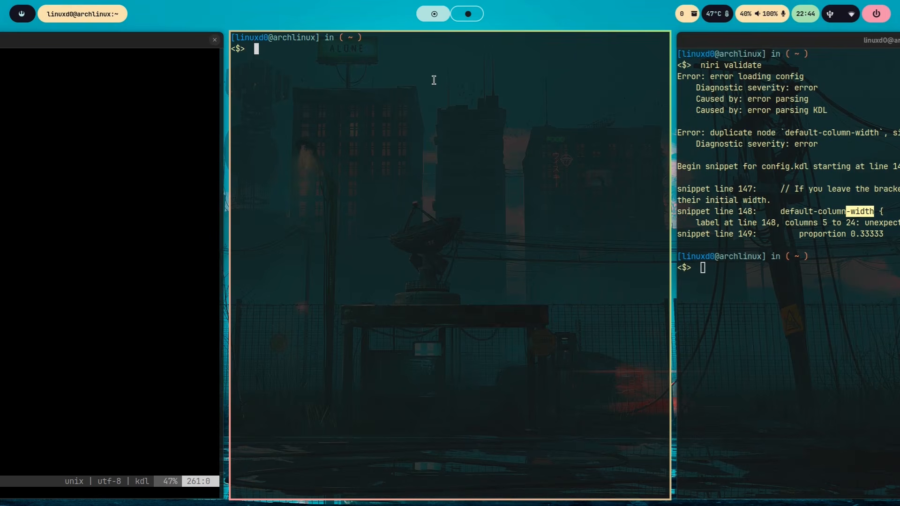
pyautogui.press('super+Left')
# - Change the Pictures folder to Imágenes in the screenshot-path setting
pyautogui.press('Down')
pyautogui.press('Down')
pyautogui.press('Down')
pyautogui.press('Down')
pyautogui.press('Down')
pyautogui.press('Down')
pyautogui.press('Down')
pyautogui.press('Down')
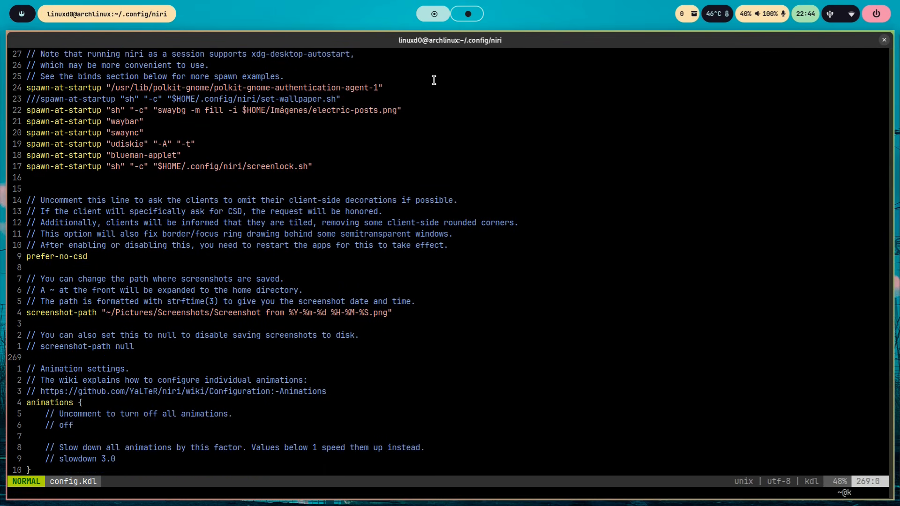
pyautogui.press('Up')
pyautogui.press('Up')
pyautogui.press('Up')
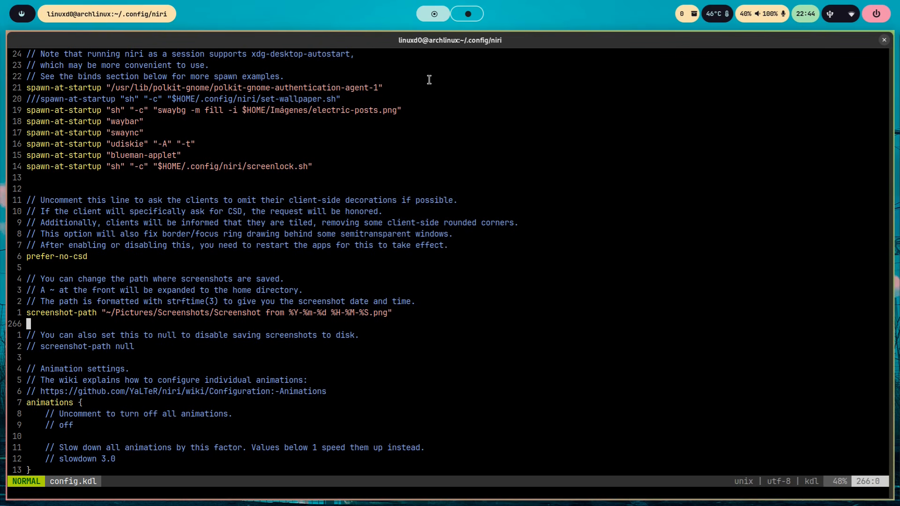
pyautogui.press('super+Left')
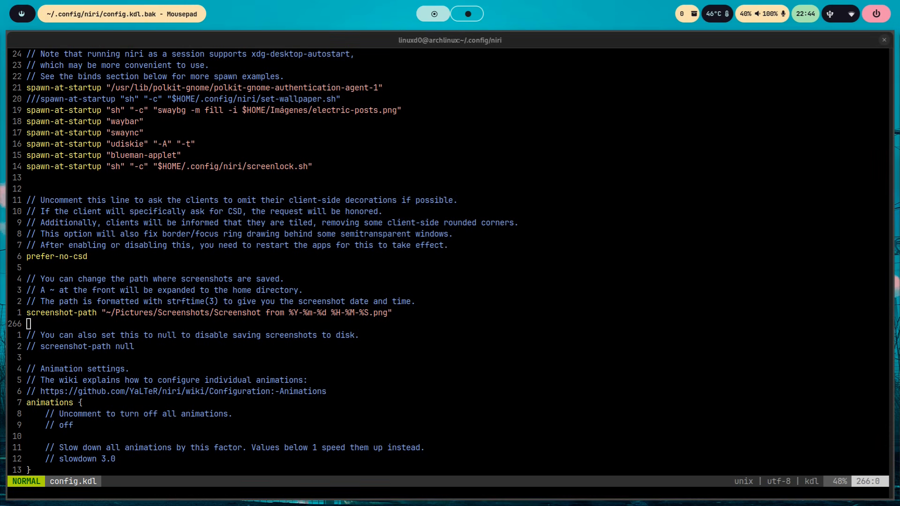
pyautogui.press('Up')
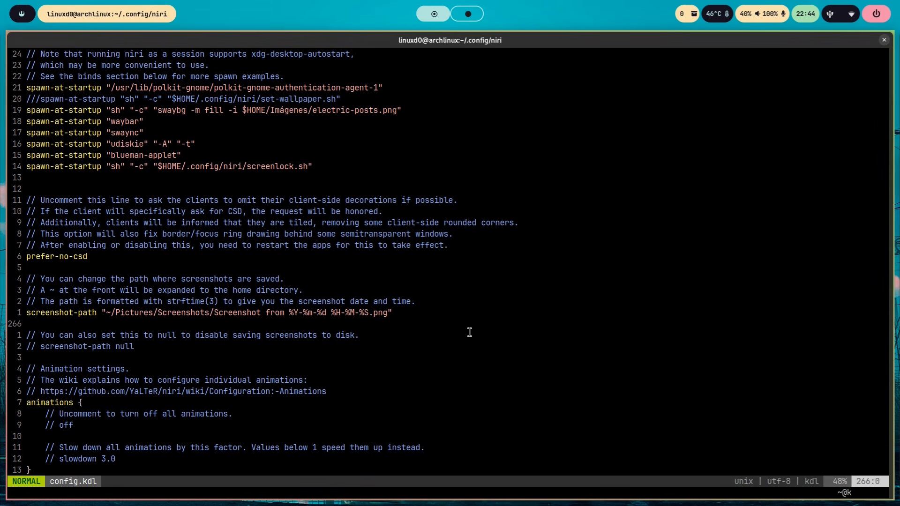
pyautogui.press('w')
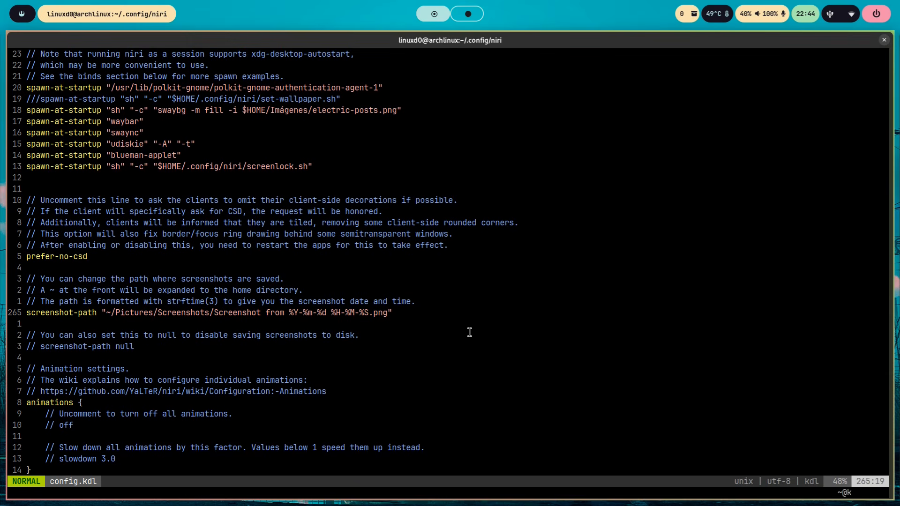
pyautogui.press('l')
pyautogui.press('c')
pyautogui.press('w')
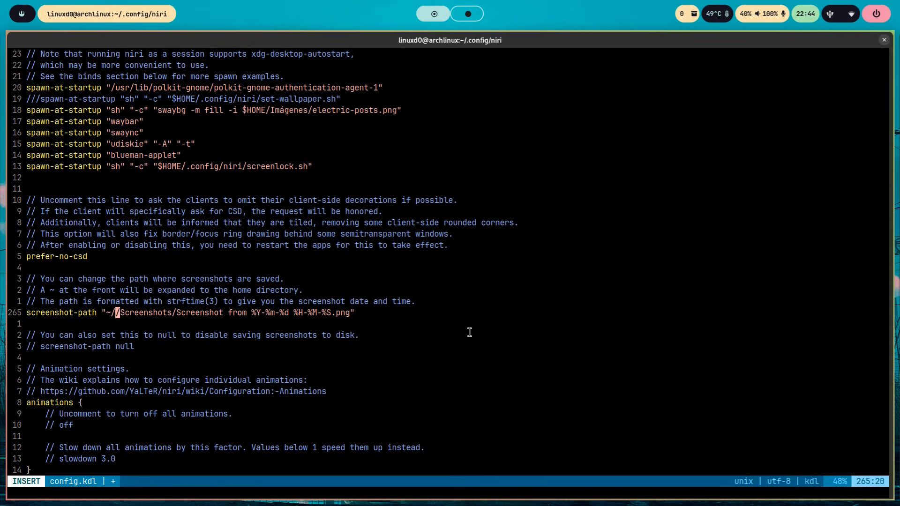
pyautogui.write('Imágenes')
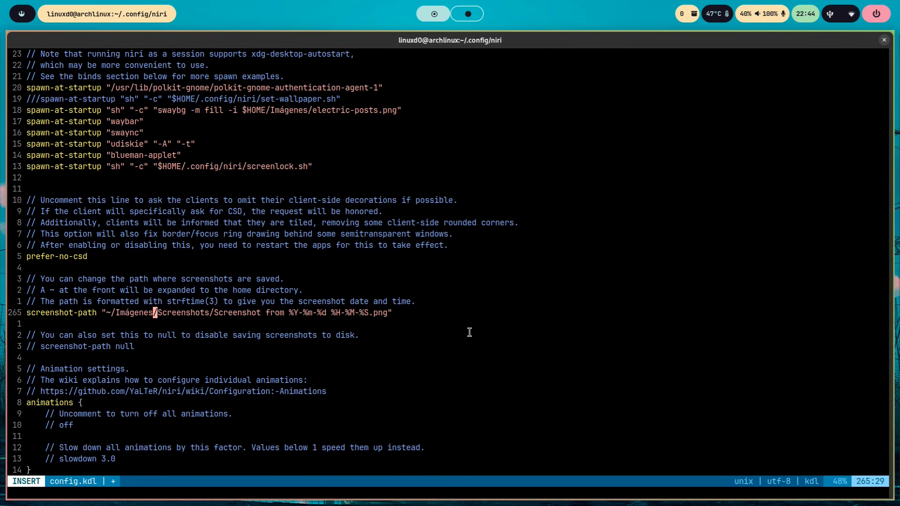
# - Save config.kdl and capture a screenshot of the proposed screen region to test the new path
pyautogui.press('Escape')
pyautogui.write(':w')
pyautogui.press('Return')
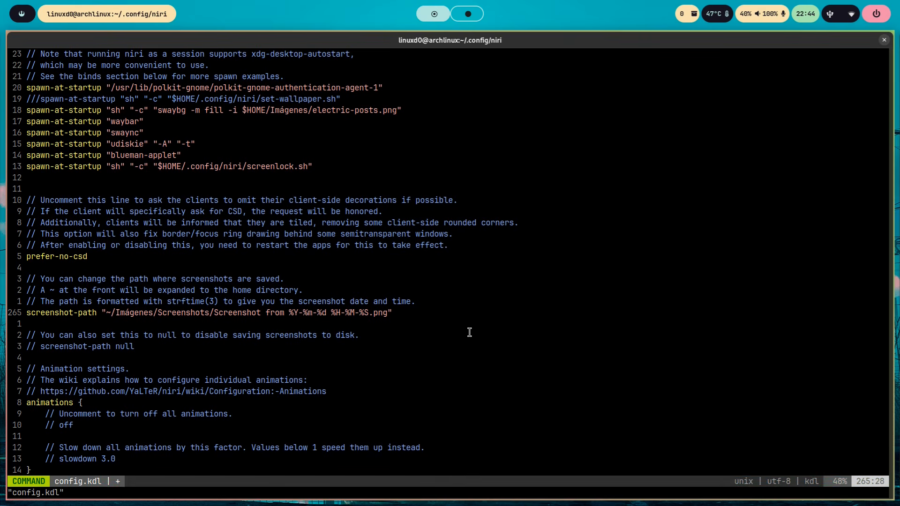
pyautogui.press('Print')
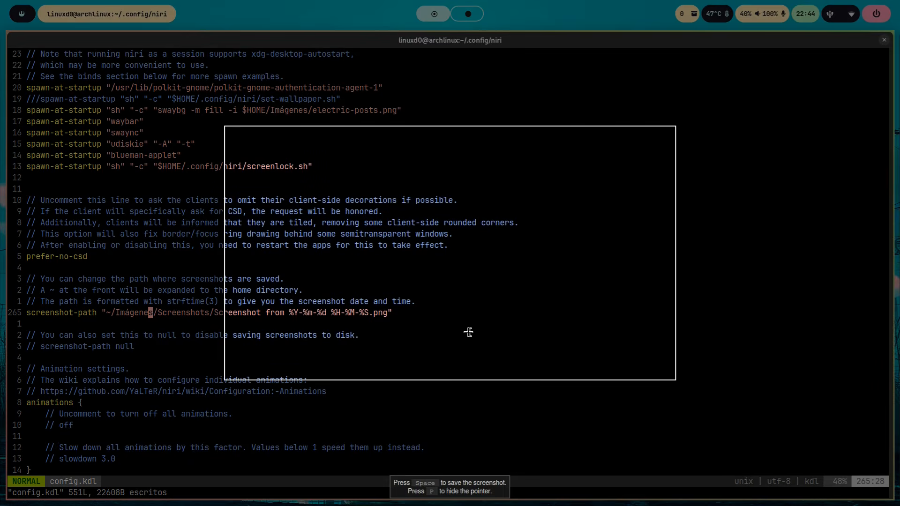
pyautogui.press('space')
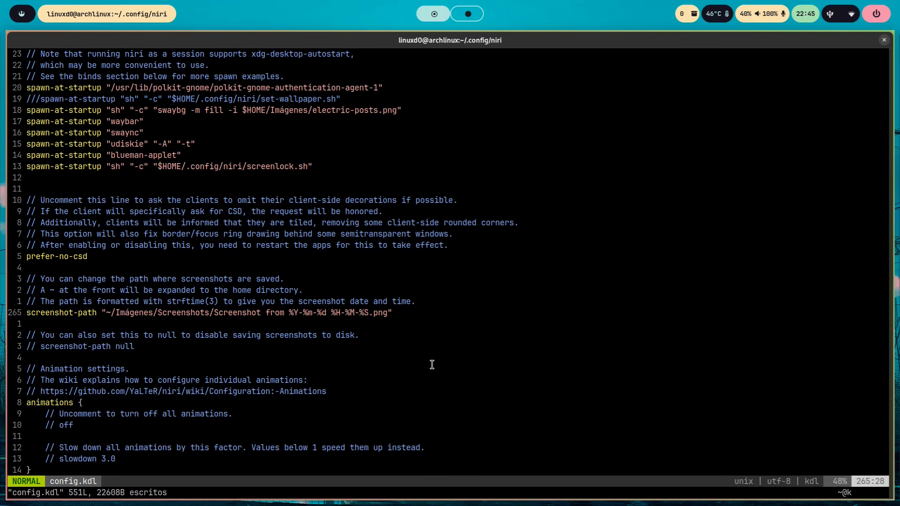
# - Insert four blank lines between the screenshot-path null comment and the animation settings
pyautogui.press('u')
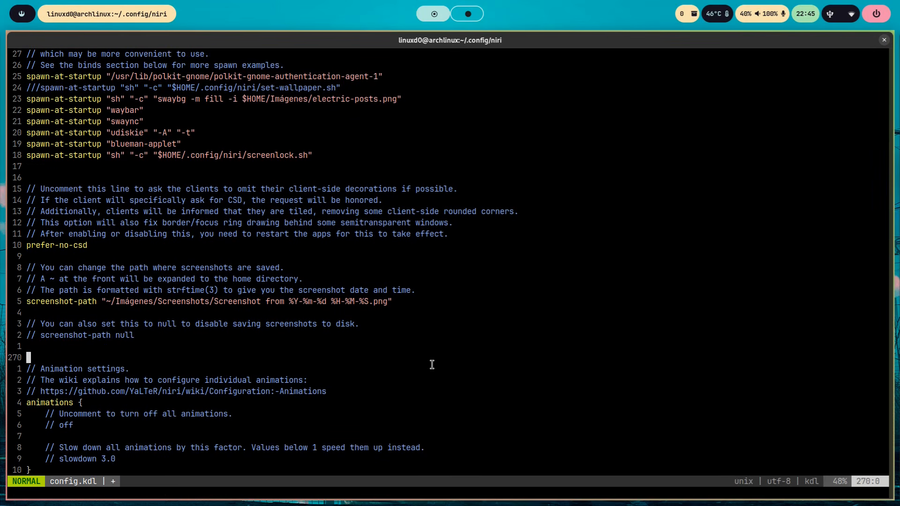
pyautogui.press('u')
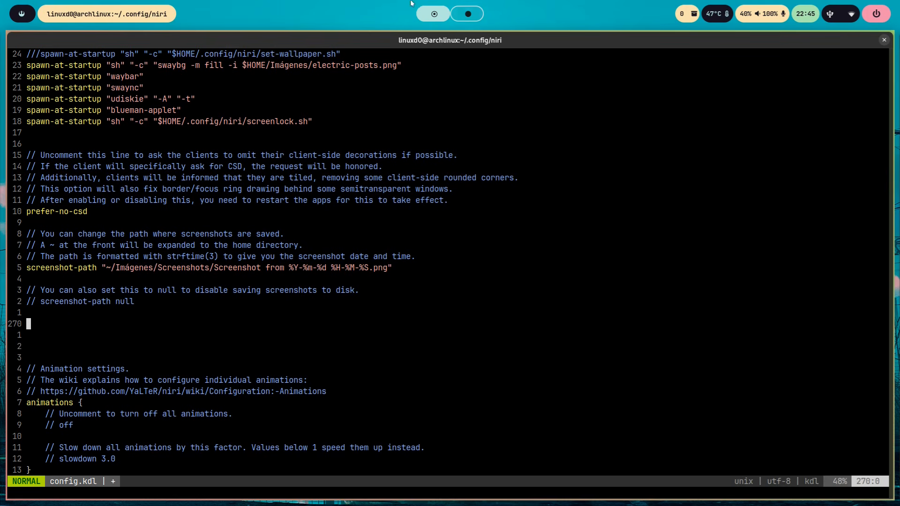
# - Switch between the first and second workspaces to show how they behave, ending back at config.kdl
pyautogui.click(458, 20)
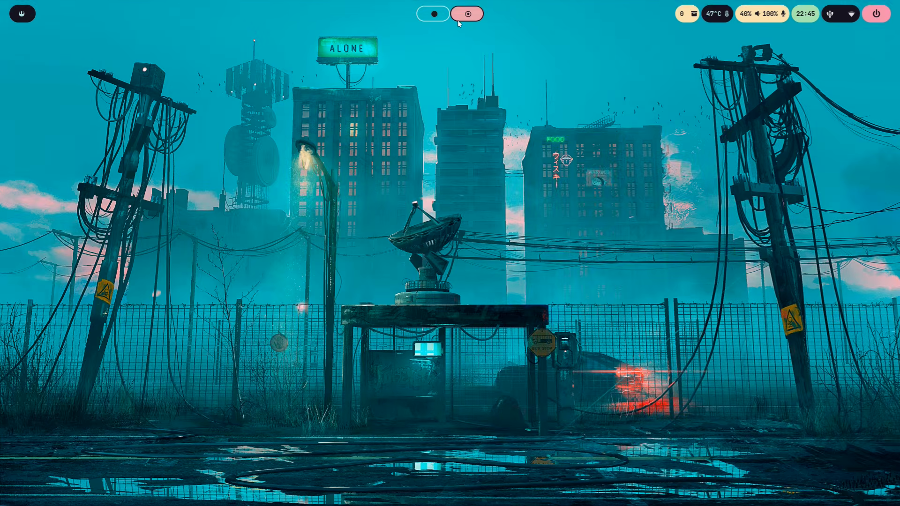
pyautogui.press('super+1')
pyautogui.press('super+2')
pyautogui.press('super+Return')
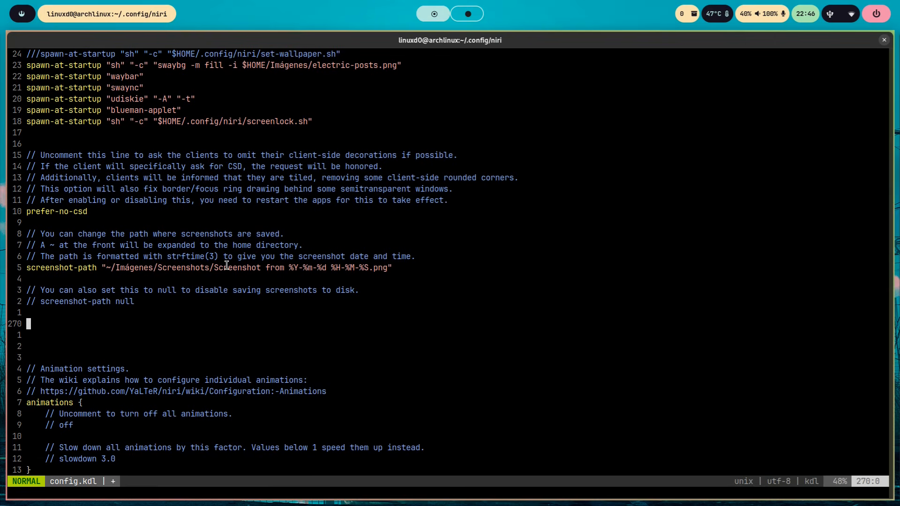
# - Add a workspace "browser" block disabled with /- and containing open-on-output "DP-2" above the animation settings
pyautogui.press('i')
pyautogui.write('// Declare a workspace named "browser" that opens on the "DP-2" output. // "/-" comments out the following node. /-workspace "browser" {     //open-on-output "DP-2" }')
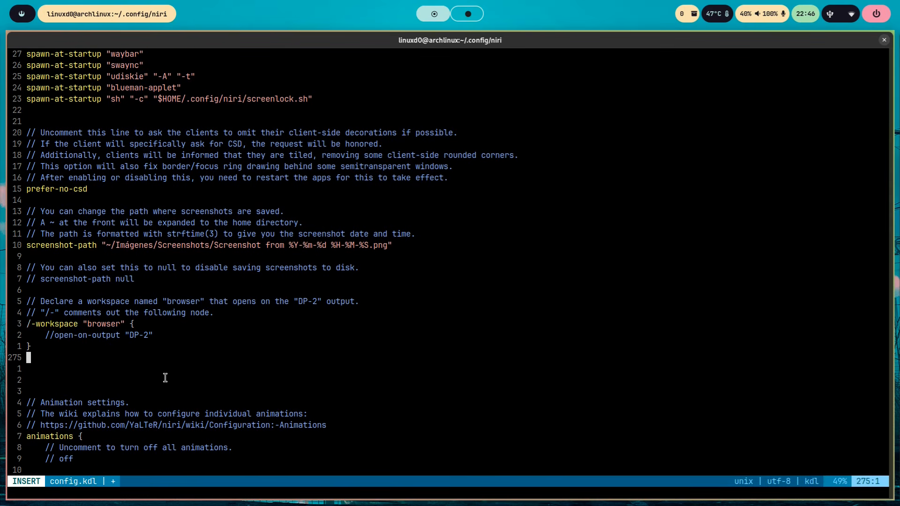
pyautogui.moveTo(35, 324); pyautogui.dragTo(25, 323)
pyautogui.click(39, 354)
pyautogui.moveTo(27, 324); pyautogui.dragTo(33, 324)
pyautogui.click(62, 366)
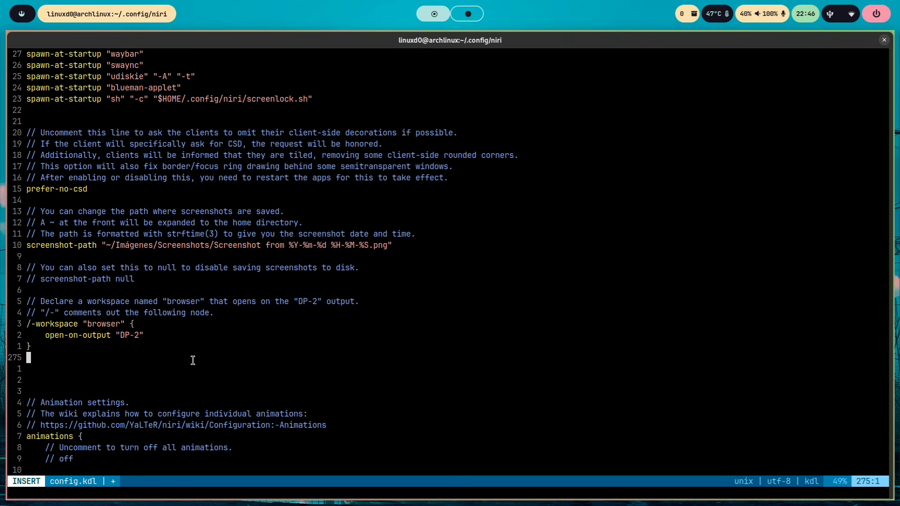
# - Switch to the browser, open the wiki's Named Workspaces page and examine its workspace declaration examples
pyautogui.press('super+Left')
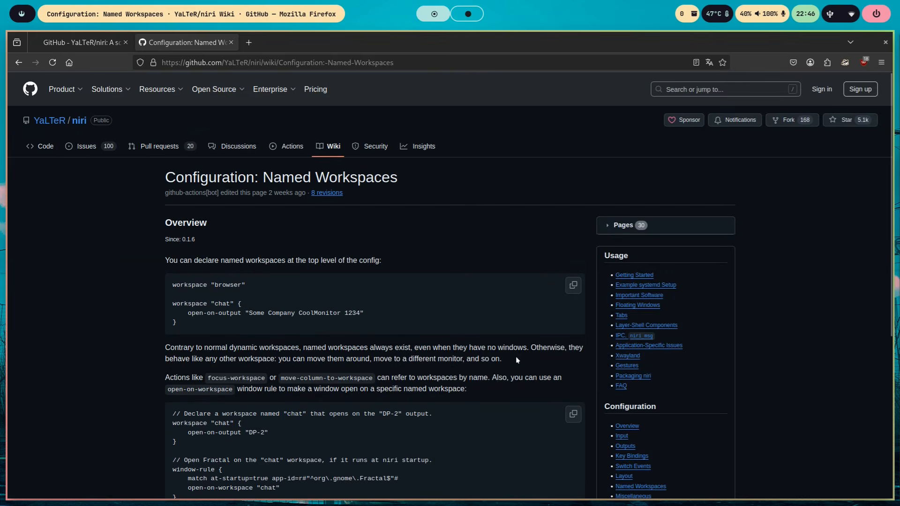
pyautogui.scroll(-2, 517, 358)
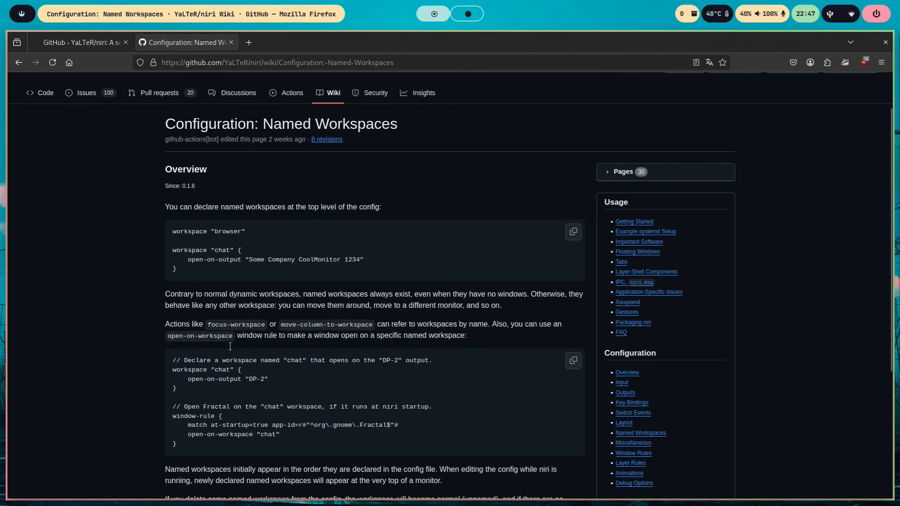
pyautogui.scroll(-4, 331, 379)
pyautogui.scroll(2, 331, 380)
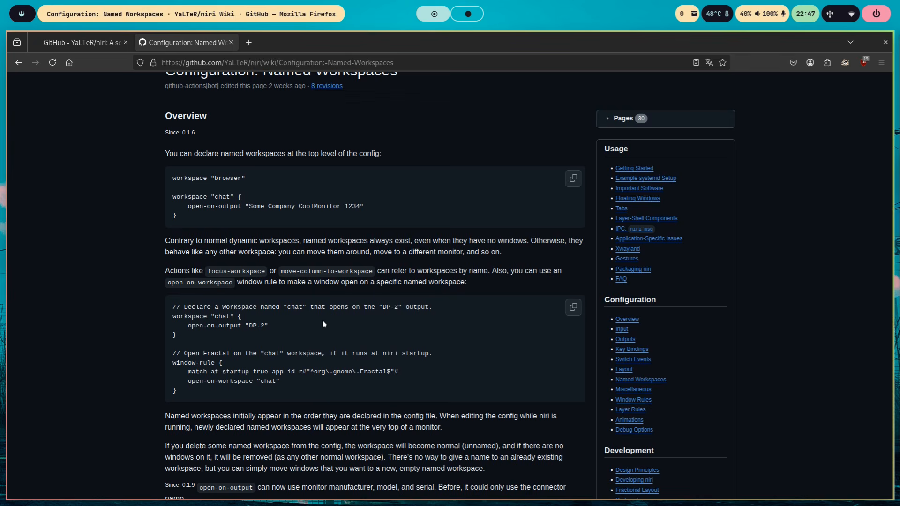
# - Return to config.kdl, save it and go to the animations block
pyautogui.press('super+Right')
pyautogui.scroll(-10, 323, 321)
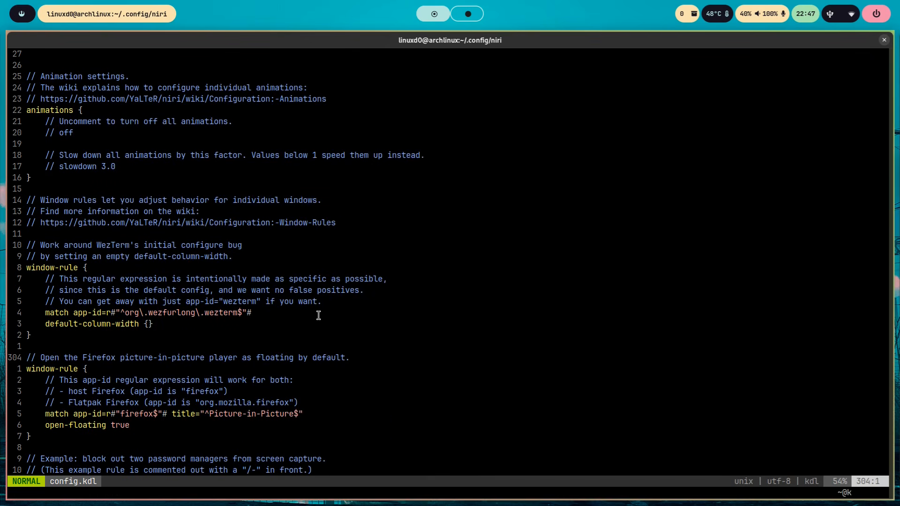
pyautogui.press('k')
pyautogui.press('k')
pyautogui.press('k')
pyautogui.press('k')
pyautogui.press('k')
pyautogui.press('k')
pyautogui.press('k')
pyautogui.press('k')
pyautogui.press('k')
pyautogui.press('k')
pyautogui.press('k')
pyautogui.press('k')
pyautogui.press('k')
pyautogui.press('k')
pyautogui.press('k')
pyautogui.press('k')
pyautogui.press('k')
pyautogui.press('k')
pyautogui.press('k')
pyautogui.press('k')
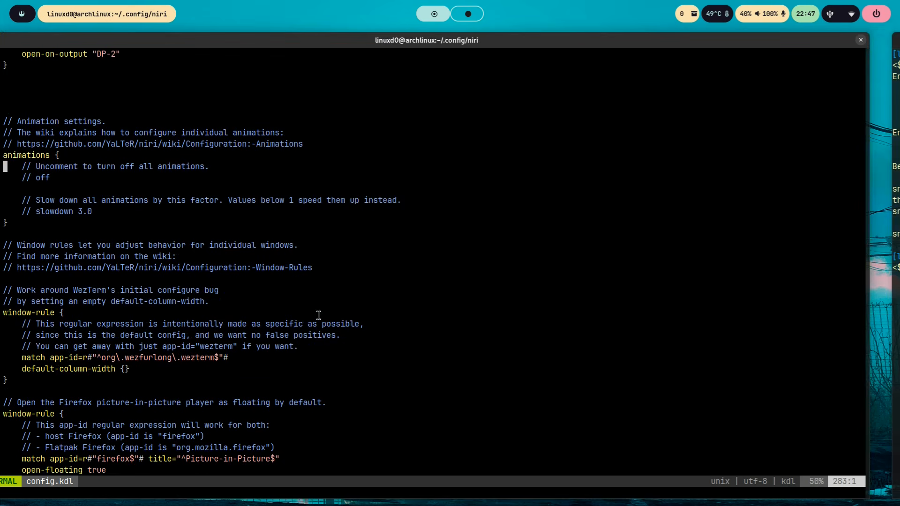
# - Open another terminal, switch between workspaces to preview the window and workspace animations, and return to config.kdl
pyautogui.press('super+Return')
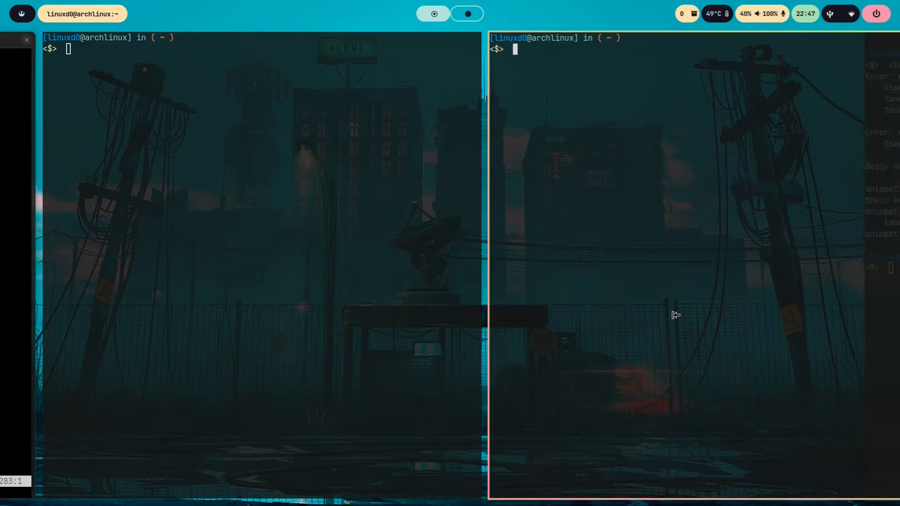
pyautogui.press('super+comma')
pyautogui.press('super+period')
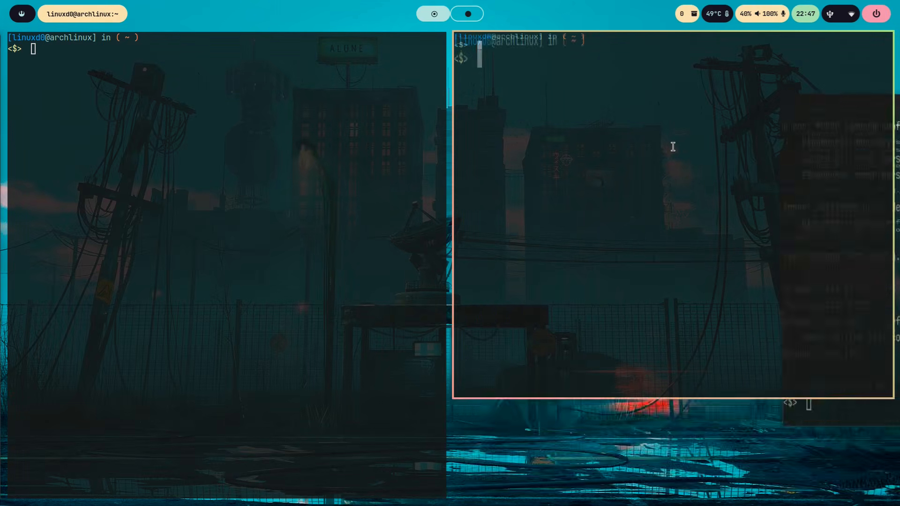
pyautogui.press('super+Page_Down')
pyautogui.press('super+Page_Up')
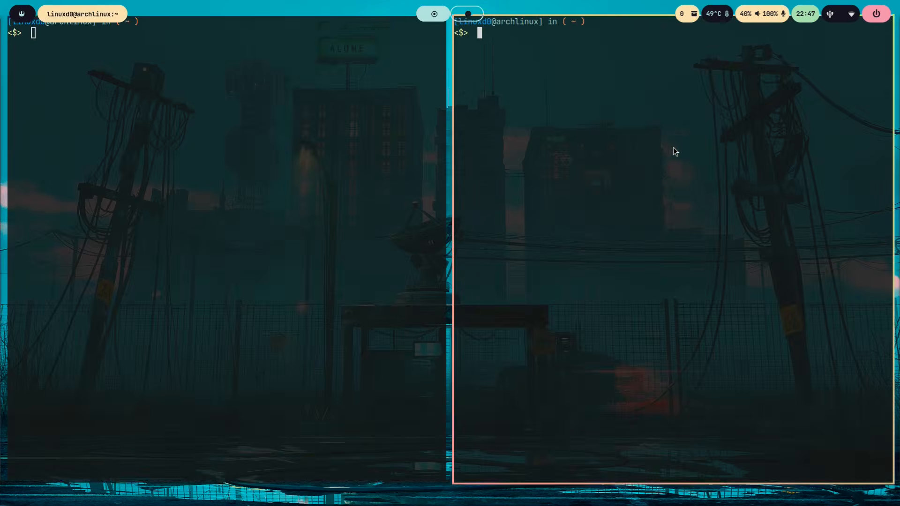
pyautogui.press('super+Page_Down')
pyautogui.press('super+Page_Up')
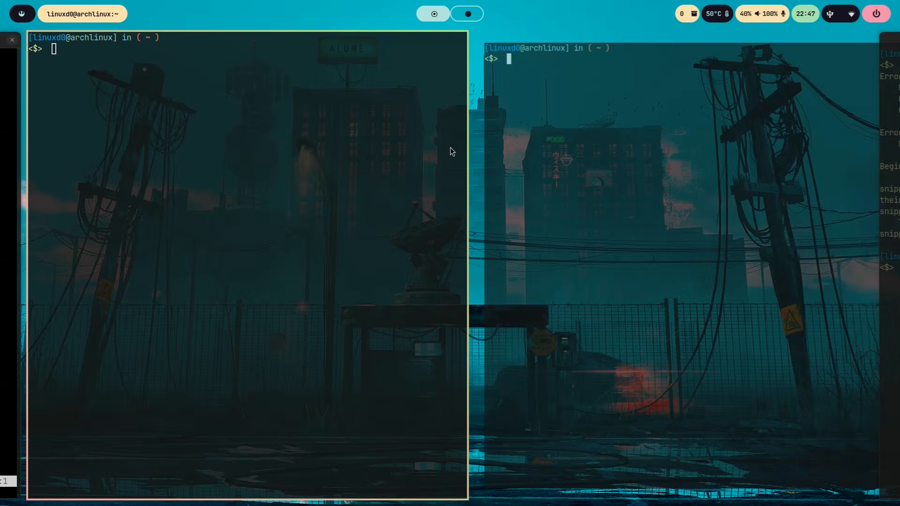
pyautogui.press('super+Left')
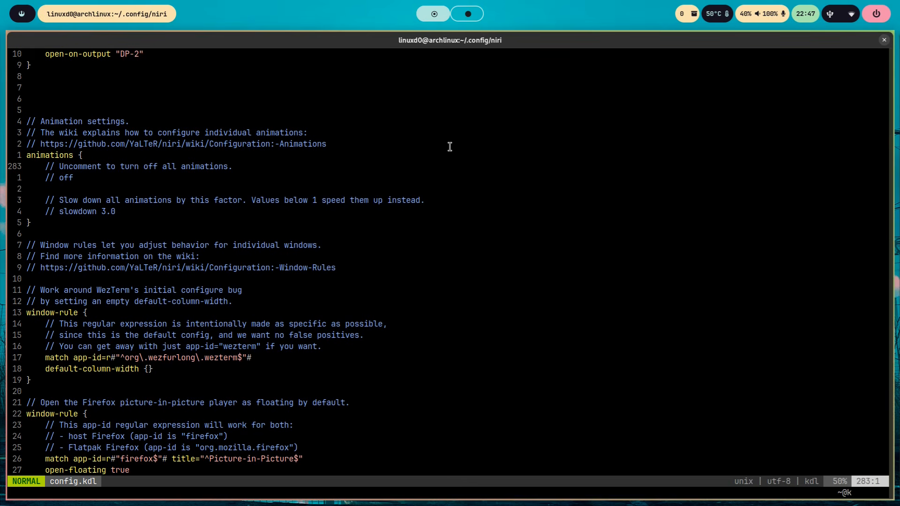
# - Uncomment the off line in the animations block and comment it out again
pyautogui.press('j')
pyautogui.press('w')
pyautogui.press('x')
pyautogui.press('x')
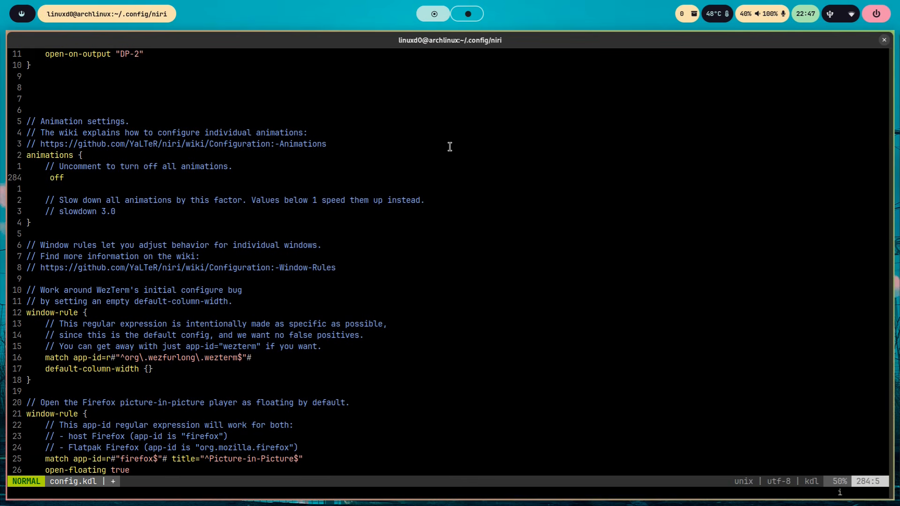
pyautogui.write('i//')
# - Uncomment slowdown 3.0 in the animations block and save config.kdl
pyautogui.press('Down')
pyautogui.press('Down')
pyautogui.press('Down')
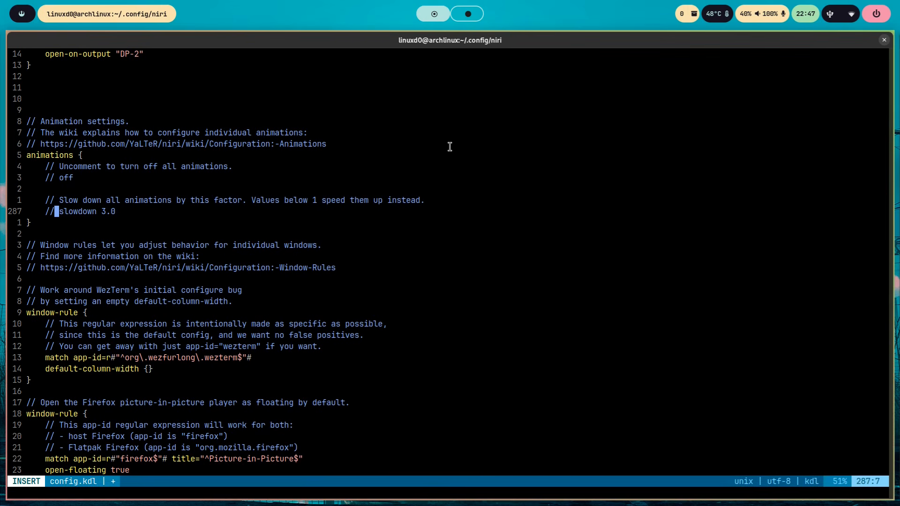
pyautogui.press('BackSpace')
pyautogui.press('BackSpace')
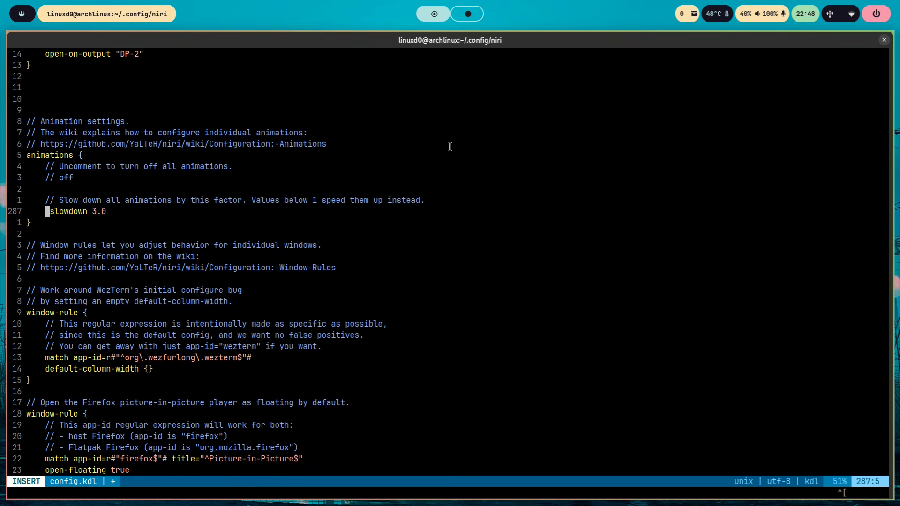
pyautogui.press('Escape')
pyautogui.write(':w')
pyautogui.press('Return')
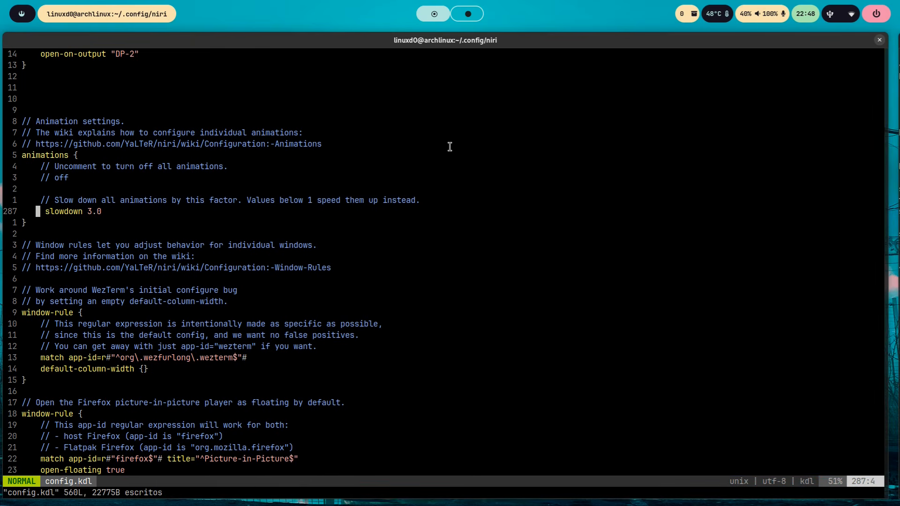
# - Move focus across the terminals, stack and unstack a window to preview the slowed animations, and return to config.kdl
pyautogui.press('super+Right')
pyautogui.press('super+Right')
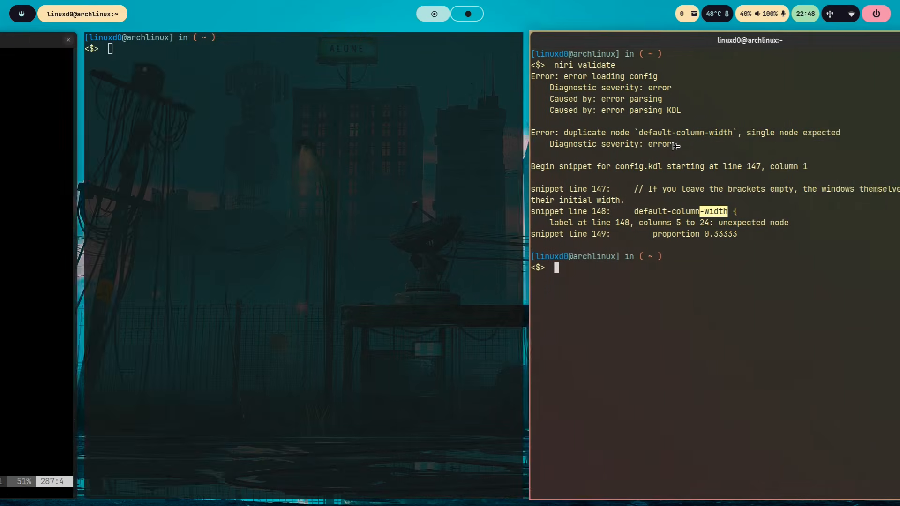
pyautogui.press('super+comma')
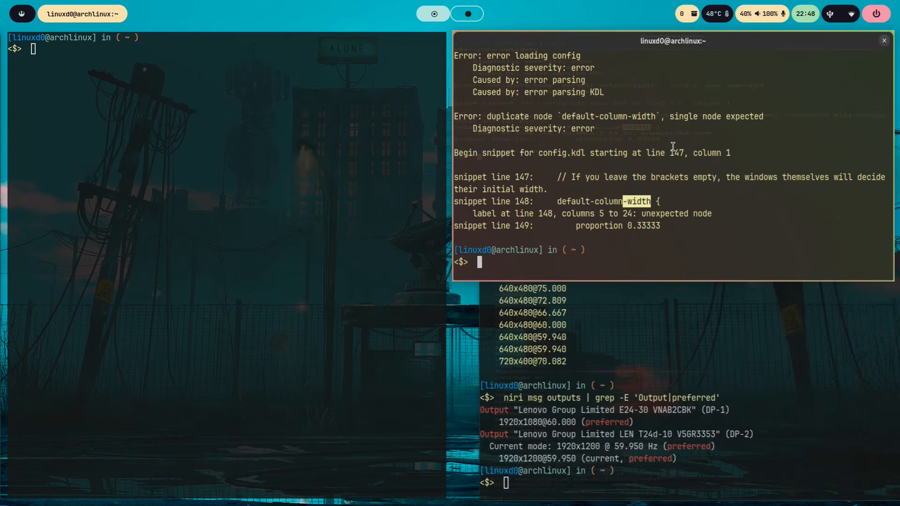
pyautogui.press('super+period')
pyautogui.press('super+Left')
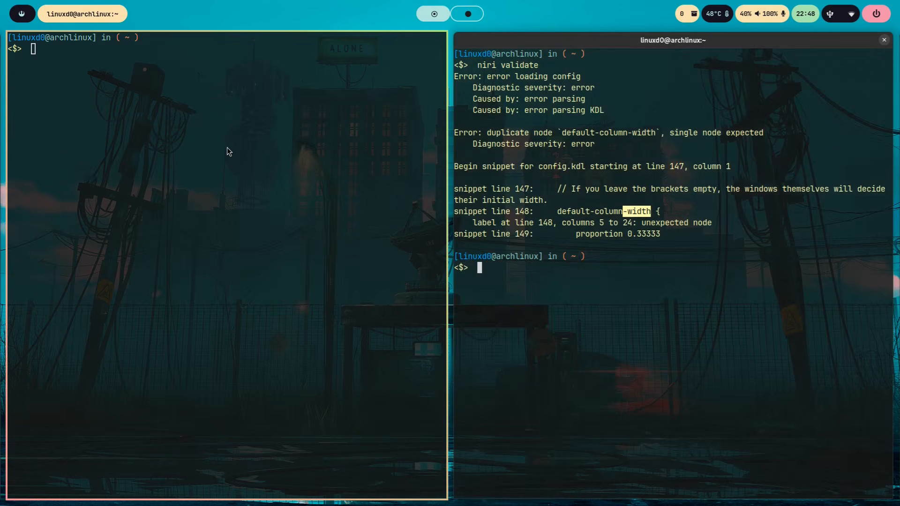
pyautogui.press('super+Left')
pyautogui.press('super+f')
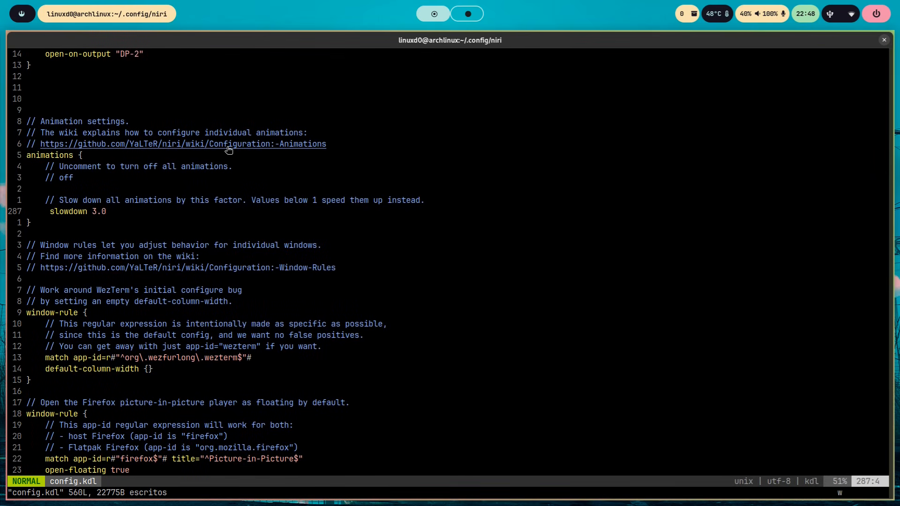
# - Set the animations slowdown factor to 7.0 and save config.kdl
pyautogui.write('wr')
pyautogui.write('7')
pyautogui.write(':w')
pyautogui.press('Return')
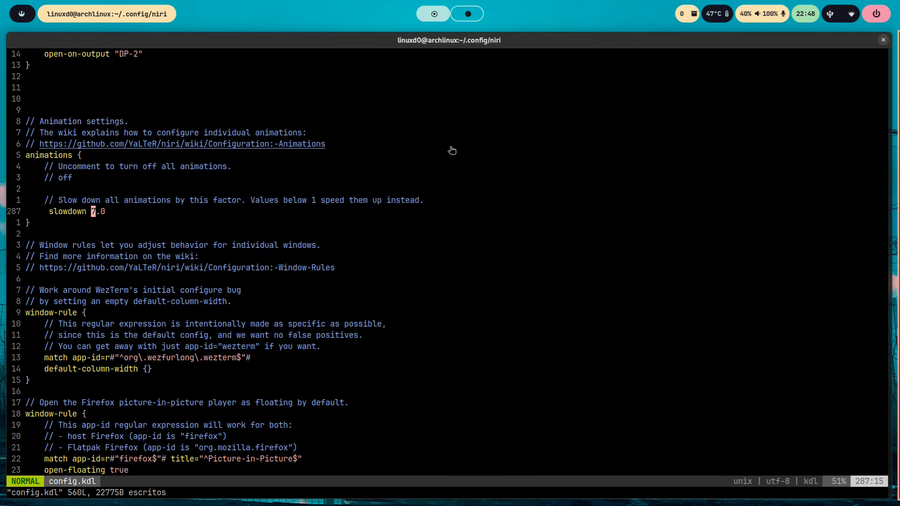
# - Preview the animations by opening, stacking, unstacking and closing a terminal and switching workspaces, and return to config.kdl
pyautogui.press('super+Right')
pyautogui.press('super+Right')
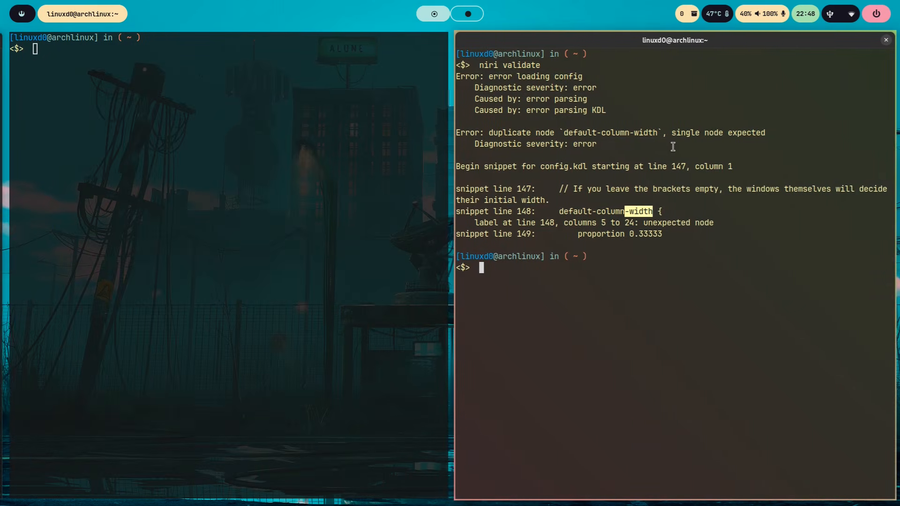
pyautogui.press('super+Return')
pyautogui.press('super+comma')
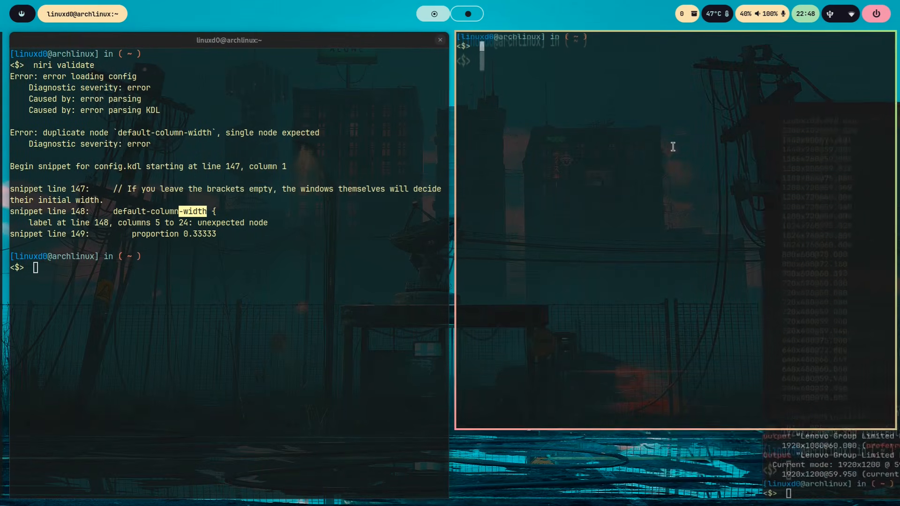
pyautogui.press('super+period')
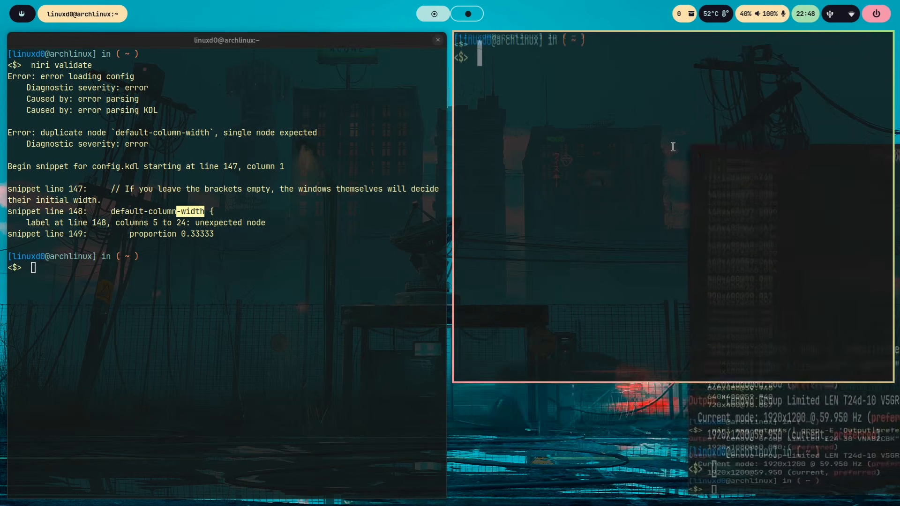
pyautogui.press('super+q')
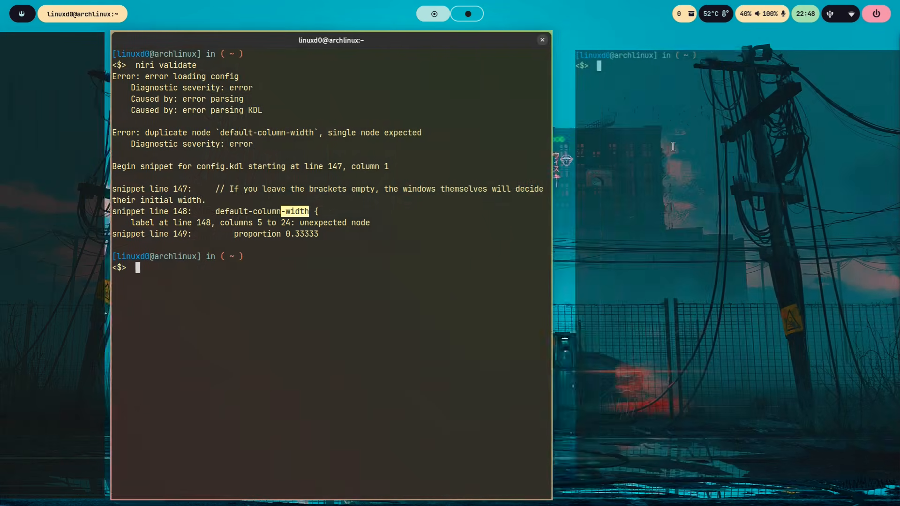
pyautogui.press('super+Page_Down')
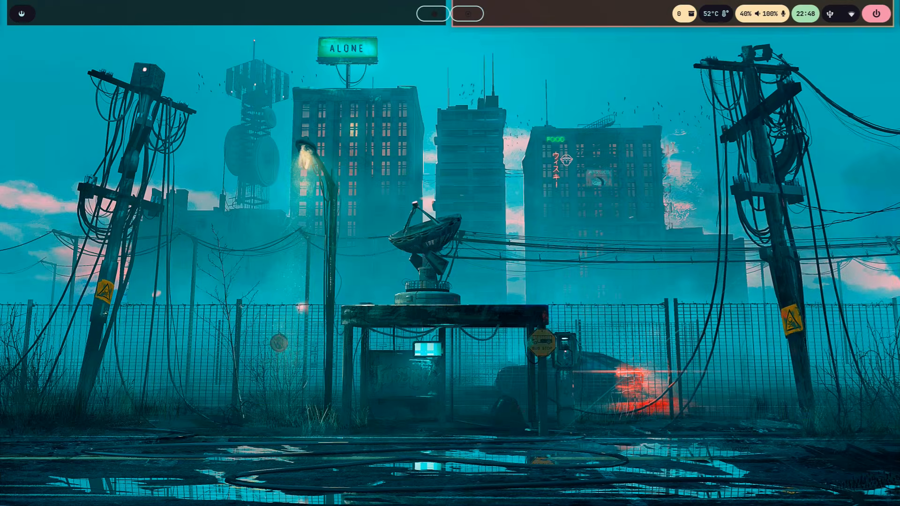
pyautogui.press('super+Page_Up')
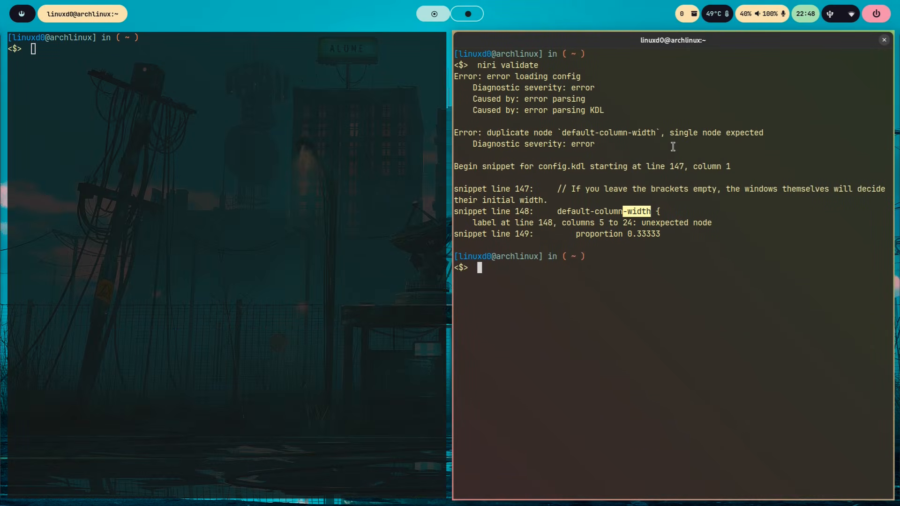
pyautogui.click(229, 151)
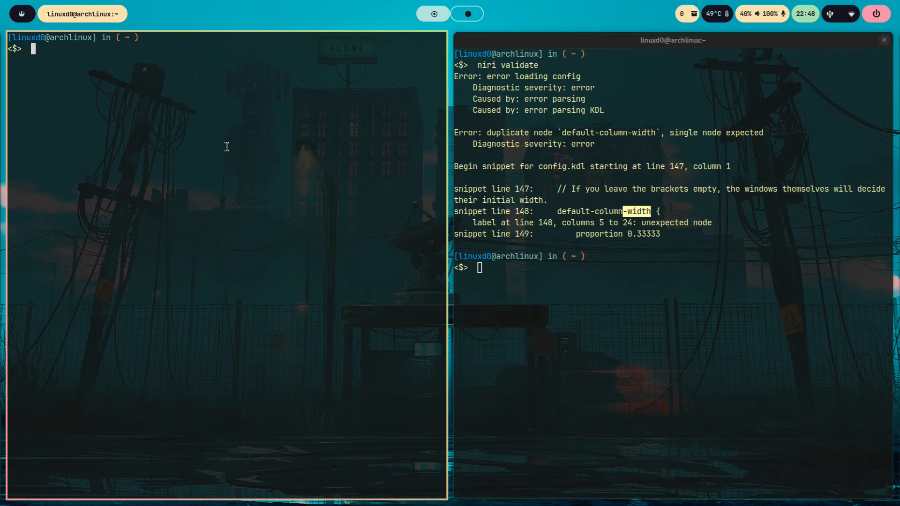
pyautogui.press('super+Right')
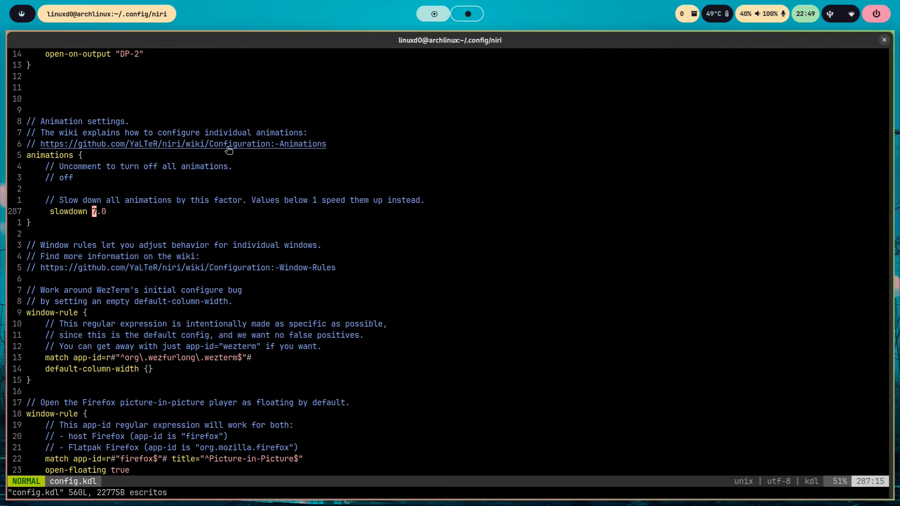
# - Replace the animations slowdown factor with 2.2 and save config.kdl
pyautogui.press('i')
pyautogui.press('Delete')
pyautogui.press('Delete')
pyautogui.press('Delete')
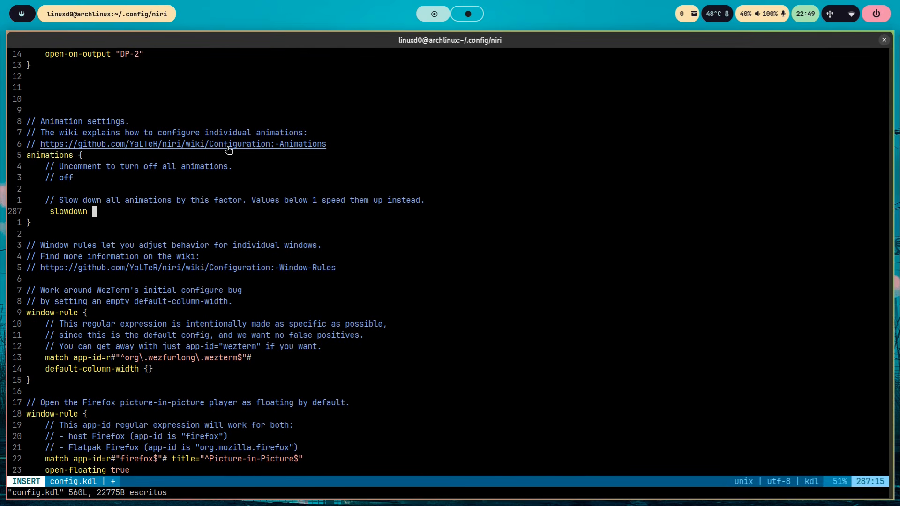
pyautogui.write('2.2')
pyautogui.press('Escape')
pyautogui.write(':w')
pyautogui.press('Return')
# - Move focus back and forth between the editor and the neighbouring terminal to preview the animation speed
pyautogui.press('super+Right')
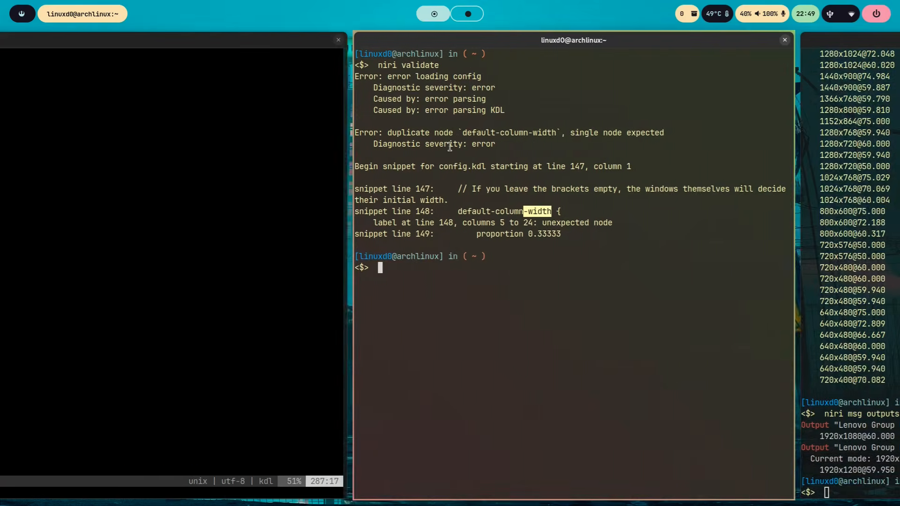
pyautogui.press('super+Left')
pyautogui.press('super+Right')
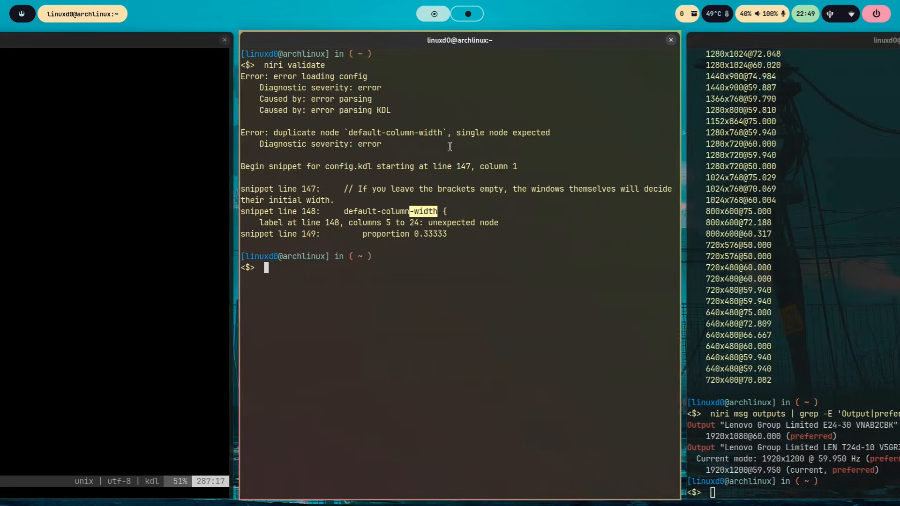
pyautogui.press('super+Left')
pyautogui.press('super+Right')
pyautogui.press('super+Left')
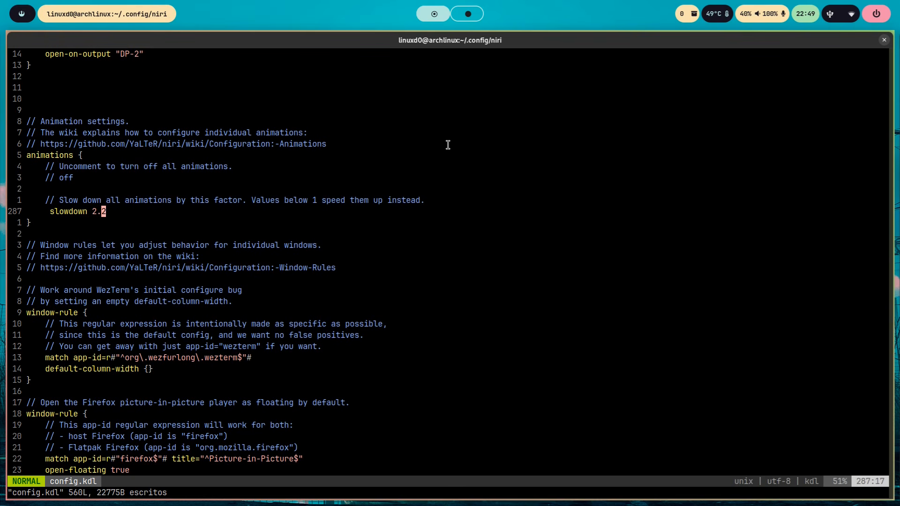
# - Paste the individual animation blocks, including workspace-switch through screenshot-ui-open, below the slowdown line and go back up to the window-close block
pyautogui.press('o')
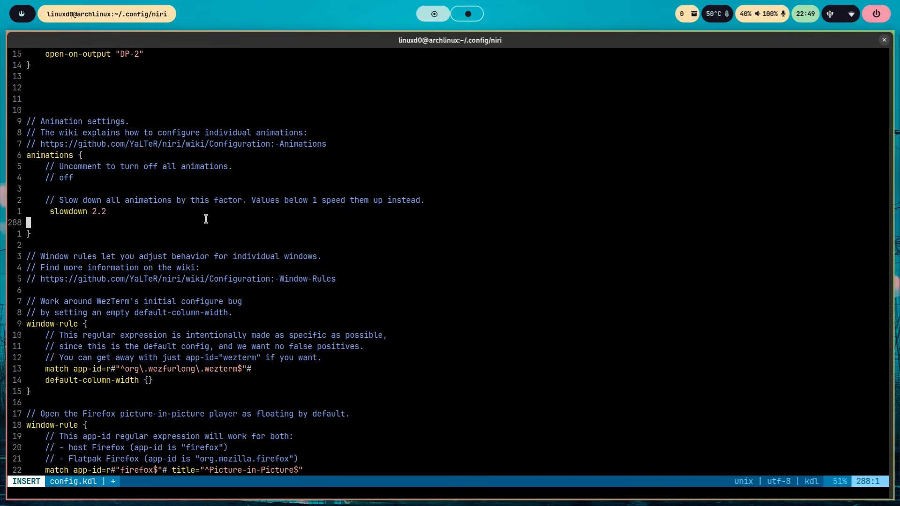
pyautogui.hotkey('ctrl', 'shift', 'v')
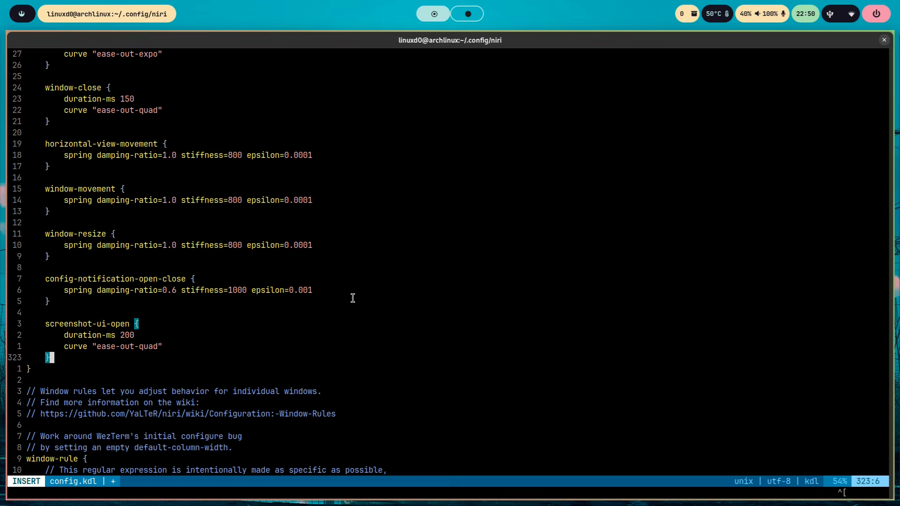
pyautogui.press('Escape')
pyautogui.press('8')
pyautogui.press('k')
pyautogui.press('1')
pyautogui.press('9')
pyautogui.press('k')
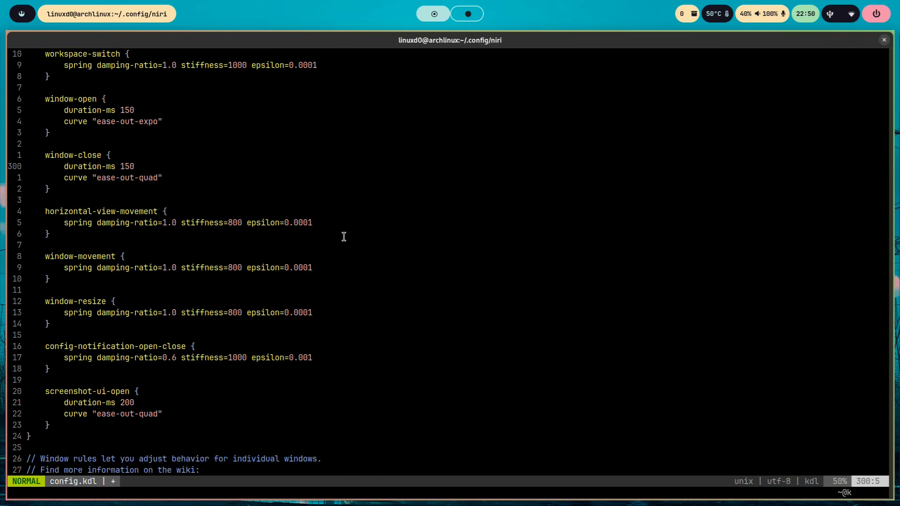
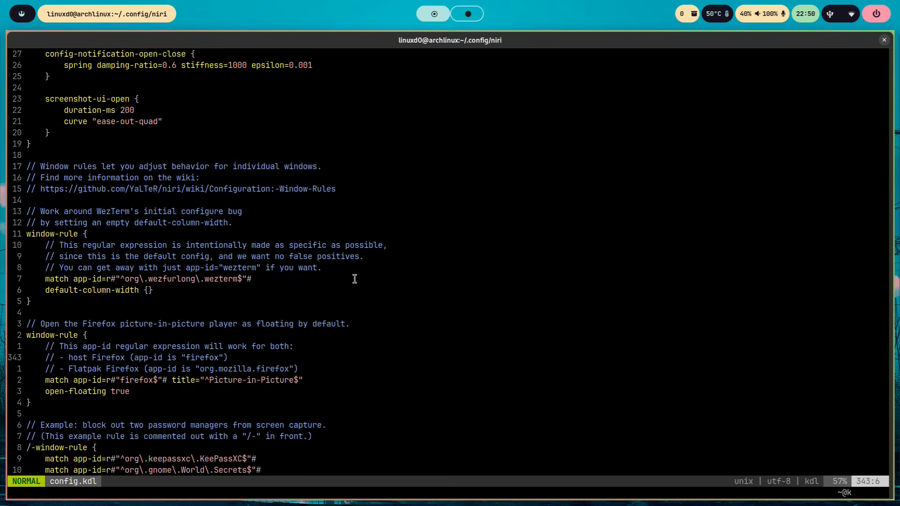
# - Examine the window-rule section of config.kdl, including the WezTerm workaround and the Firefox picture-in-picture rule
pyautogui.scroll(-2, 355, 279)
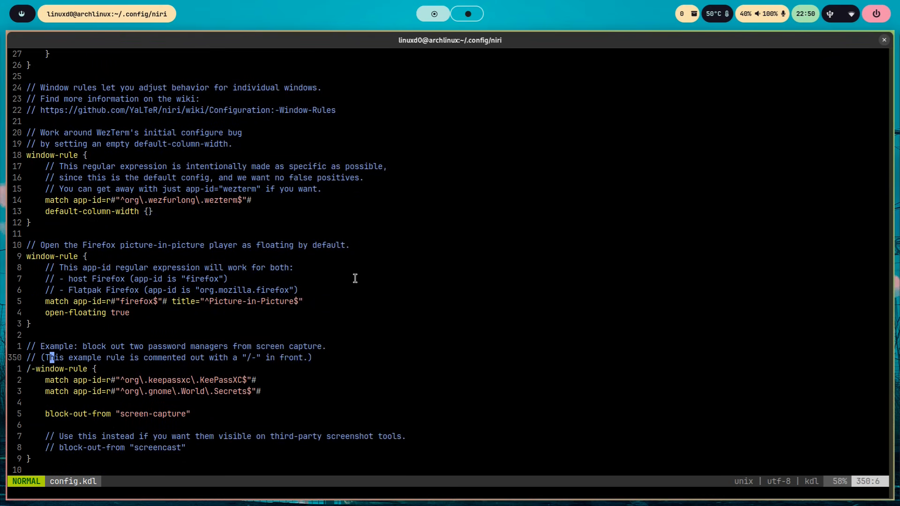
pyautogui.moveTo(105, 84); pyautogui.dragTo(41, 86)
pyautogui.click(254, 129)
pyautogui.scroll(-3, 255, 247)
pyautogui.scroll(-1, 254, 247)
pyautogui.scroll(2, 253, 247)
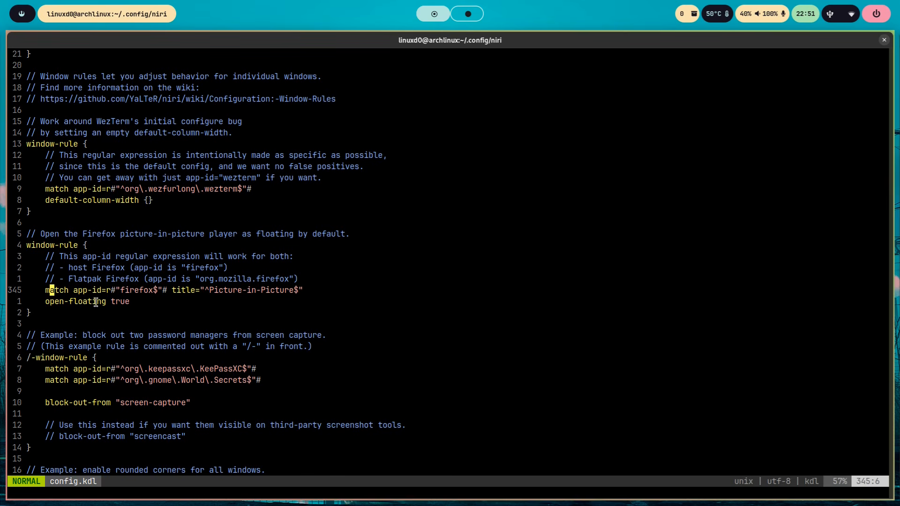
# - Switch the neighbouring niri validate terminal to floating, move it further right, and return it to the tiling layout
pyautogui.press('super+Right')
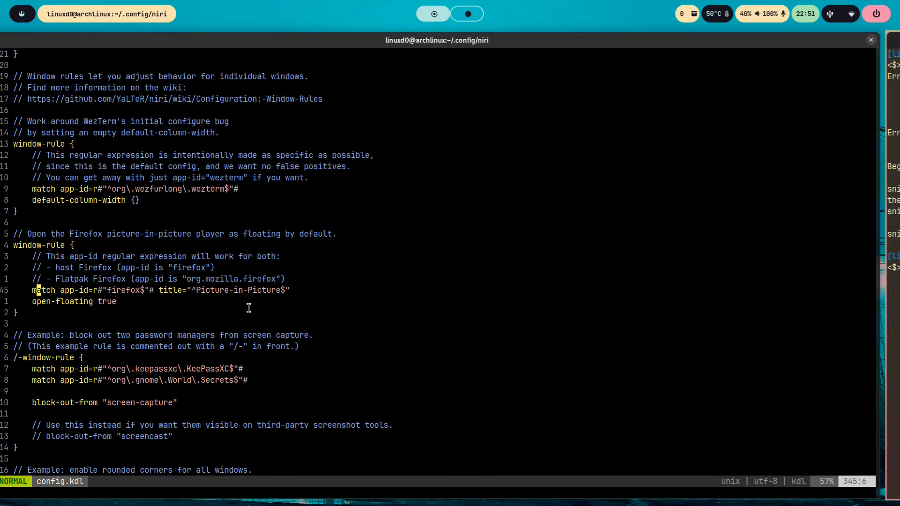
pyautogui.press('super+Right')
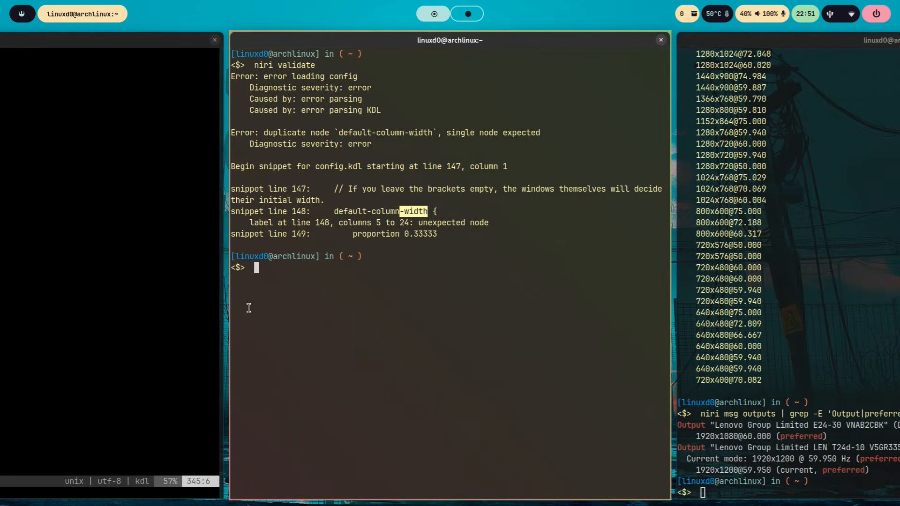
pyautogui.press('super+v')
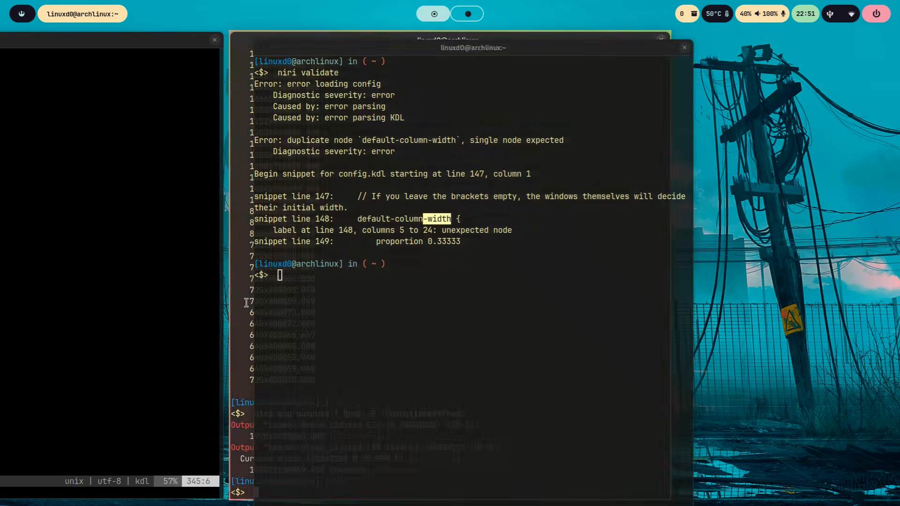
pyautogui.moveTo(446, 275); pyautogui.dragTo(549, 299)
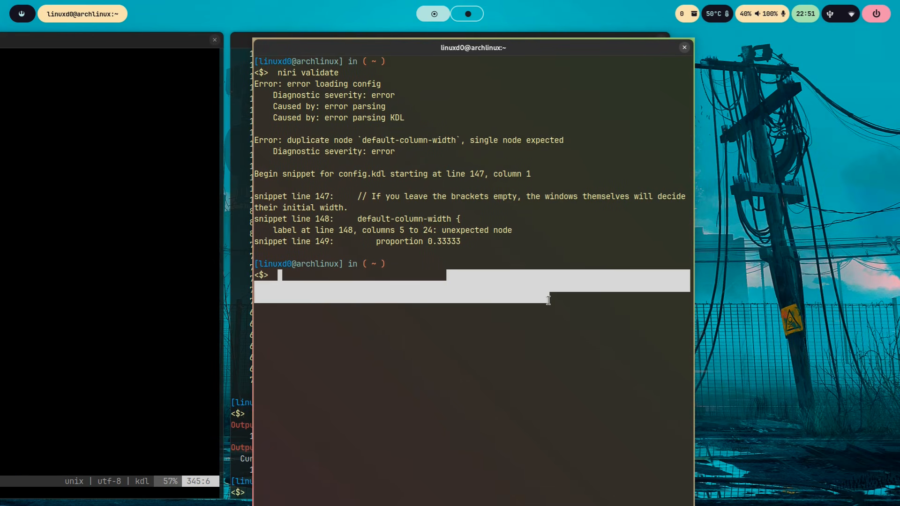
pyautogui.moveTo(593, 87); pyautogui.dragTo(686, 77)
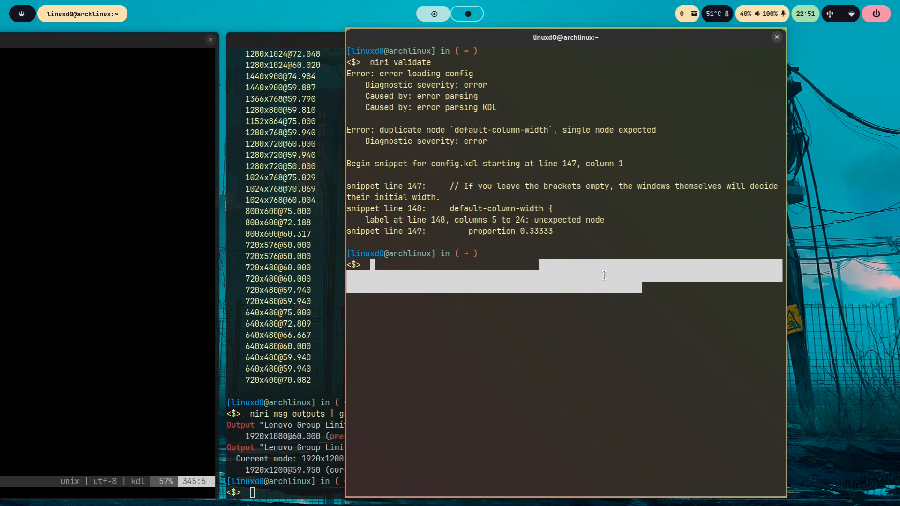
pyautogui.press('super+v')
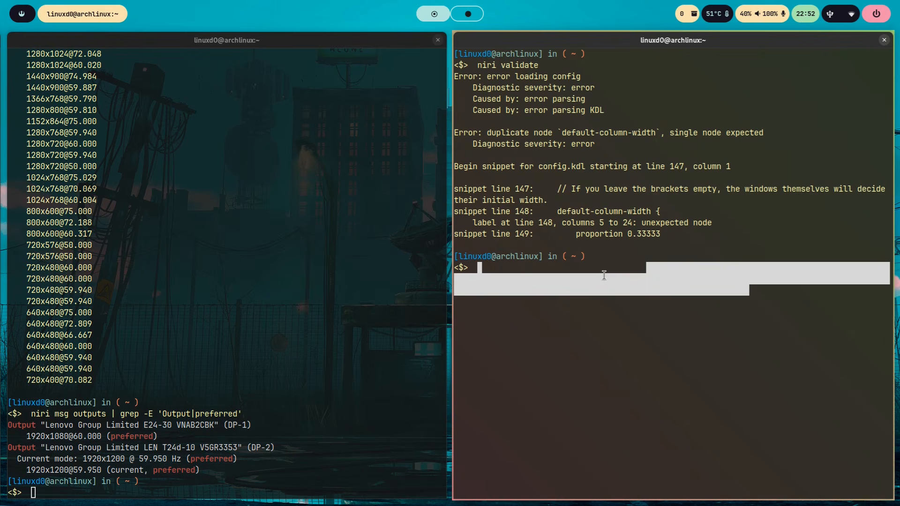
# - Return to config.kdl and uncomment the password-manager window-rule by removing its "/-" prefix
pyautogui.press('super+Left')
pyautogui.press('super+Left')
pyautogui.press('Down')
pyautogui.press('Down')
pyautogui.press('Down')
pyautogui.press('Down')
pyautogui.press('Down')
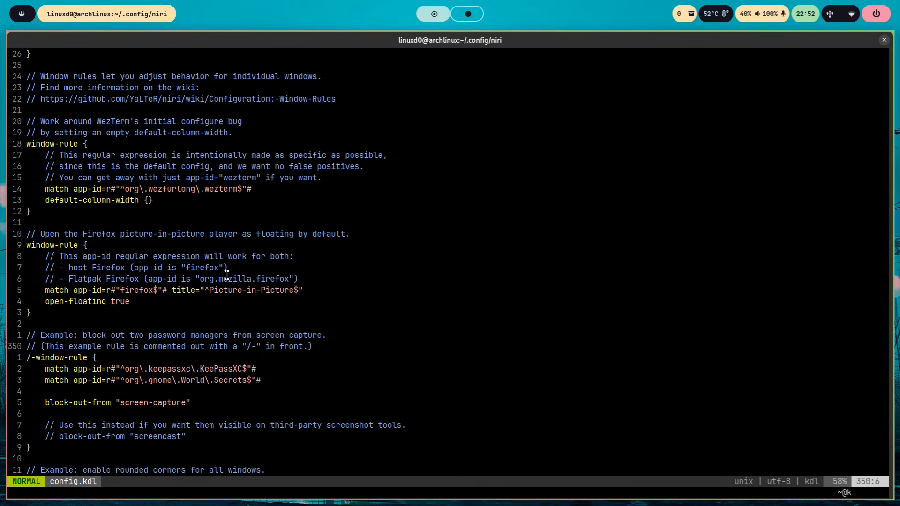
pyautogui.press('Down')
pyautogui.press('Left')
pyautogui.press('Left')
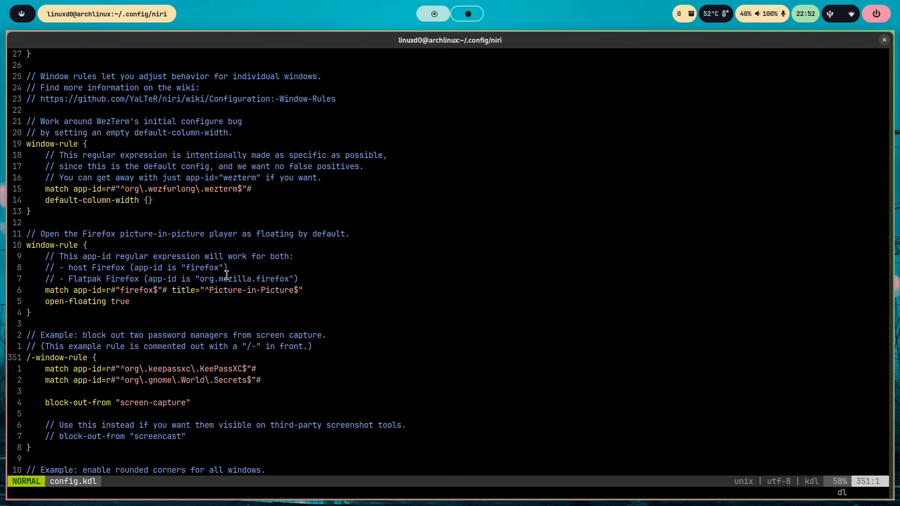
pyautogui.press('x')
pyautogui.press('x')
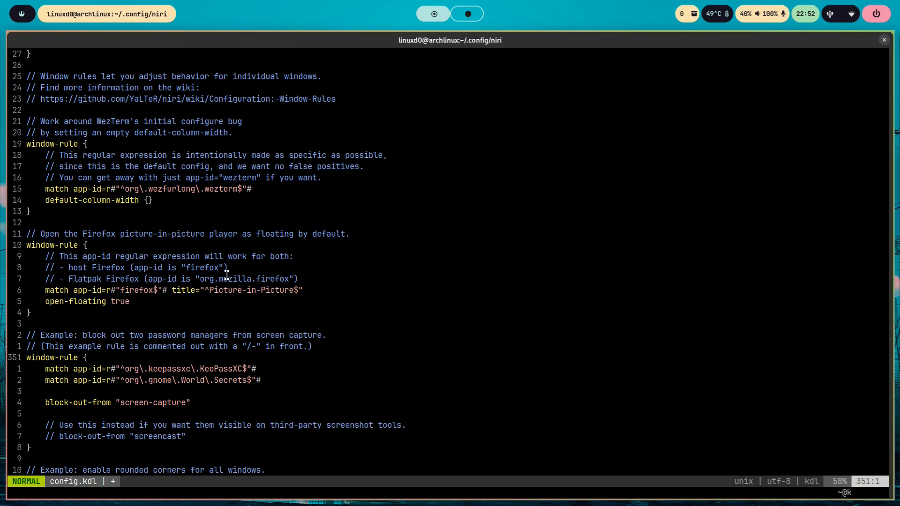
# - Examine the block-out-from "screen-capture" line and the KeePassXC and GNOME Secrets match lines in the password-manager rule
pyautogui.press('Down')
pyautogui.press('Down')
pyautogui.press('Down')
pyautogui.press('Down')
pyautogui.moveTo(199, 357); pyautogui.dragTo(39, 357)
pyautogui.click(243, 321)
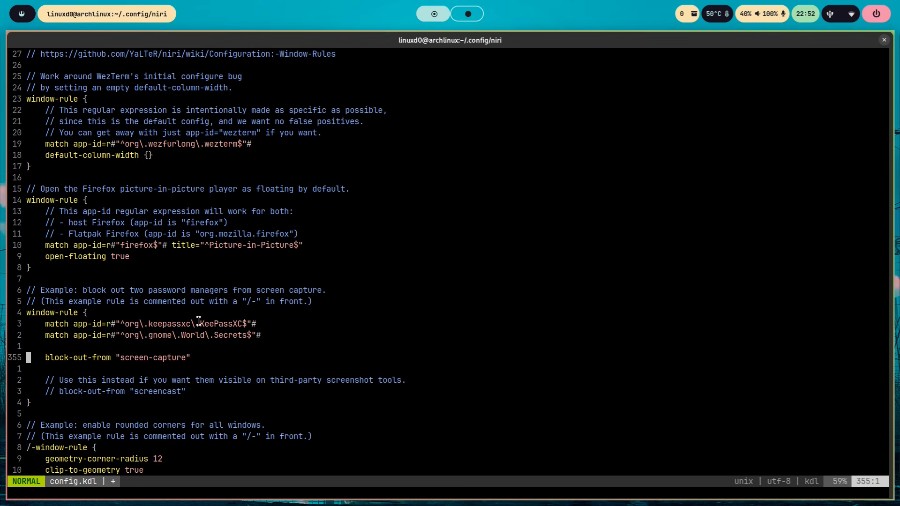
pyautogui.moveTo(199, 323); pyautogui.dragTo(243, 324)
pyautogui.click(256, 339)
# - Enable the rounded-corners window-rule with a geometry-corner-radius of 8 and save config.kdl
pyautogui.press('Down')
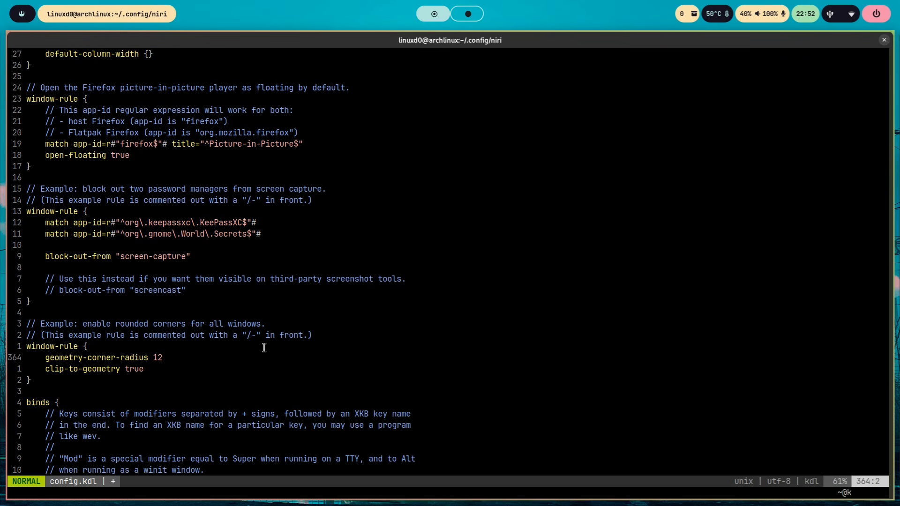
pyautogui.press('Right')
pyautogui.hotkey('shift', 'a')
pyautogui.press('BackSpace')
pyautogui.press('BackSpace')
pyautogui.press('BackSpace')
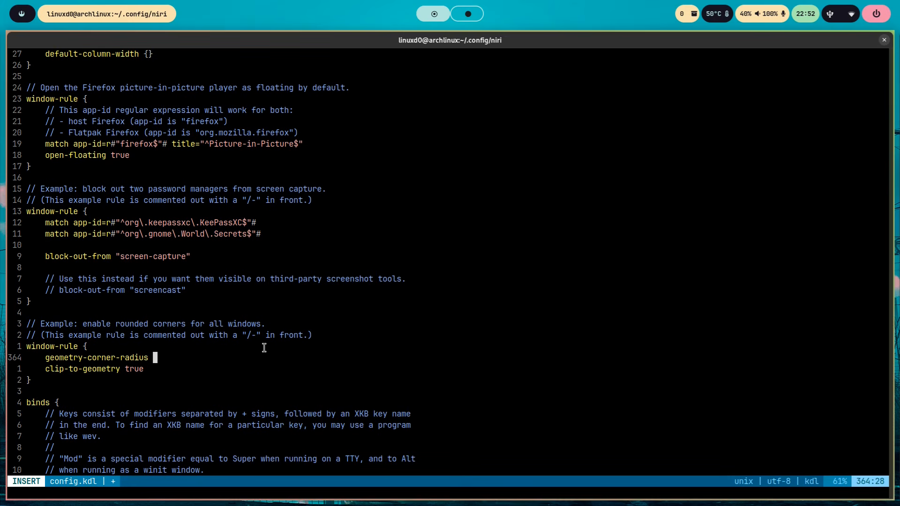
pyautogui.write('8')
pyautogui.press('Down')
pyautogui.press('Down')
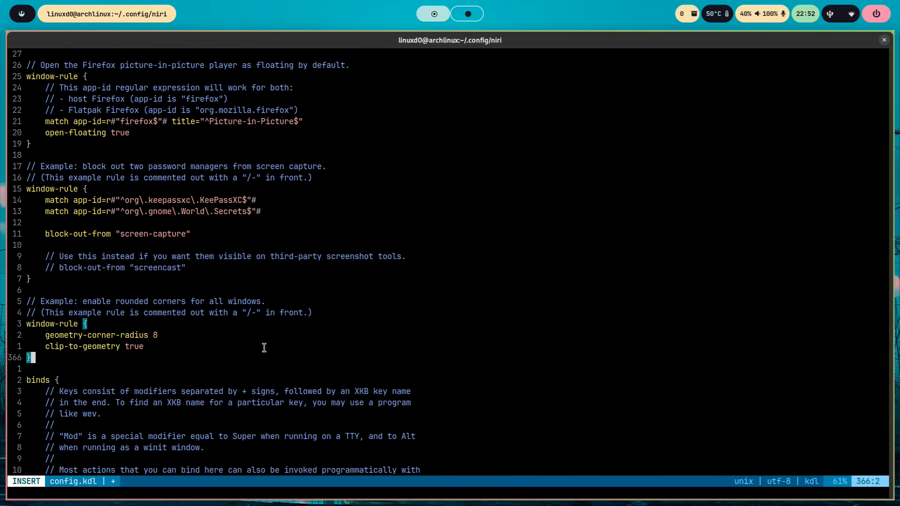
pyautogui.press('Escape')
pyautogui.write(':w')
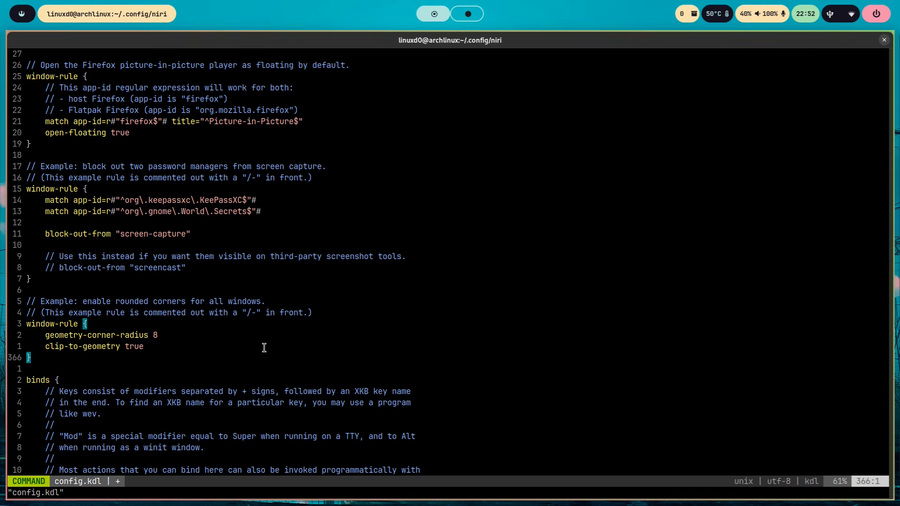
pyautogui.press('Return')
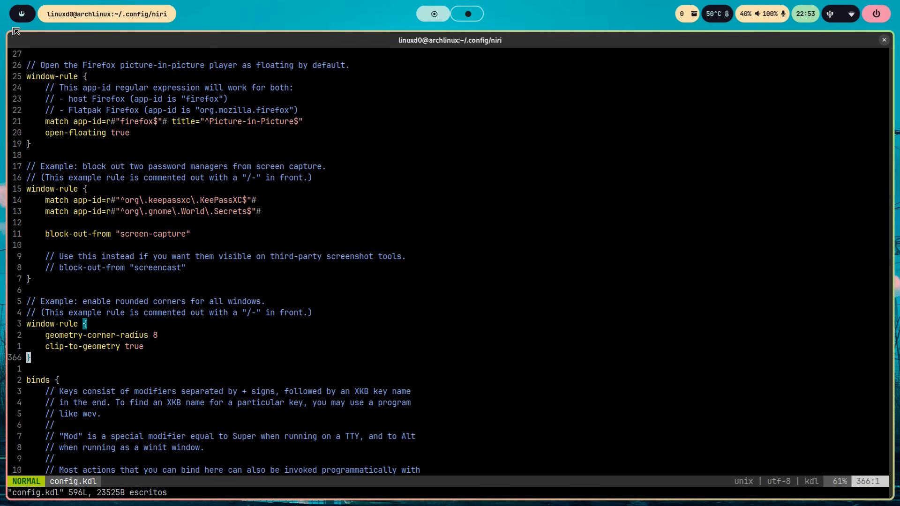
pyautogui.moveTo(0, 297)
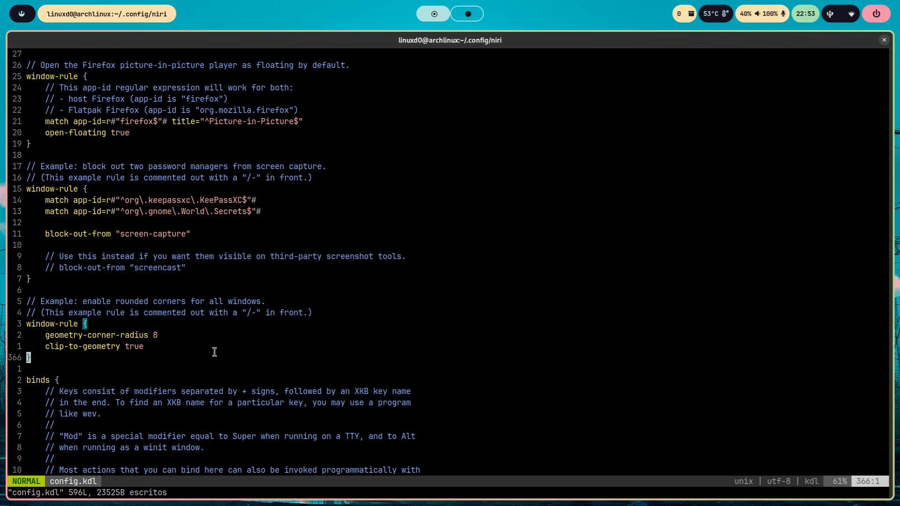
# - Paste a window-rule above the binds section matching app-id "firefox", with open-on-workspace "browser" commented out and open-maximized true
pyautogui.press('o')
pyautogui.press('Escape')
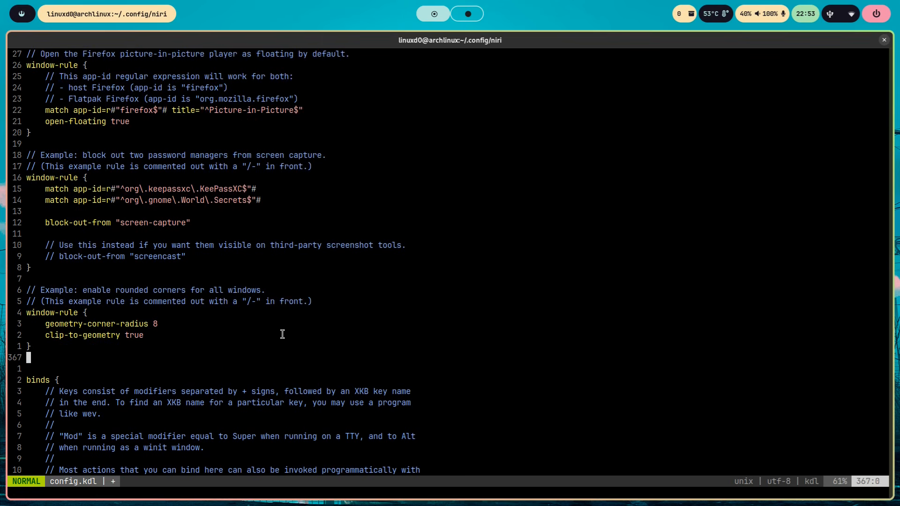
pyautogui.press('o')
pyautogui.press('Escape')
pyautogui.press('i')
pyautogui.write('// Open Firefox maximized and on the "browser" workspace window-rule {     match app-id="firefox"     //open-on-workspace "browser"     open-maximized true }')
pyautogui.press('Escape')
pyautogui.press('k')
pyautogui.press('k')
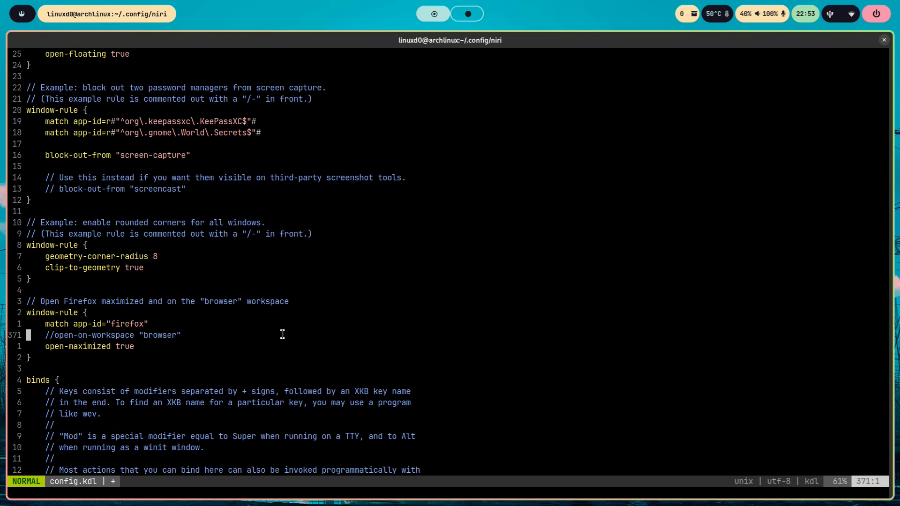
pyautogui.press('k')
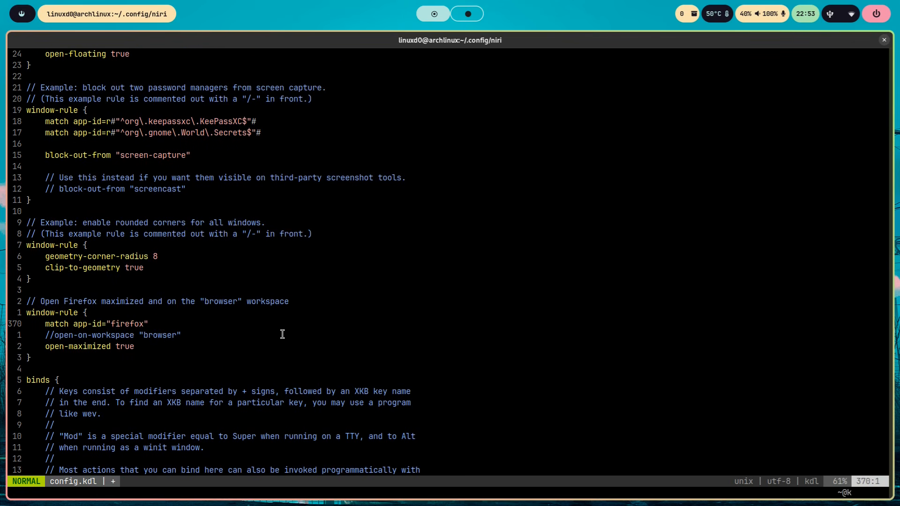
# - Uncomment the open-on-workspace "browser" line in the Firefox rule and comment it out again with //
pyautogui.press('Down')
pyautogui.press('Right')
pyautogui.press('Right')
pyautogui.press('Right')
pyautogui.press('Right')
pyautogui.press('x')
pyautogui.press('x')
pyautogui.press('x')
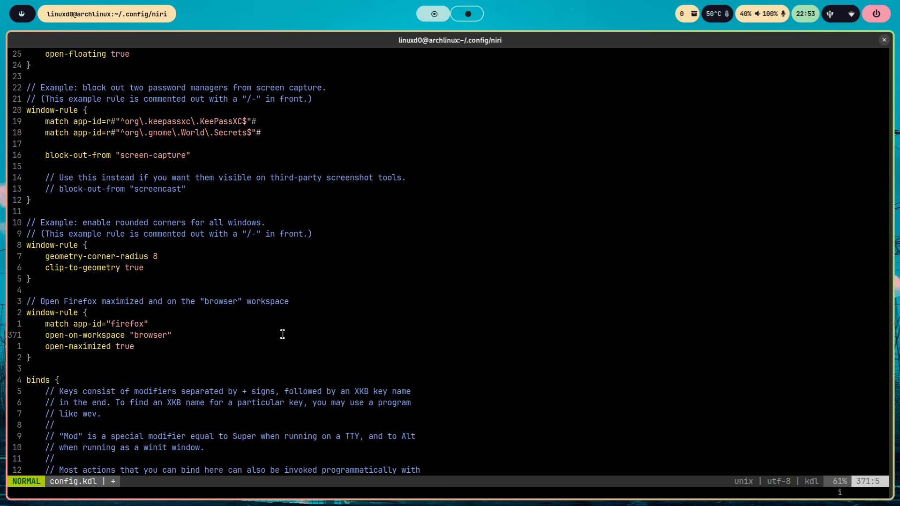
pyautogui.write('i//')
pyautogui.press('Escape')
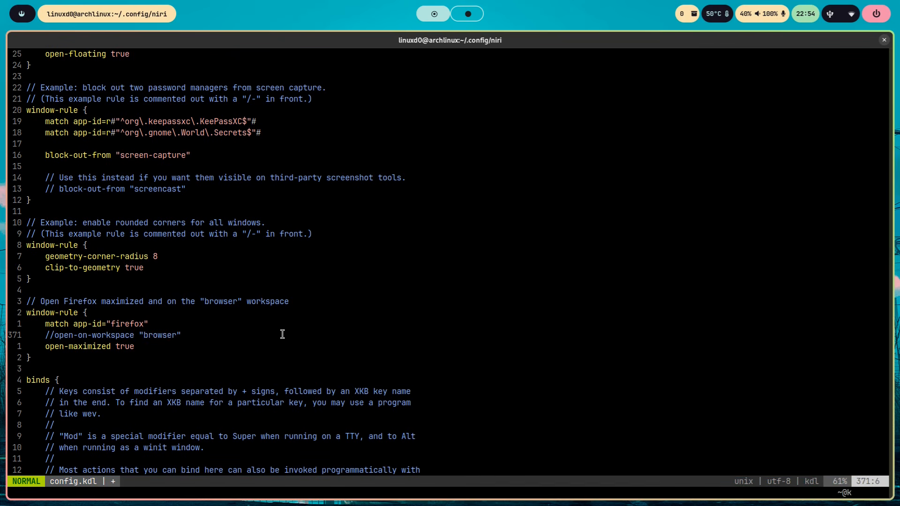
# - Save config.kdl, and launch and close Firefox to test the open-maximized rule
pyautogui.press('j')
pyautogui.press('h')
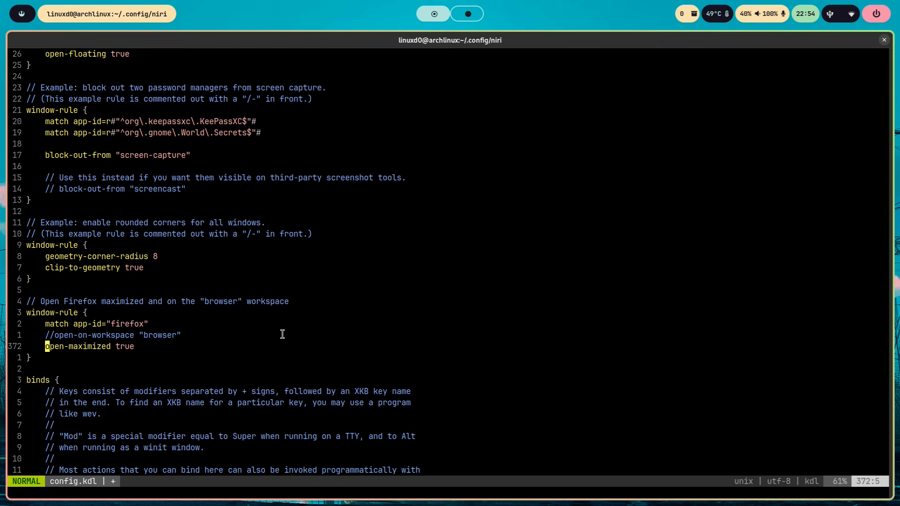
pyautogui.write(':w')
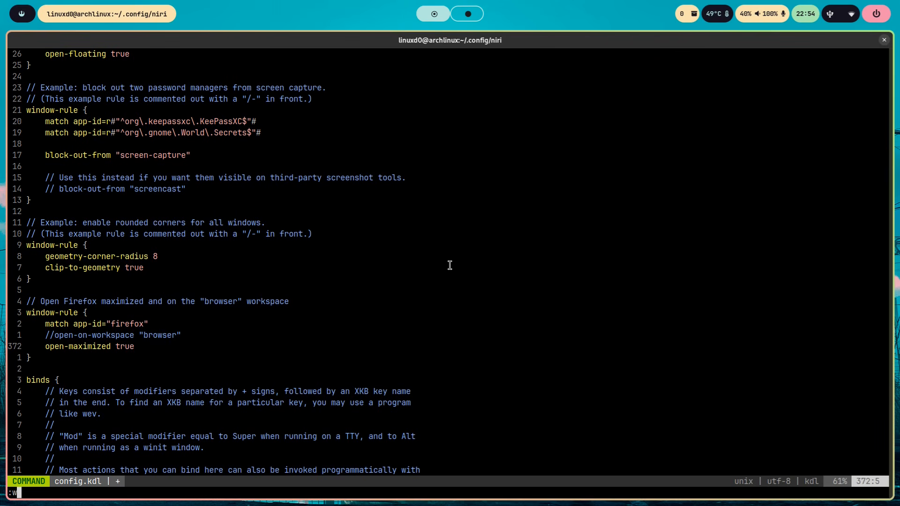
pyautogui.press('Return')
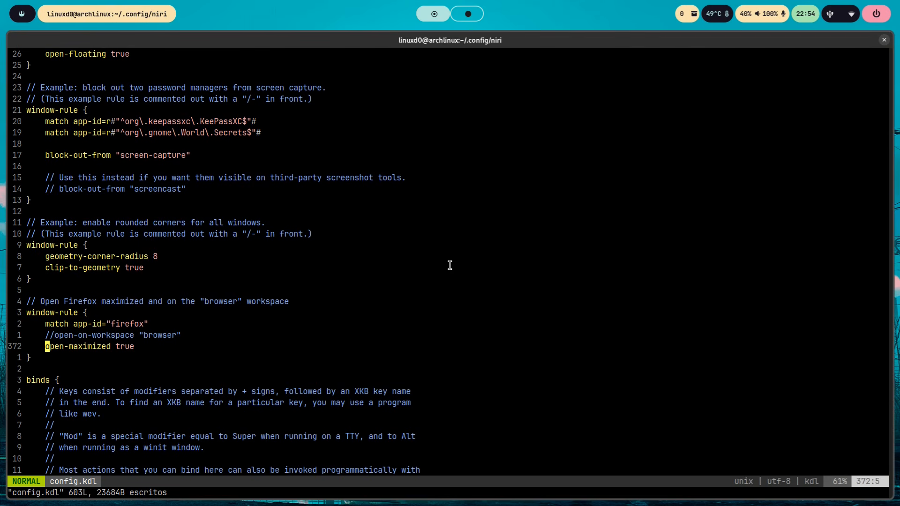
pyautogui.press('super+b')
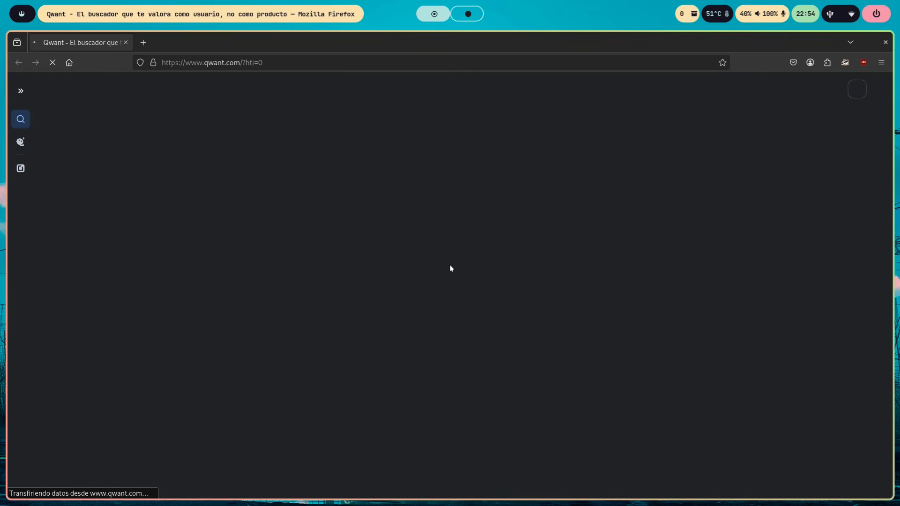
pyautogui.press('super+q')
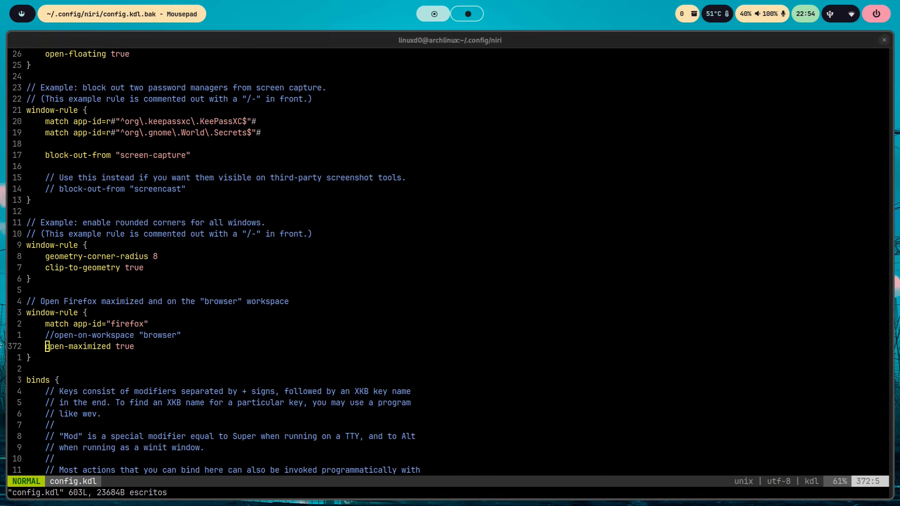
# - Add three blank lines above the binds section, and show and dismiss niri's Important Hotkeys overlay
pyautogui.scroll(-2, 277, 312)
pyautogui.scroll(1, 270, 303)
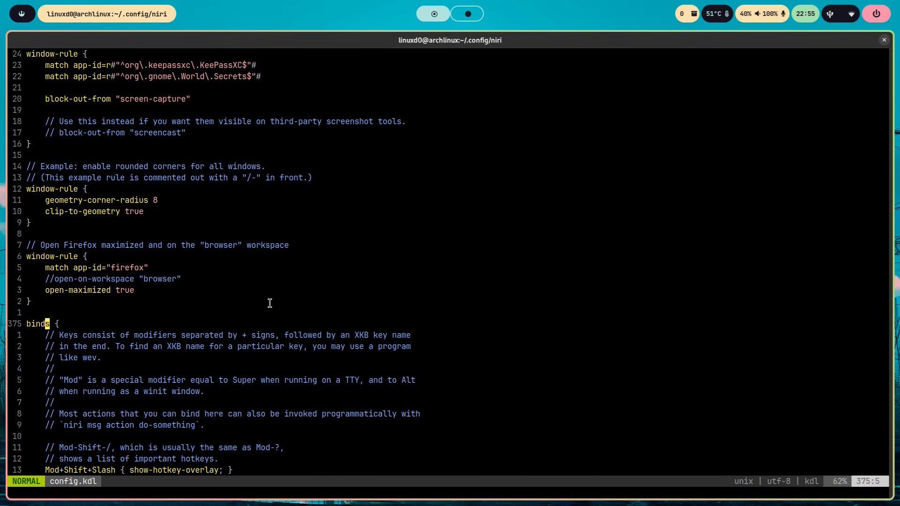
pyautogui.press('Up')
pyautogui.press('Up')
pyautogui.press('Up')
pyautogui.press('Down')
pyautogui.press('Down')
pyautogui.press('o')
pyautogui.press('Return')
pyautogui.press('Return')
pyautogui.press('Escape')
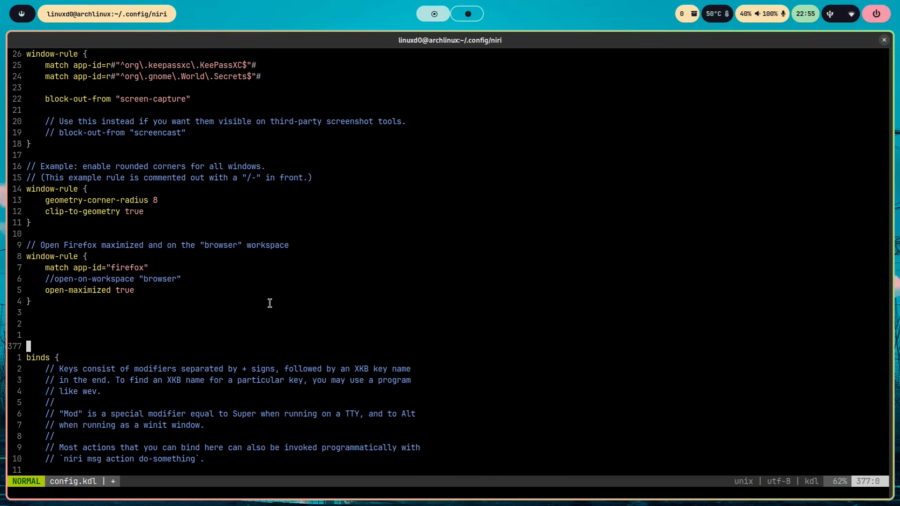
pyautogui.press('Up')
pyautogui.press('Up')
pyautogui.press('super+shift+slash')
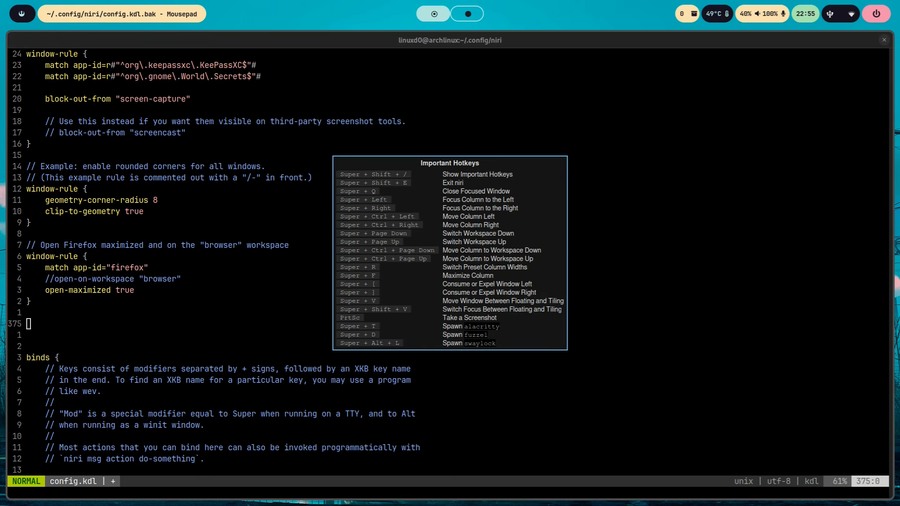
pyautogui.press('Escape')
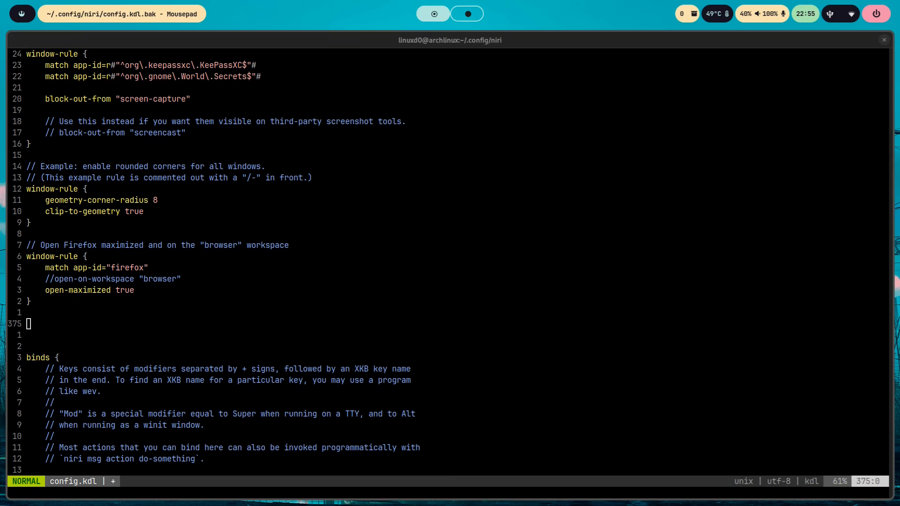
# - Paste the "Prevent hotkeys screen at startup" comment and a hotkey-overlay block with skip-at-startup above the binds section
pyautogui.press('i')
pyautogui.click(161, 319)
pyautogui.press('i')
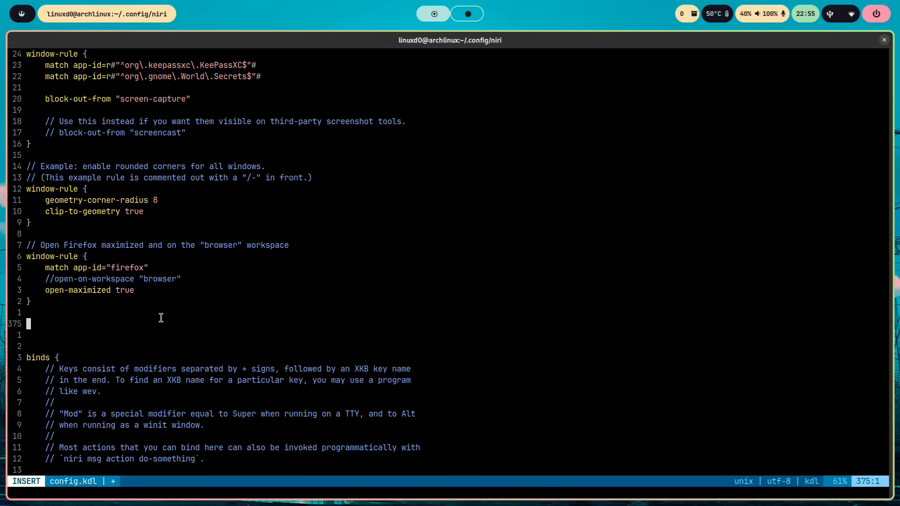
pyautogui.write('// Prevent hotkeys screen at startup hotkey-overlay {     skip-at-startup }')
pyautogui.moveTo(45, 336); pyautogui.dragTo(115, 336)
pyautogui.click(136, 337)
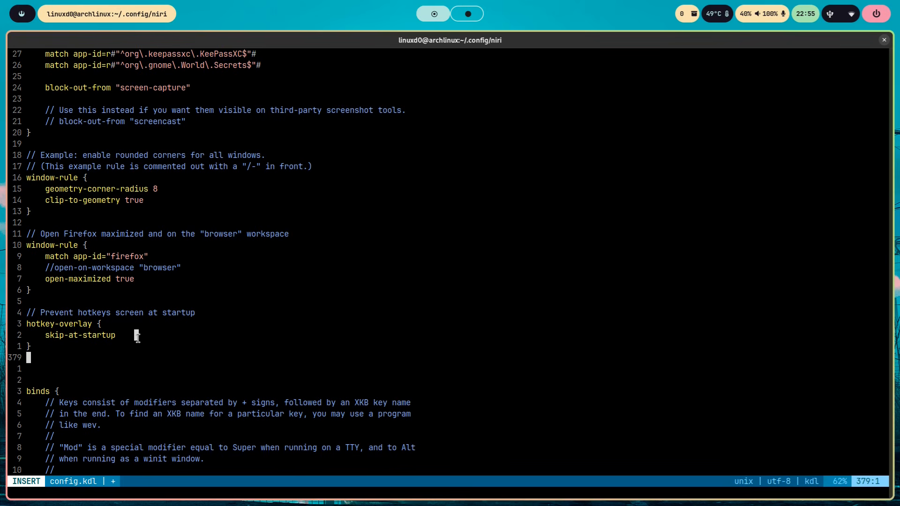
pyautogui.press('Escape')
pyautogui.press('d')
pyautogui.press('l')
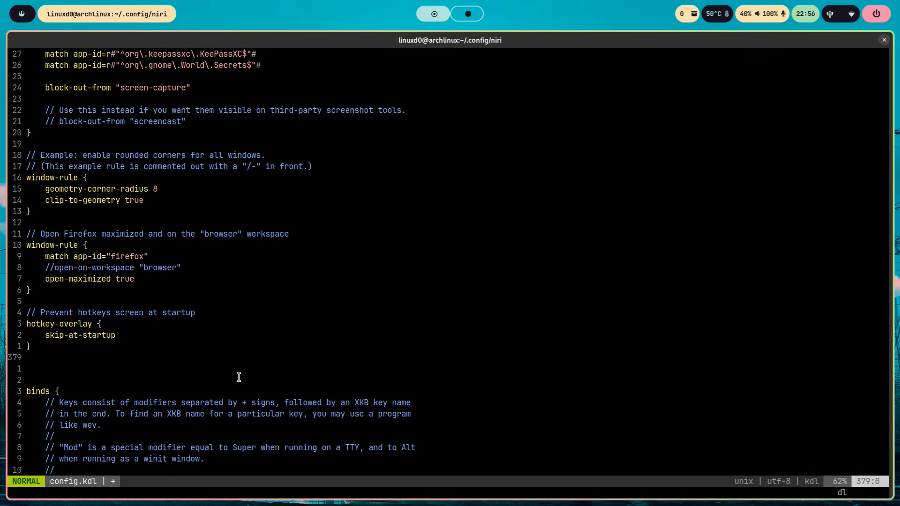
# - Delete the two surplus blank lines directly above the binds section
pyautogui.press('j')
pyautogui.press('j')
pyautogui.press('j')
pyautogui.press('j')
pyautogui.press('j')
pyautogui.press('j')
pyautogui.press('j')
pyautogui.press('j')
pyautogui.press('j')
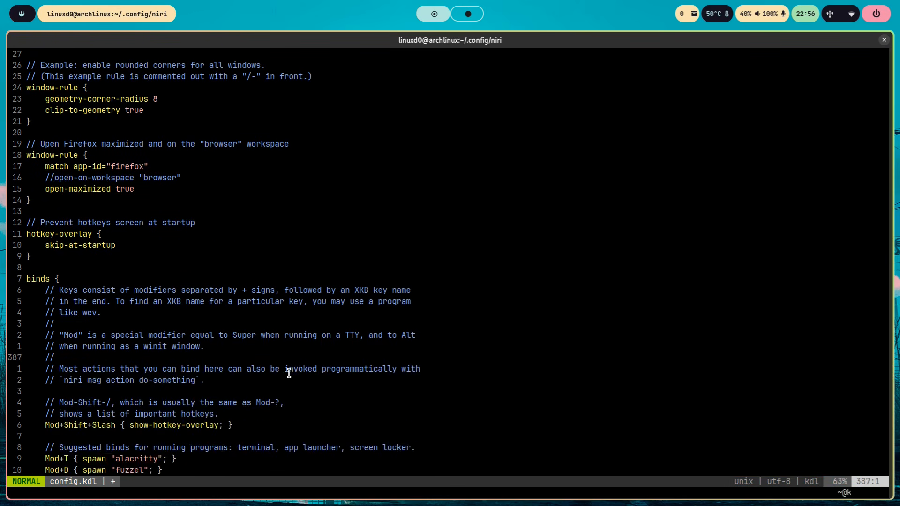
# - Examine the opening comments of the binds section, especially the explanation of the "Mod" modifier
pyautogui.doubleClick(35, 267)
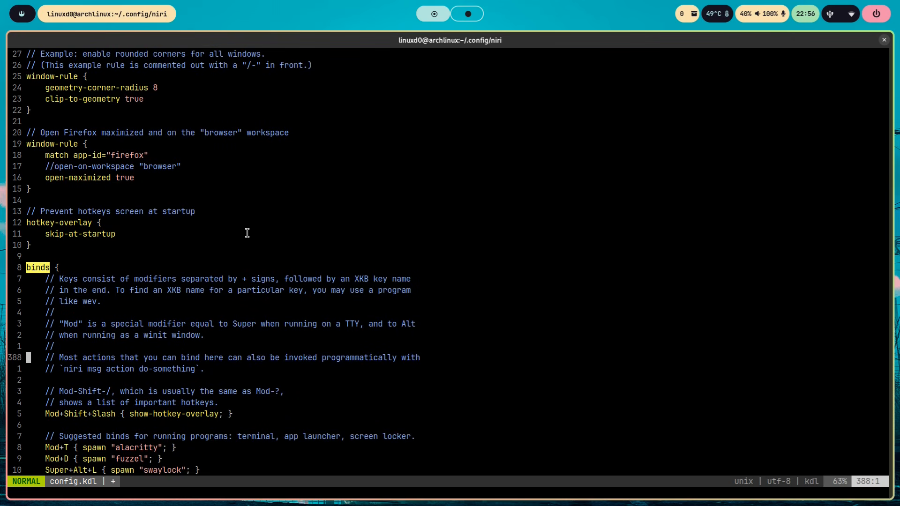
pyautogui.doubleClick(72, 324)
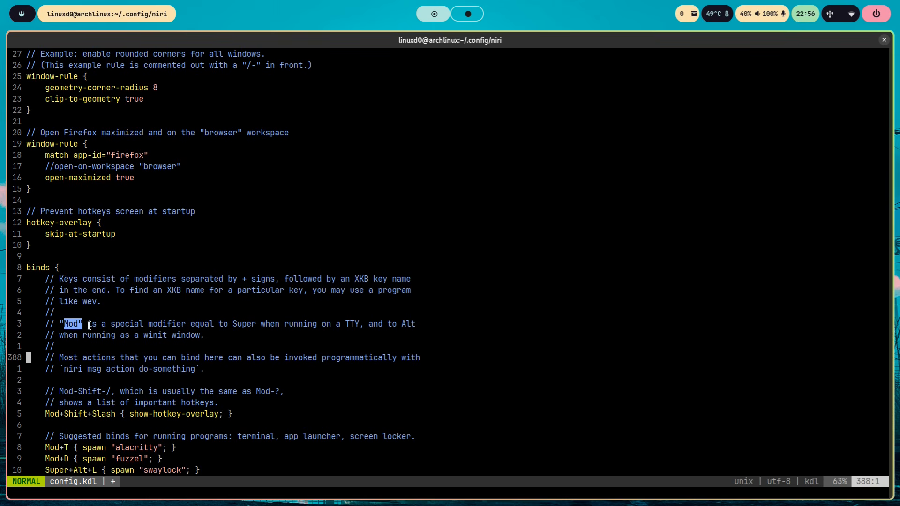
pyautogui.click(447, 311)
pyautogui.moveTo(214, 335); pyautogui.dragTo(10, 324)
pyautogui.scroll(-3, 438, 347)
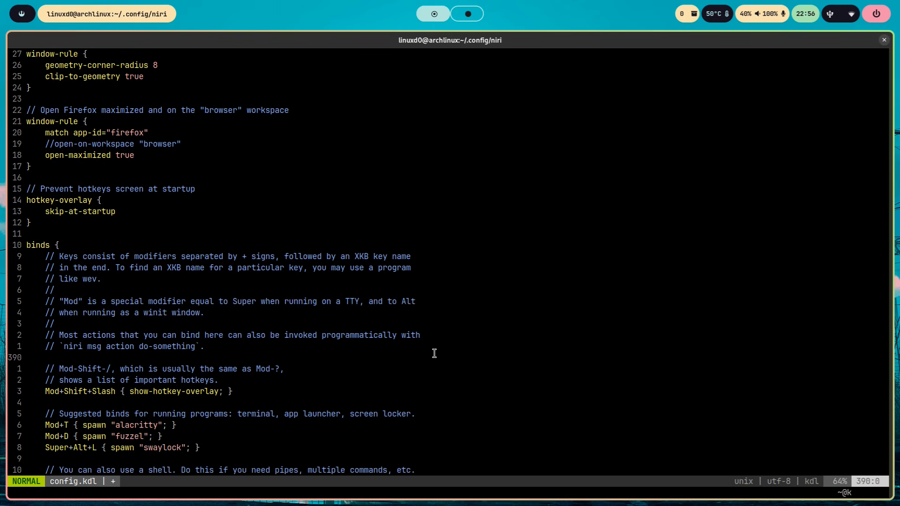
pyautogui.scroll(-2, 435, 352)
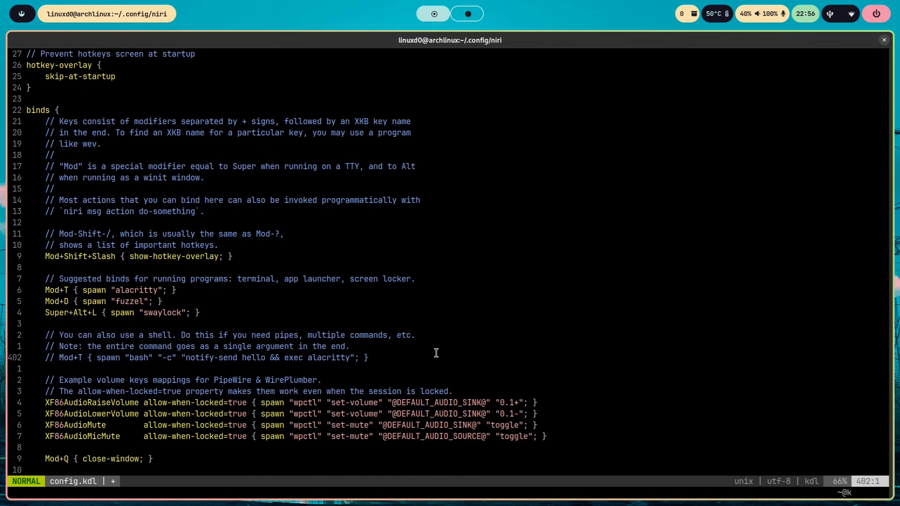
# - Examine the show-hotkey-overlay bind and the spawn action that launches alacritty in the Mod+T bind
pyautogui.moveTo(129, 245); pyautogui.dragTo(220, 245)
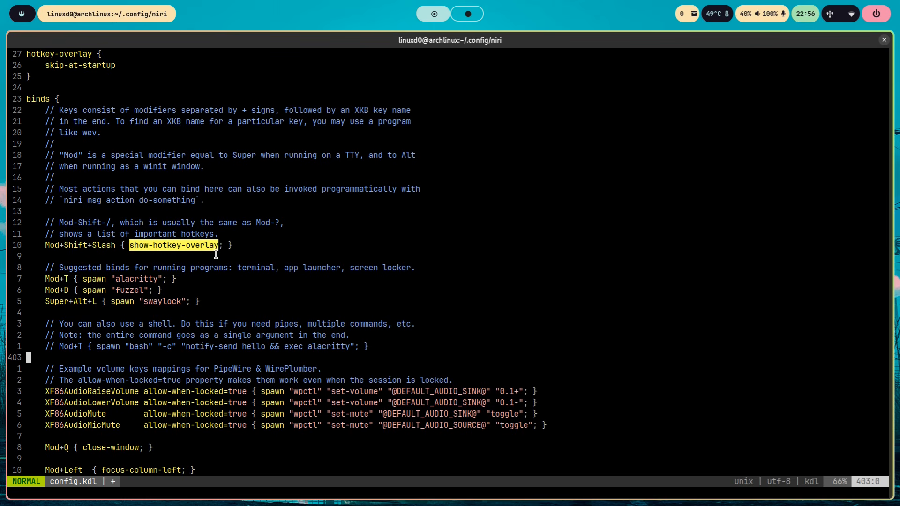
pyautogui.click(83, 278)
pyautogui.doubleClick(83, 279)
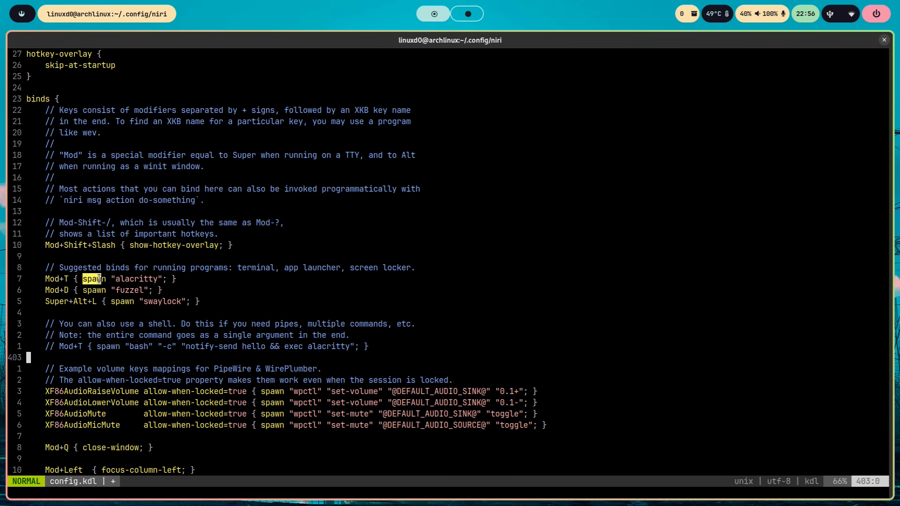
pyautogui.click(291, 278)
pyautogui.moveTo(167, 278); pyautogui.dragTo(91, 275)
pyautogui.click(238, 281)
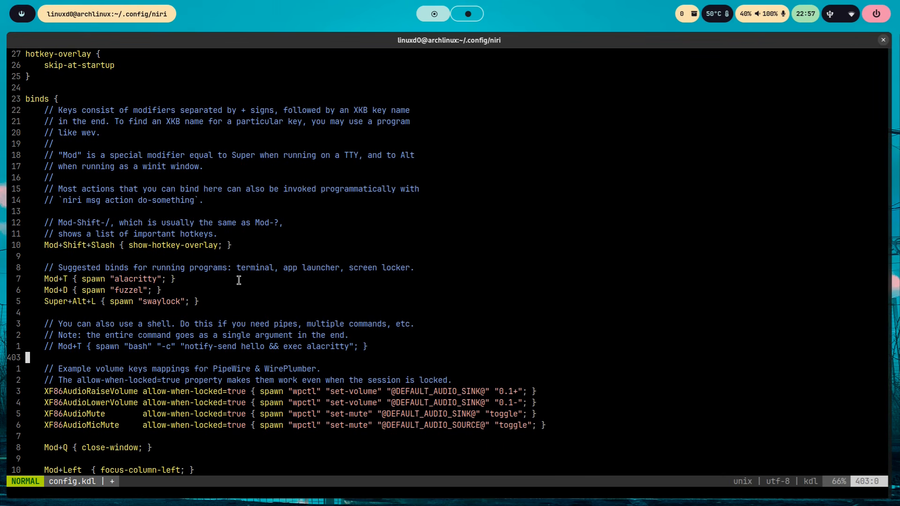
# - Test the default program binds by opening and closing an Alacritty terminal and opening and dismissing the fuzzel launcher
pyautogui.press('super+t')
pyautogui.press('super+q')
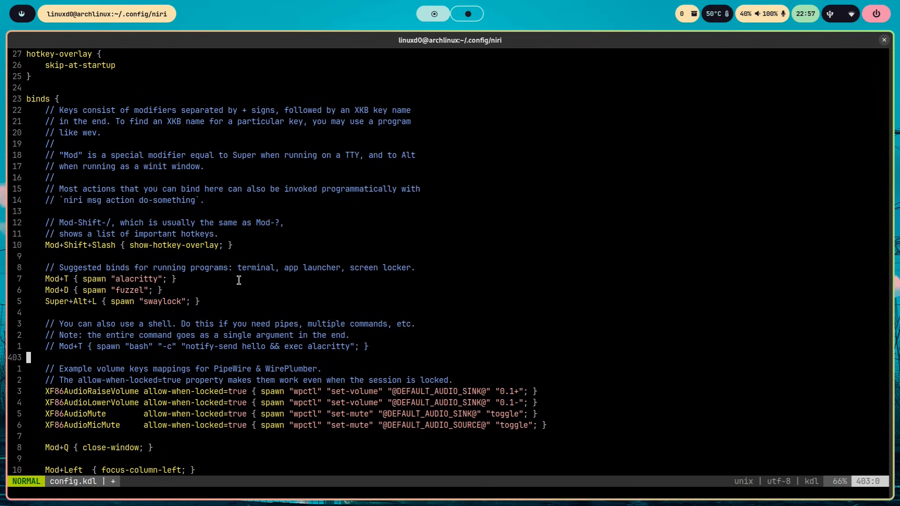
pyautogui.press('super+d')
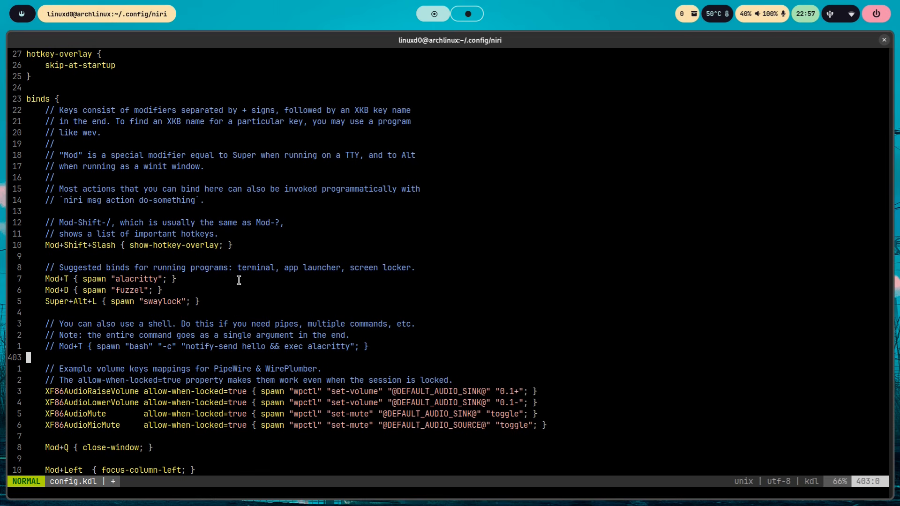
pyautogui.press('Escape')
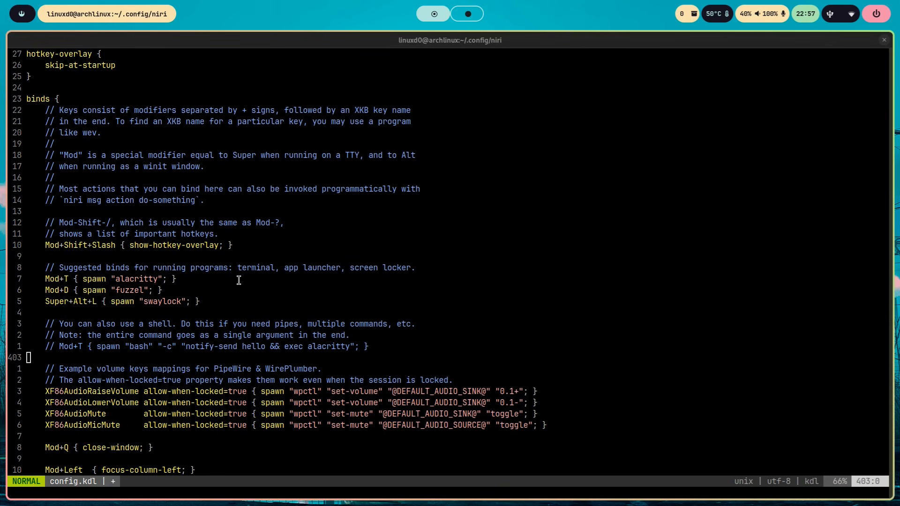
pyautogui.press('Escape')
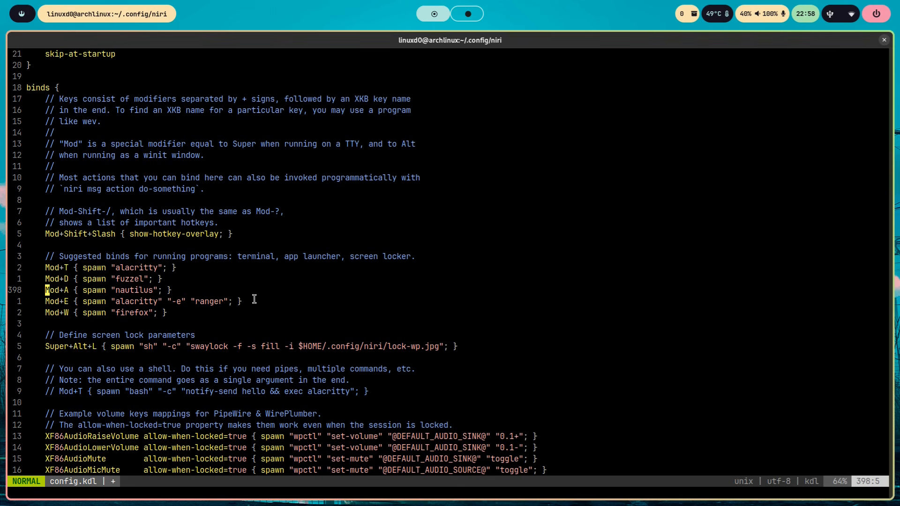
# - Save config.kdl, and launch and close Nautilus to test its Mod+A bind
pyautogui.write(':w')
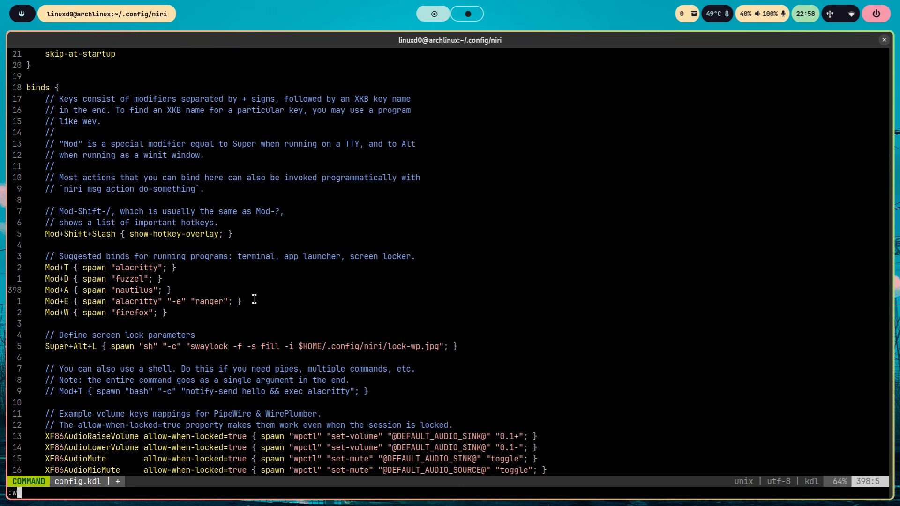
pyautogui.press('Return')
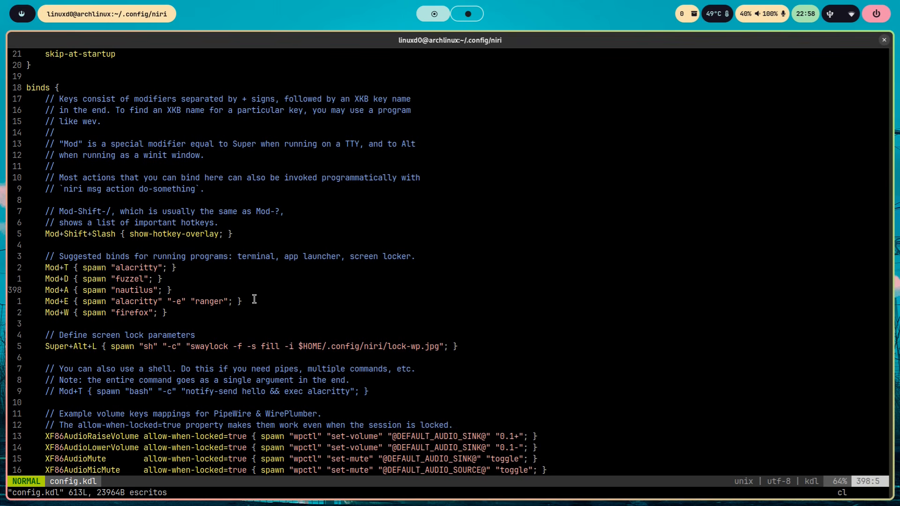
pyautogui.press('super+a')
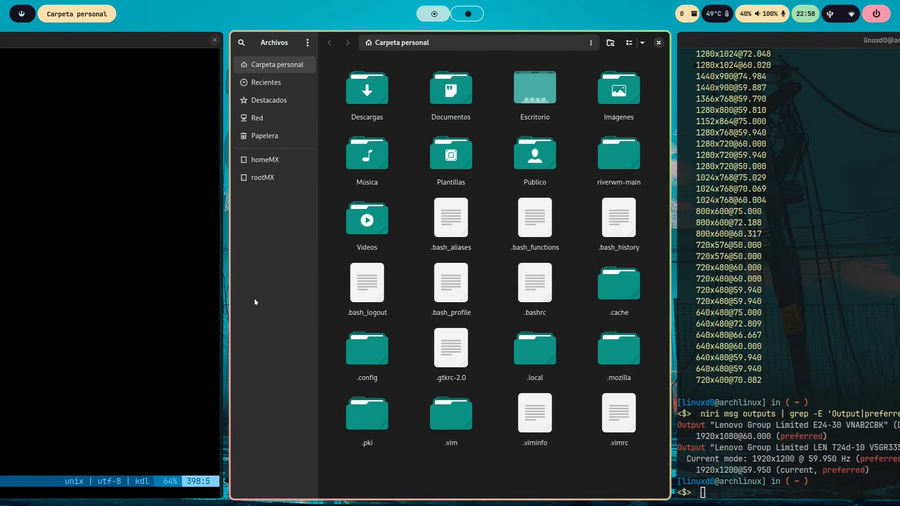
pyautogui.press('super+q')
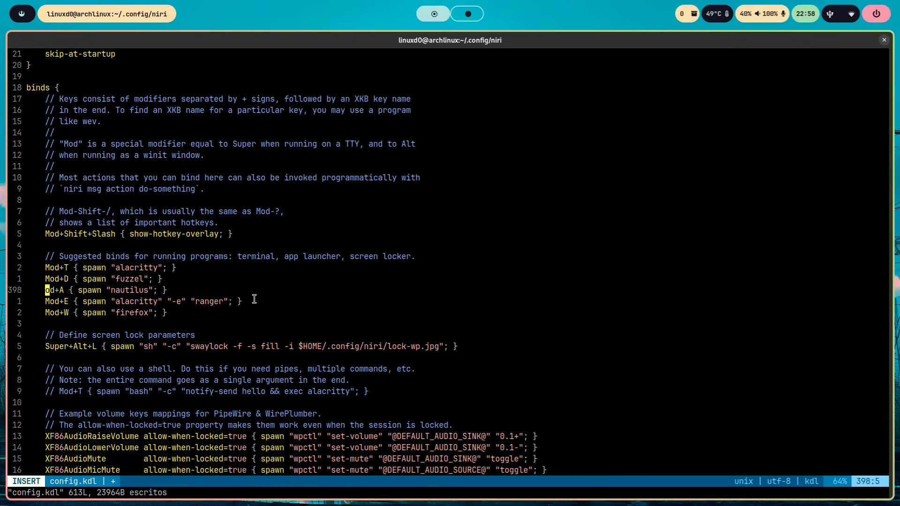
# - Return the editor to normal mode, and launch and close ranger in Alacritty to test its Mod+E bind
pyautogui.press('Down')
pyautogui.press('Escape')
pyautogui.press('super+e')
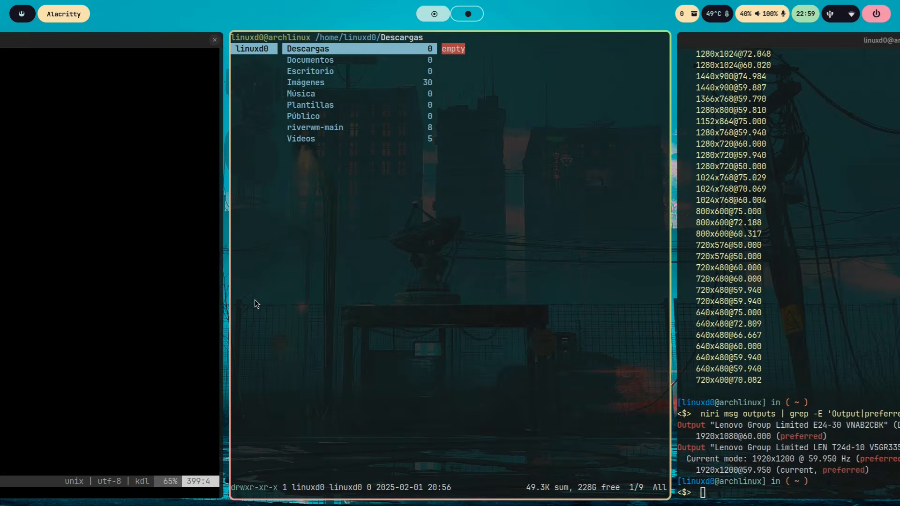
pyautogui.press('super+q')
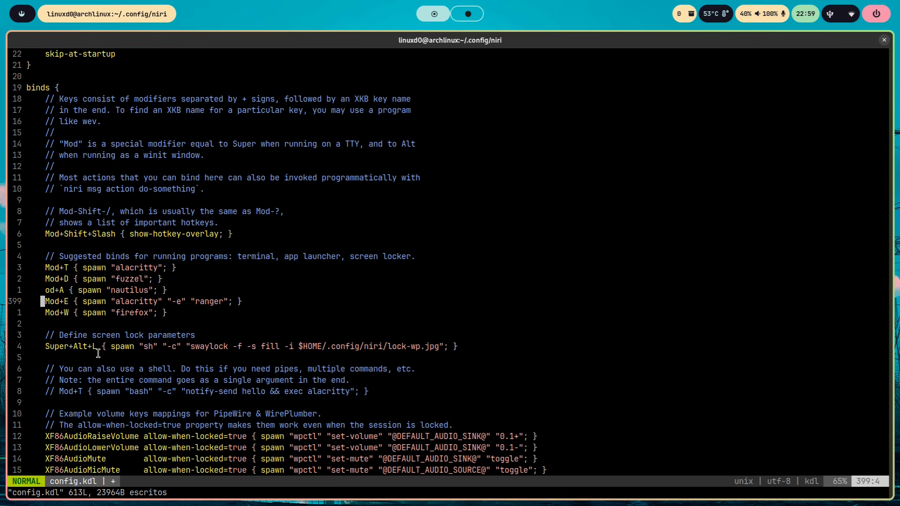
# - Examine the swaylock command in the screen lock bind and its $HOME/.config/niri/lock-wp.jpg image path
pyautogui.doubleClick(205, 346)
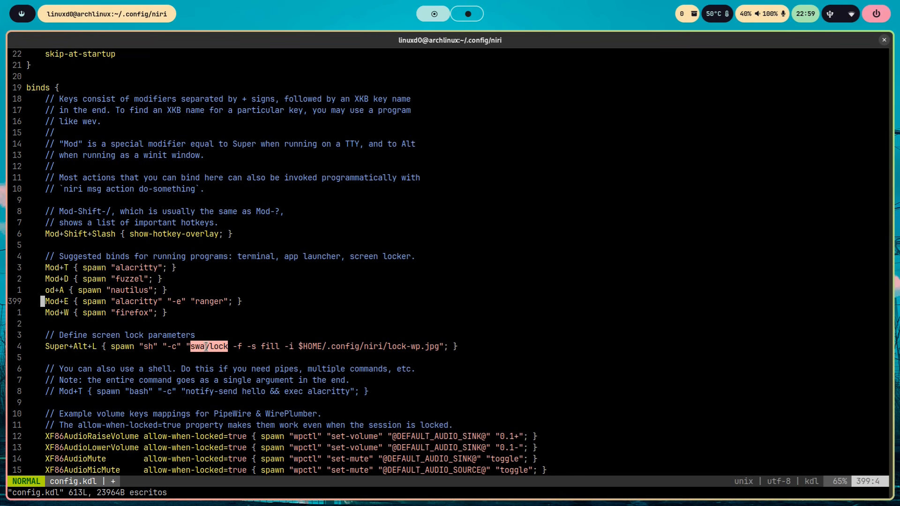
pyautogui.click(220, 359)
pyautogui.moveTo(293, 346); pyautogui.dragTo(438, 349)
pyautogui.click(364, 324)
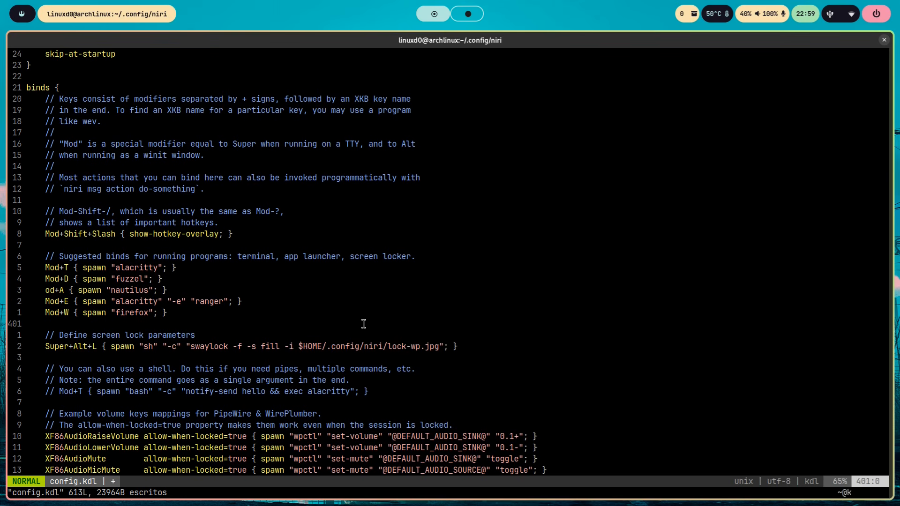
# - Examine the volume key mappings and the Mod+Q close-window bind
pyautogui.press('j')
pyautogui.press('j')
pyautogui.press('j')
pyautogui.press('j')
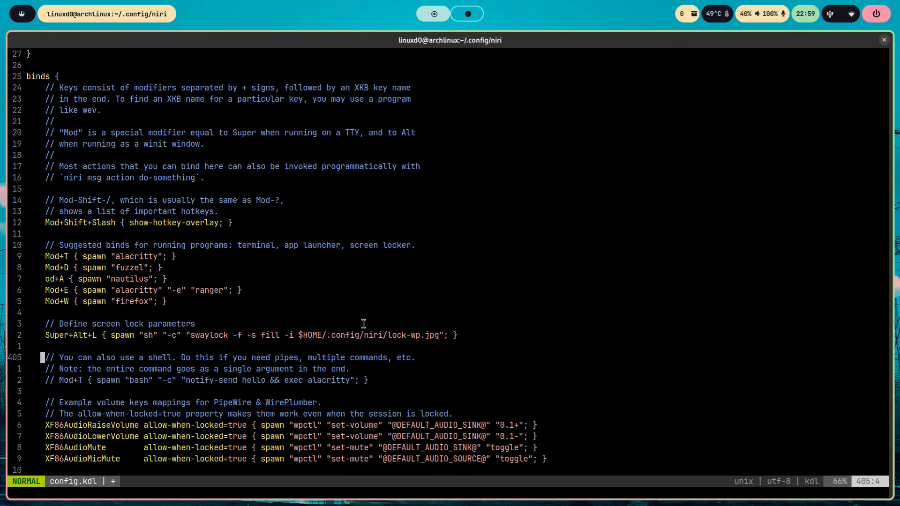
pyautogui.press('j')
pyautogui.press('j')
pyautogui.press('j')
pyautogui.press('j')
pyautogui.press('j')
pyautogui.press('j')
pyautogui.press('j')
pyautogui.press('j')
pyautogui.press('j')
pyautogui.press('j')
pyautogui.press('j')
pyautogui.press('j')
pyautogui.press('j')
pyautogui.press('j')
pyautogui.press('j')
pyautogui.press('j')
pyautogui.press('j')
pyautogui.press('j')
pyautogui.press('j')
pyautogui.press('j')
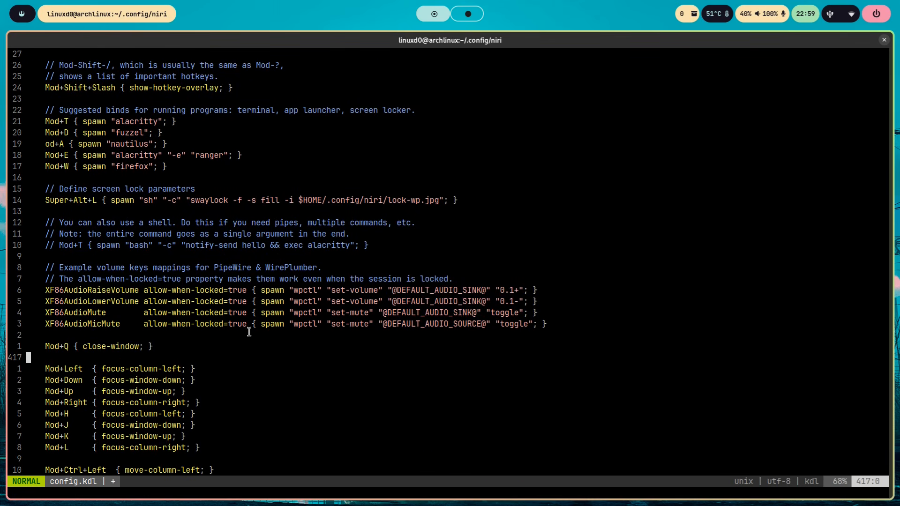
pyautogui.press('j')
pyautogui.press('j')
pyautogui.press('j')
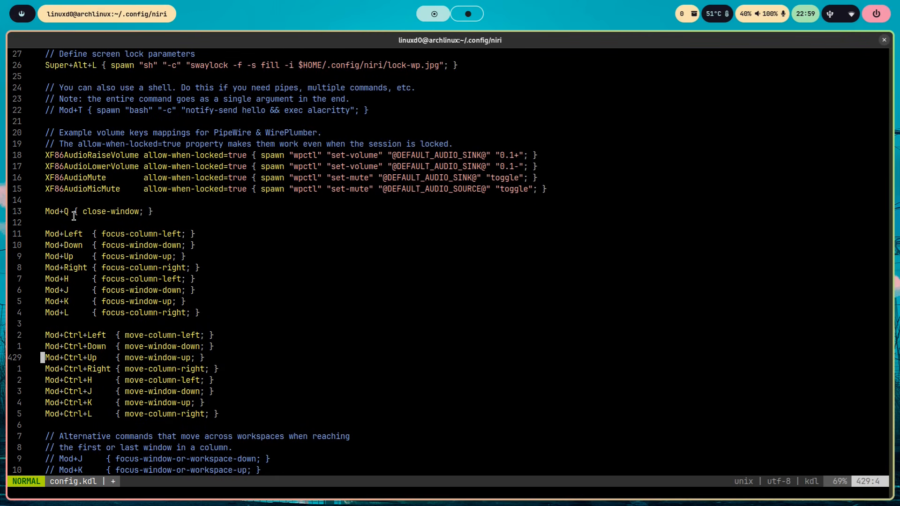
pyautogui.moveTo(45, 211); pyautogui.dragTo(173, 212)
pyautogui.click(179, 211)
# - Examine the binds for focusing and moving columns and windows, including the first/last column and monitor binds
pyautogui.press('Down')
pyautogui.press('Down')
pyautogui.press('Down')
pyautogui.press('Down')
pyautogui.press('Down')
pyautogui.press('Down')
pyautogui.press('Down')
pyautogui.press('Down')
pyautogui.press('Down')
pyautogui.press('Down')
pyautogui.press('Down')
pyautogui.press('Down')
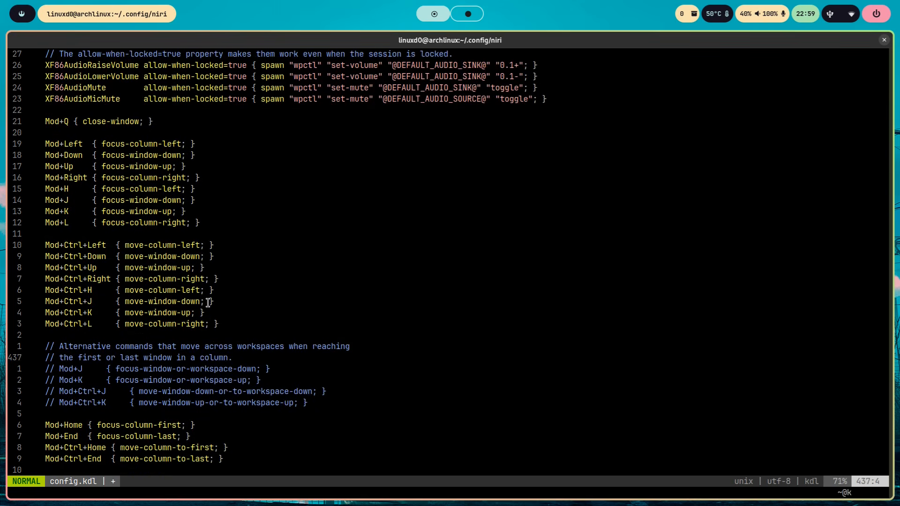
pyautogui.press('Down')
pyautogui.press('Down')
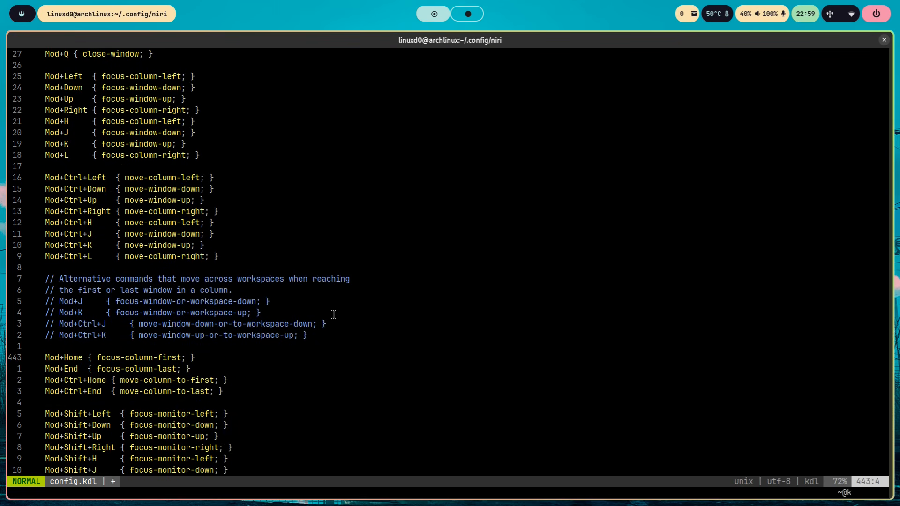
pyautogui.press('Down')
pyautogui.press('Down')
pyautogui.press('Down')
pyautogui.press('Down')
pyautogui.press('Down')
pyautogui.press('Down')
pyautogui.press('Down')
pyautogui.press('Down')
pyautogui.press('Down')
pyautogui.press('Down')
pyautogui.press('Down')
pyautogui.press('Down')
pyautogui.press('Down')
pyautogui.press('Down')
pyautogui.press('Down')
pyautogui.press('Down')
pyautogui.press('Down')
pyautogui.press('Down')
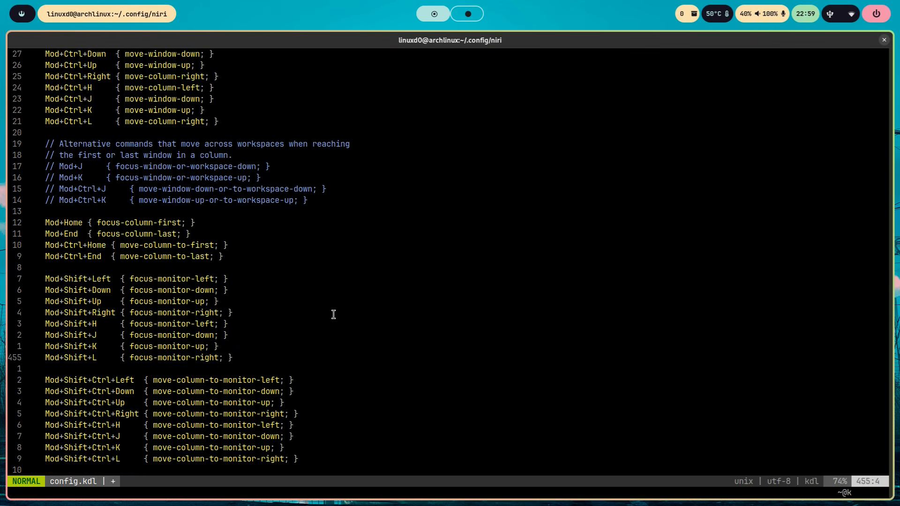
pyautogui.press('Down')
pyautogui.press('Down')
pyautogui.press('Down')
pyautogui.press('Down')
pyautogui.press('Down')
pyautogui.press('Down')
pyautogui.press('Down')
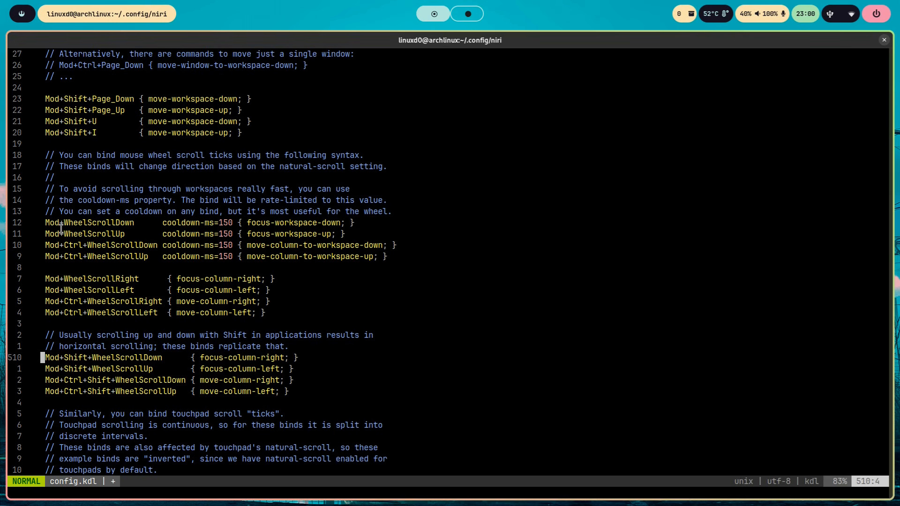
# - Examine the mouse wheel binds with cooldown-ms=150 and the commented touchpad scroll binds
pyautogui.moveTo(42, 223); pyautogui.dragTo(104, 247)
pyautogui.click(340, 280)
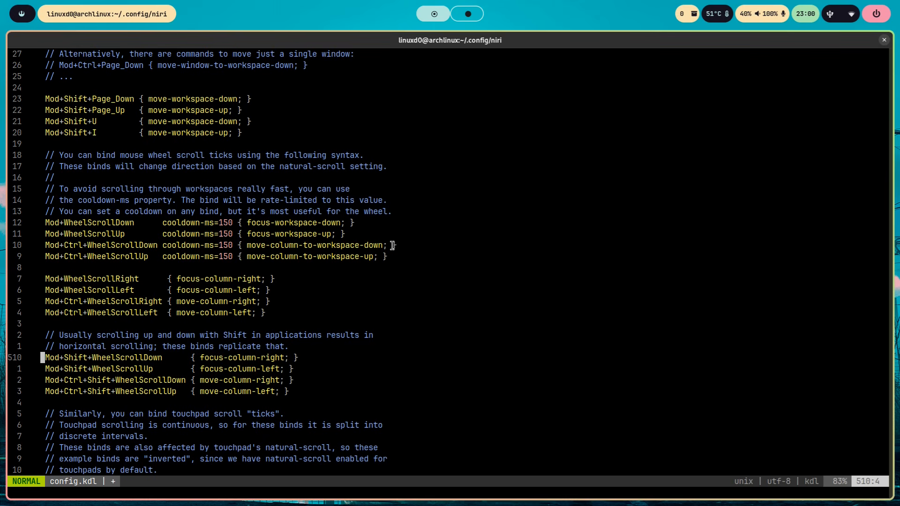
pyautogui.press('Down')
pyautogui.press('Down')
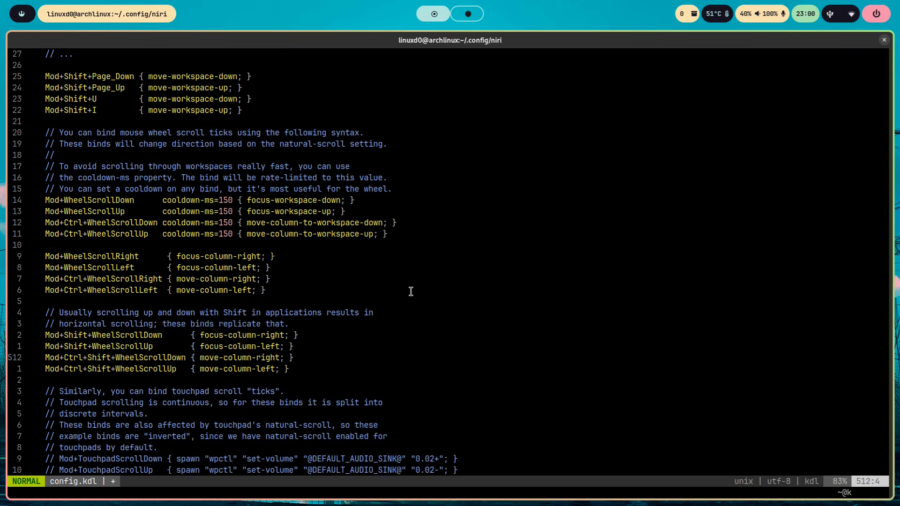
pyautogui.press('Down')
pyautogui.press('Down')
pyautogui.press('Down')
pyautogui.press('Down')
pyautogui.press('Down')
pyautogui.press('Down')
pyautogui.press('Down')
pyautogui.press('Down')
pyautogui.press('Down')
pyautogui.press('Down')
pyautogui.press('Down')
pyautogui.press('Down')
pyautogui.press('Down')
pyautogui.press('Down')
pyautogui.press('Down')
pyautogui.press('Down')
pyautogui.press('Down')
pyautogui.press('Down')
pyautogui.press('Down')
pyautogui.press('Down')
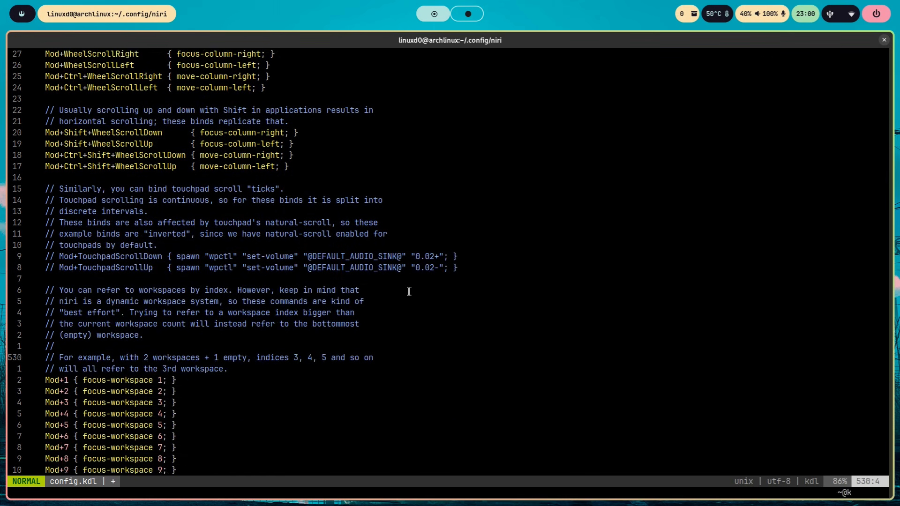
# - Examine the numbered focus-workspace and move-column-to-workspace binds
pyautogui.press('Down')
pyautogui.press('Down')
pyautogui.press('Down')
pyautogui.press('Down')
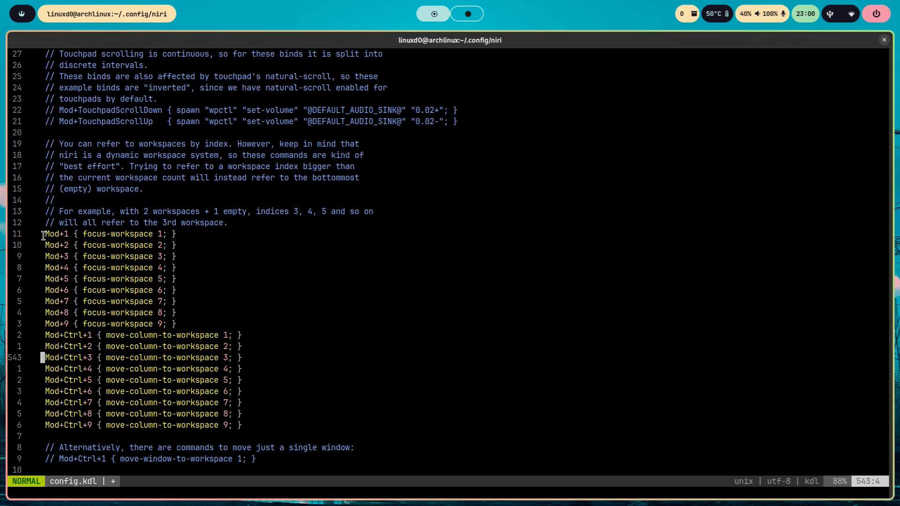
pyautogui.moveTo(47, 235); pyautogui.dragTo(244, 382)
pyautogui.click(296, 383)
# - Go back to the workspace navigation binds and examine the Mod+U and Mod+I focus-workspace lines
pyautogui.press('Up')
pyautogui.press('Up')
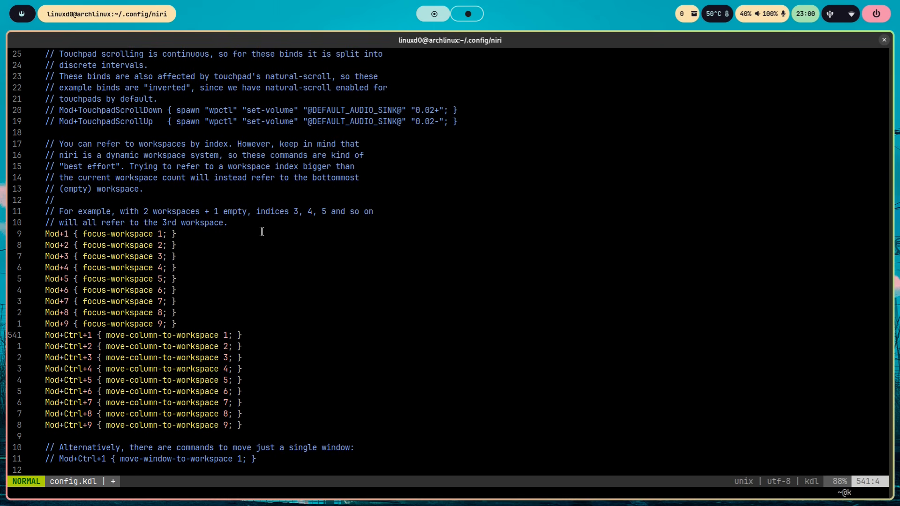
pyautogui.press('Up')
pyautogui.press('Up')
pyautogui.press('Up')
pyautogui.press('Up')
pyautogui.press('Up')
pyautogui.press('Up')
pyautogui.press('Up')
pyautogui.press('Up')
pyautogui.press('Up')
pyautogui.press('Up')
pyautogui.press('Up')
pyautogui.press('Up')
pyautogui.press('Up')
pyautogui.press('Up')
pyautogui.press('Up')
pyautogui.press('Up')
pyautogui.press('Up')
pyautogui.press('Up')
pyautogui.press('Up')
pyautogui.press('Up')
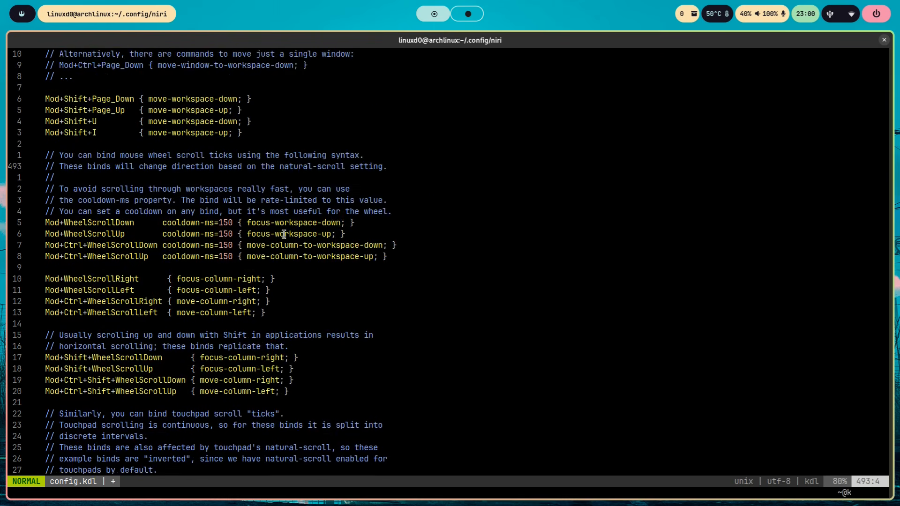
pyautogui.scroll(5, 248, 177)
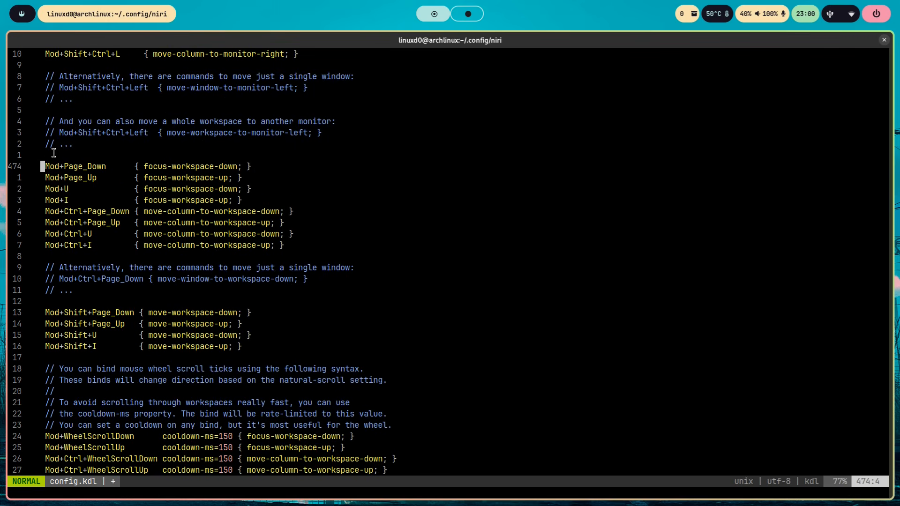
pyautogui.moveTo(47, 188); pyautogui.dragTo(83, 200)
pyautogui.click(85, 200)
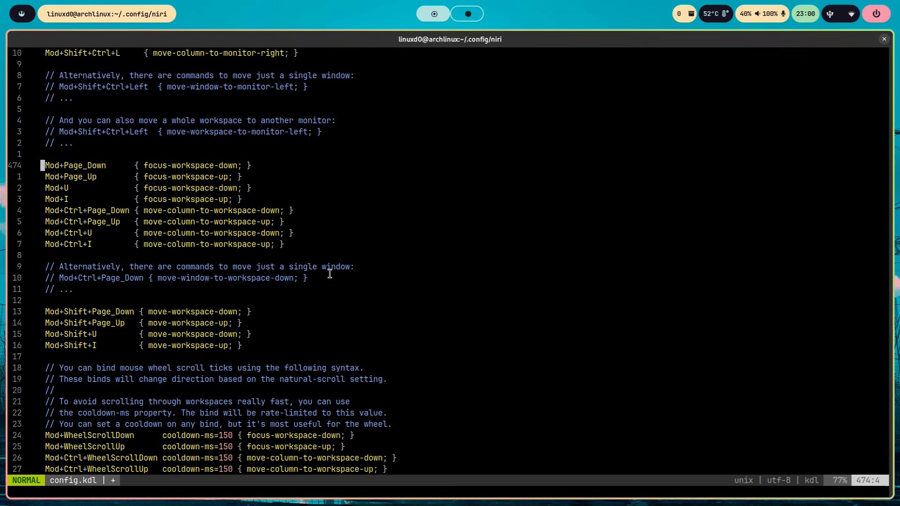
# - Switch to the workspace below and back several times to demonstrate the focus-workspace-down and focus-workspace-up binds
pyautogui.press('super+Page_Down')
pyautogui.press('super+Page_Up')
pyautogui.press('super+Page_Down')
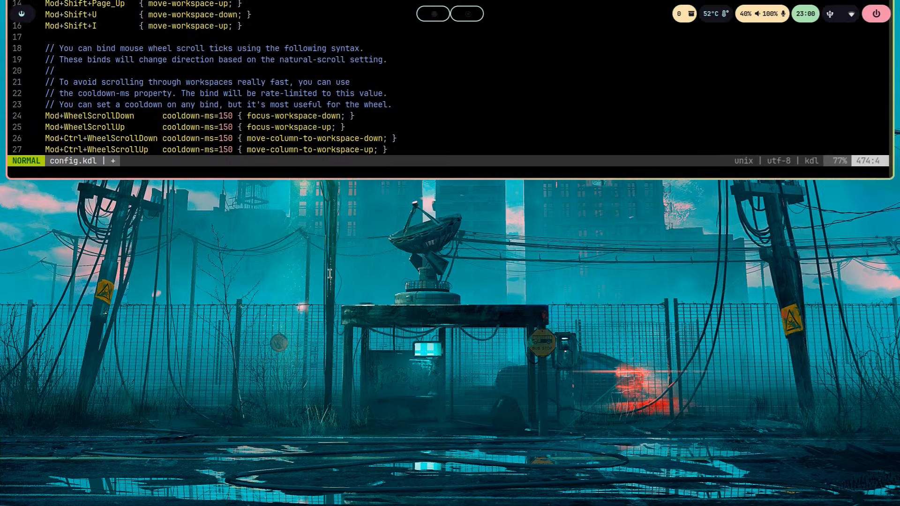
pyautogui.press('super+Page_Up')
pyautogui.press('9')
pyautogui.press('j')
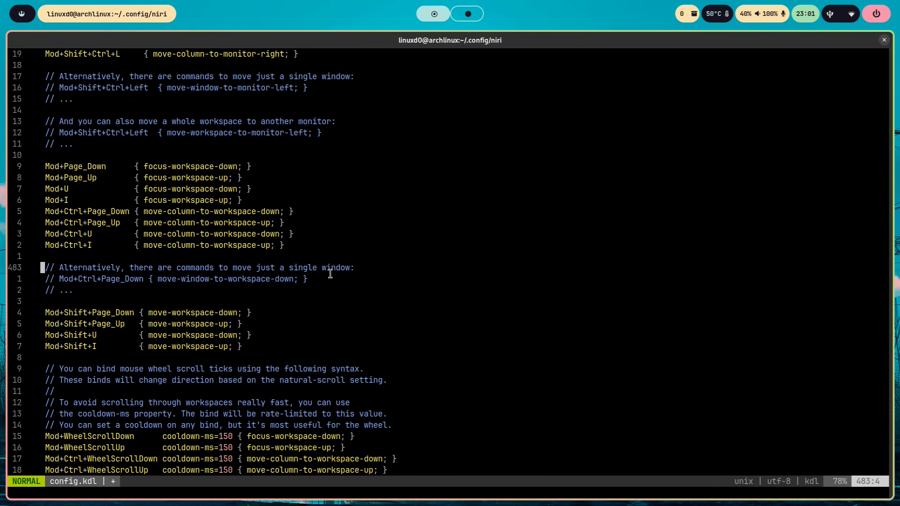
pyautogui.press('super+Page_Down')
pyautogui.press('super+Page_Up')
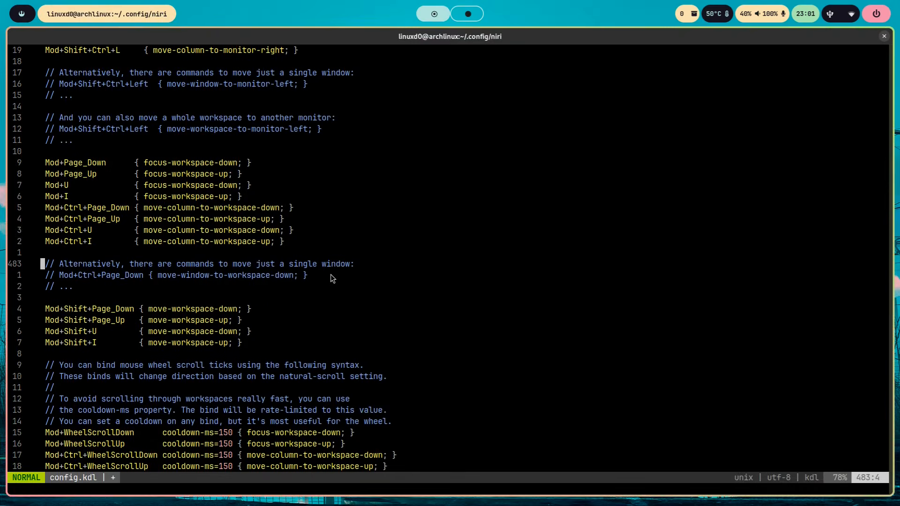
pyautogui.press('super+Page_Down')
pyautogui.press('super+Page_Up')
# - Uncomment the Mod+Tab focus-workspace-previous bind below the numbered workspace binds
pyautogui.press('Down')
pyautogui.press('Down')
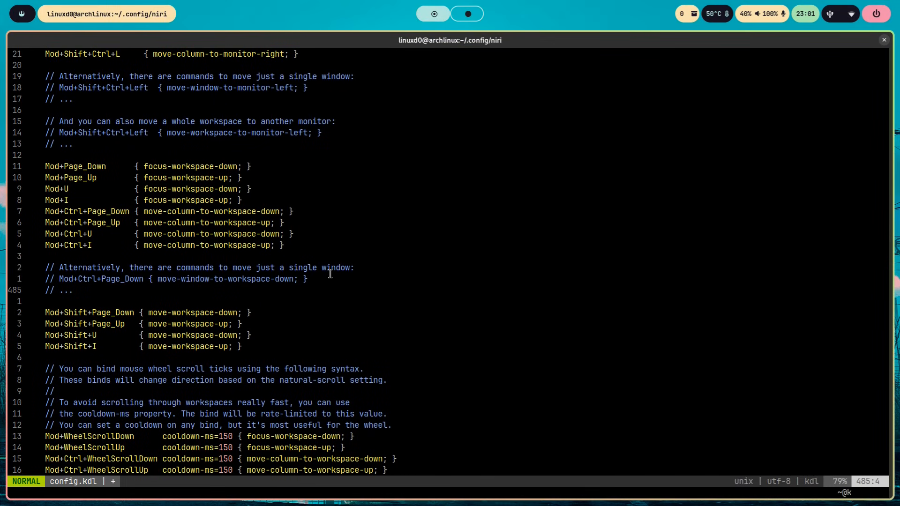
pyautogui.press('Down')
pyautogui.press('Down')
pyautogui.press('Down')
pyautogui.press('Down')
pyautogui.press('Down')
pyautogui.press('Down')
pyautogui.press('Down')
pyautogui.press('Down')
pyautogui.press('Down')
pyautogui.press('Down')
pyautogui.press('Down')
pyautogui.press('Down')
pyautogui.press('Down')
pyautogui.press('Down')
pyautogui.press('Down')
pyautogui.press('Down')
pyautogui.press('Down')
pyautogui.press('Down')
pyautogui.press('Down')
pyautogui.press('Down')
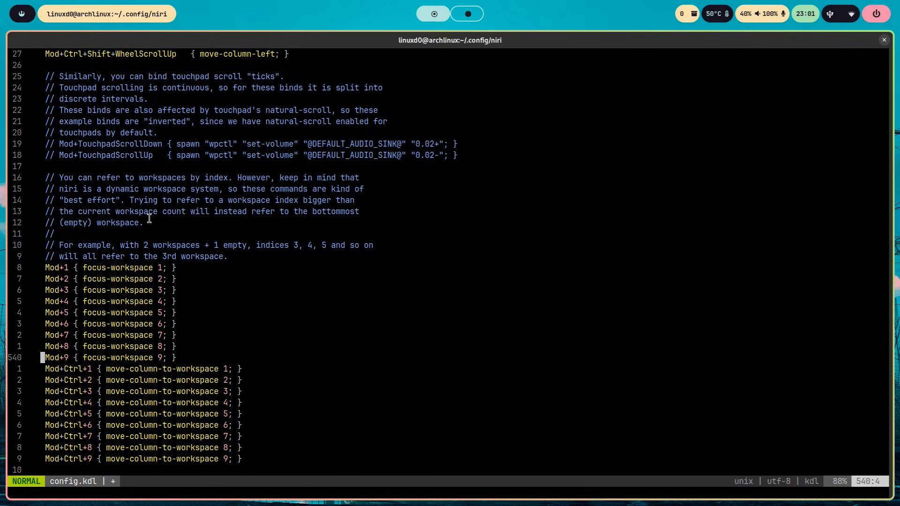
pyautogui.press('Down')
pyautogui.press('Down')
pyautogui.press('Down')
pyautogui.press('Down')
pyautogui.press('Down')
pyautogui.press('Down')
pyautogui.press('Down')
pyautogui.press('Down')
pyautogui.press('Down')
pyautogui.press('Down')
pyautogui.press('Down')
pyautogui.press('Down')
pyautogui.press('Down')
pyautogui.press('Down')
pyautogui.press('Down')
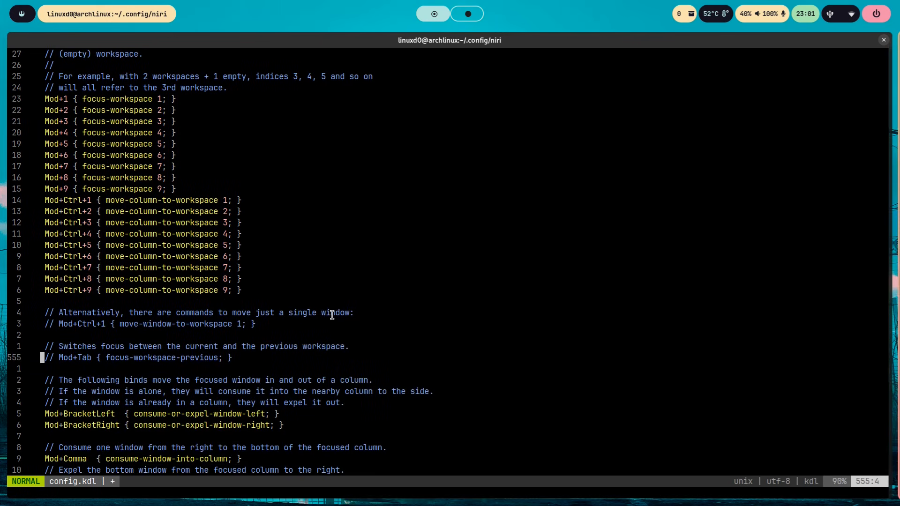
pyautogui.press('Right')
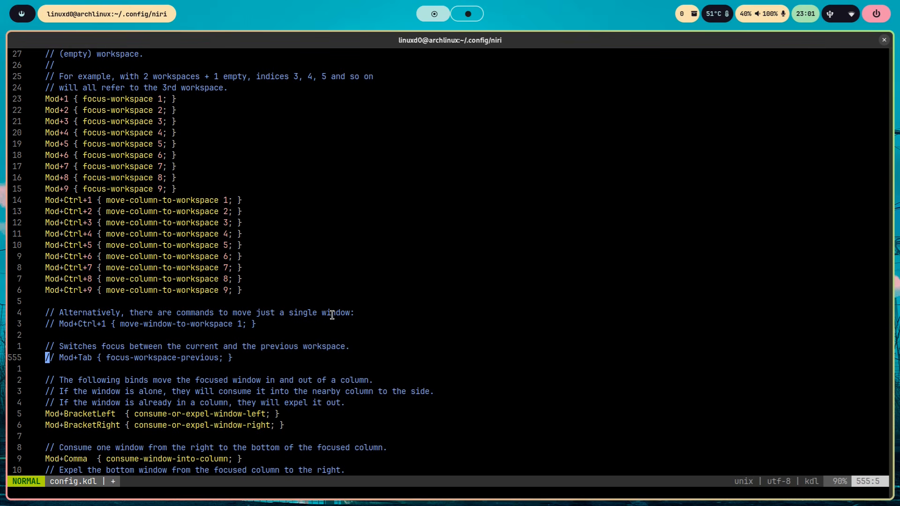
pyautogui.press('d')
pyautogui.press('l')
pyautogui.press('x')
pyautogui.press('x')
pyautogui.press('x')
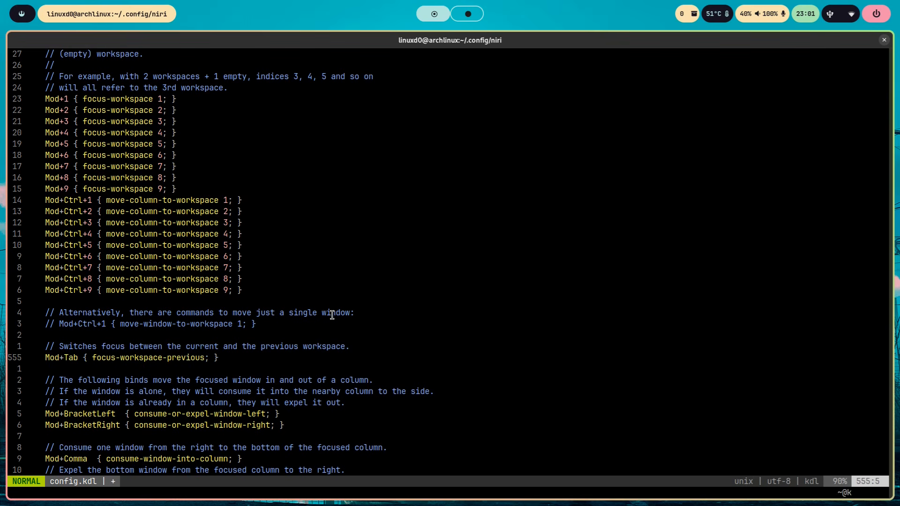
# - Highlight the consume and expel window binds, and test consuming a window into the column and expelling it twice
pyautogui.press('Down')
pyautogui.press('Down')
pyautogui.press('Down')
pyautogui.press('Down')
pyautogui.press('Down')
pyautogui.press('Down')
pyautogui.press('Down')
pyautogui.press('Down')
pyautogui.press('Down')
pyautogui.press('Down')
pyautogui.press('Down')
pyautogui.press('Down')
pyautogui.press('Down')
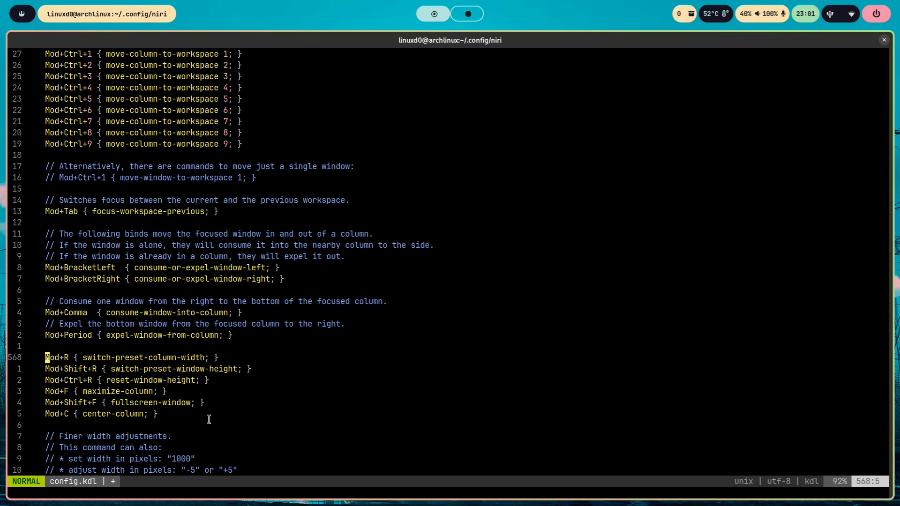
pyautogui.moveTo(251, 335); pyautogui.dragTo(17, 233)
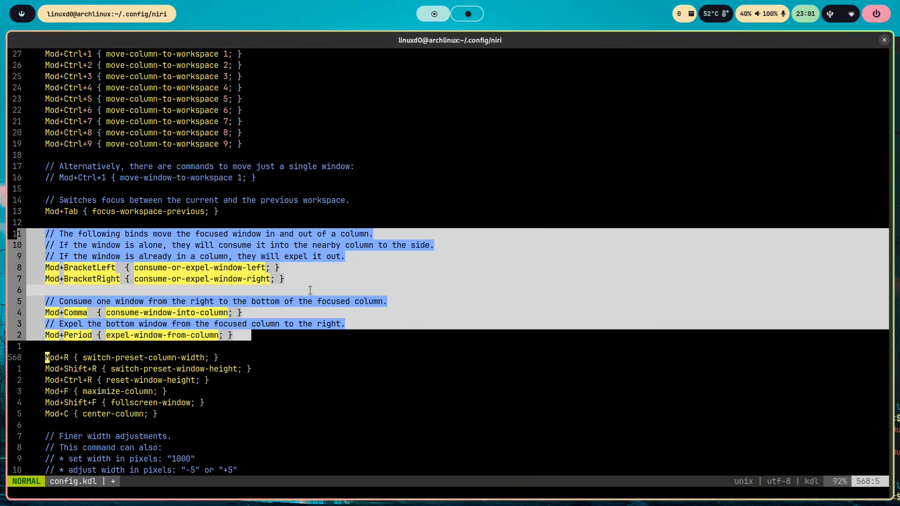
pyautogui.press('super+comma')
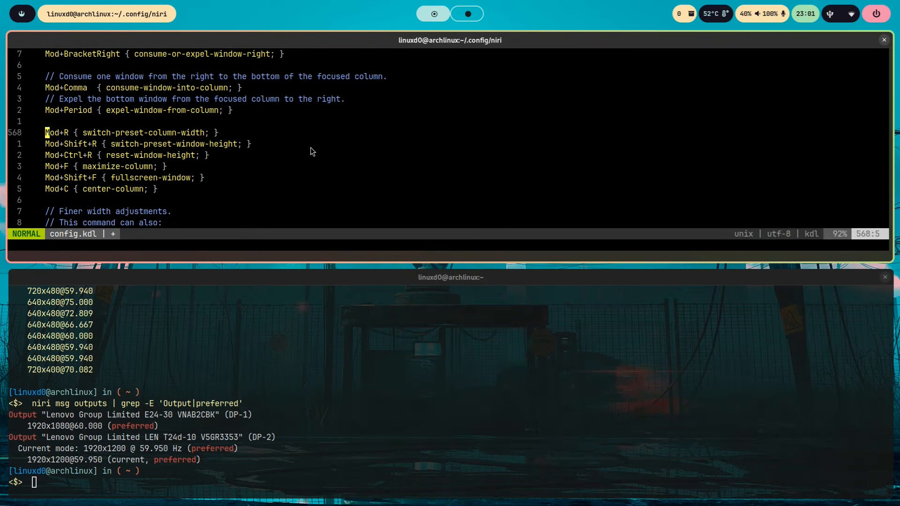
pyautogui.press('super+period')
pyautogui.press('super+comma')
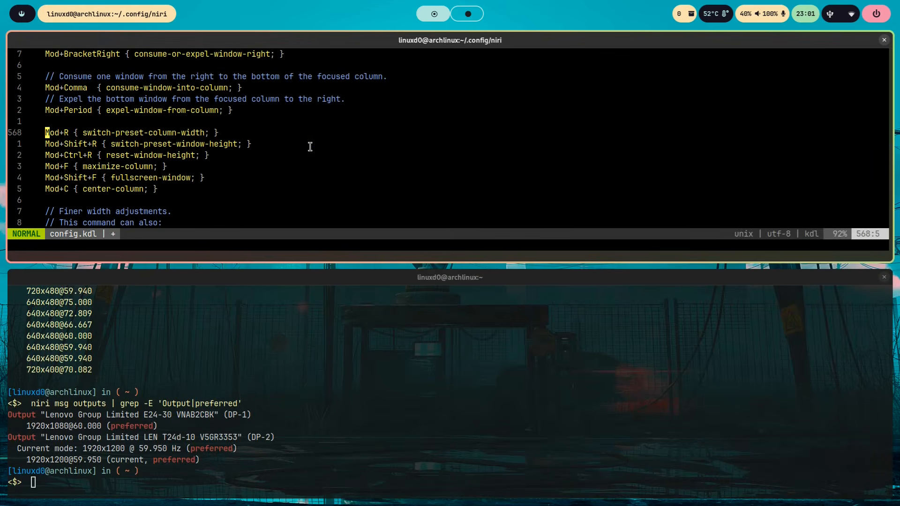
pyautogui.press('super+period')
# - Duplicate the BracketLeft and BracketRight consume-or-expel-window binds and comment out the original pair with //
pyautogui.scroll(3, 356, 223)
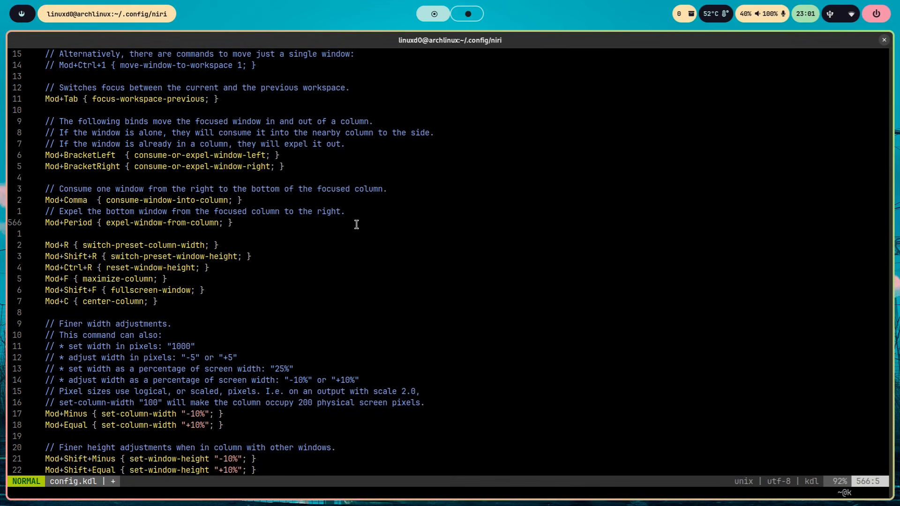
pyautogui.press('y')
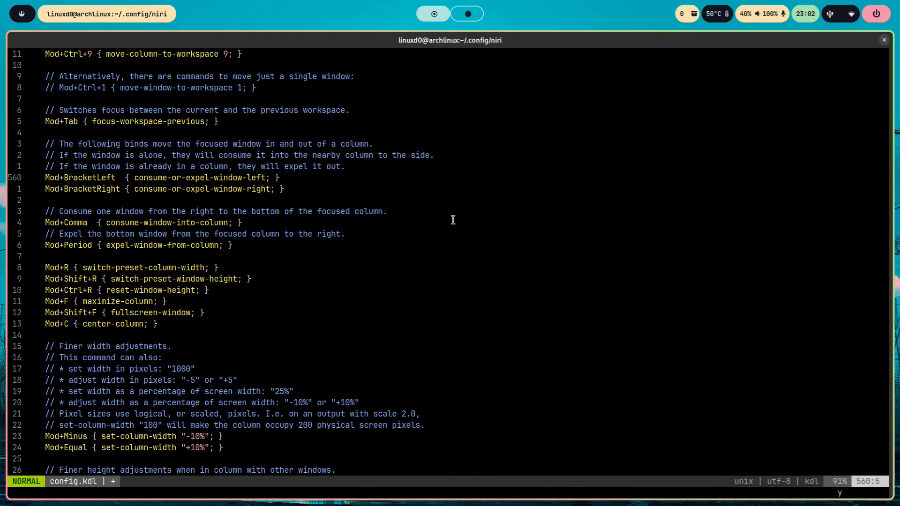
pyautogui.write('jPi//')
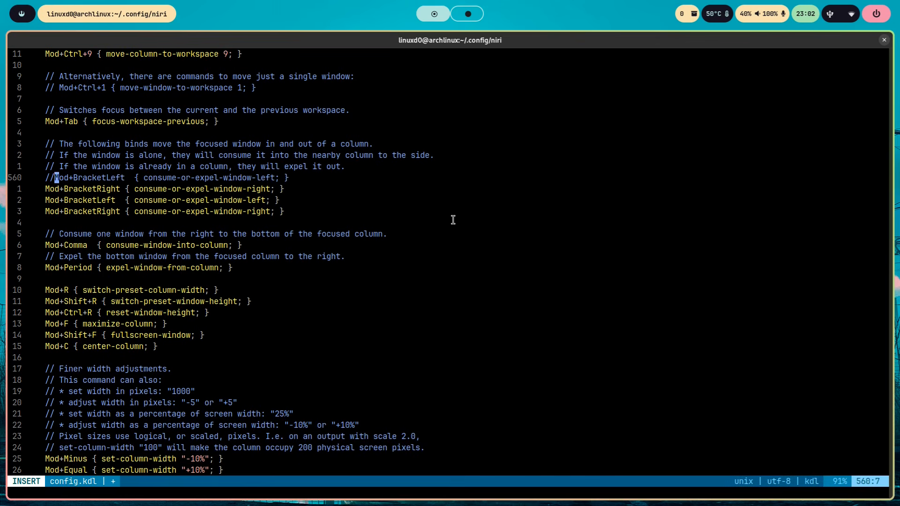
pyautogui.press('Down')
pyautogui.press('Home')
pyautogui.write('//')
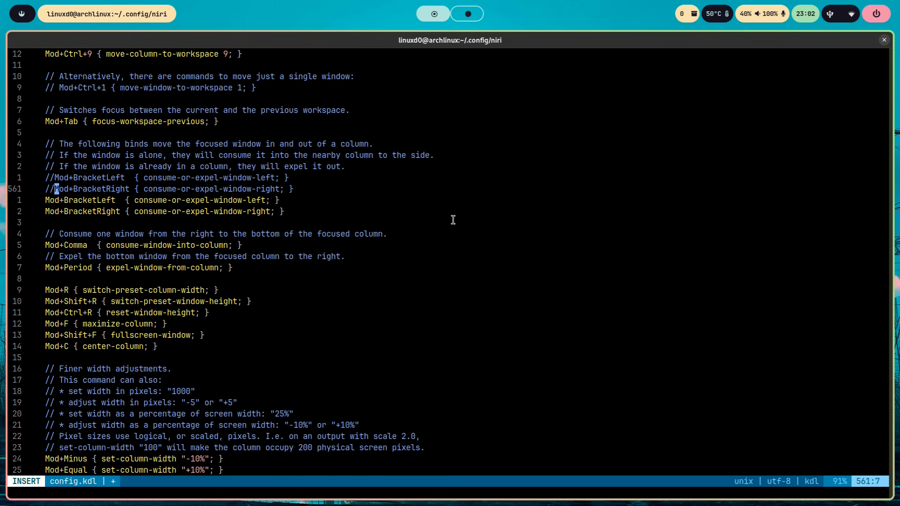
pyautogui.press('Escape')
# - Change the key of the duplicated consume-or-expel-window-left bind to Mod+Comma
pyautogui.press('j')
pyautogui.press('w')
pyautogui.press('w')
pyautogui.write('cw')
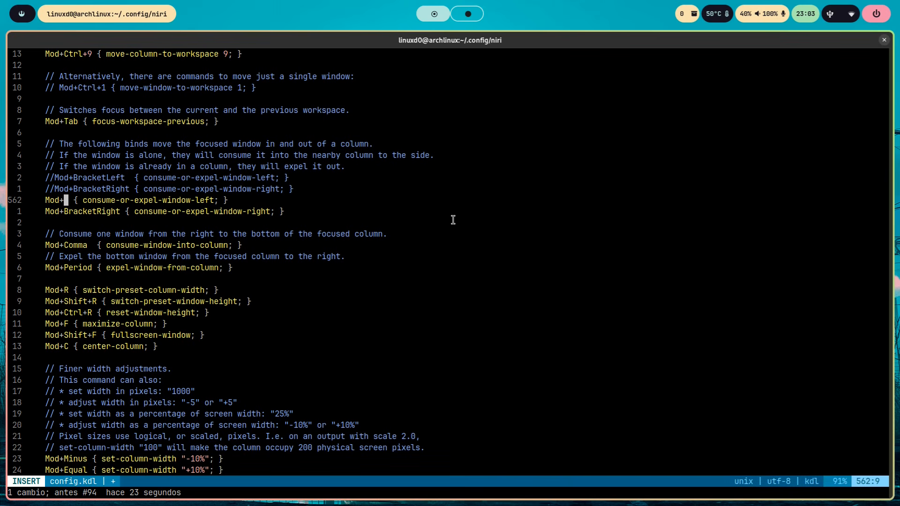
pyautogui.write('Comma')
pyautogui.press('Escape')
# - Change the key of the duplicated consume-or-expel-window-right bind to Mod+Period and save config.kdl
pyautogui.press('j')
pyautogui.press('b')
pyautogui.press('c')
pyautogui.press('w')
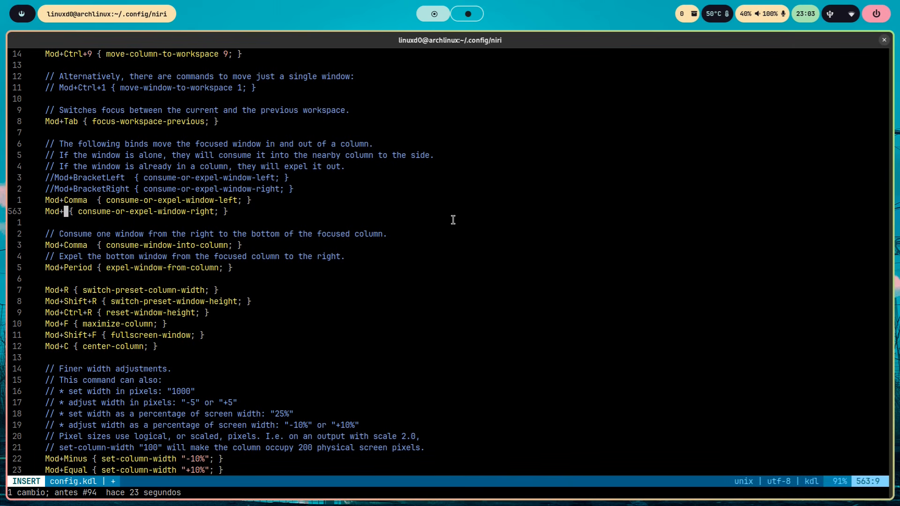
pyautogui.write('Pedrio')
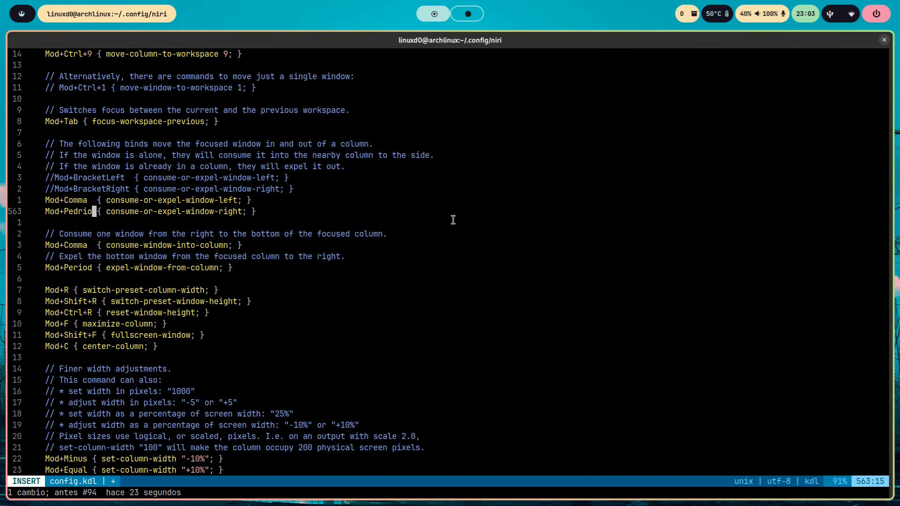
pyautogui.press('BackSpace')
pyautogui.press('BackSpace')
pyautogui.press('BackSpace')
pyautogui.press('BackSpace')
pyautogui.write('riod')
pyautogui.press('Escape')
pyautogui.write(':w')
pyautogui.press('Return')
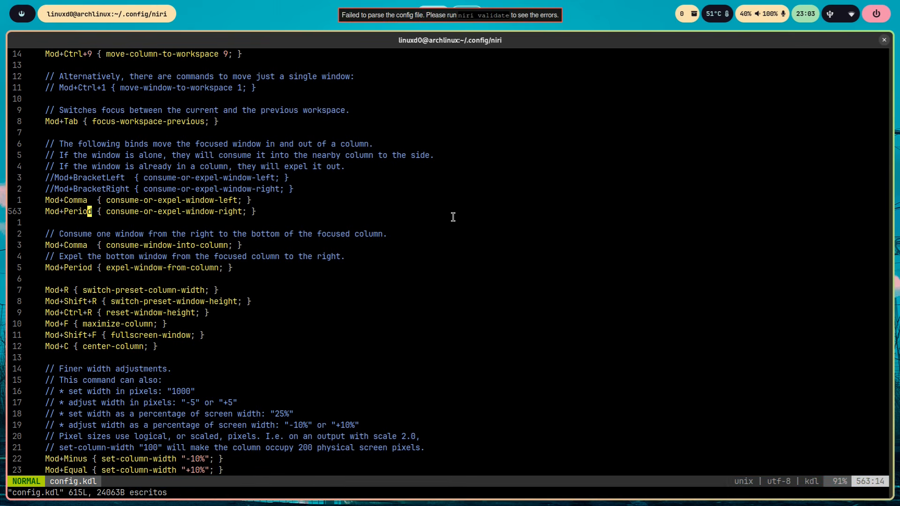
# - Comment out the Mod+Comma consume-window-into-column bind with //
pyautogui.press('Down')
pyautogui.press('Down')
pyautogui.press('Down')
pyautogui.press('Down')
pyautogui.press('Down')
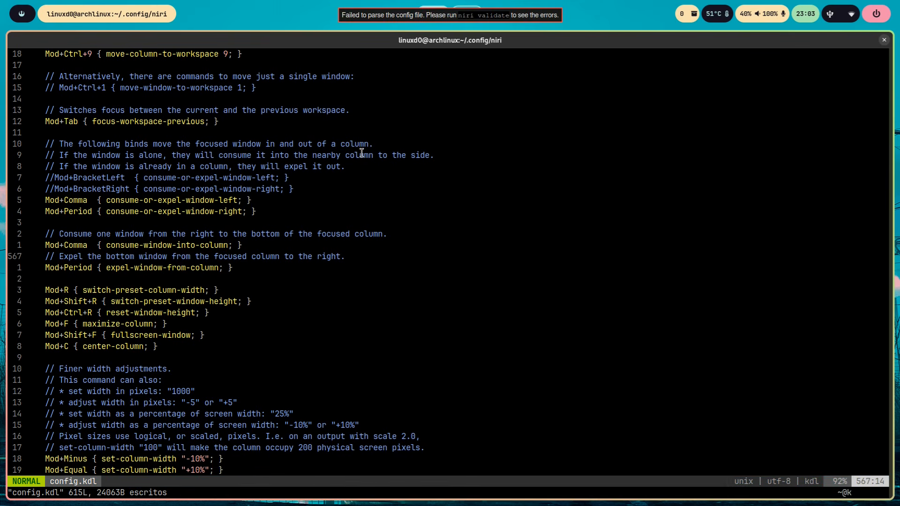
pyautogui.press('Down')
pyautogui.press('Down')
pyautogui.press('Down')
pyautogui.press('Down')
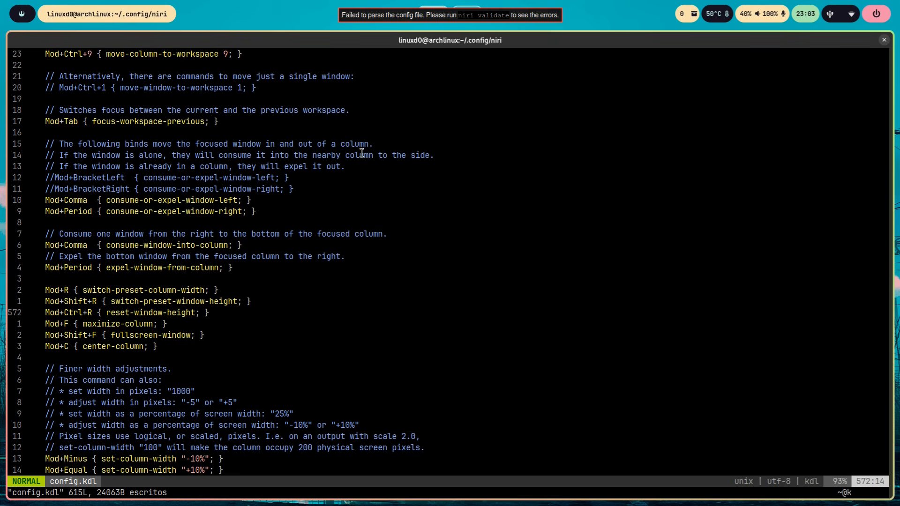
pyautogui.press('Up')
pyautogui.press('Up')
pyautogui.press('Up')
pyautogui.press('Up')
pyautogui.press('Up')
pyautogui.press('Up')
pyautogui.press('Left')
pyautogui.press('Left')
pyautogui.press('Left')
pyautogui.press('Left')
pyautogui.press('Left')
pyautogui.press('Left')
pyautogui.press('Left')
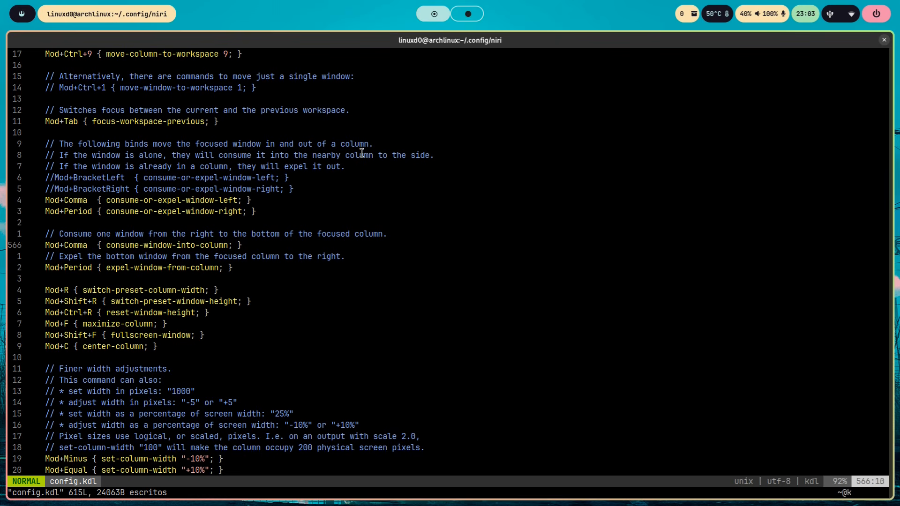
pyautogui.hotkey('shift', 'i')
pyautogui.write('//')
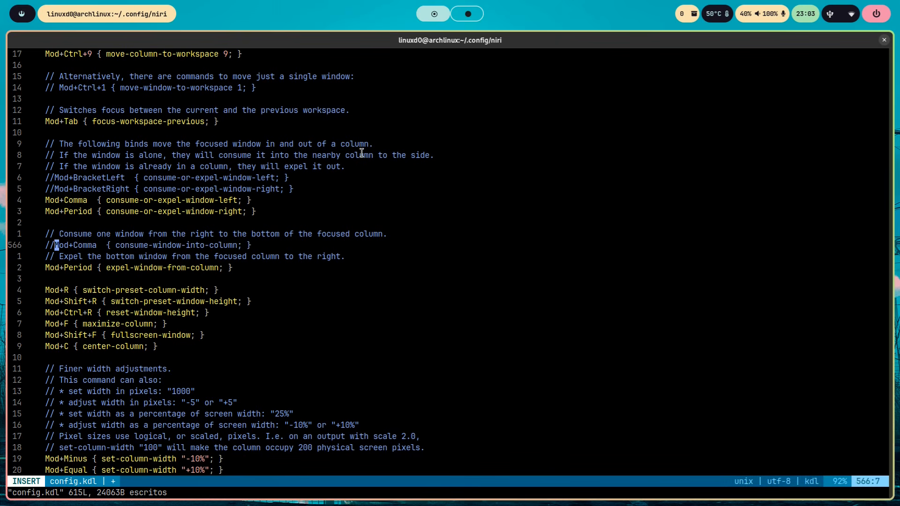
# - Comment out the Mod+Period expel-window-from-column bind with // and save config.kdl
pyautogui.press('Down')
pyautogui.press('Down')
pyautogui.press('Down')
pyautogui.press('Up')
pyautogui.press('Left')
pyautogui.press('Left')
pyautogui.write('//')
pyautogui.press('Escape')
pyautogui.write(':w')
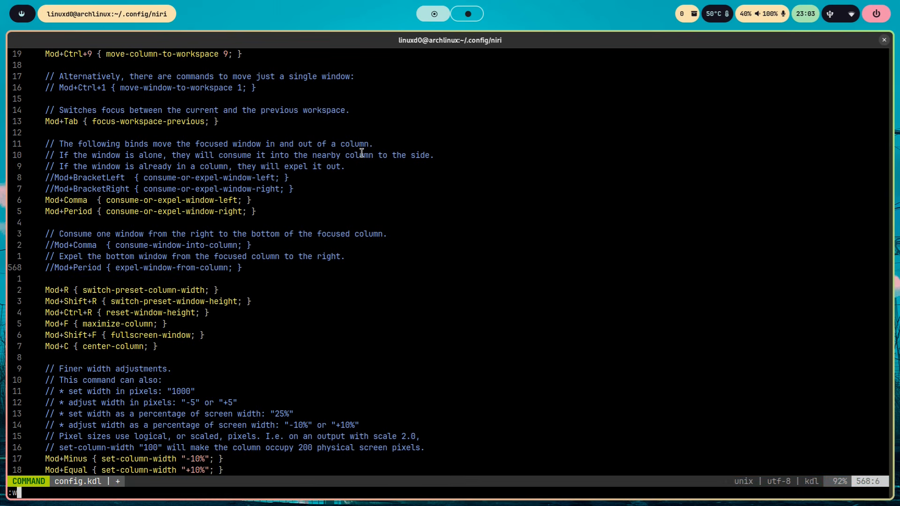
pyautogui.press('Return')
# - Remove the extra space after Mod+Comma in the consume-or-expel-window-left bind and save the file
pyautogui.press('Up')
pyautogui.press('Up')
pyautogui.press('Up')
pyautogui.press('Up')
pyautogui.press('Up')
pyautogui.press('Up')
# - Run niri validate in a new terminal, examine the reported config error, and close the terminal
pyautogui.press('super+Return')
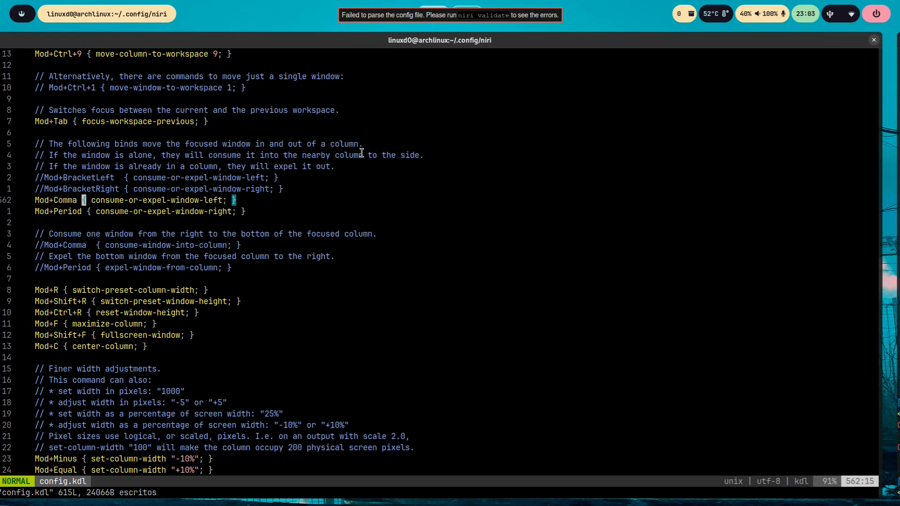
pyautogui.write('niri validate')
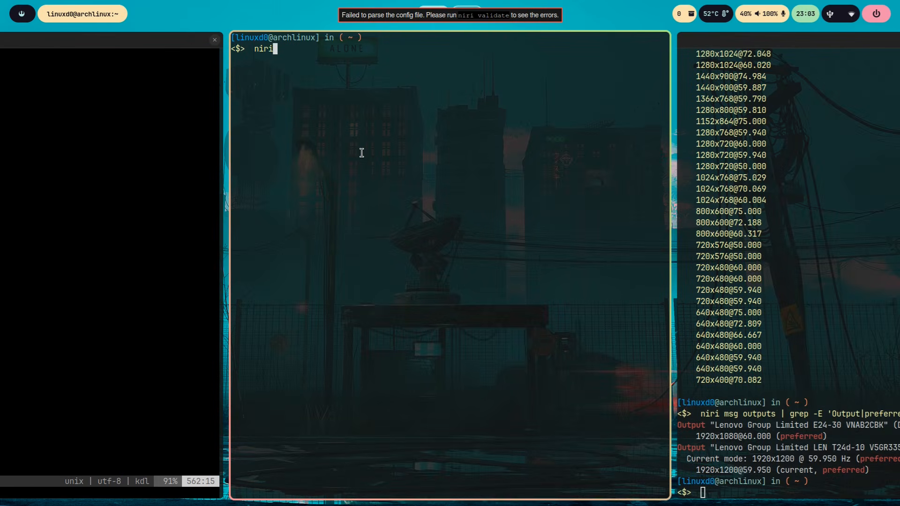
pyautogui.press('Return')
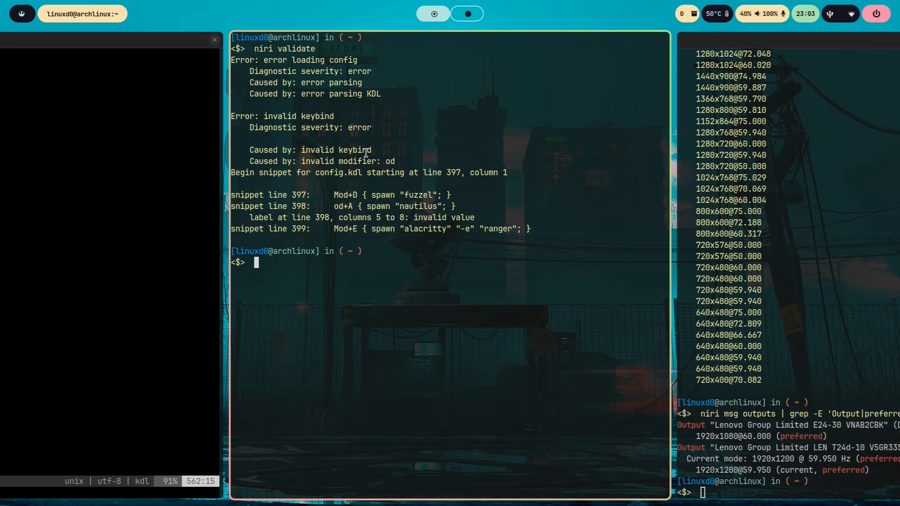
pyautogui.moveTo(278, 209); pyautogui.dragTo(322, 212)
pyautogui.click(322, 213)
pyautogui.press('super+q')
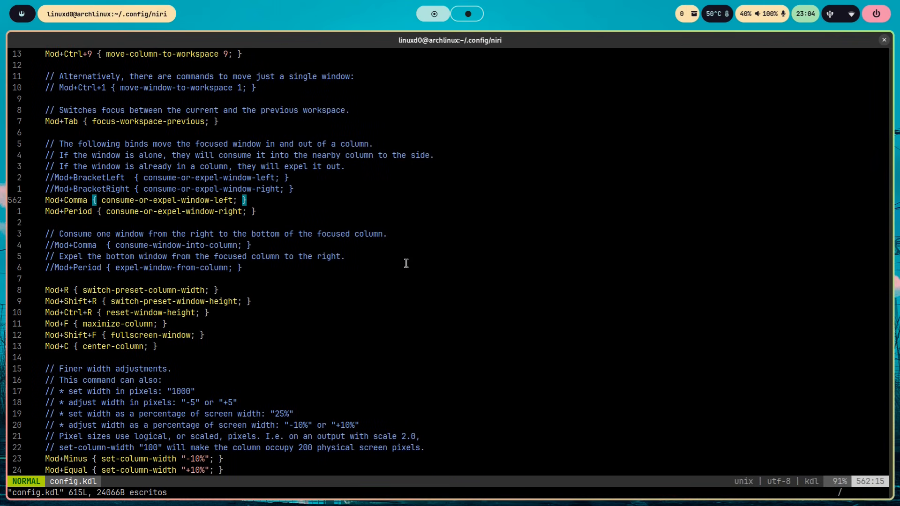
# - Find the nautilus spawn bind, restore its missing M so the key reads Mod+A, and save config.kdl
pyautogui.press('/')
pyautogui.write('alacri')
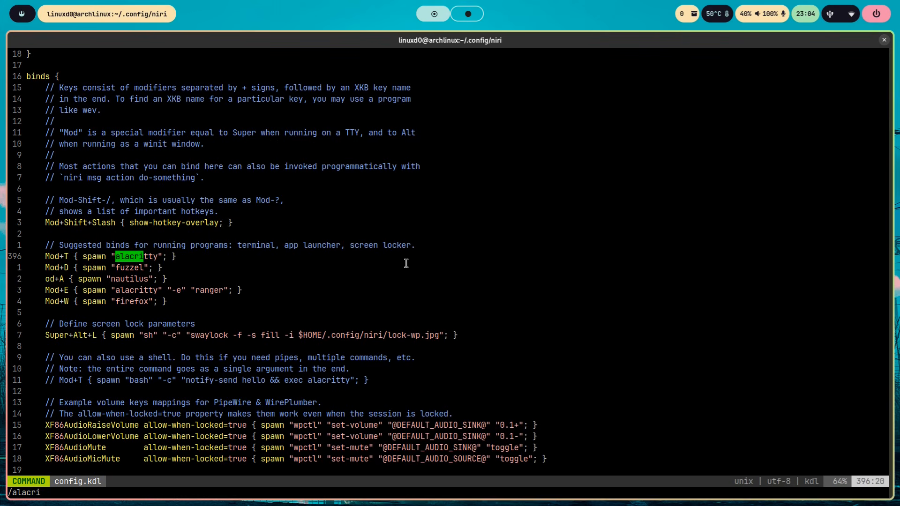
pyautogui.press('Return')
pyautogui.press('j')
pyautogui.press('j')
pyautogui.hotkey('shift', 'i')
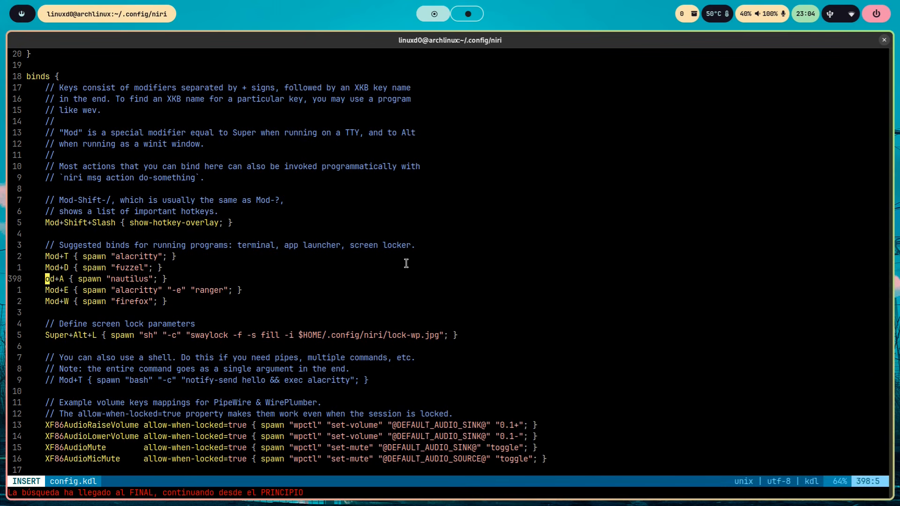
pyautogui.write('M')
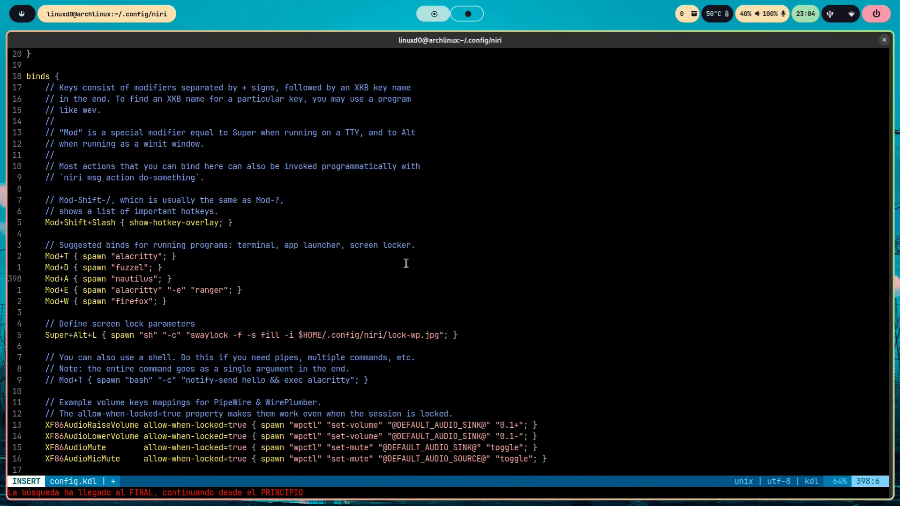
pyautogui.press('Escape')
pyautogui.write(':w')
pyautogui.press('Return')
# - Return to the Mod+Comma and Mod+Period consume-or-expel binds by searching for Period, and save config.kdl again
pyautogui.write('/Period')
pyautogui.press('Return')
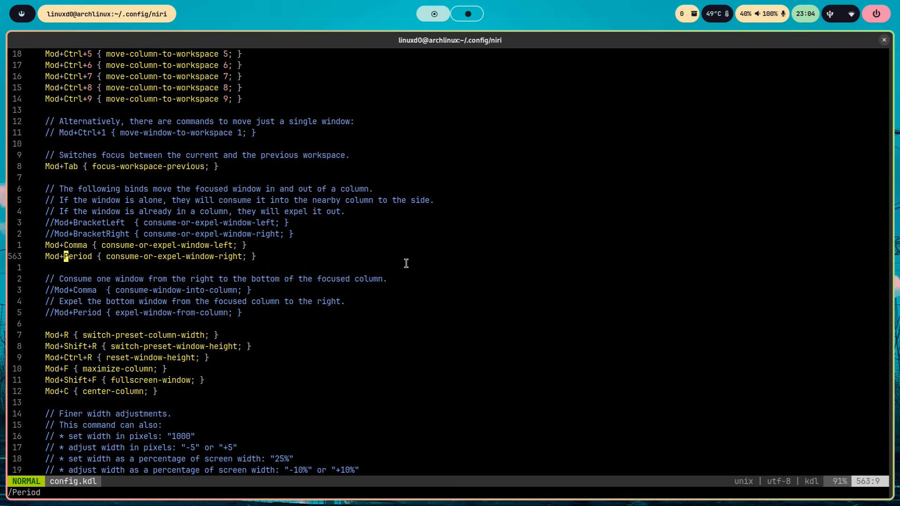
pyautogui.write('k:w')
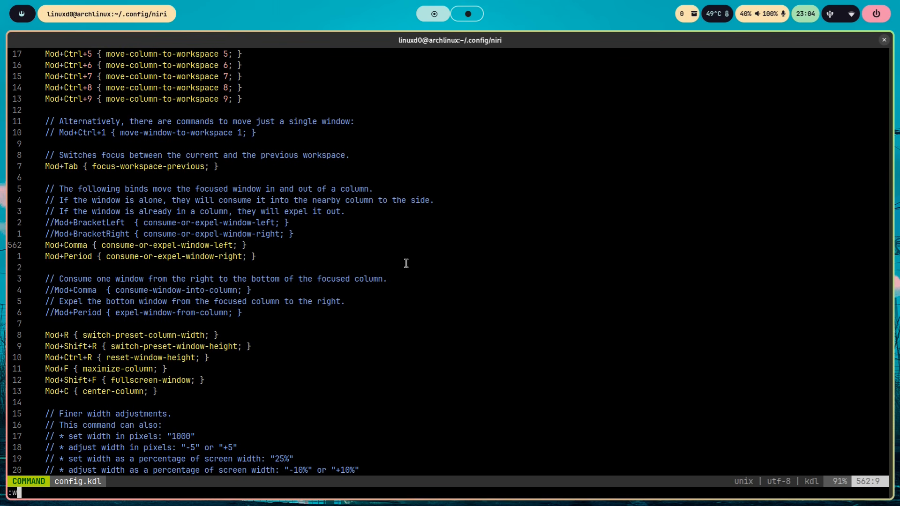
pyautogui.press('Return')
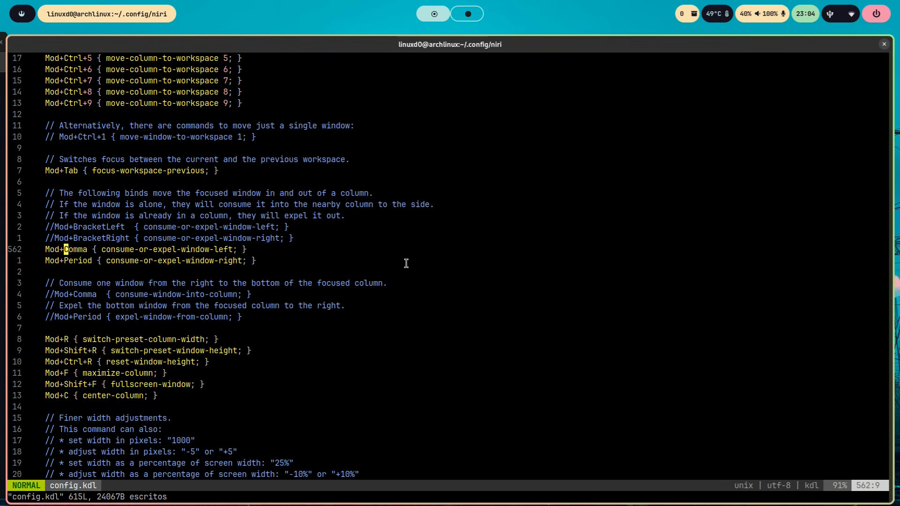
# - Test the consume-or-expel binds by repeatedly moving the config.kdl terminal into the neighbouring columns and back out
pyautogui.press('super+comma')
pyautogui.press('super+period')
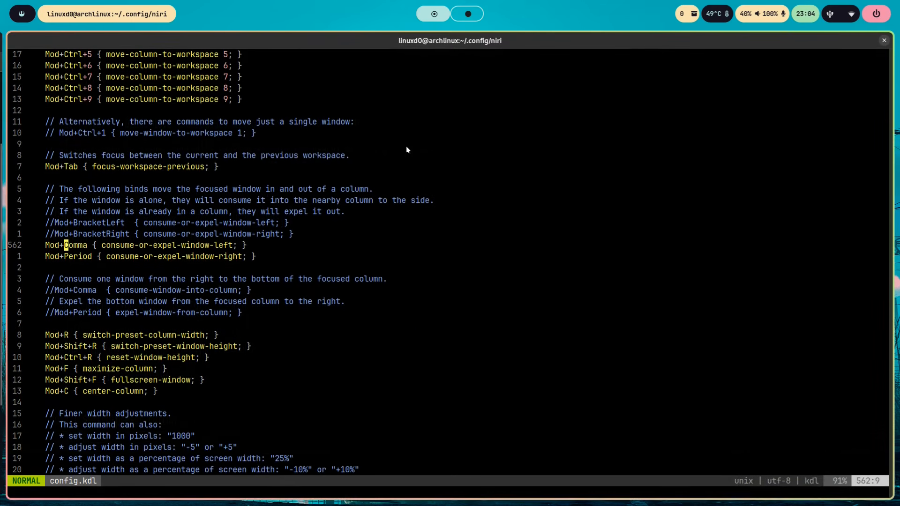
pyautogui.press('super+comma')
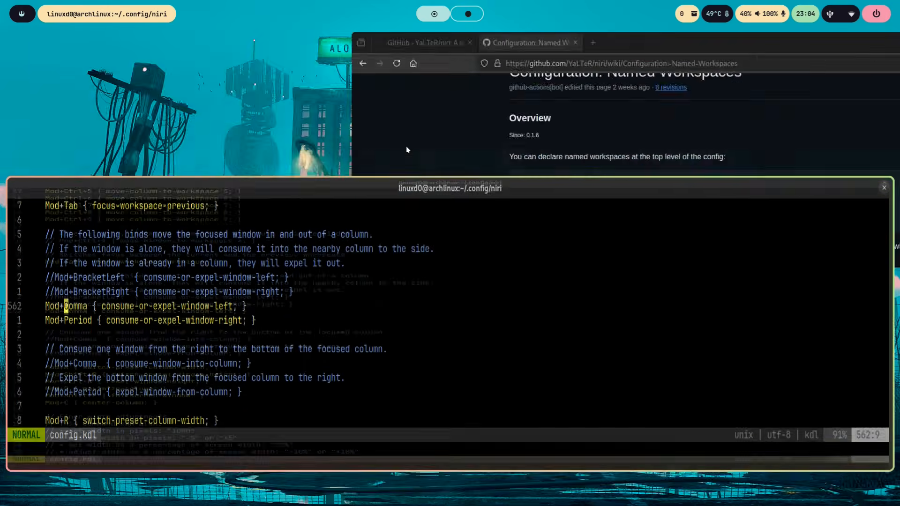
pyautogui.press('super+period')
pyautogui.press('super+comma')
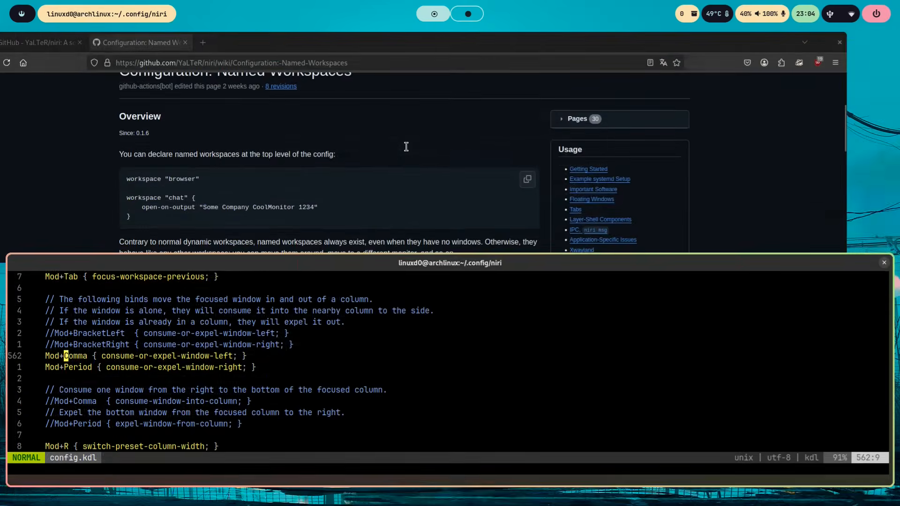
pyautogui.press('super+period')
pyautogui.press('super+comma')
pyautogui.press('super+period')
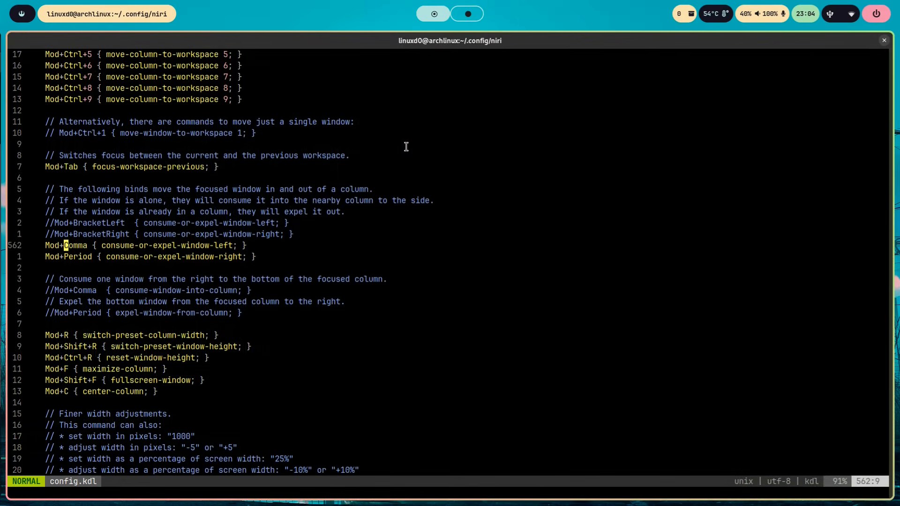
pyautogui.press('super+comma')
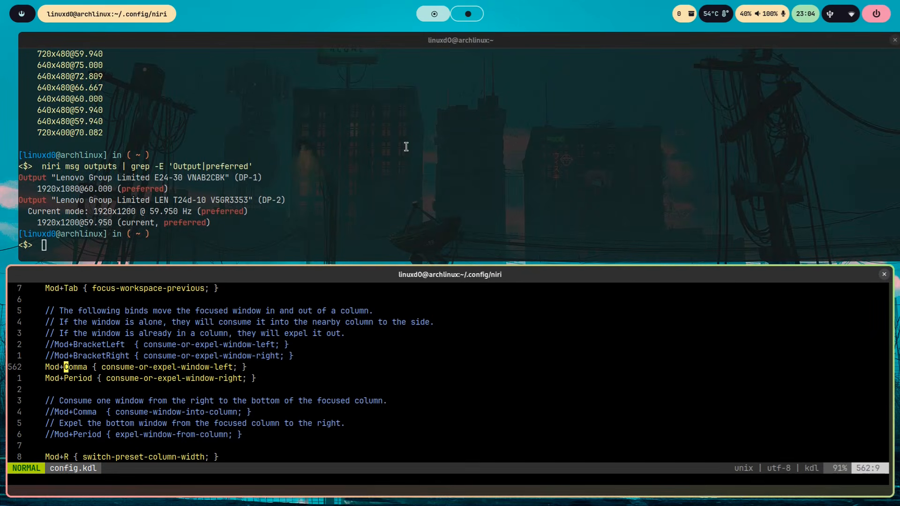
pyautogui.press('super+period')
pyautogui.press('super+comma')
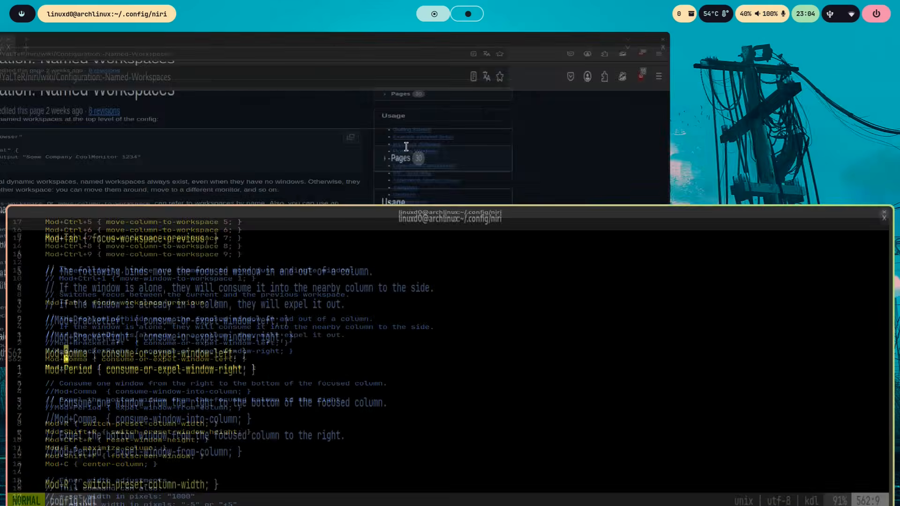
pyautogui.press('super+period')
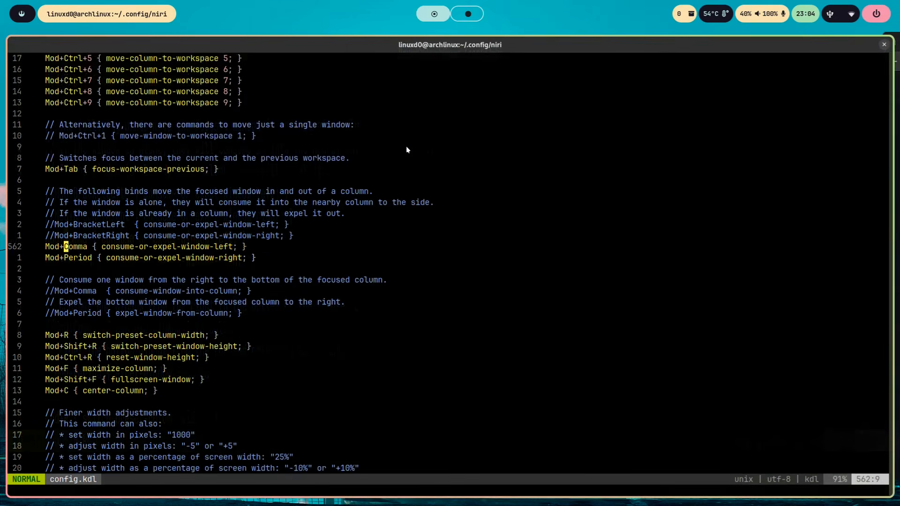
pyautogui.press('super+comma')
pyautogui.press('super+period')
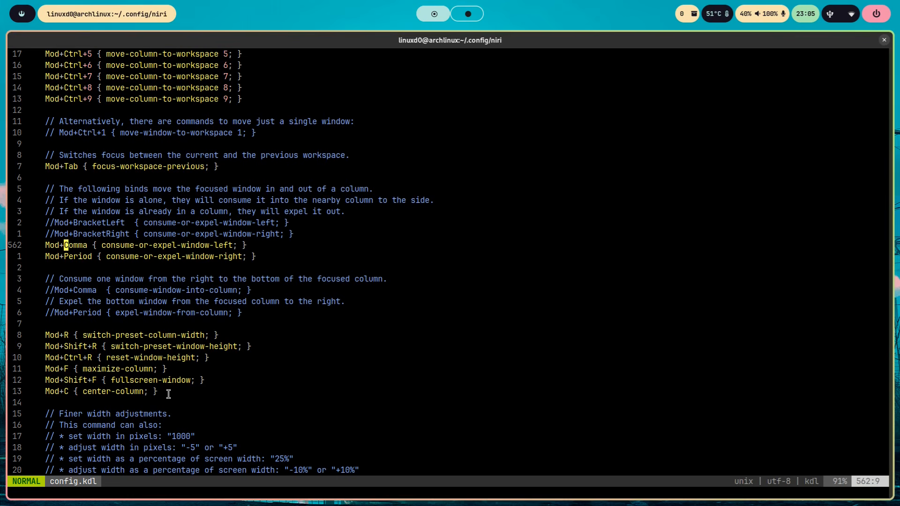
# - Toggle the config.kdl terminal's column between normal and maximized width, and switch the window into fullscreen and back
pyautogui.moveTo(168, 393); pyautogui.dragTo(34, 333)
pyautogui.click(288, 283)
pyautogui.press('Escape')
pyautogui.press('super+f')
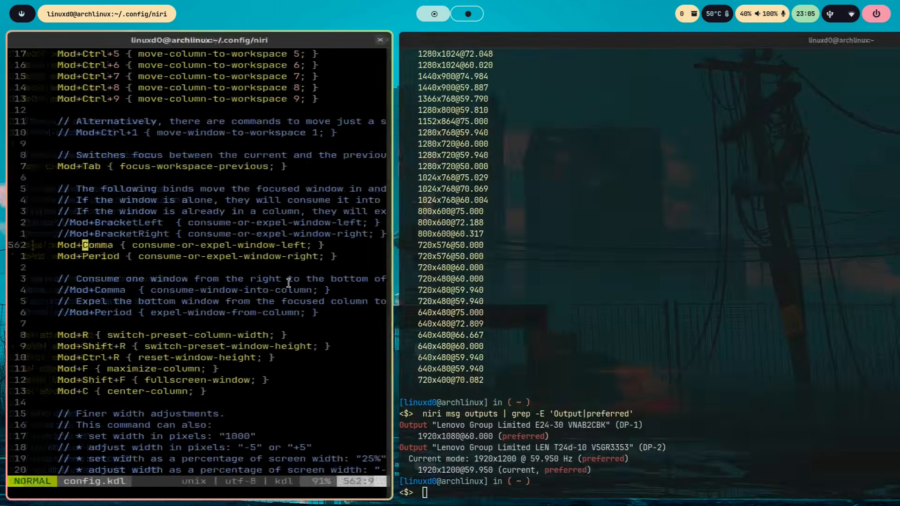
pyautogui.press('super+f')
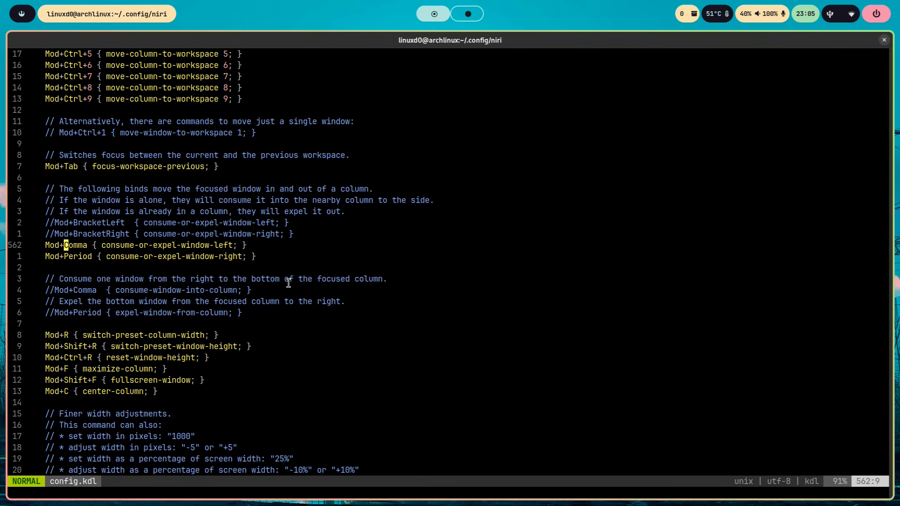
pyautogui.press('super+shift+f')
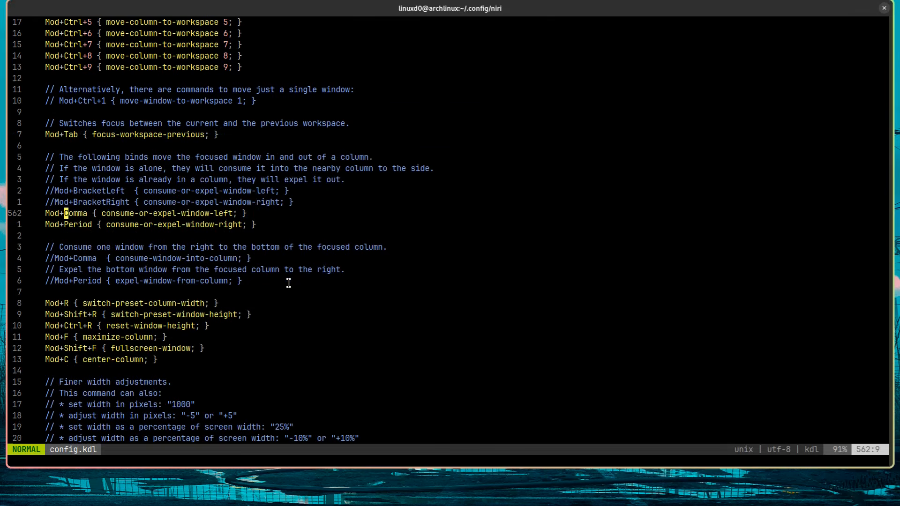
pyautogui.press('super+shift+f')
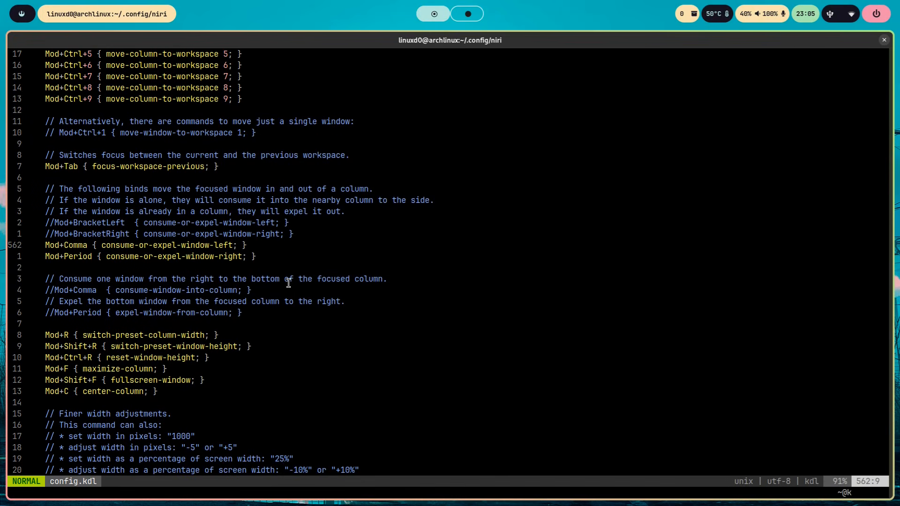
# - Examine the column-sizing and center-column binds and the finer width and height adjustment sections of config.kdl
pyautogui.press('j')
pyautogui.press('j')
pyautogui.press('j')
pyautogui.press('j')
pyautogui.press('j')
pyautogui.press('j')
pyautogui.press('j')
pyautogui.press('j')
pyautogui.press('j')
pyautogui.press('j')
pyautogui.press('j')
pyautogui.press('j')
pyautogui.press('l')
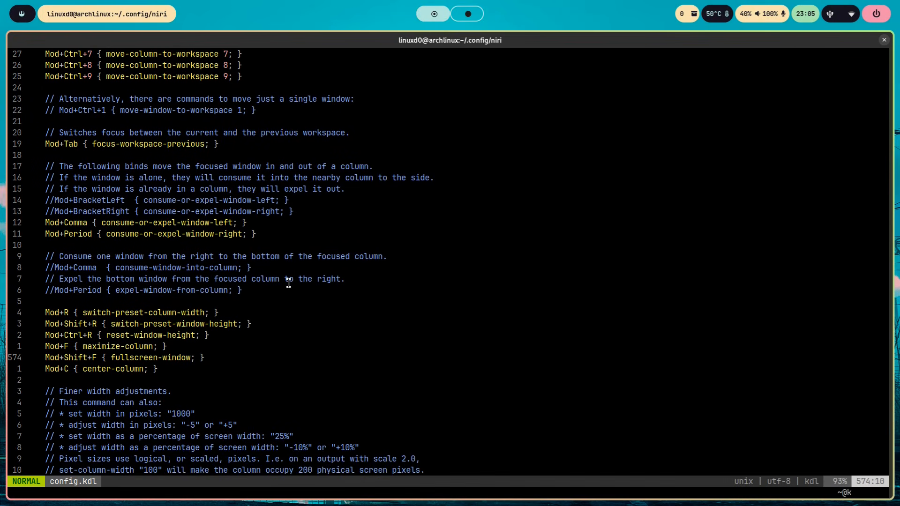
pyautogui.press('j')
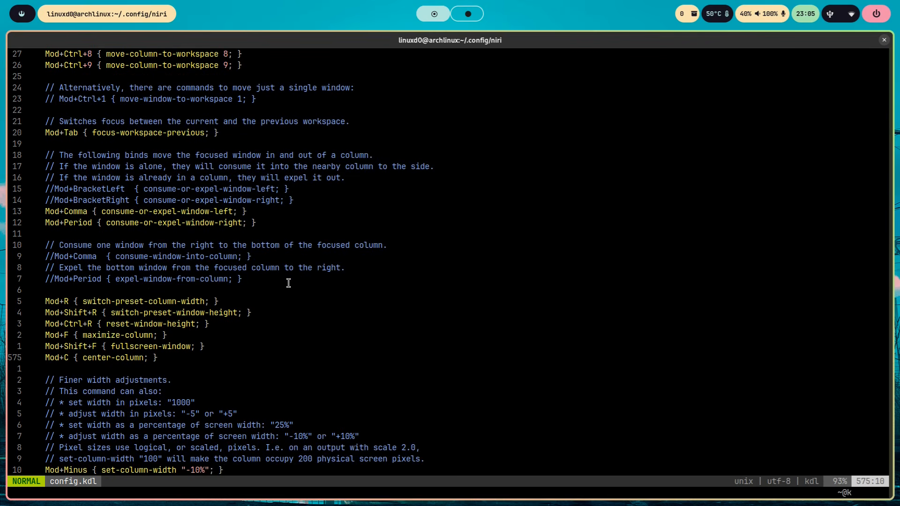
pyautogui.press('j')
pyautogui.press('j')
pyautogui.press('j')
pyautogui.press('j')
pyautogui.press('j')
pyautogui.press('j')
pyautogui.press('j')
pyautogui.press('j')
pyautogui.press('j')
pyautogui.press('j')
pyautogui.press('j')
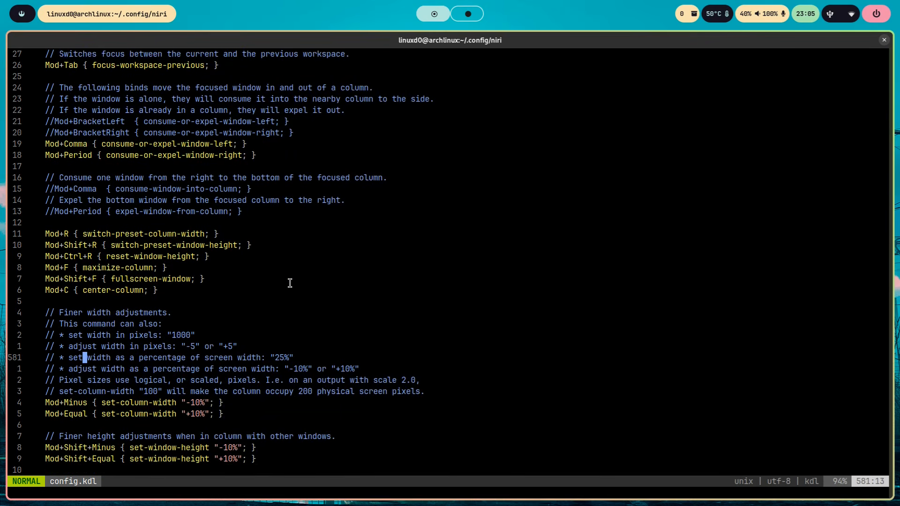
pyautogui.press('j')
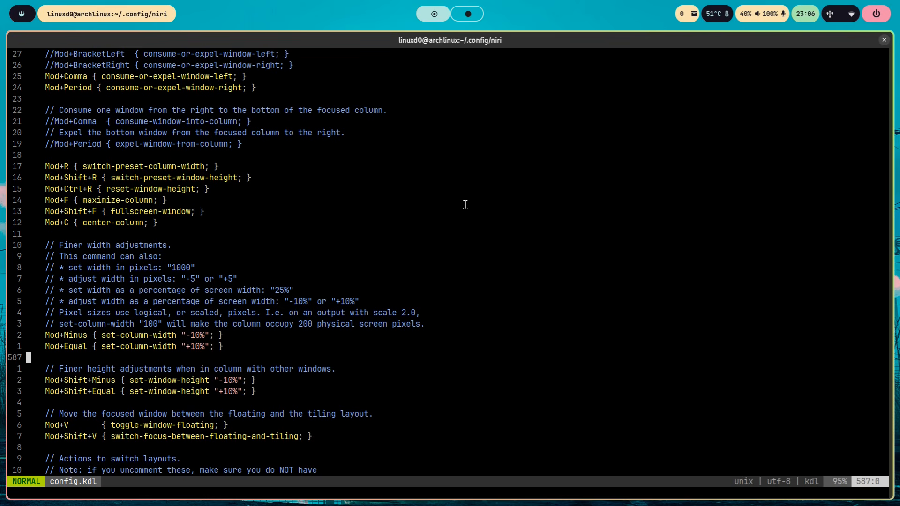
# - Shrink the config.kdl terminal's column width in 10% steps and widen it back to full width
pyautogui.press('super+minus')
pyautogui.press('super+minus')
pyautogui.press('super+minus')
pyautogui.press('super+minus')
pyautogui.press('super+minus')
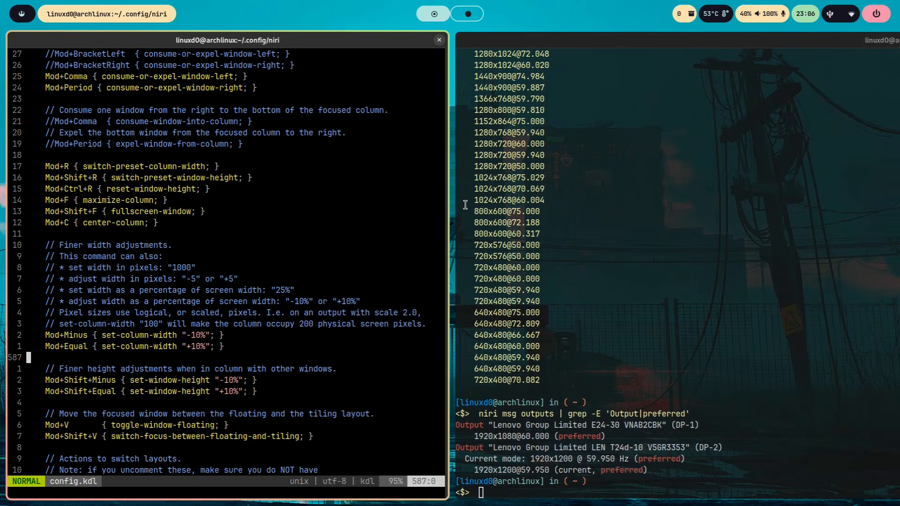
pyautogui.press('super+equal')
pyautogui.press('super+equal')
pyautogui.press('super+equal')
pyautogui.press('super+equal')
pyautogui.press('super+equal')
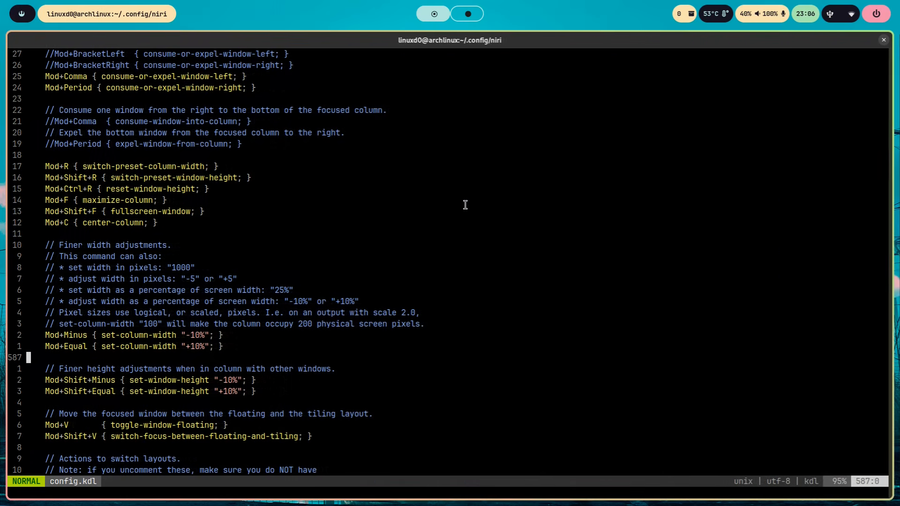
# - Go to the toggle-window-floating bind, float the terminal window, move it around, and return it to the tiling layout
pyautogui.press('Down')
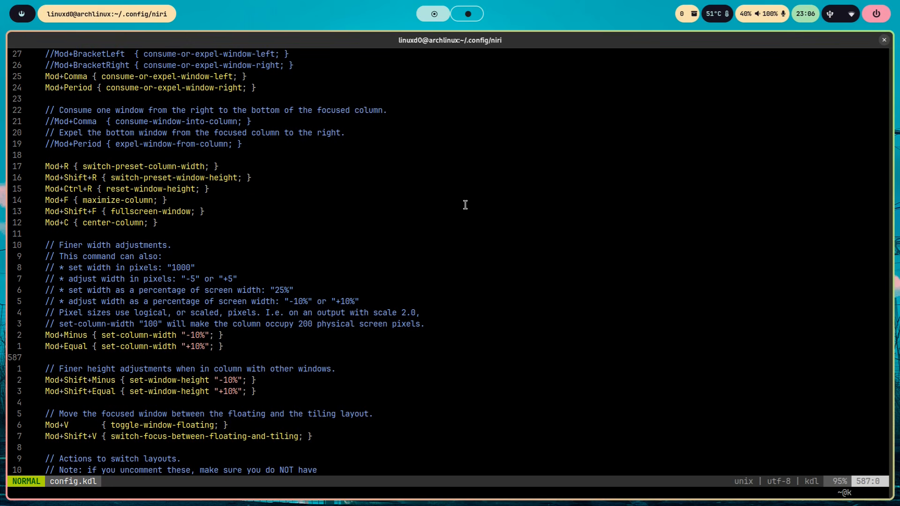
pyautogui.press('Down')
pyautogui.press('Down')
pyautogui.press('Down')
pyautogui.press('Down')
pyautogui.press('Down')
pyautogui.press('Down')
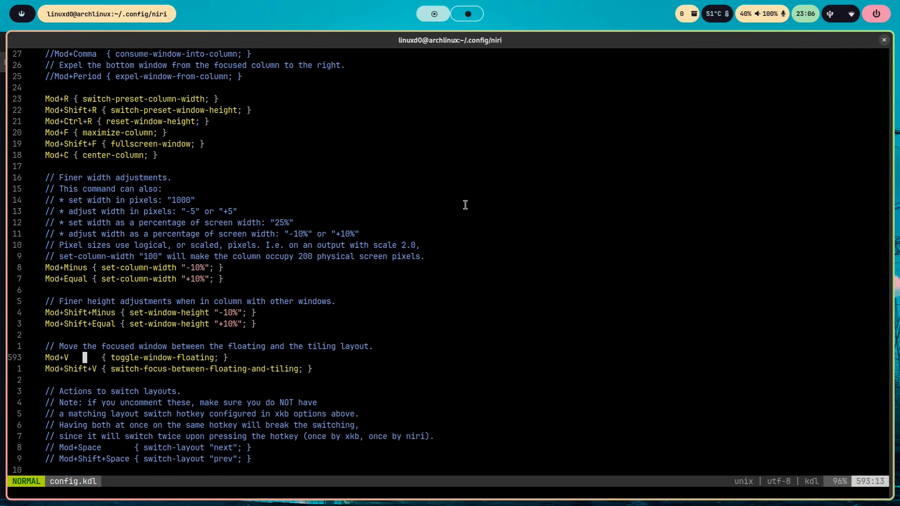
pyautogui.press('super+v')
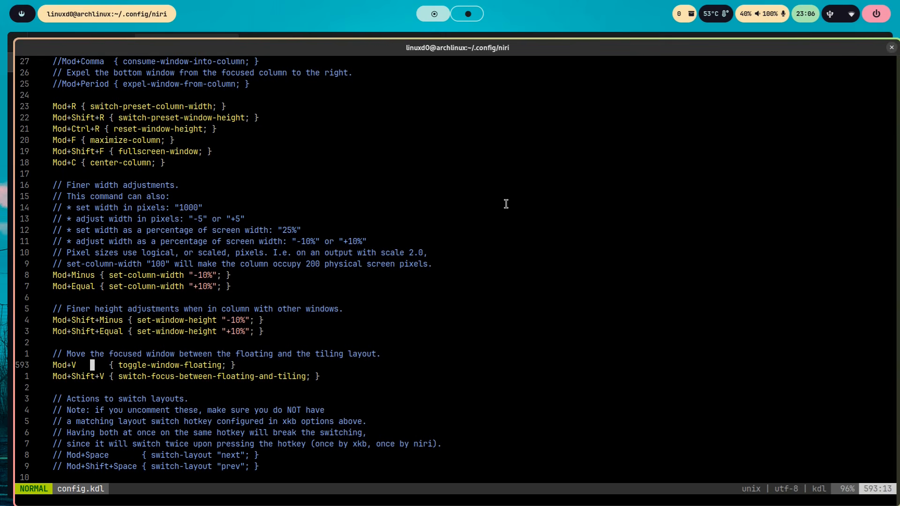
pyautogui.moveTo(382, 44); pyautogui.dragTo(391, 76)
pyautogui.press('super+v')
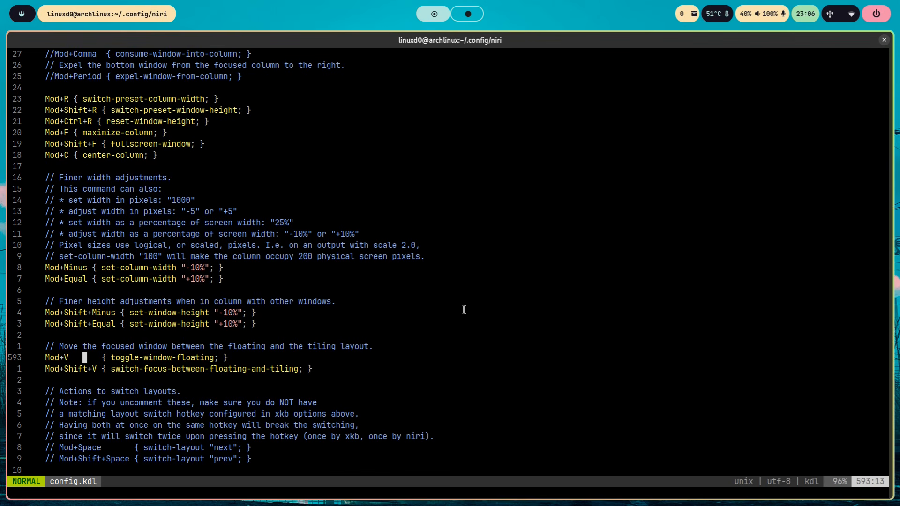
# - Go to the screenshot binds near the end of config.kdl and save a screenshot of a selected screen region
pyautogui.hotkey('ctrl', 'd')
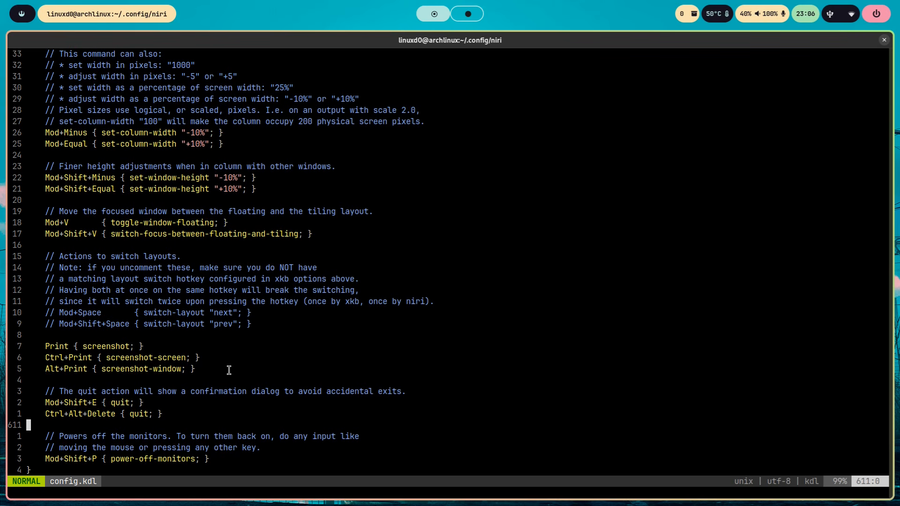
pyautogui.press('Print')
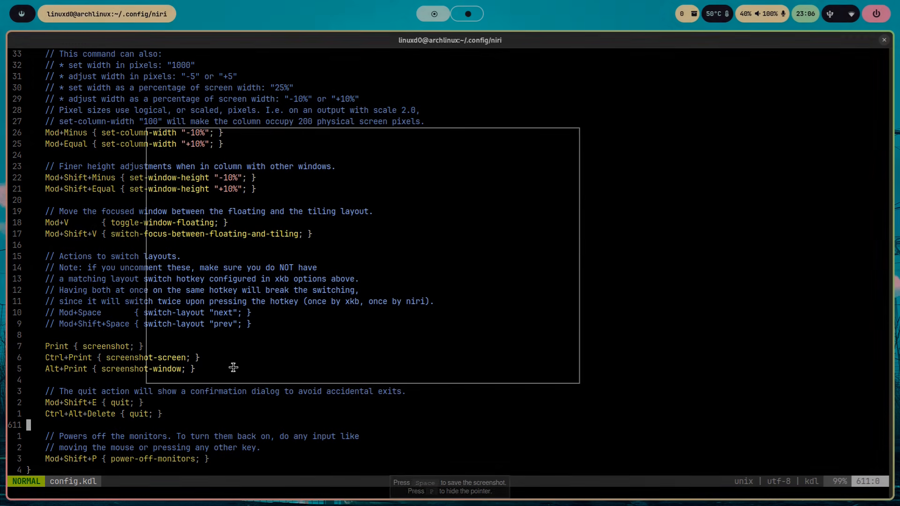
pyautogui.moveTo(385, 141); pyautogui.dragTo(30, 283)
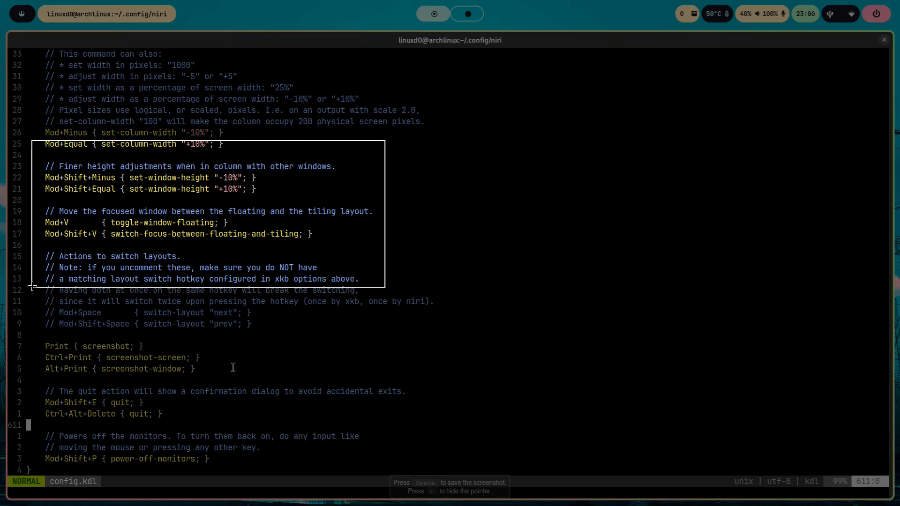
pyautogui.moveTo(522, 96); pyautogui.dragTo(824, 338)
pyautogui.moveTo(44, 86); pyautogui.dragTo(466, 270)
pyautogui.press('space')
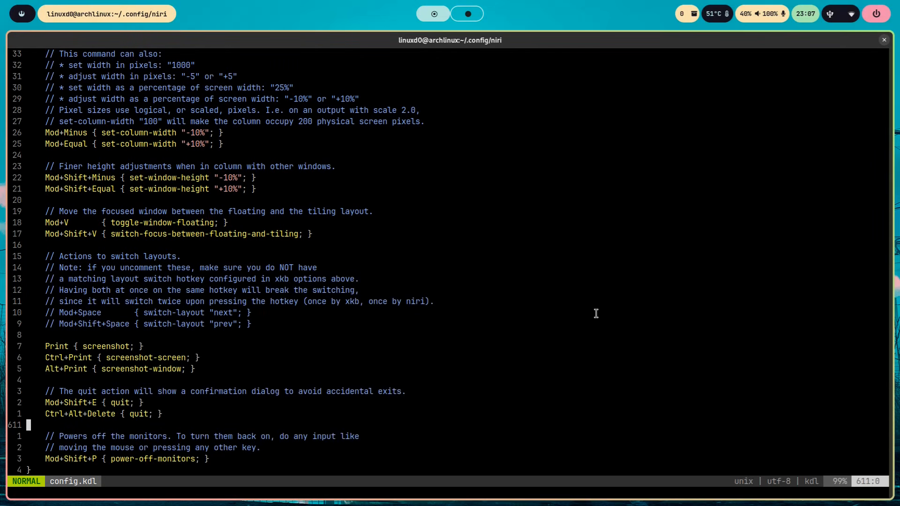
# - Go to the first quit bind, call up niri's exit confirmation twice and dismiss it, and briefly open the application launcher
pyautogui.press('k')
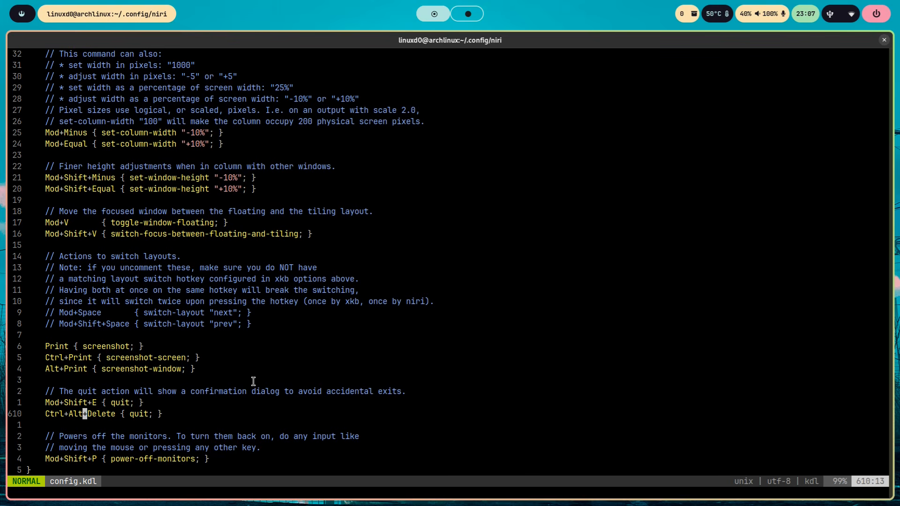
pyautogui.press('k')
pyautogui.press('super+shift+e')
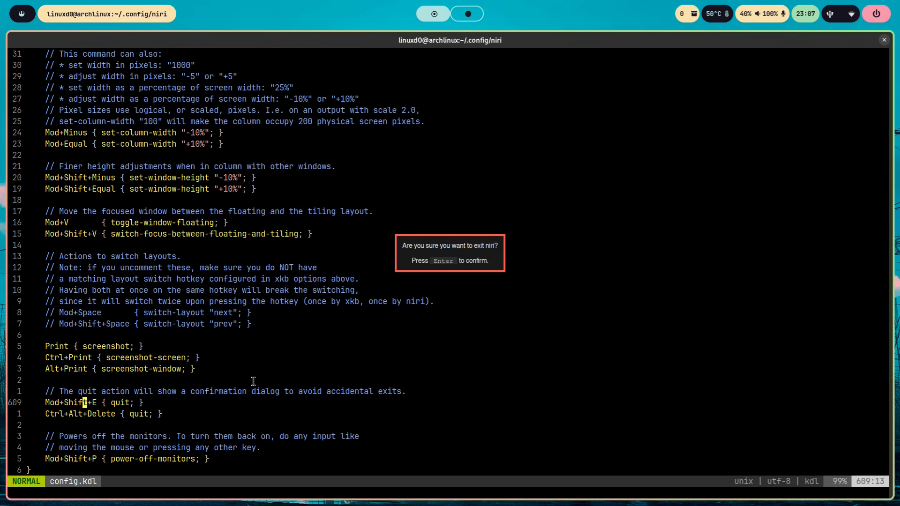
pyautogui.press('Escape')
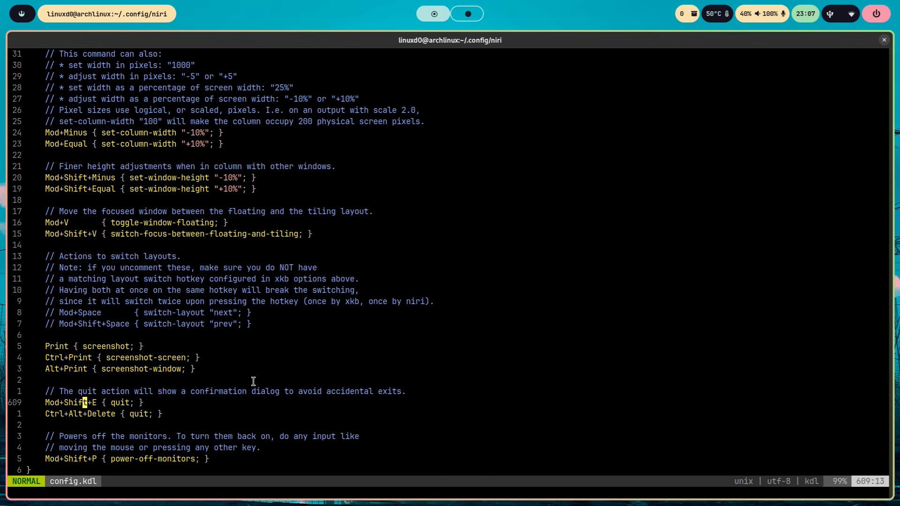
pyautogui.press('Escape')
pyautogui.press('super+shift+e')
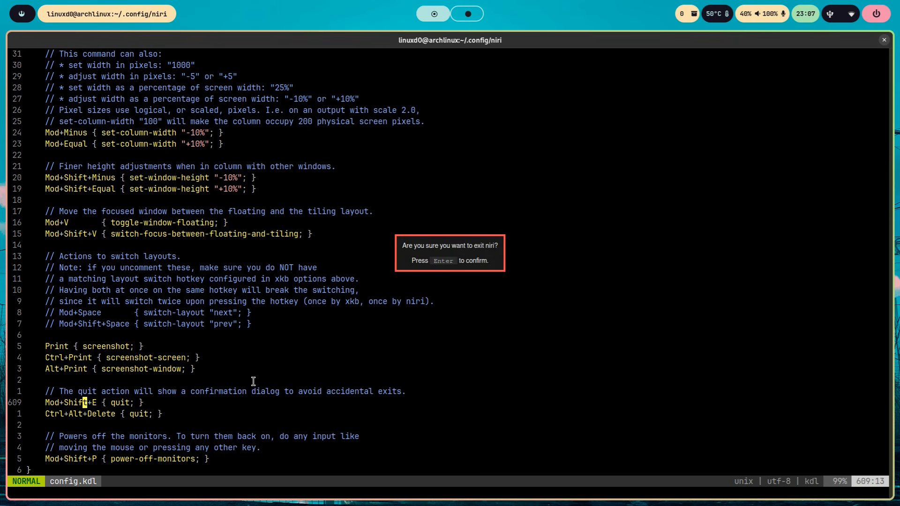
pyautogui.press('Escape')
pyautogui.press('Escape')
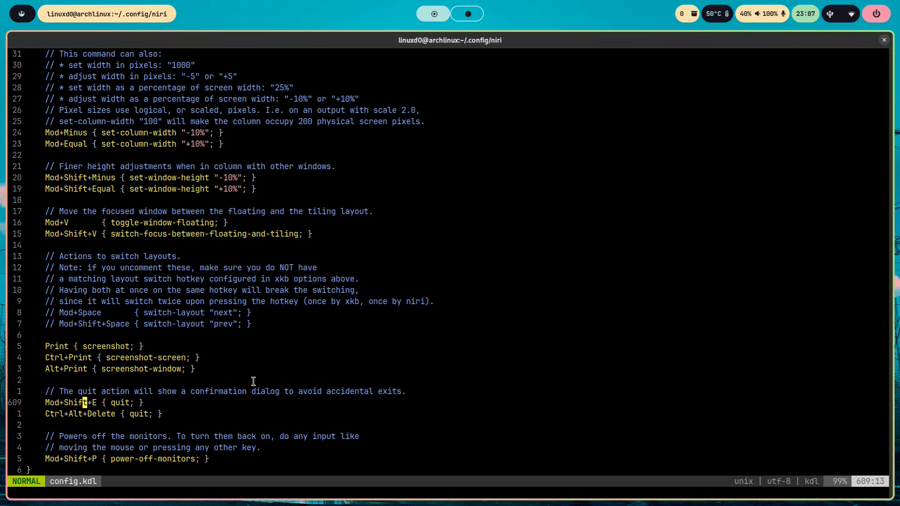
pyautogui.press('super+d')
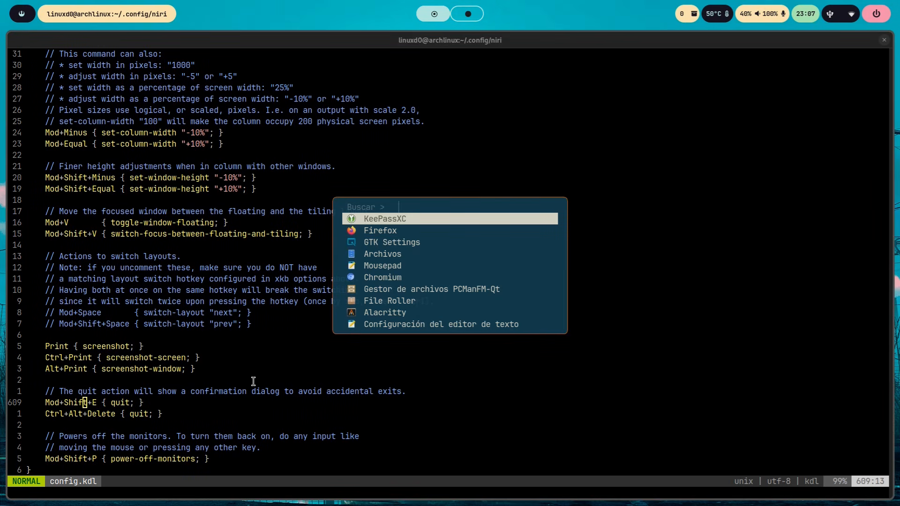
pyautogui.press('Escape')
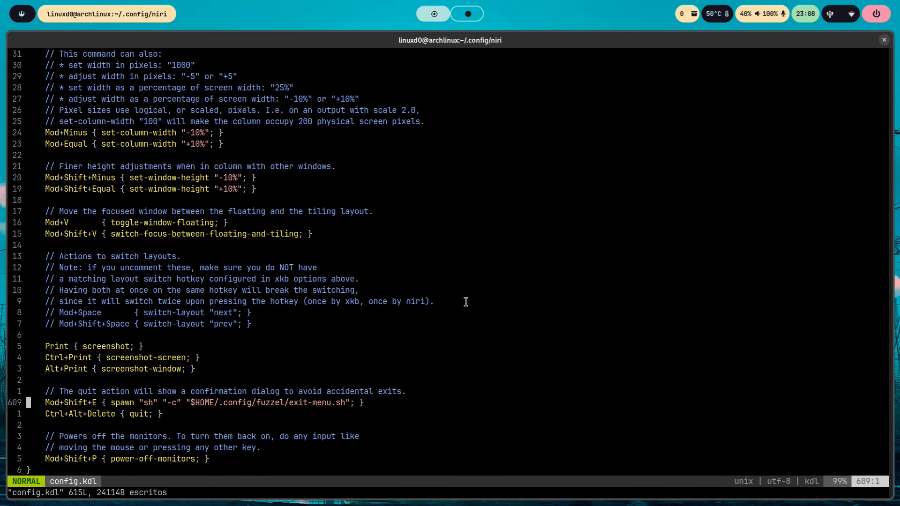
# - Call up the fuzzel exit menu, go through its options down to Apagar and back to Reiniciar, and dismiss it
pyautogui.press('super+shift+e')
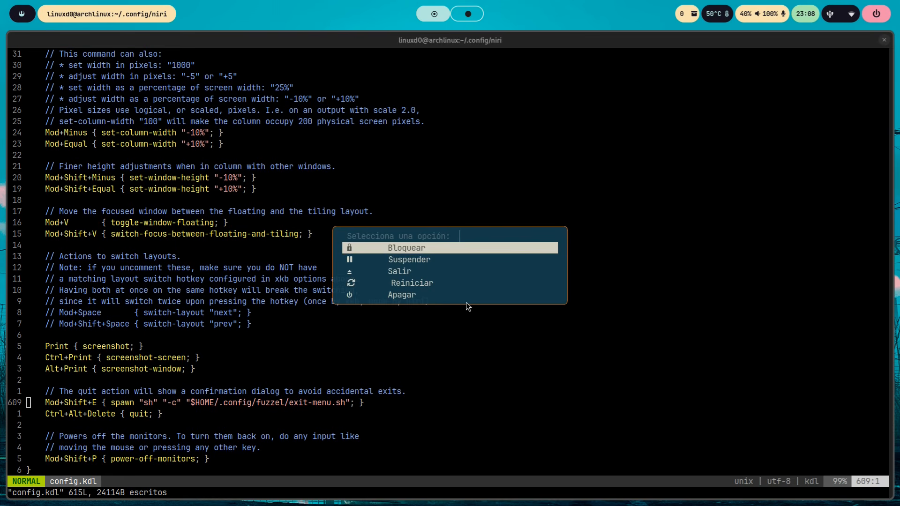
pyautogui.press('Down')
pyautogui.press('Down')
pyautogui.press('Down')
pyautogui.press('Down')
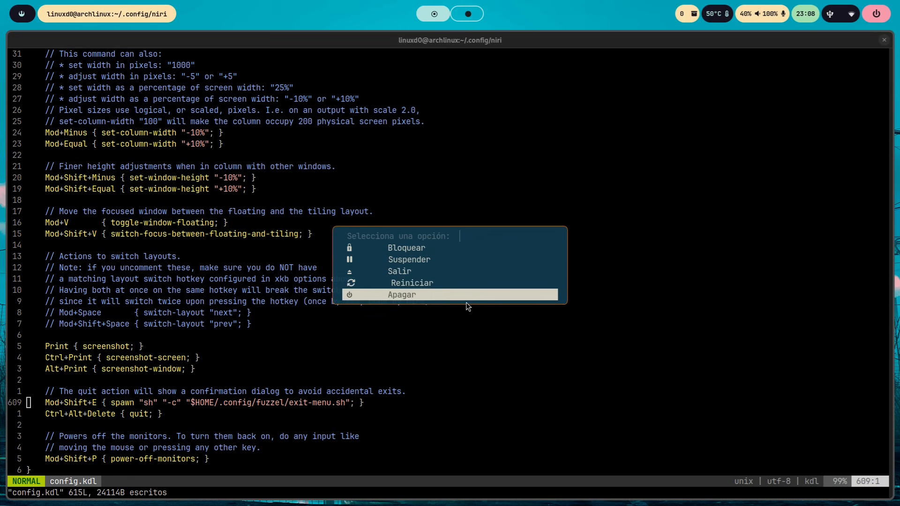
pyautogui.press('Up')
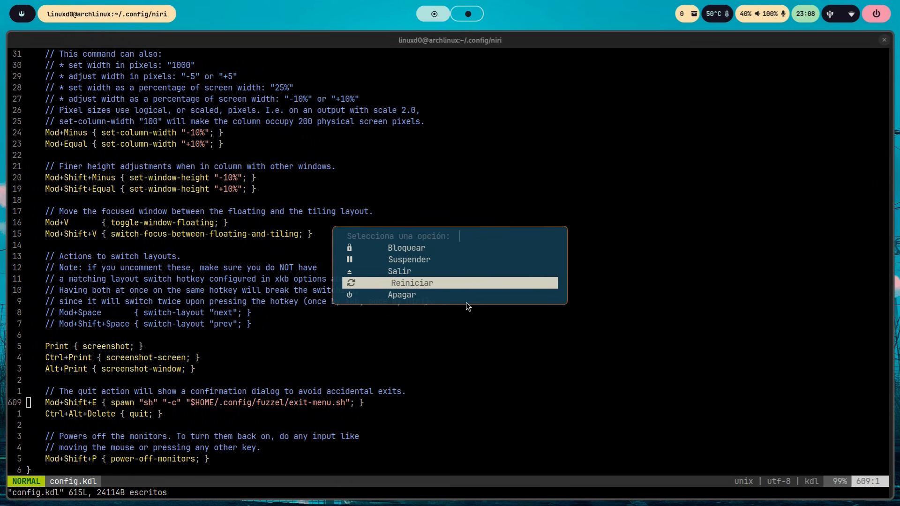
pyautogui.press('Escape')
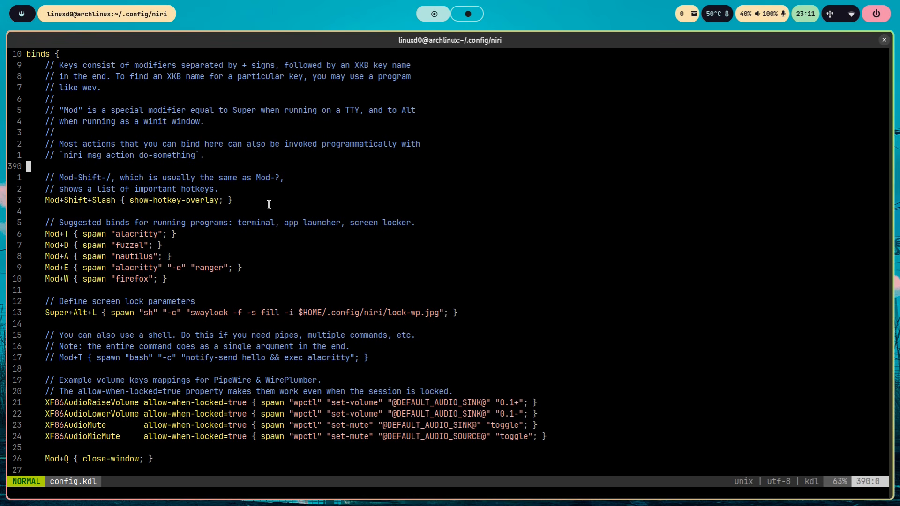
# - Paste the Mod+Slash show-hotkey-overlay bind and the Mod+F1 bind that spawns $HOME/.config/niri/keys.sh below the Mod+Shift+Slash bind
pyautogui.press('j')
pyautogui.press('j')
pyautogui.press('j')
pyautogui.press('j')
pyautogui.press('o')
pyautogui.press('Escape')
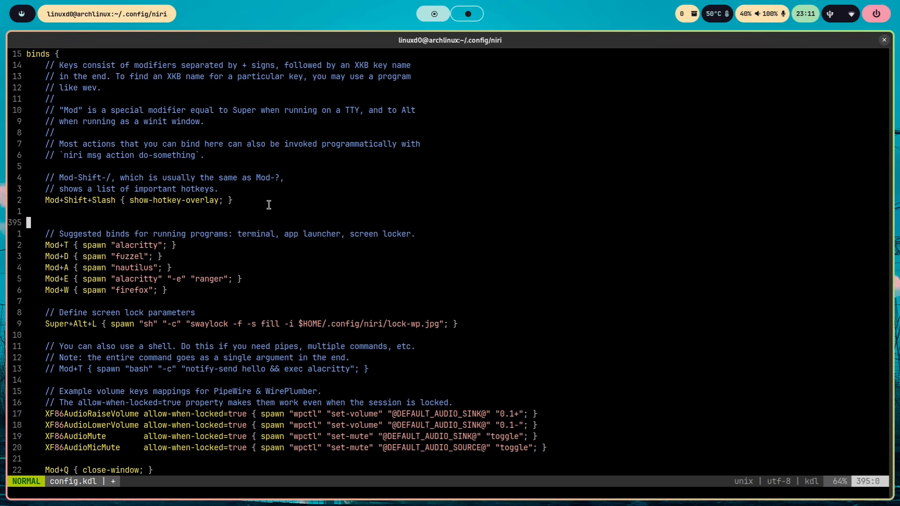
pyautogui.press('k')
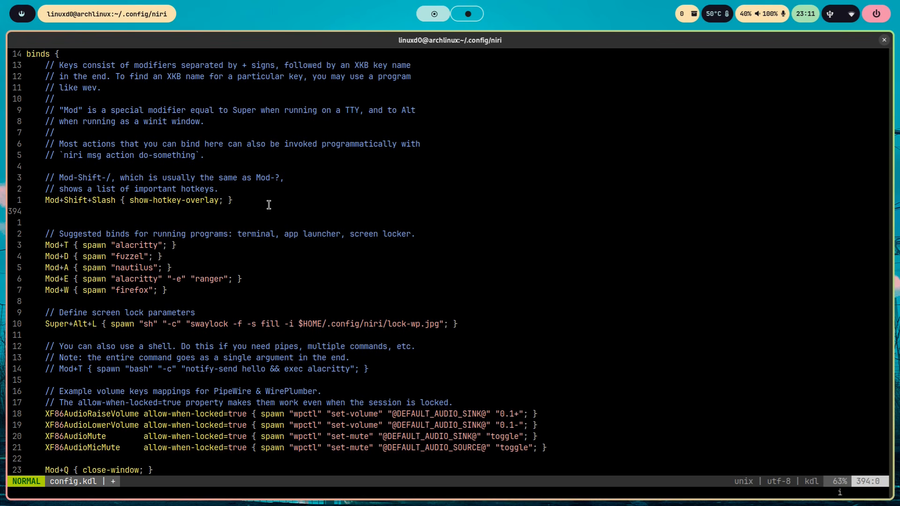
pyautogui.press('i')
pyautogui.write('Mod+Slash { show-hotkey-overlay; }     Mod+F1 { spawn "sh" "-c" "$HOME/.config/niri/keys.sh"; }')
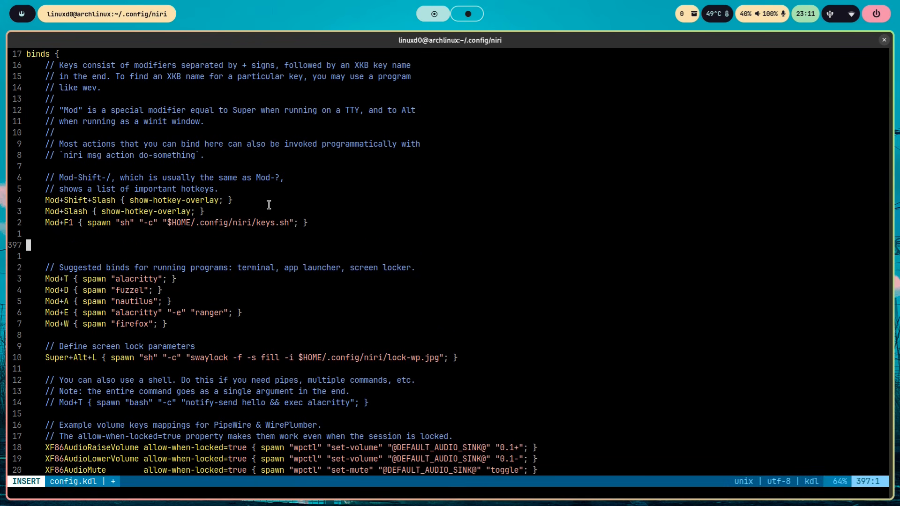
# - Comment out the Mod+Shift+Slash show-hotkey-overlay bind with // and save config.kdl
pyautogui.press('Up')
pyautogui.press('Up')
pyautogui.press('Up')
pyautogui.press('Up')
pyautogui.press('Right')
pyautogui.press('Right')
pyautogui.press('Right')
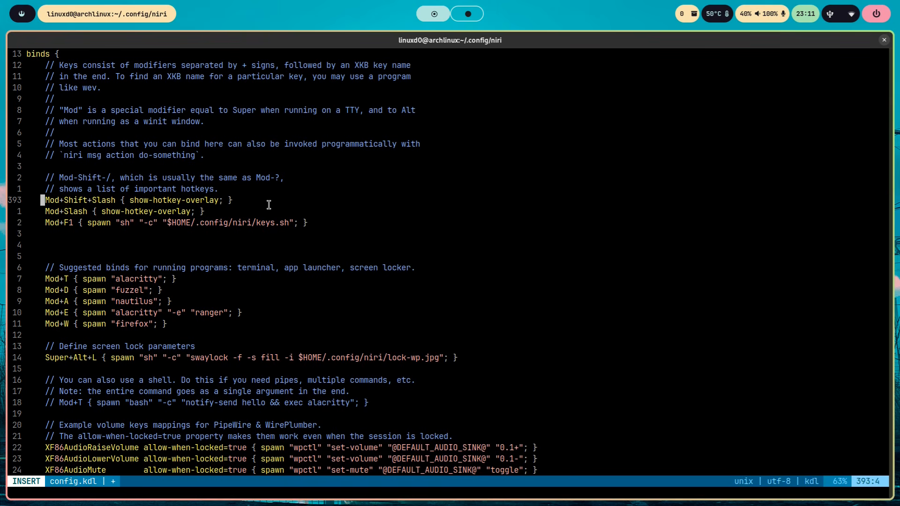
pyautogui.press('Right')
pyautogui.write('//')
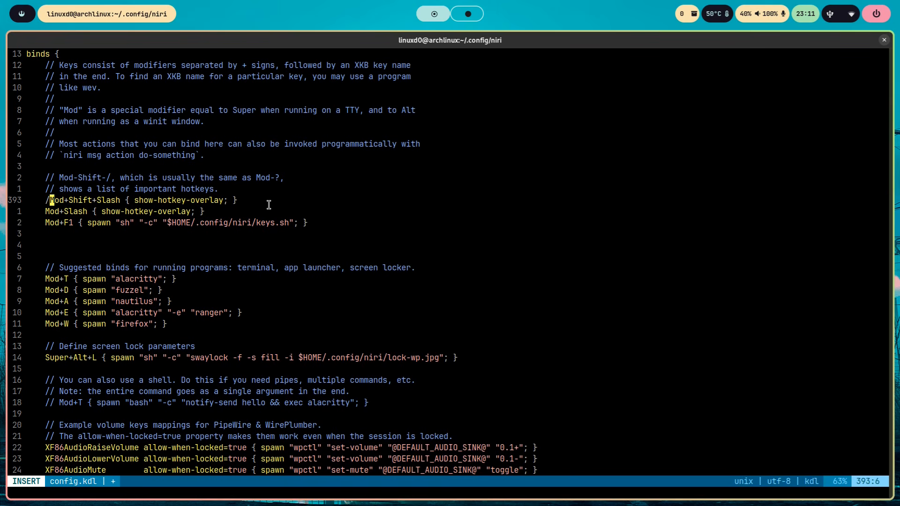
pyautogui.press('Escape')
pyautogui.write(':w')
pyautogui.press('Return')
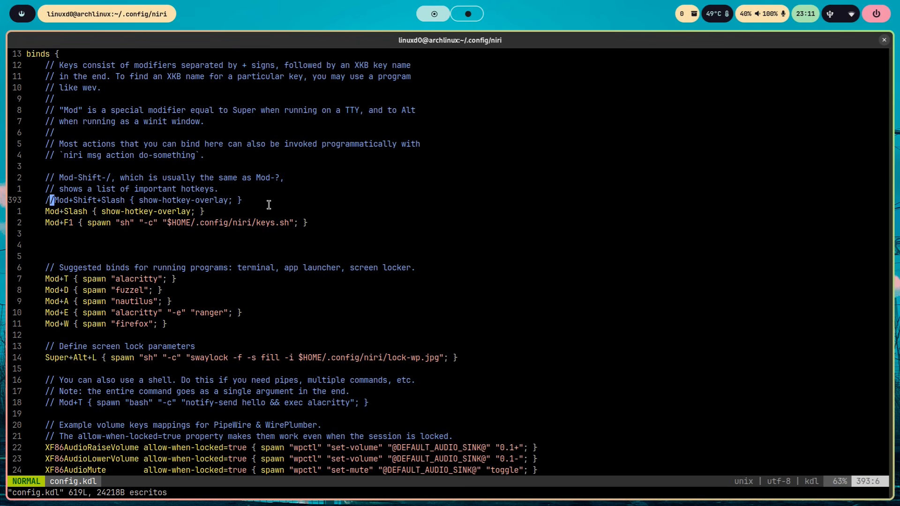
# - Go to the new Mod+F1 bind and briefly highlight its whole line
pyautogui.press('Left')
pyautogui.press('Down')
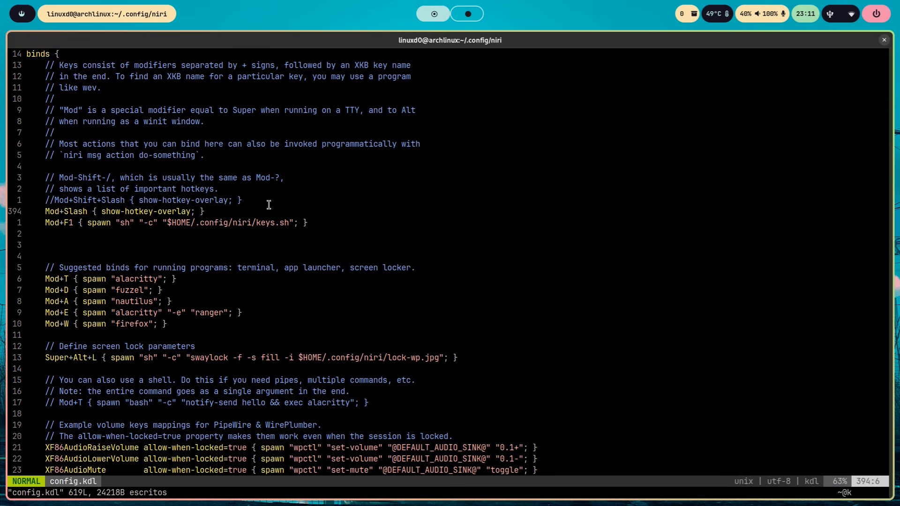
pyautogui.press('Down')
pyautogui.moveTo(320, 222); pyautogui.dragTo(37, 223)
pyautogui.click(432, 177)
# - Call up the keybinding search and filter the list by "o" and by "moni"
pyautogui.press('super+F1')
pyautogui.write('o')
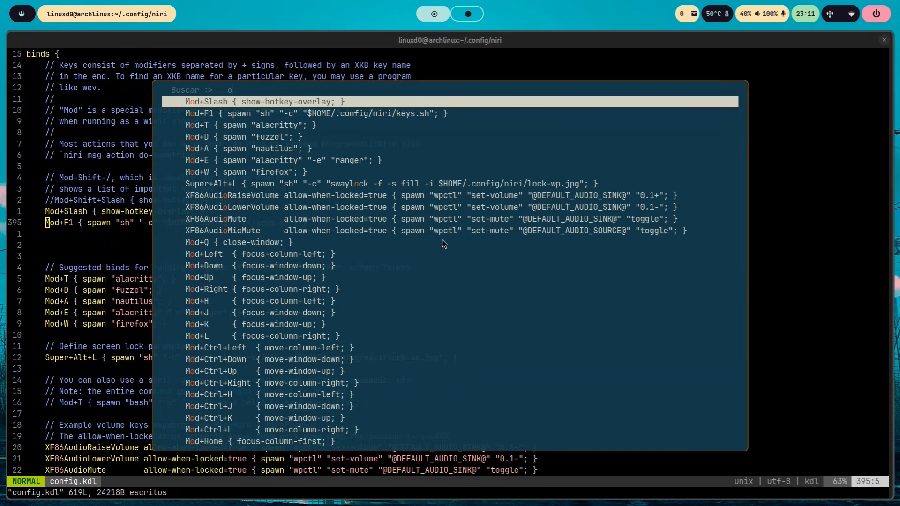
pyautogui.press('BackSpace')
pyautogui.write('moni')
pyautogui.press('BackSpace')
pyautogui.press('BackSpace')
pyautogui.press('BackSpace')
pyautogui.press('BackSpace')
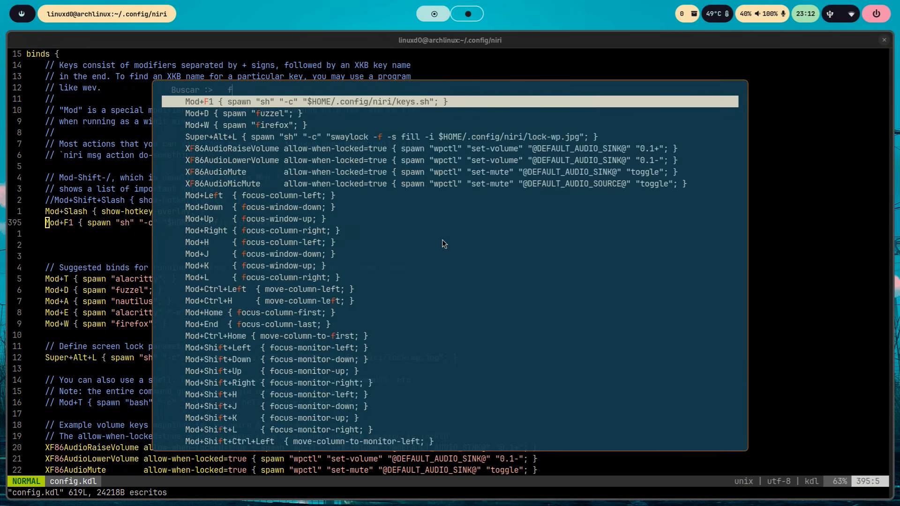
# - Filter the keybinding list by "focu" and by "dow", and close the search
pyautogui.write('focu')
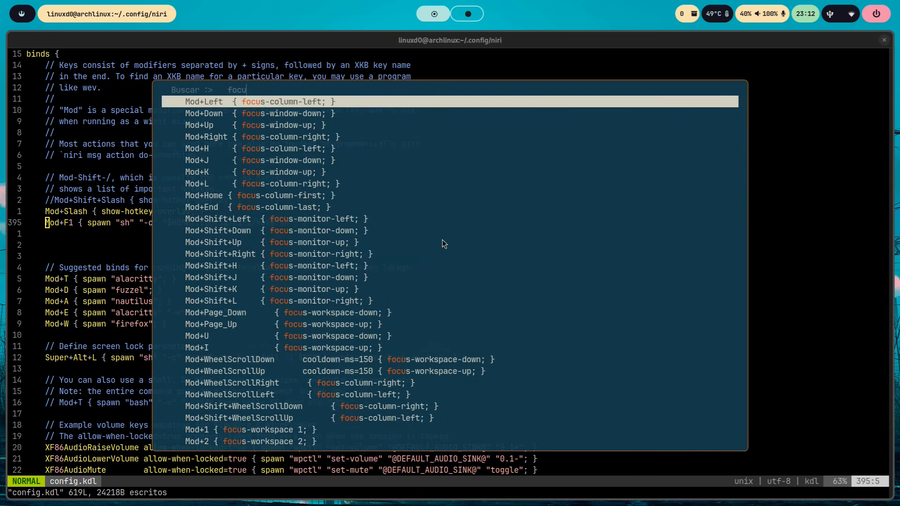
pyautogui.press('BackSpace')
pyautogui.press('BackSpace')
pyautogui.press('BackSpace')
pyautogui.press('BackSpace')
pyautogui.write('do')
pyautogui.press('BackSpace')
pyautogui.press('BackSpace')
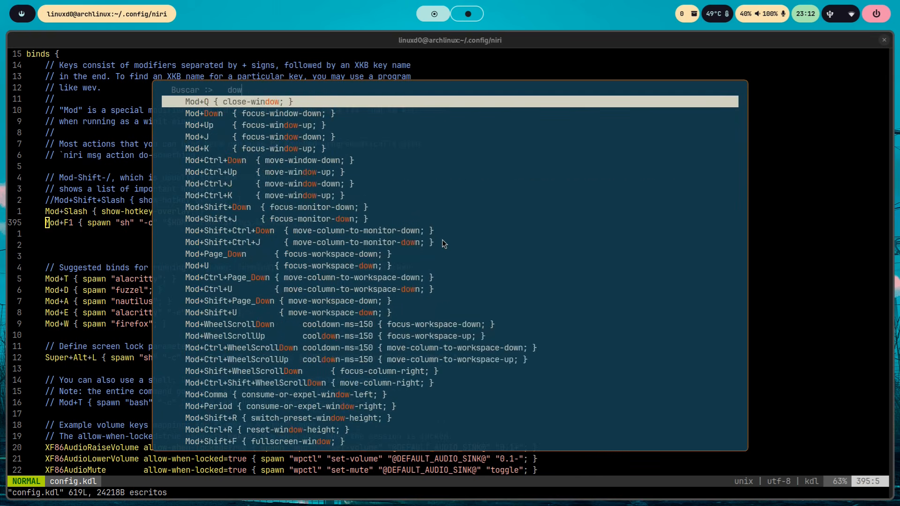
pyautogui.press('Escape')
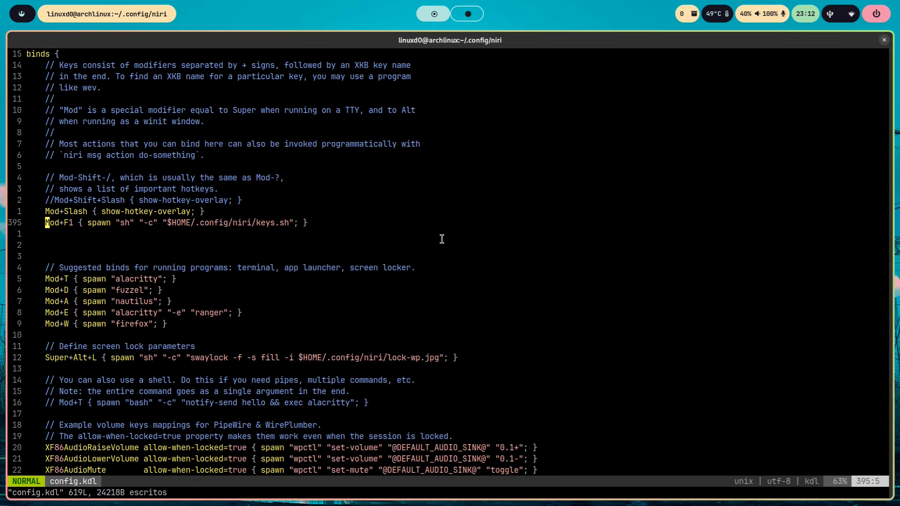
# - Open .config/niri/keys.sh in vim in a new full-width terminal
pyautogui.press('super+t')
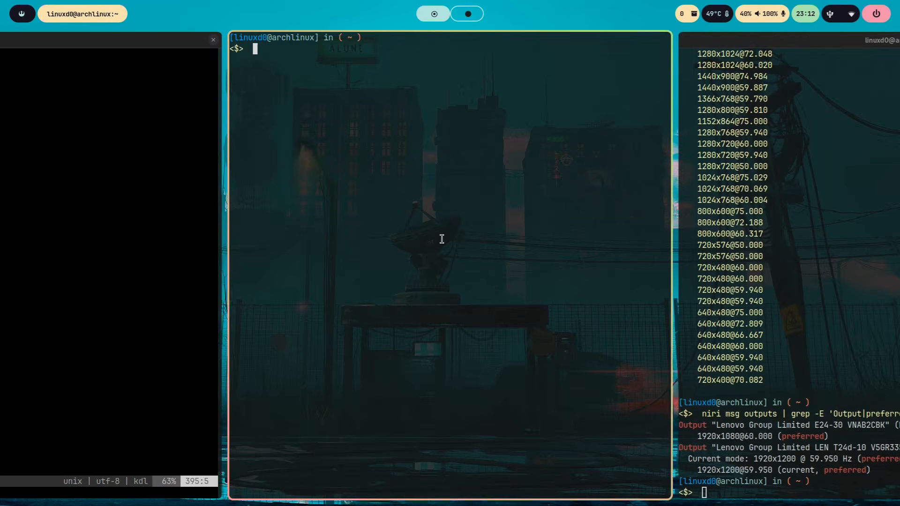
pyautogui.write('vim .config/niri/k')
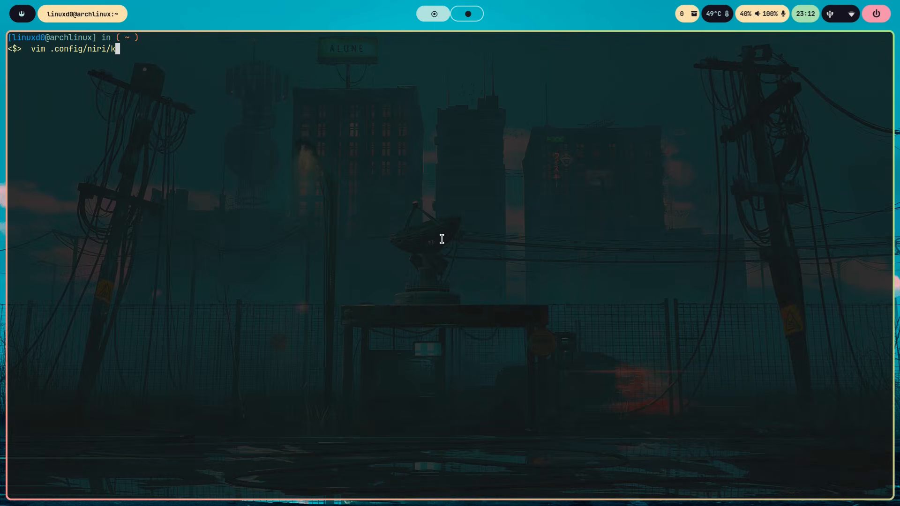
pyautogui.press('Tab')
pyautogui.press('Return')
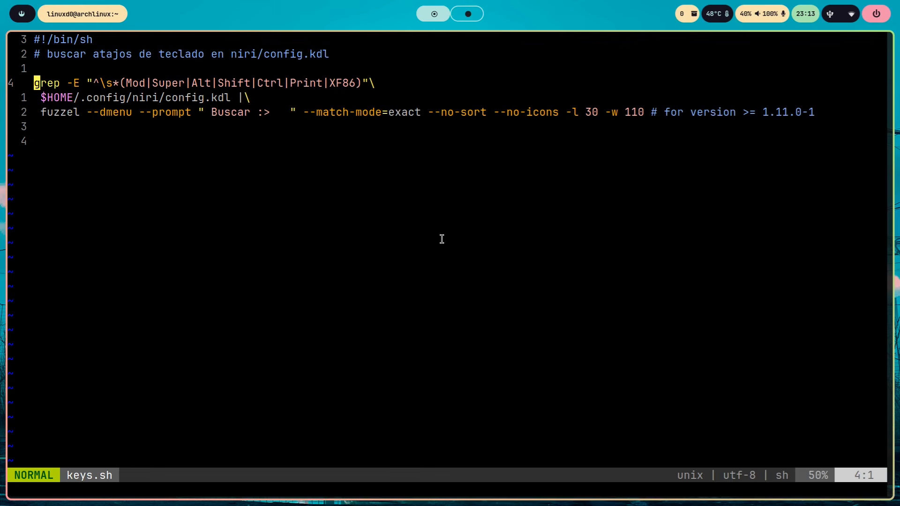
# - Call up the keybinding search again, filter it by "xf", and dismiss it
pyautogui.press('super+d')
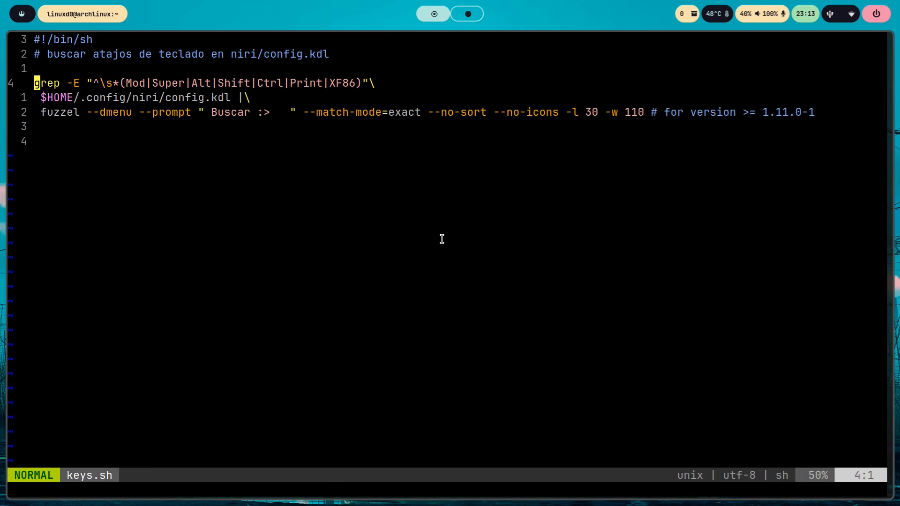
pyautogui.write('x')
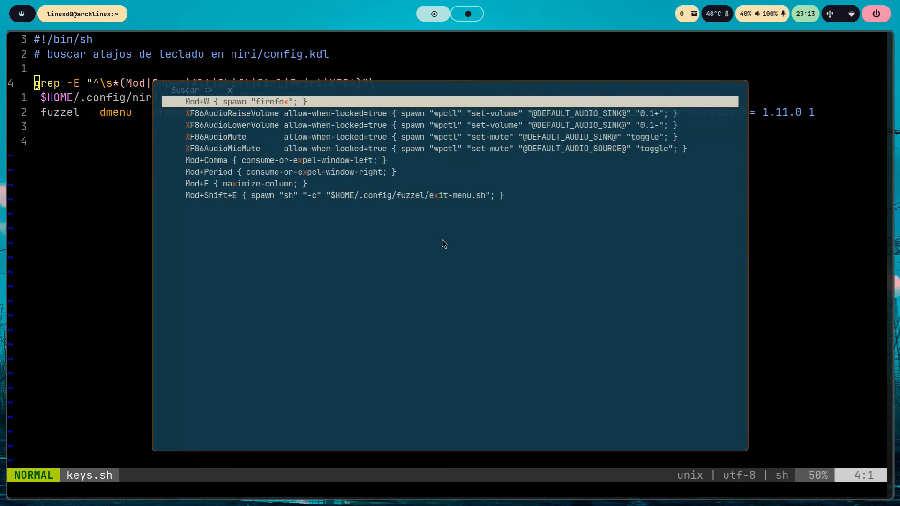
pyautogui.write('f')
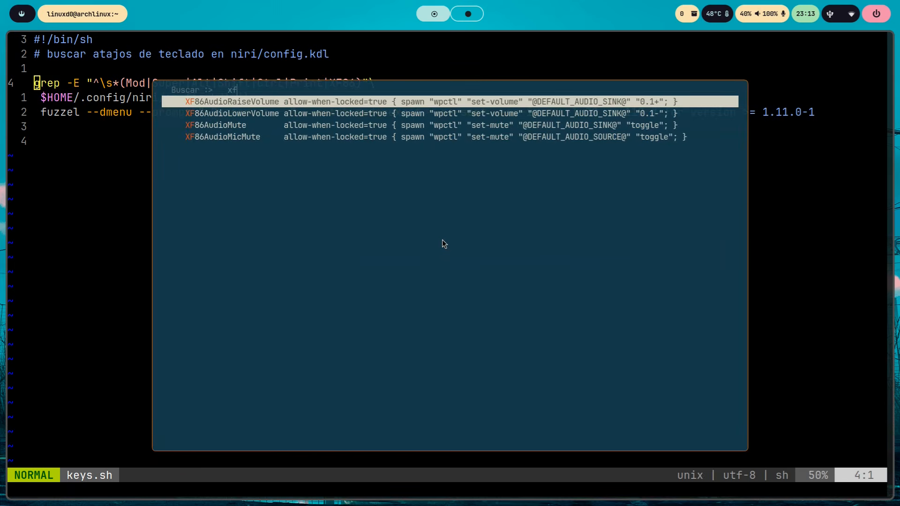
pyautogui.press('Escape')
pyautogui.press('Return')
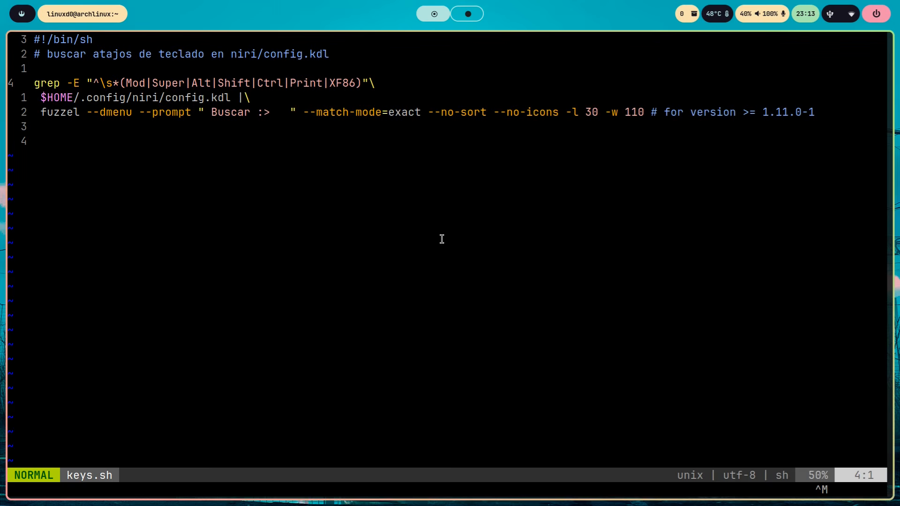
# - Return to the config.kdl terminal and go to the end of the file
pyautogui.press('super+Left')
pyautogui.hotkey('shift', 'g')
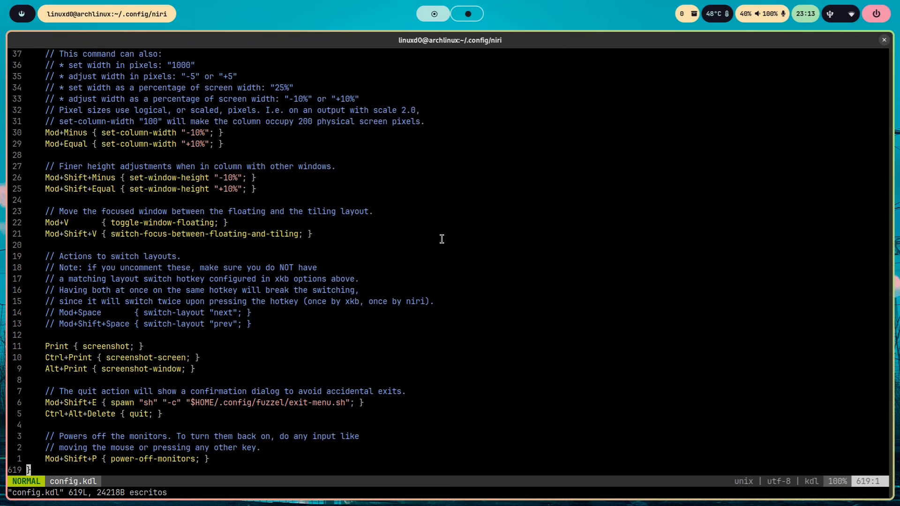